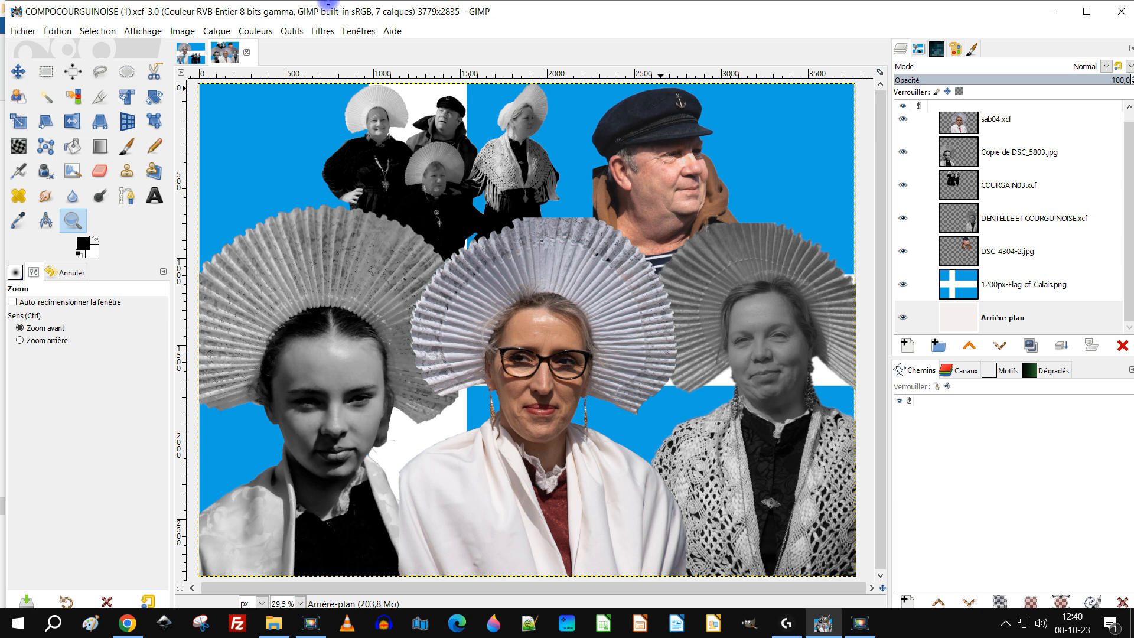
Compare the two open flag compositions by switching between their images
click(195, 57)
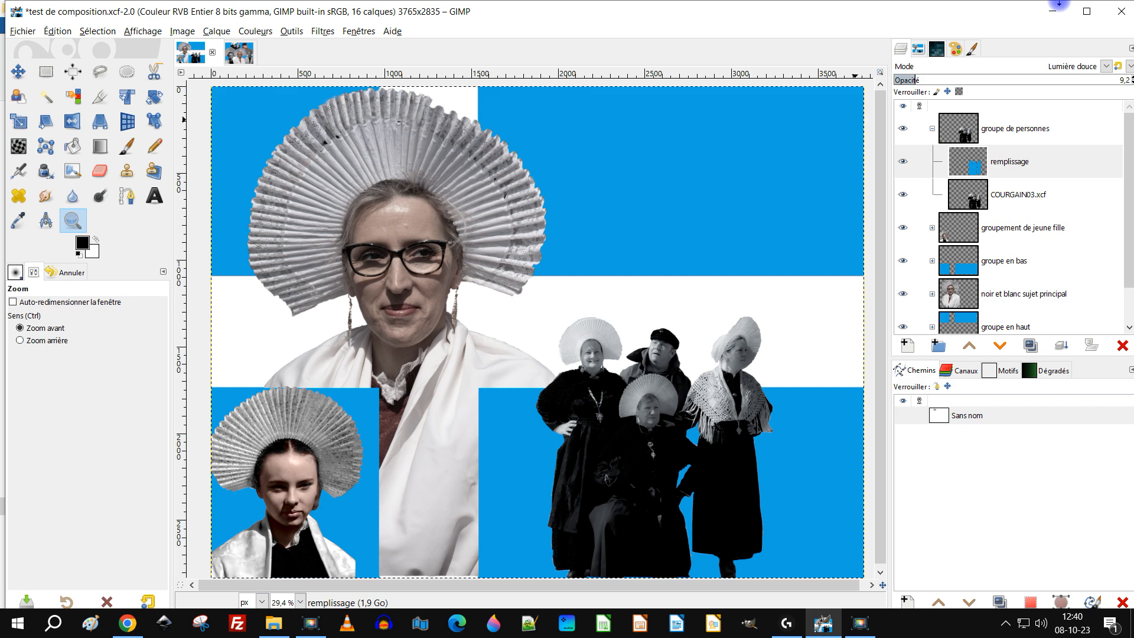
click(236, 52)
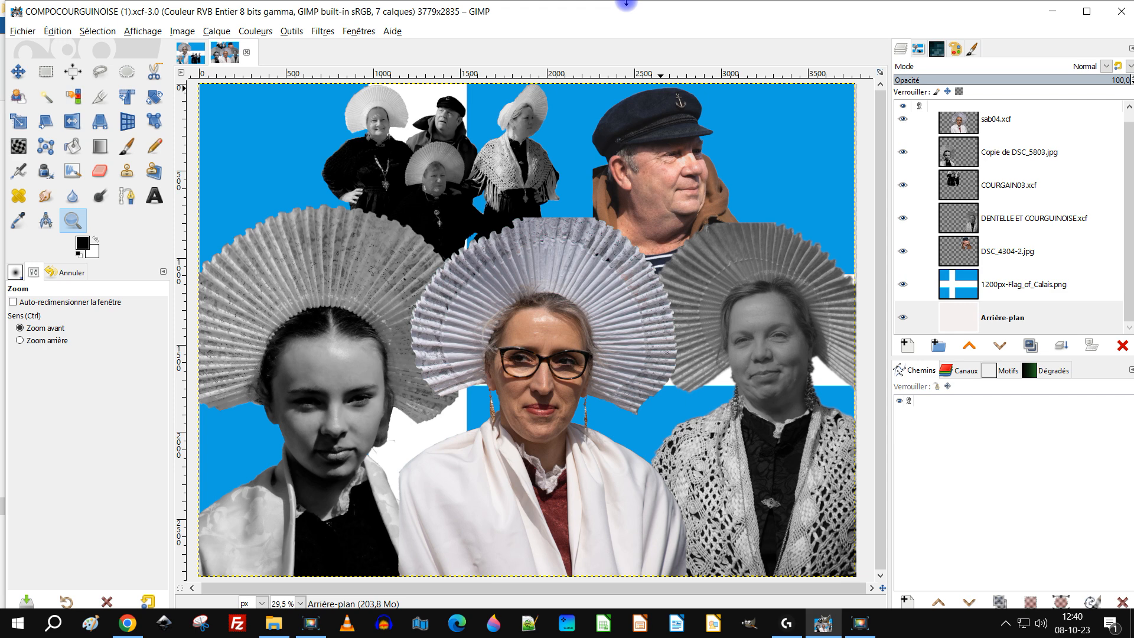
click(193, 55)
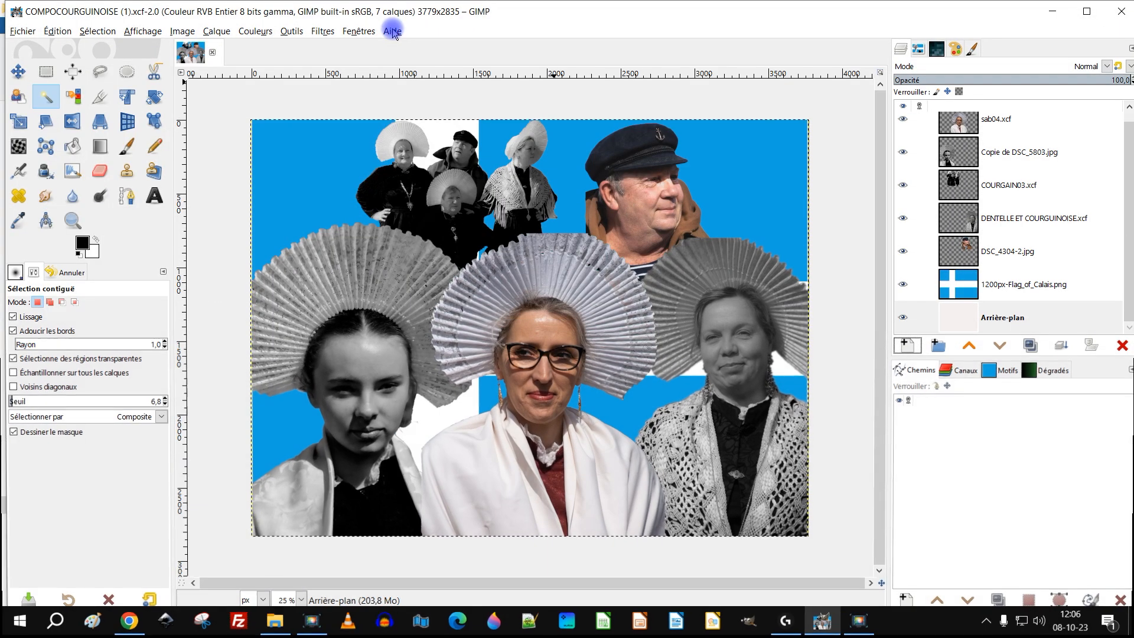
Check the installed GIMP version in the program's About information
click(393, 32)
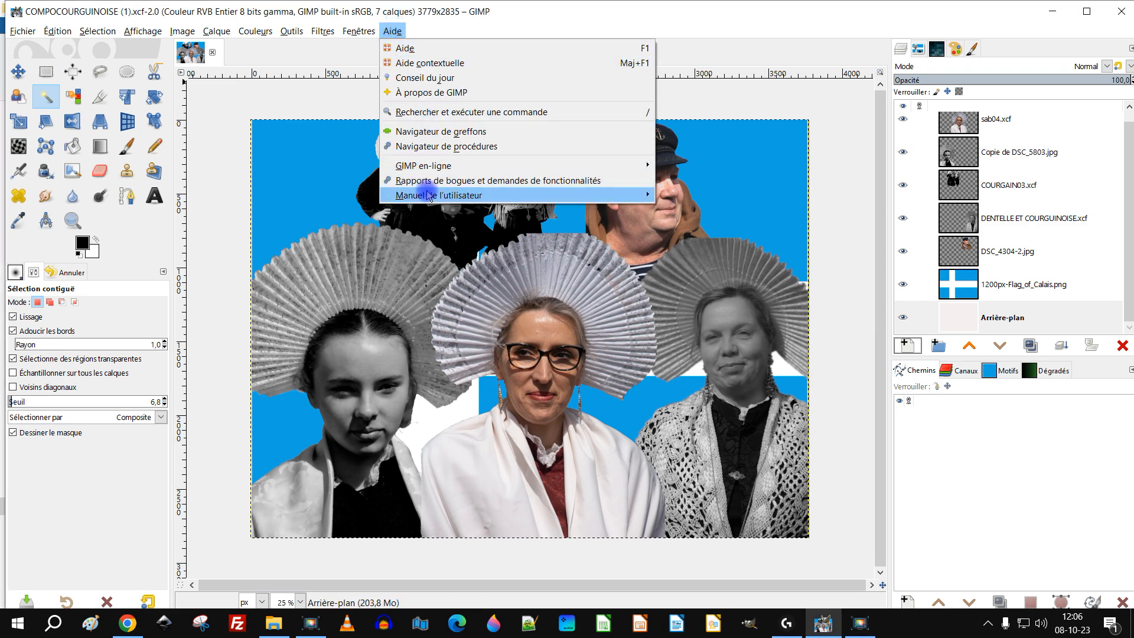
click(430, 92)
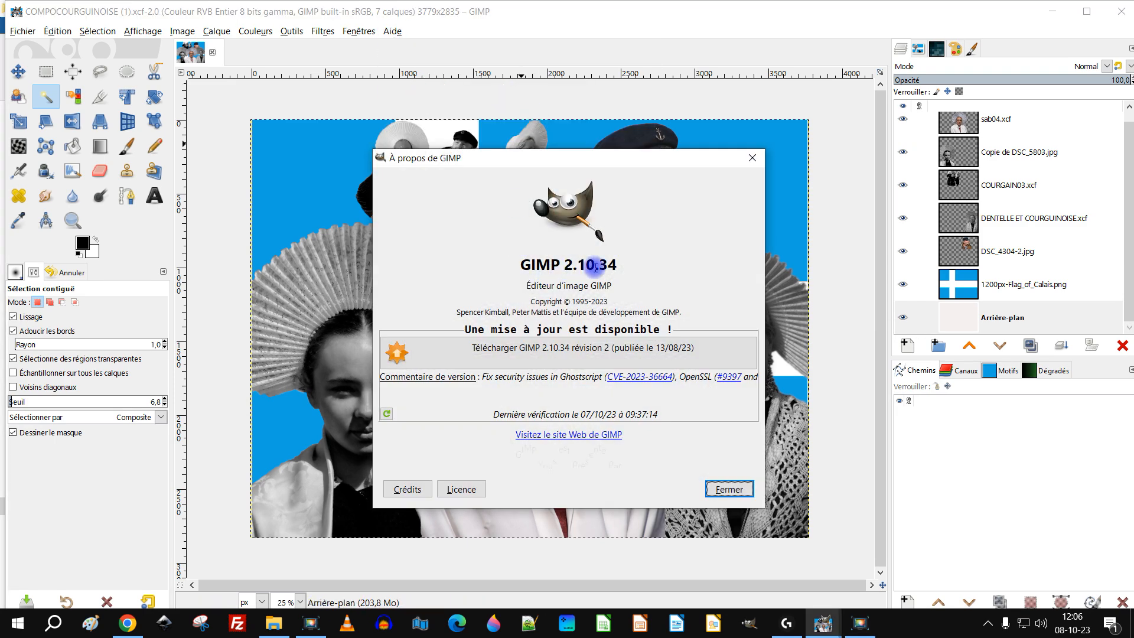
drag(519, 251, 663, 260)
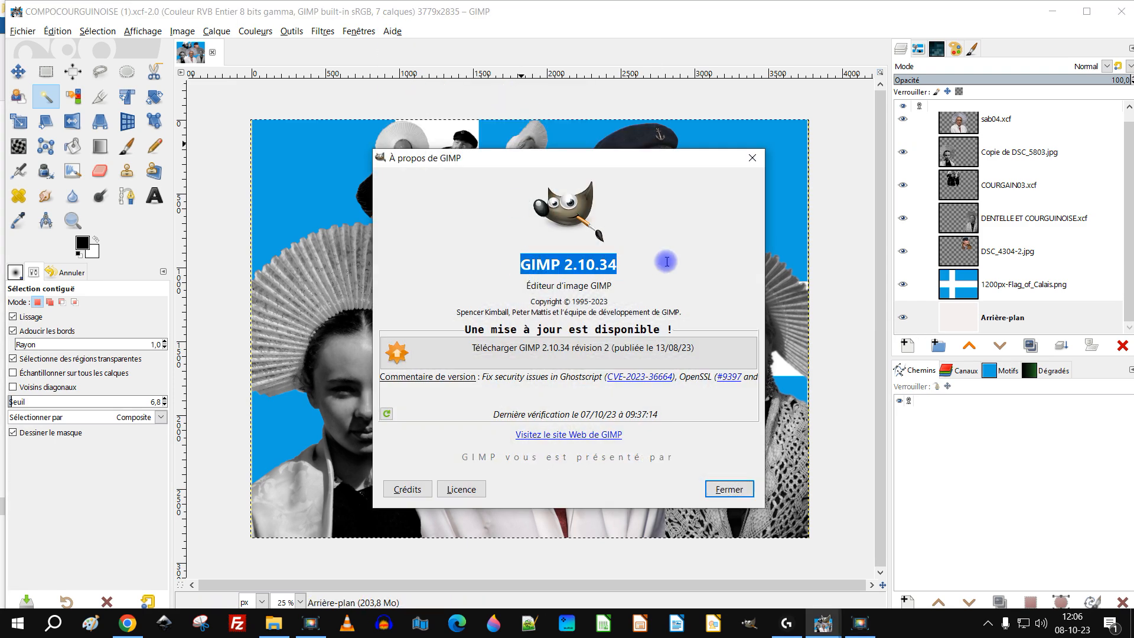
click(750, 157)
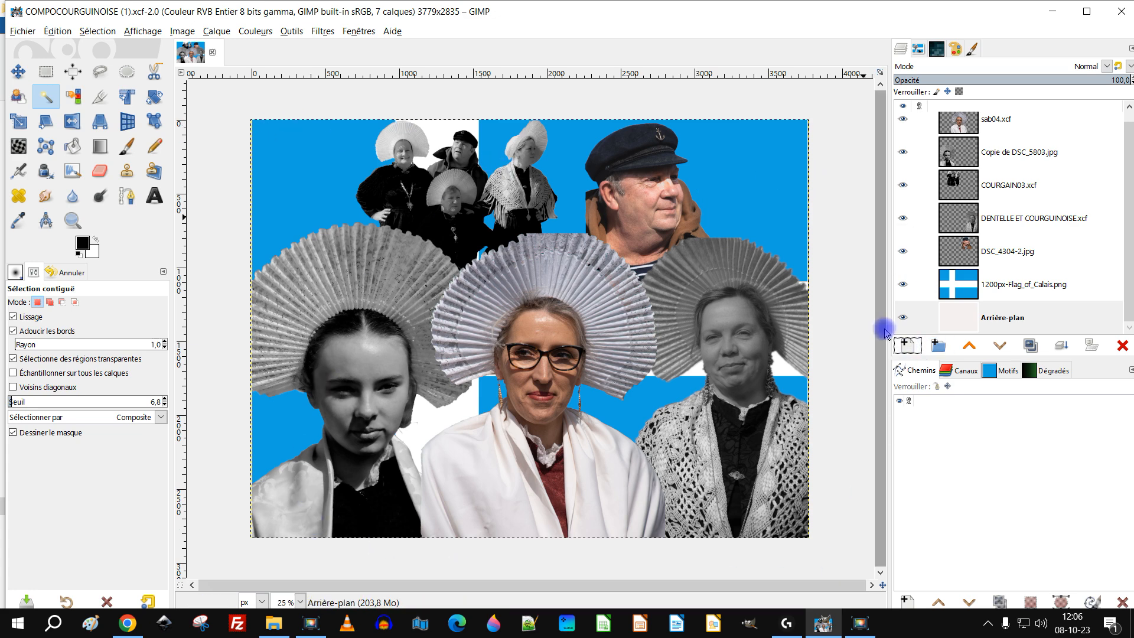
Delete the layers DSC_4304-2.jpg and DENTELLE ET COURGUINOISE.xcf from the composition
click(1002, 294)
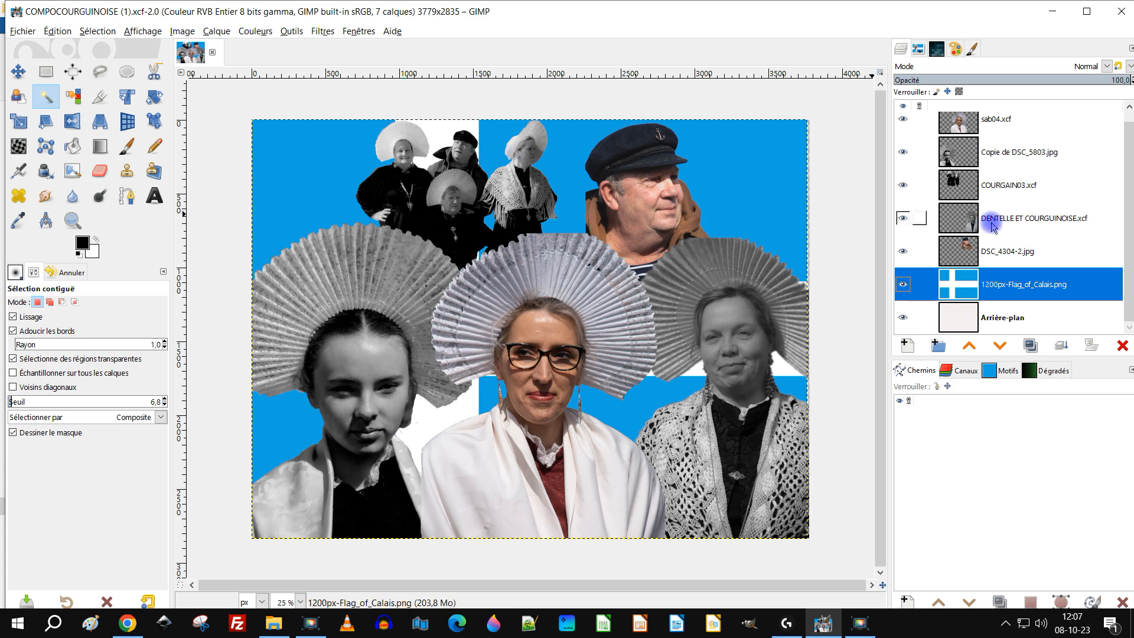
scroll(1035, 222, up, 1)
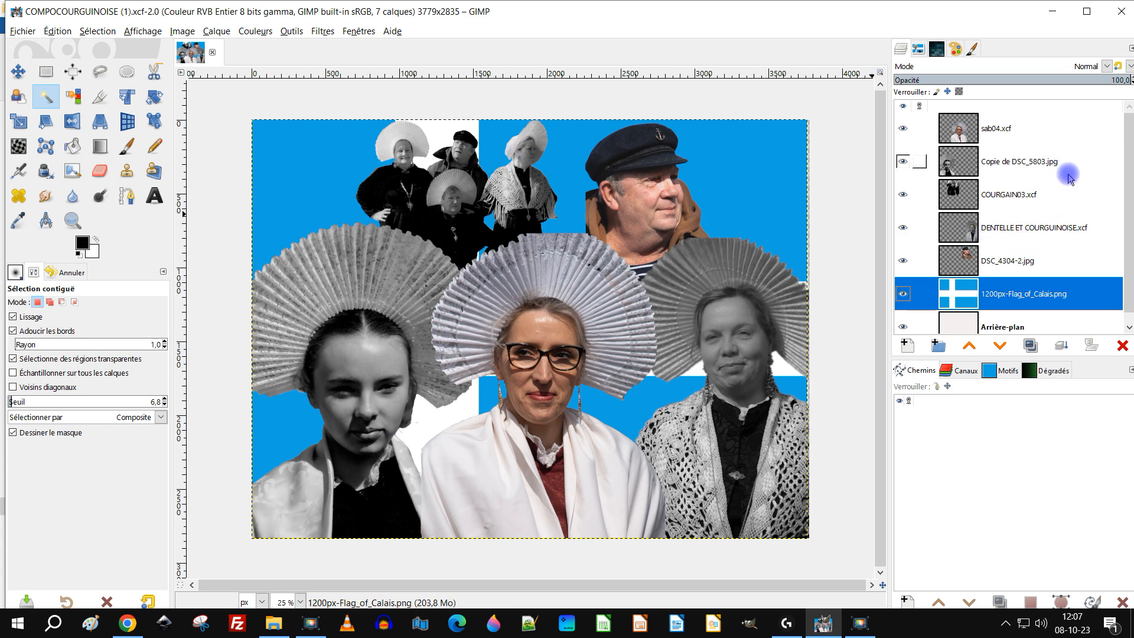
click(1039, 134)
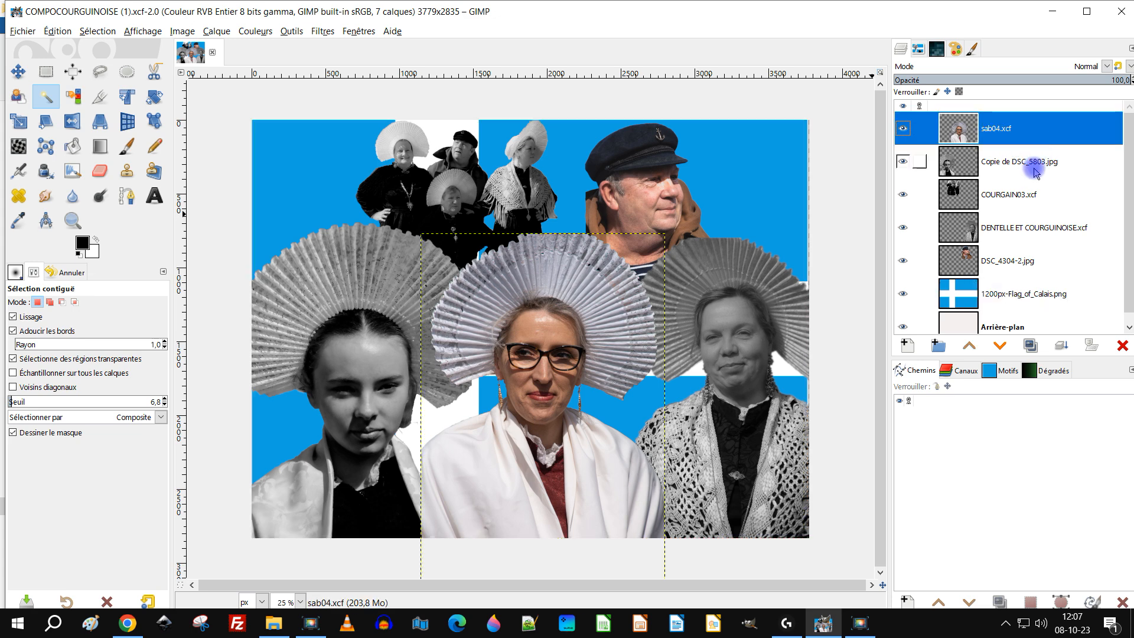
click(1008, 265)
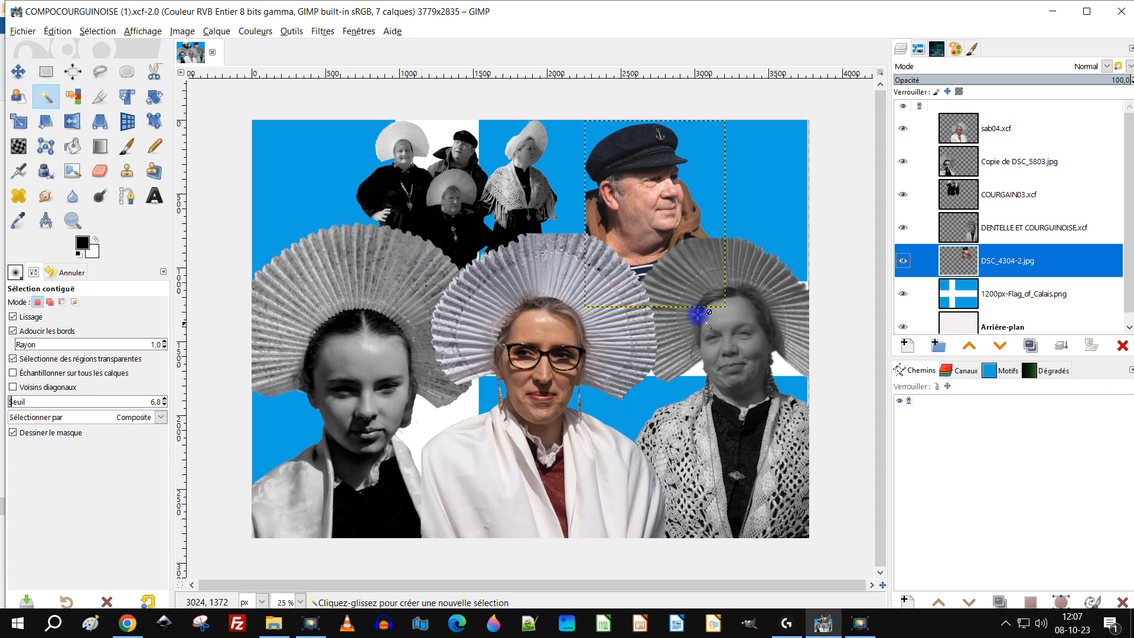
click(1122, 346)
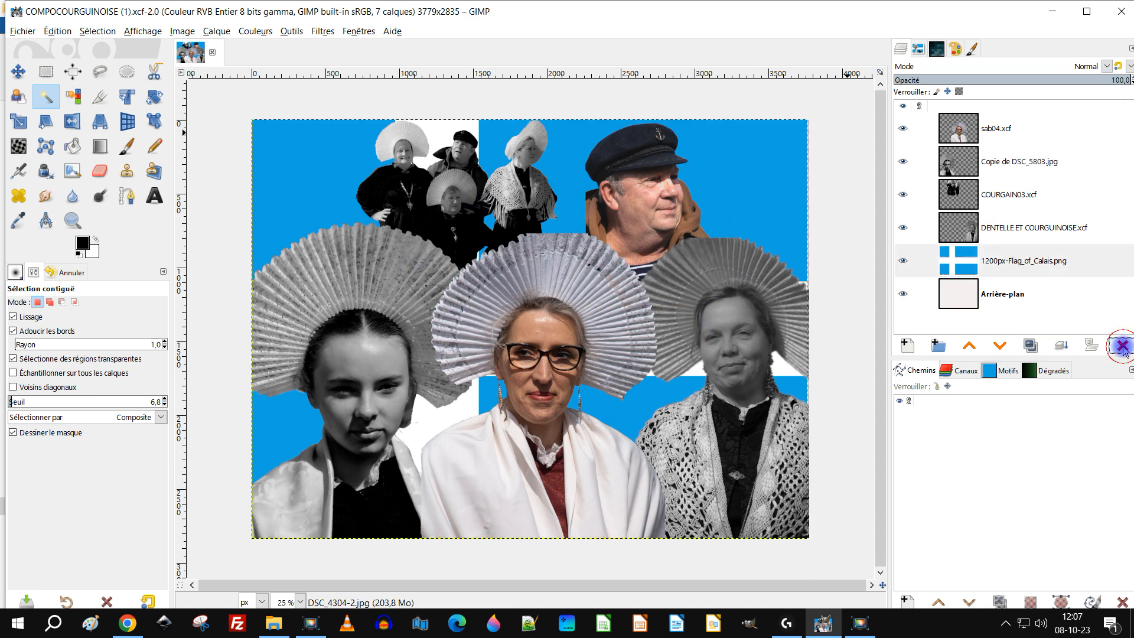
click(971, 234)
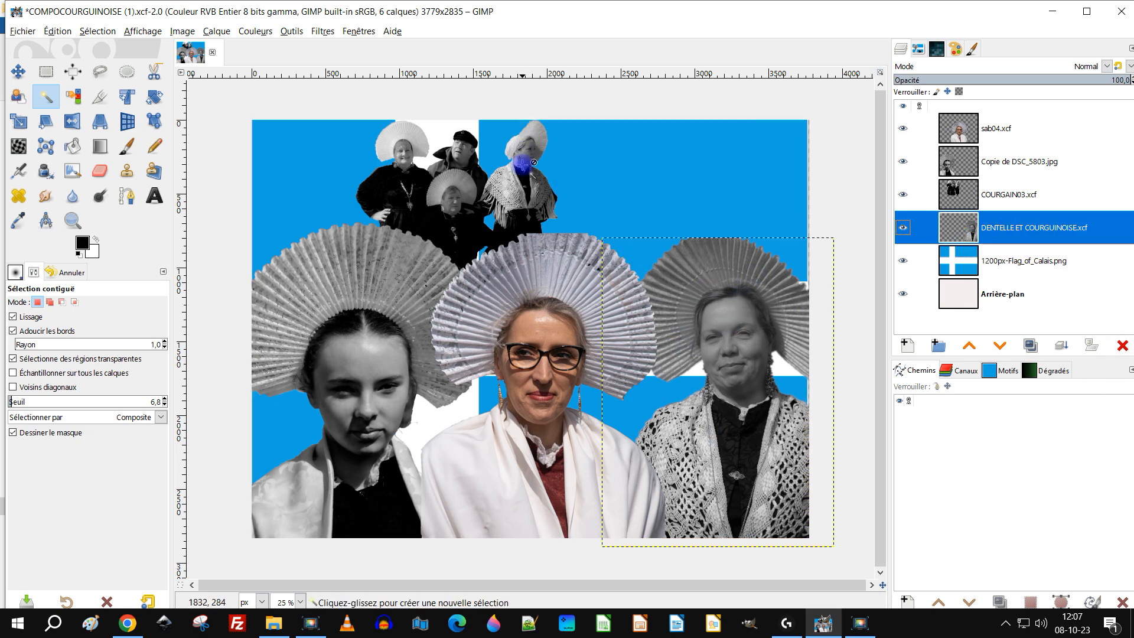
click(1121, 345)
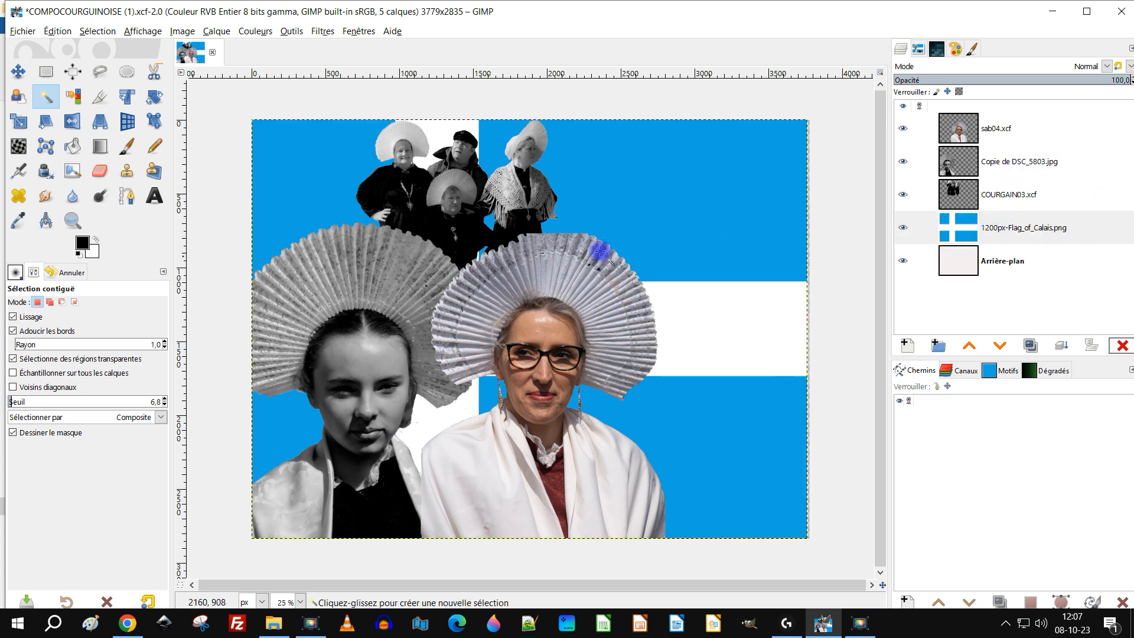
Rename the 1200px-Flag_of_Calais.png layer as "drapeau"
click(963, 231)
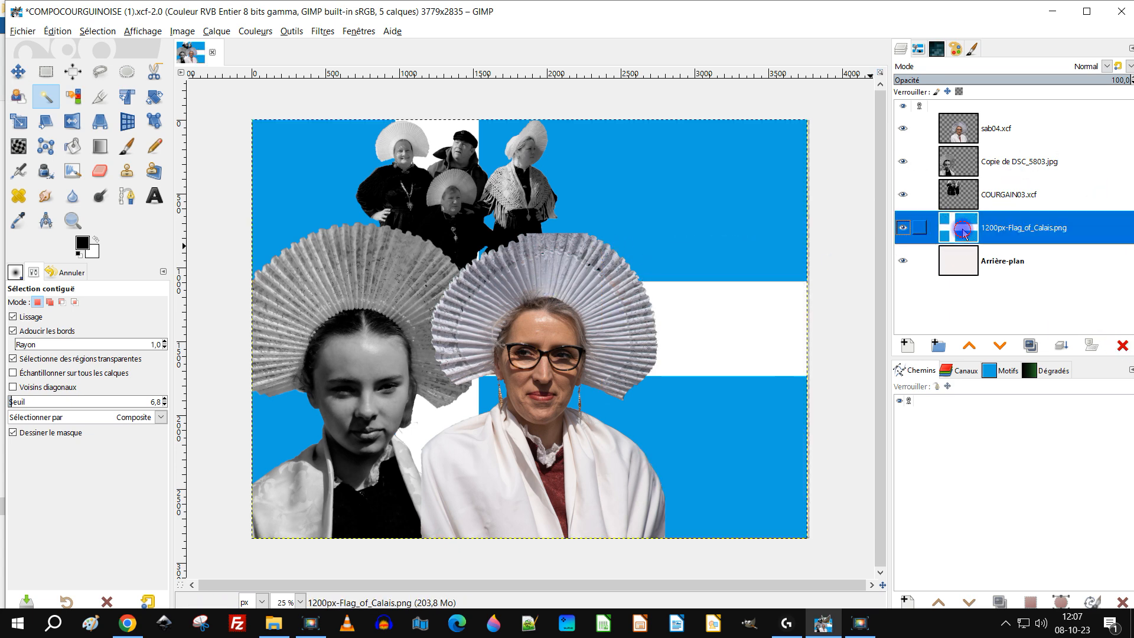
double_click(1023, 228)
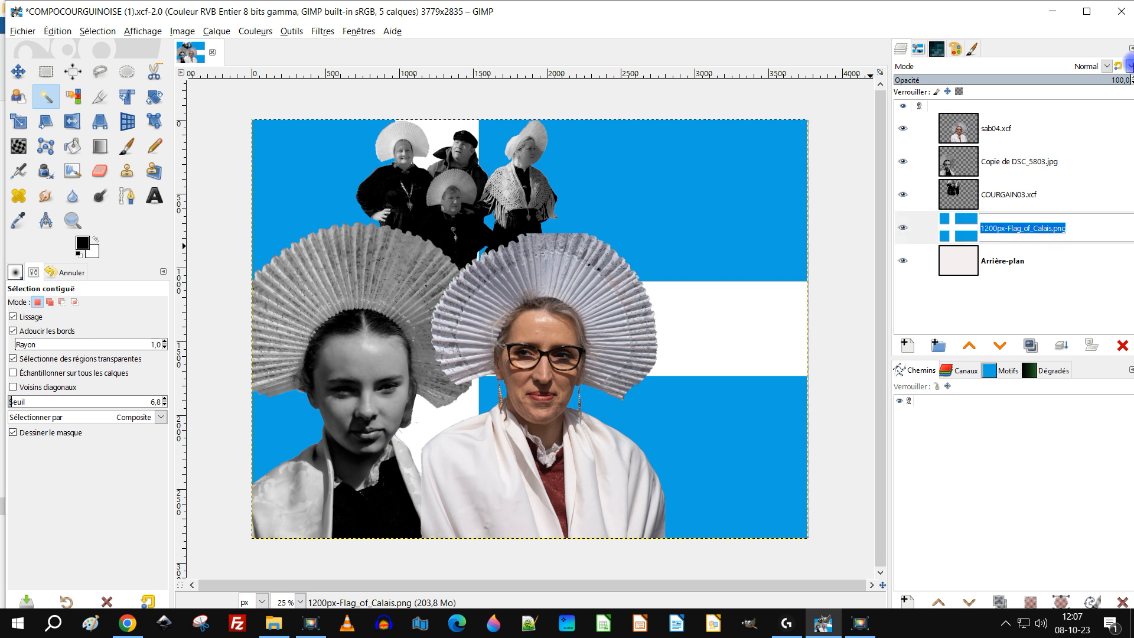
text(dr)
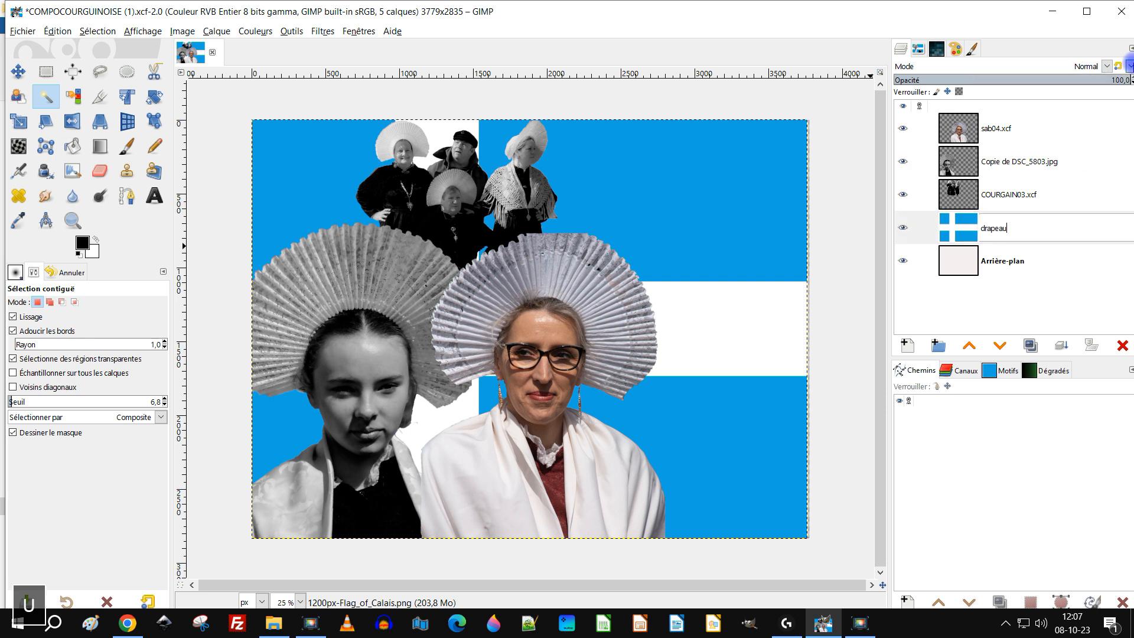
text(apeau)
key(Return)
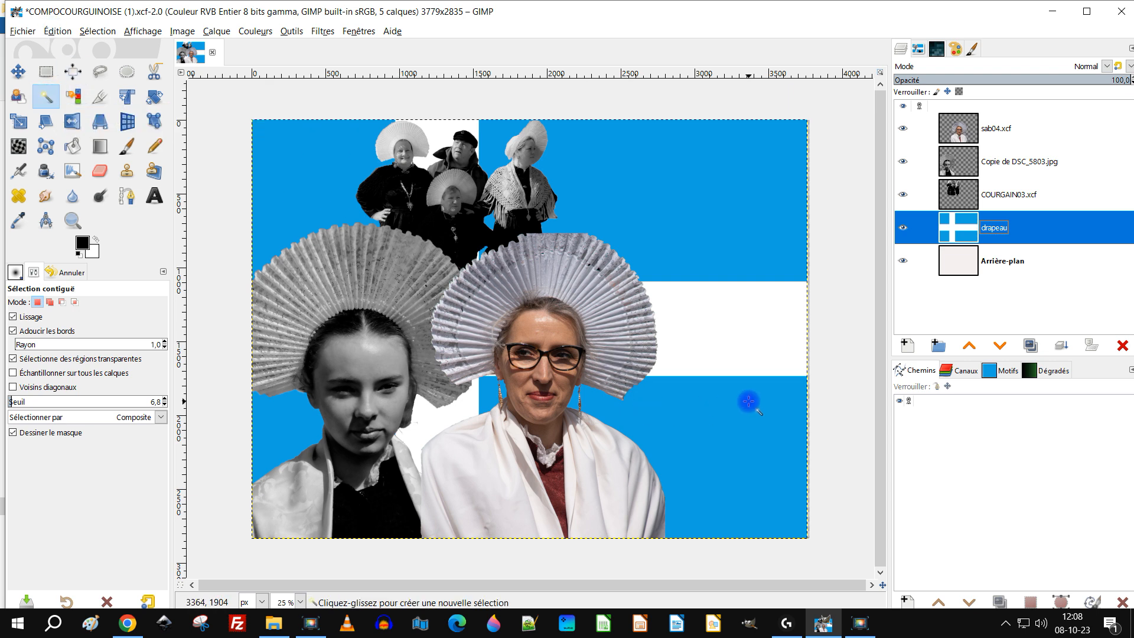
Hide the three portrait layers COURGAIN03.xcf, Copie de DSC_5803.jpg and sab04.xcf
click(902, 194)
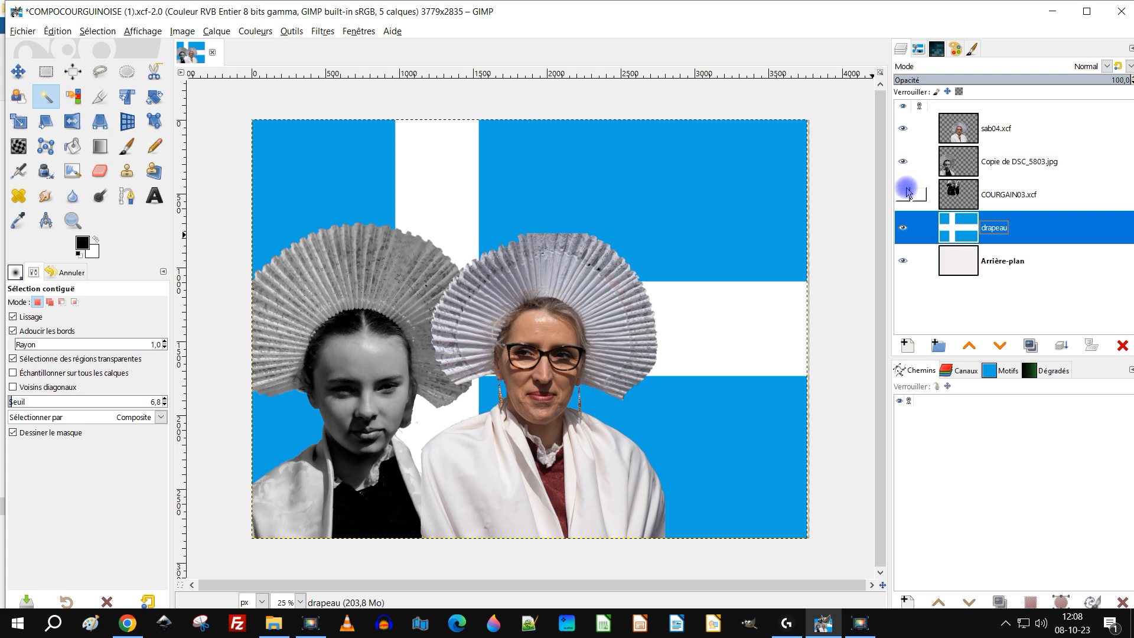
click(902, 161)
click(901, 128)
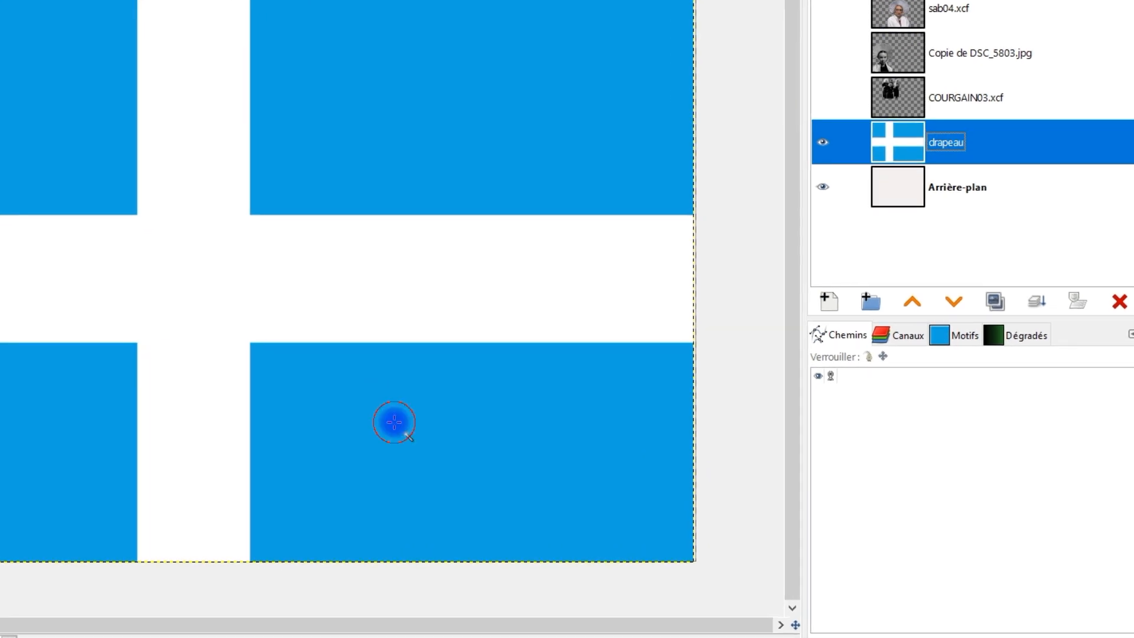
Select the flag's lower-right blue rectangle by contiguous colour and copy it onto its own new layer
click(394, 421)
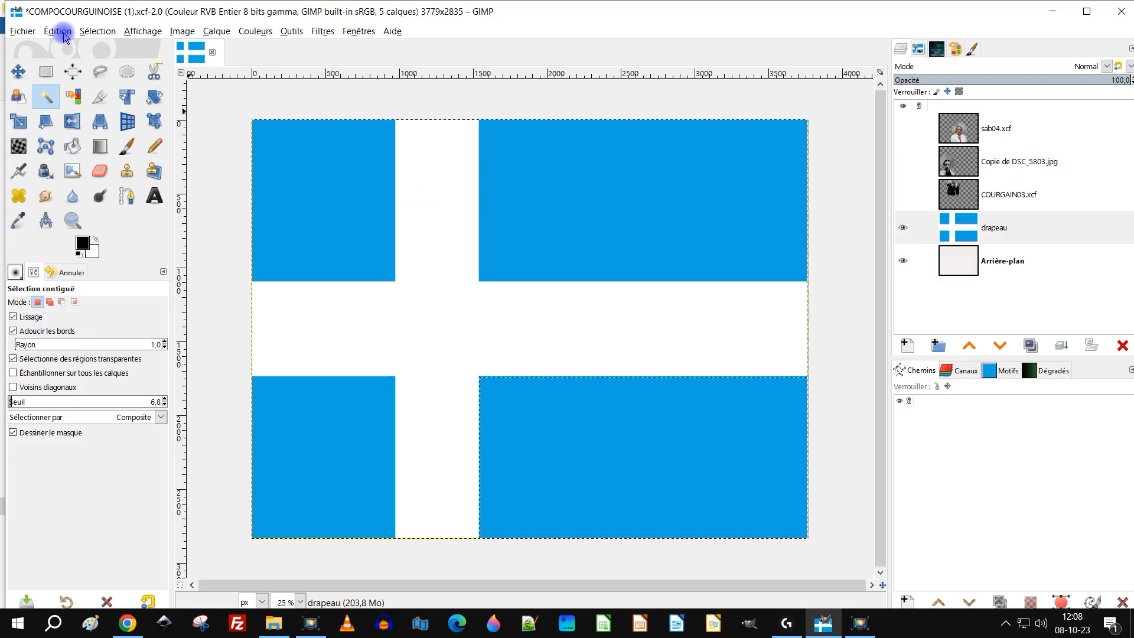
click(65, 38)
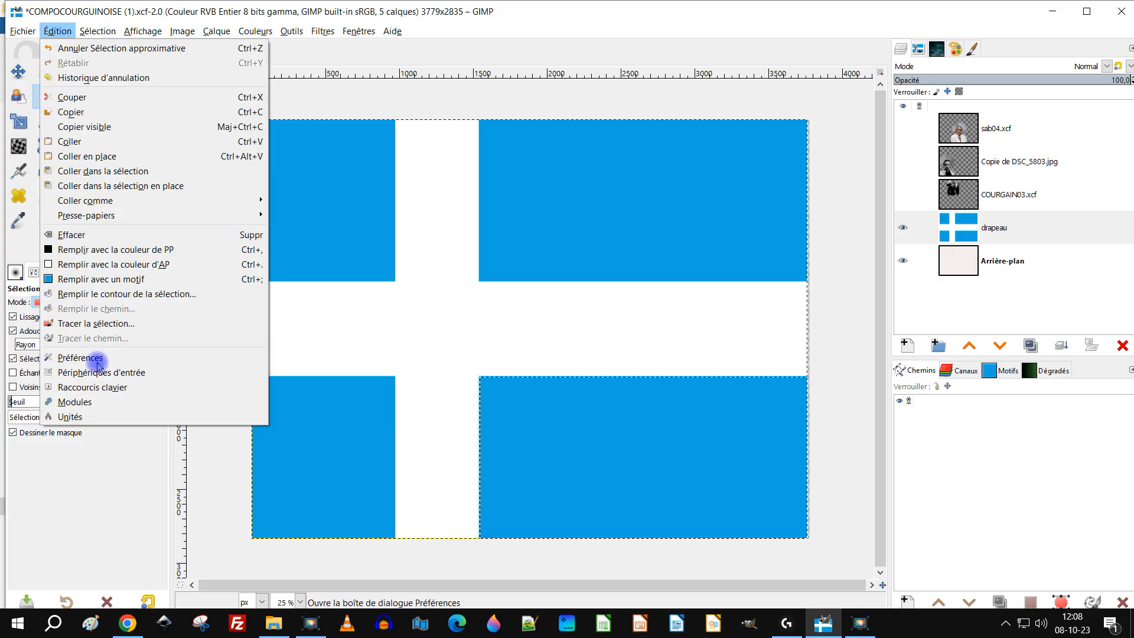
click(76, 111)
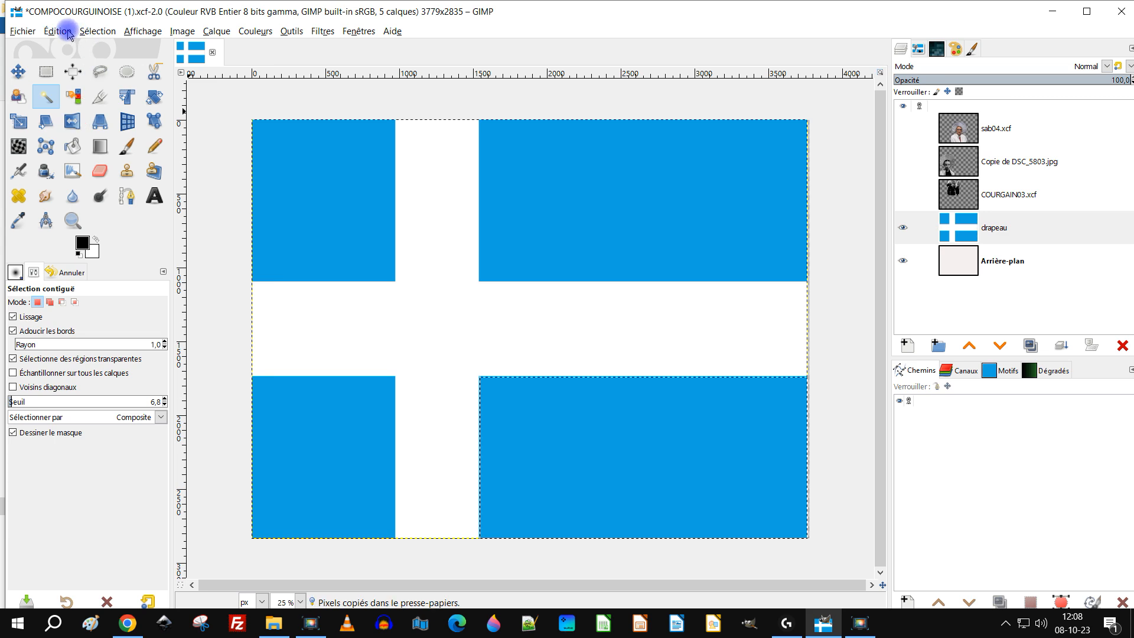
click(66, 33)
click(78, 145)
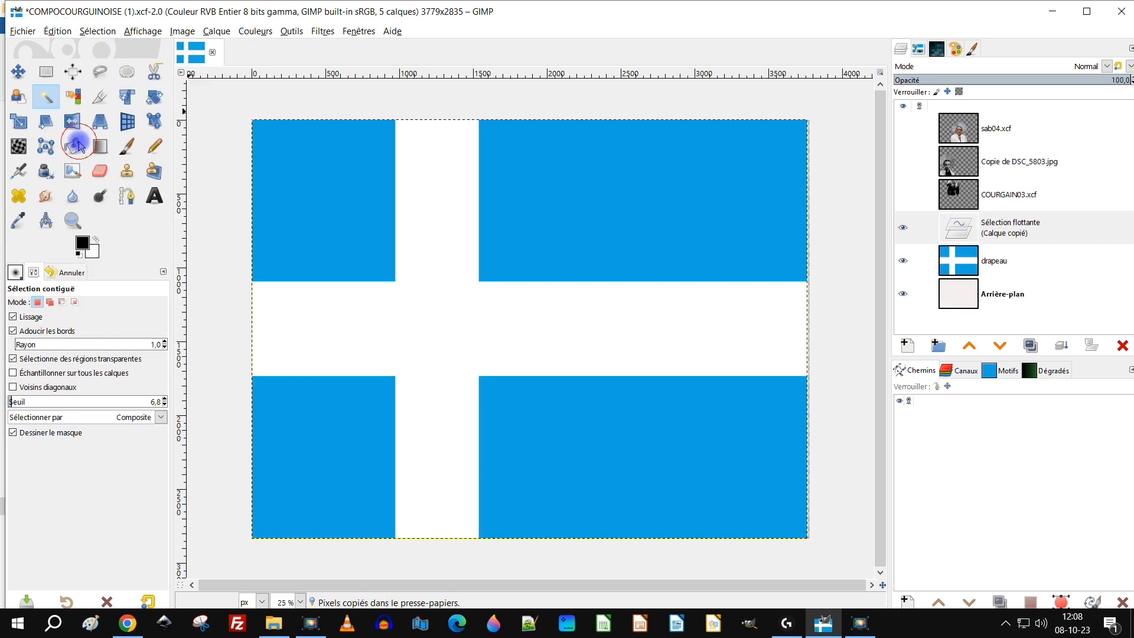
click(914, 349)
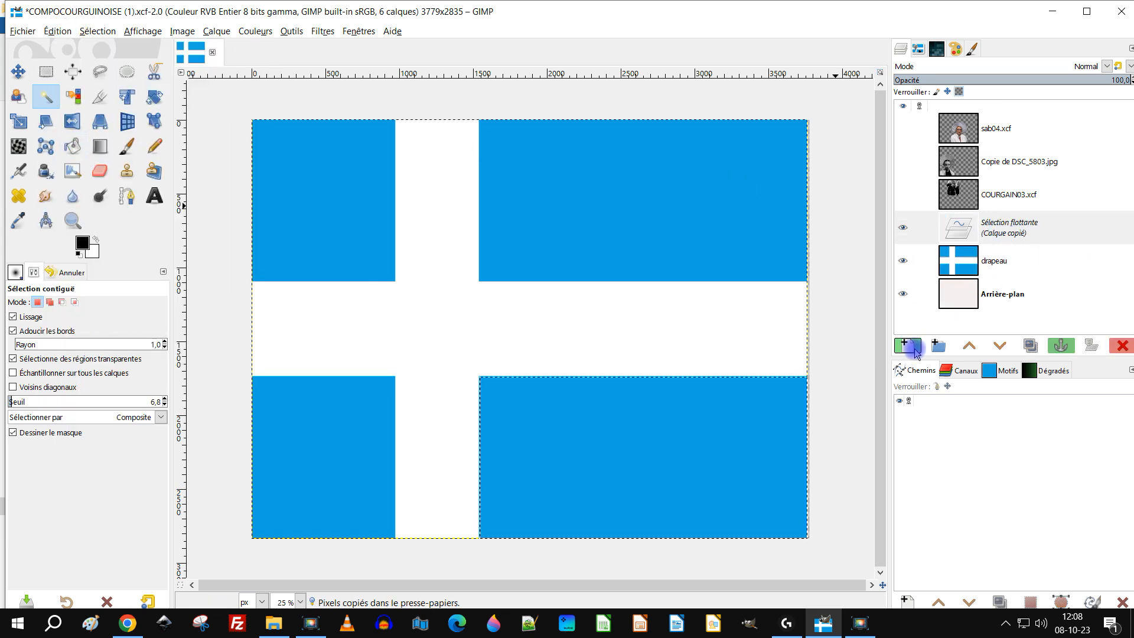
click(914, 347)
click(947, 232)
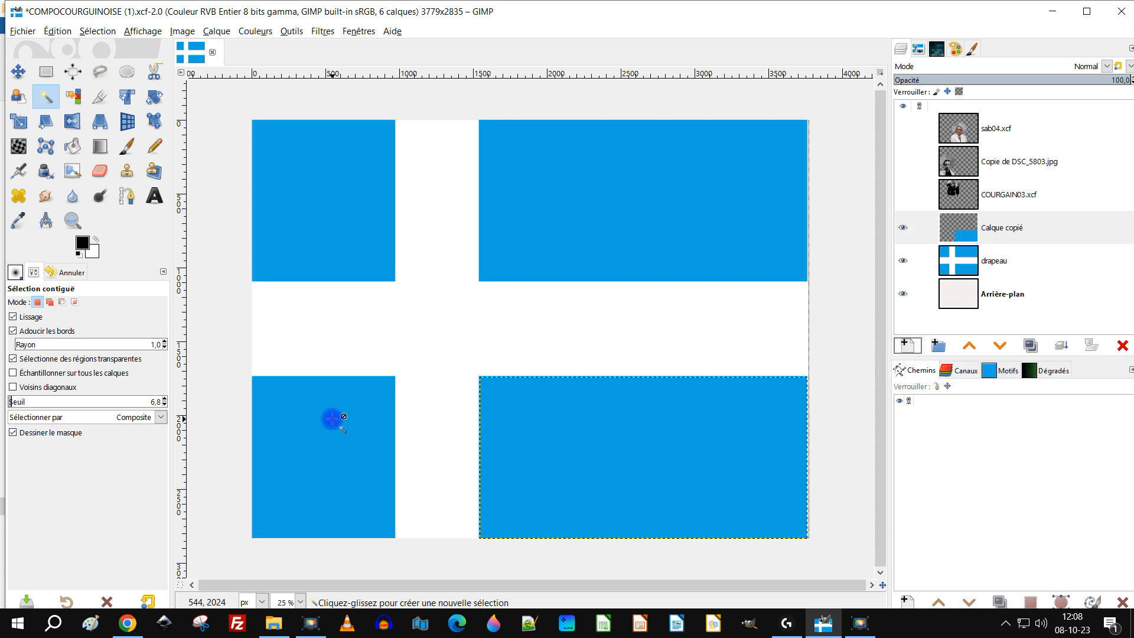
Select the lower-left blue rectangle on the drapeau layer and copy it onto a separate new layer
click(960, 266)
drag(297, 429, 303, 408)
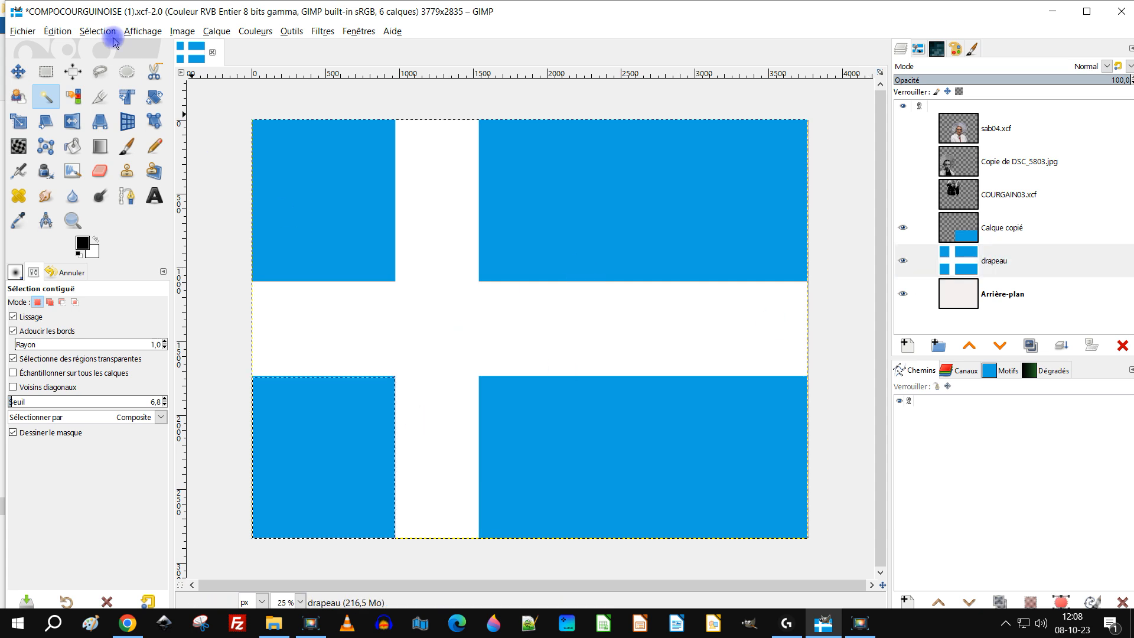
click(58, 32)
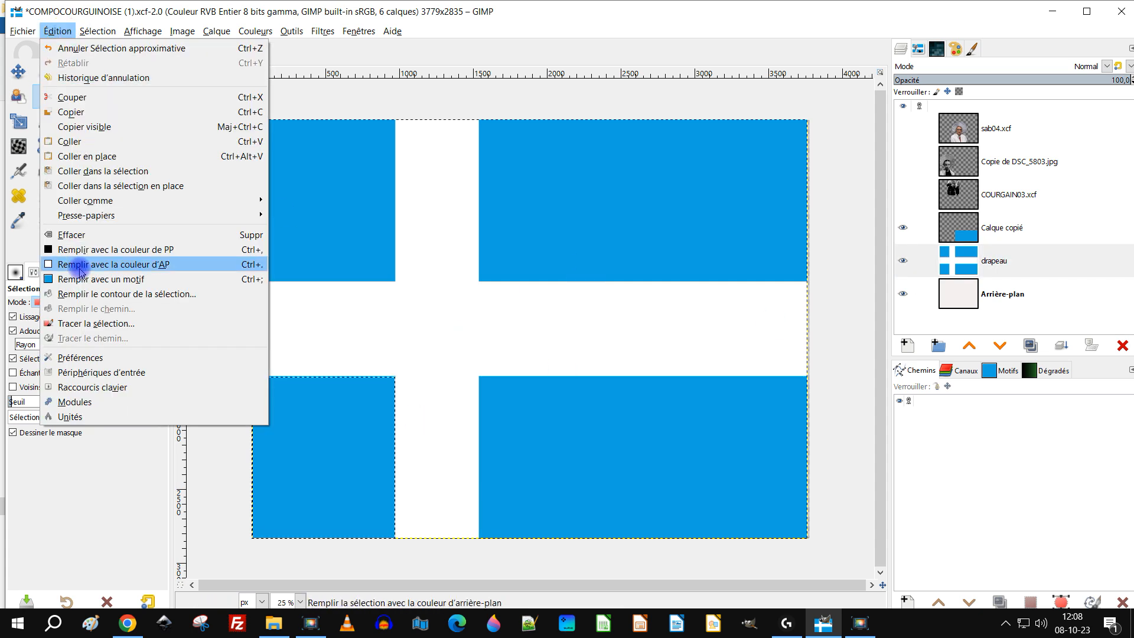
click(85, 111)
click(57, 31)
click(70, 142)
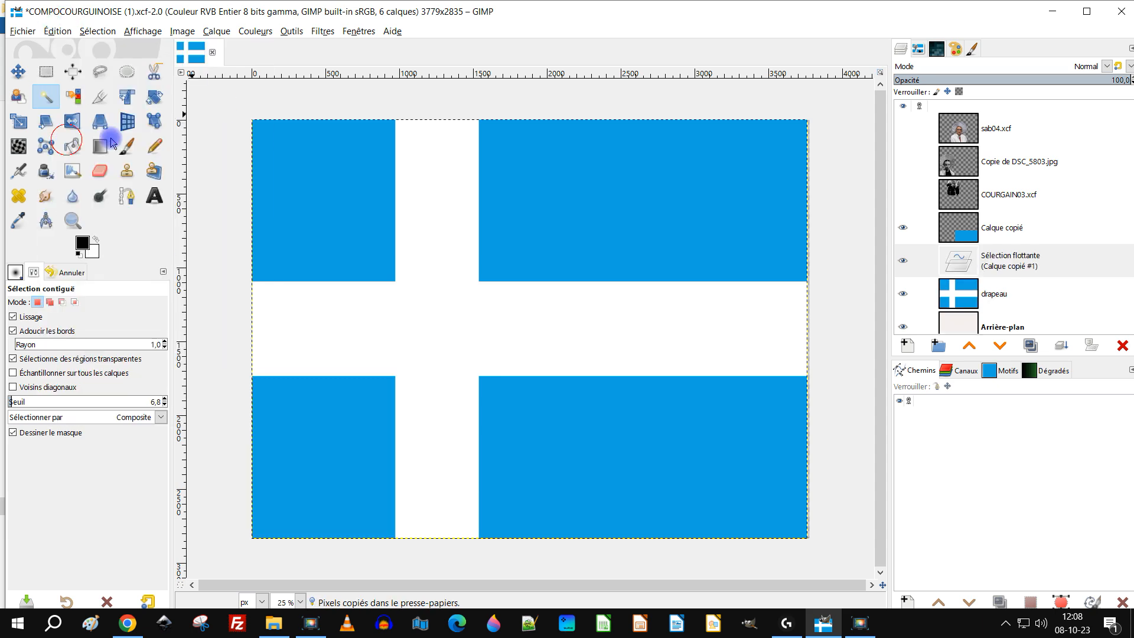
click(915, 352)
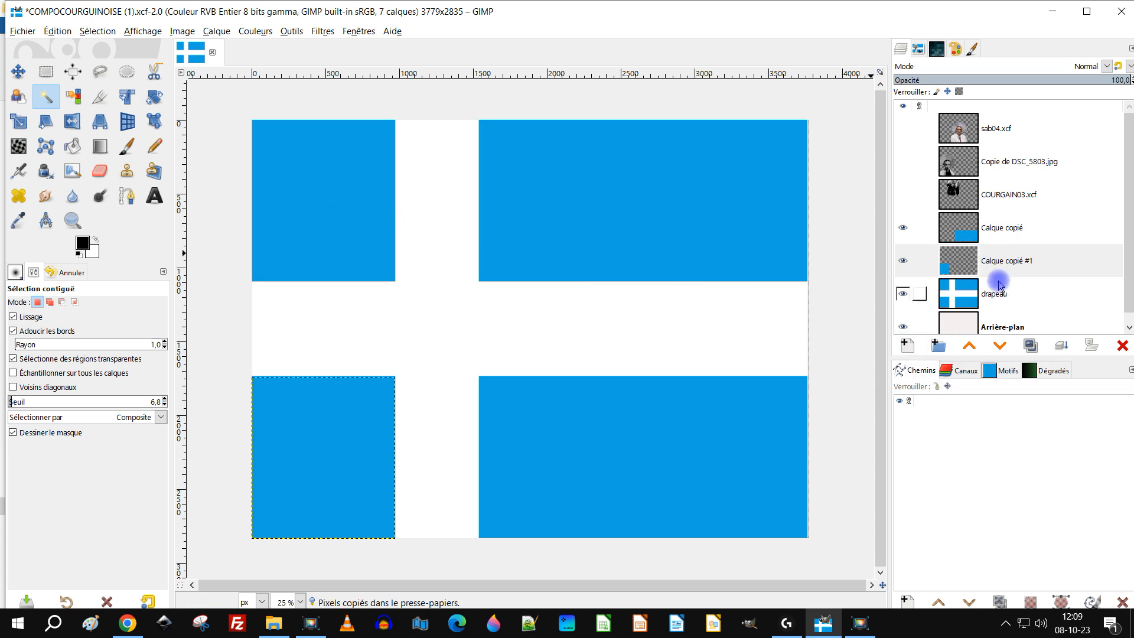
Select the upper-left blue rectangle on the drapeau layer by contiguous colour and copy it onto its own new layer
click(961, 302)
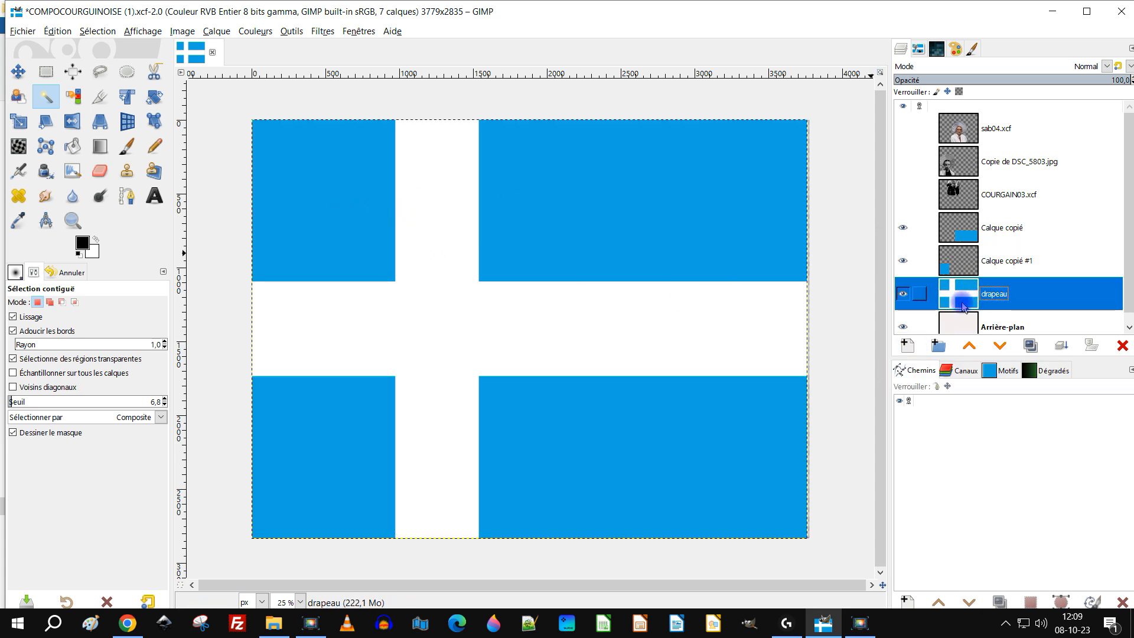
click(301, 190)
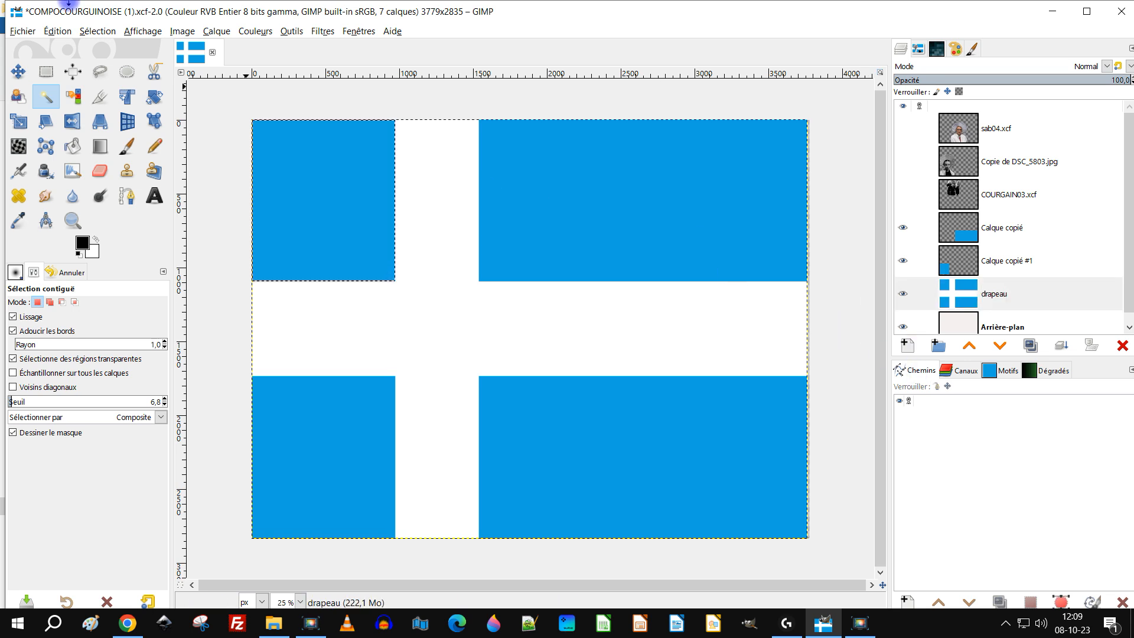
click(56, 33)
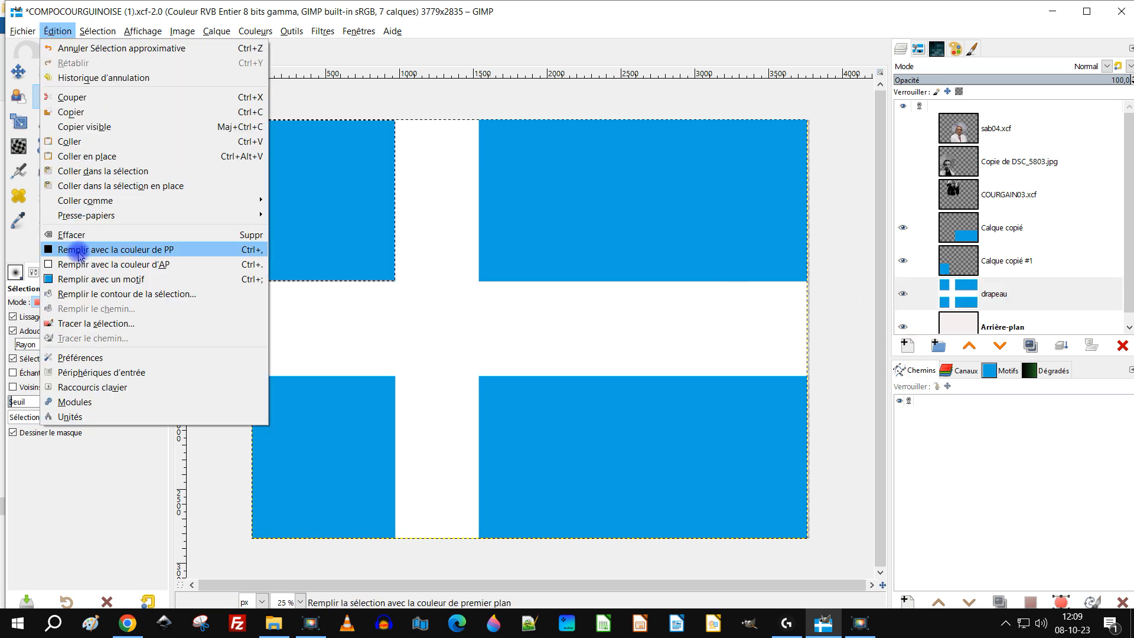
click(89, 118)
click(57, 31)
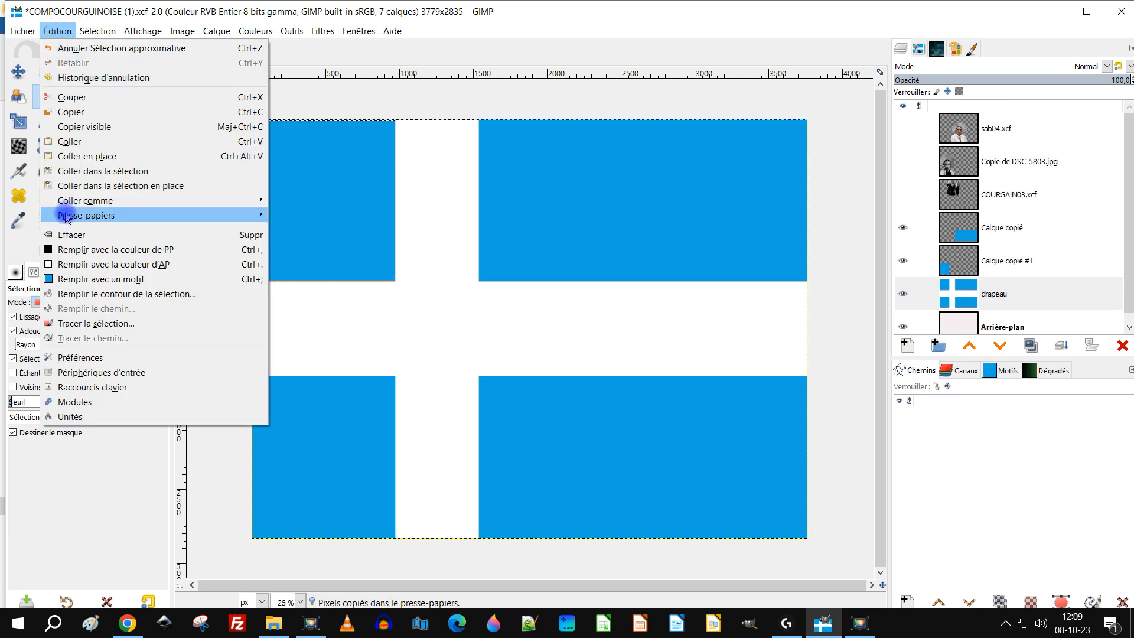
click(88, 142)
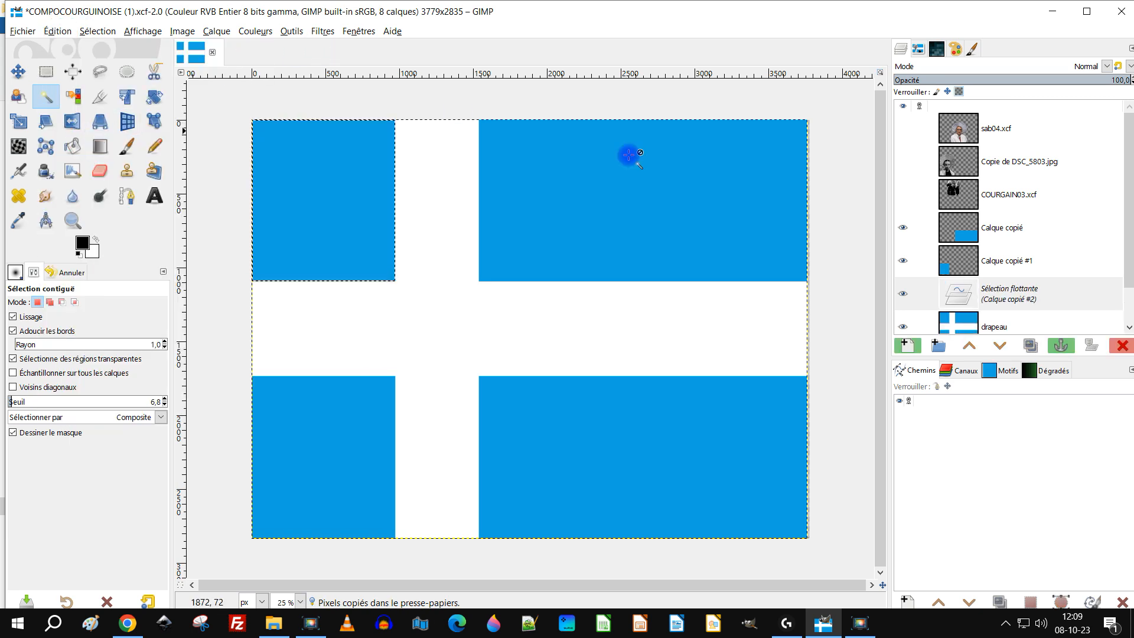
click(908, 345)
Select the upper-right blue rectangle on the drapeau layer and copy it onto a separate new layer
scroll(1020, 260, down, 2)
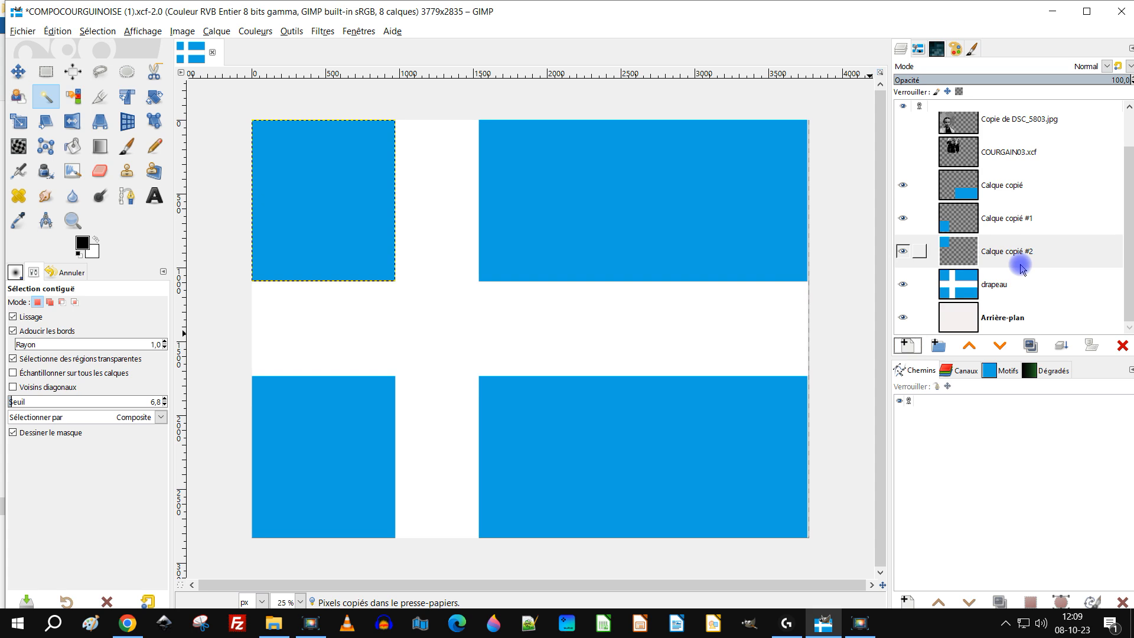
click(963, 282)
click(619, 196)
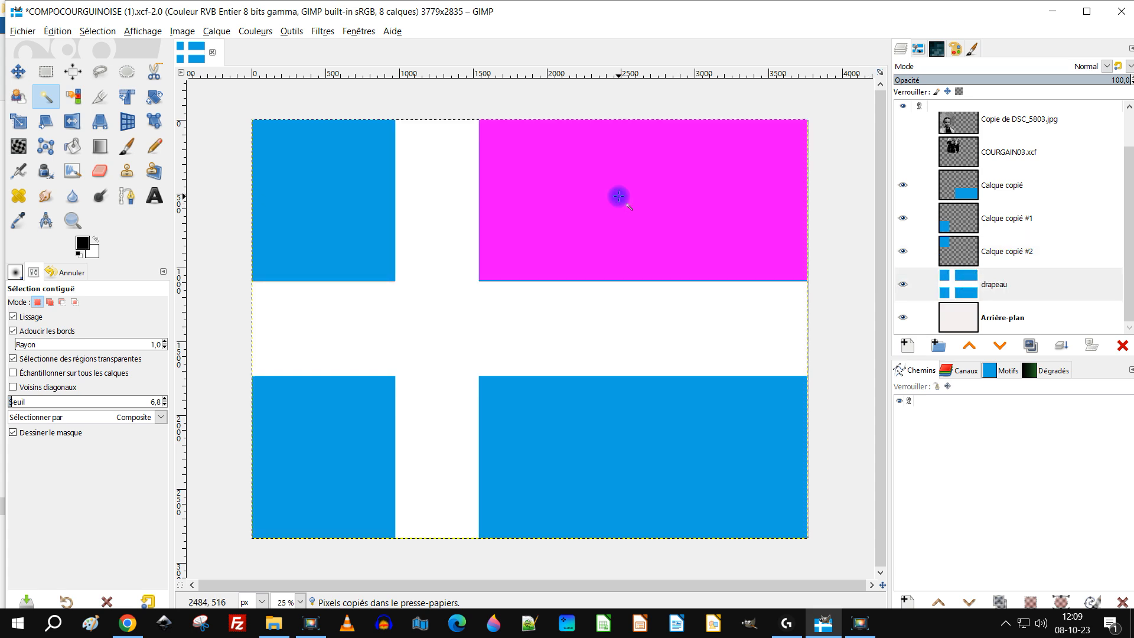
click(57, 32)
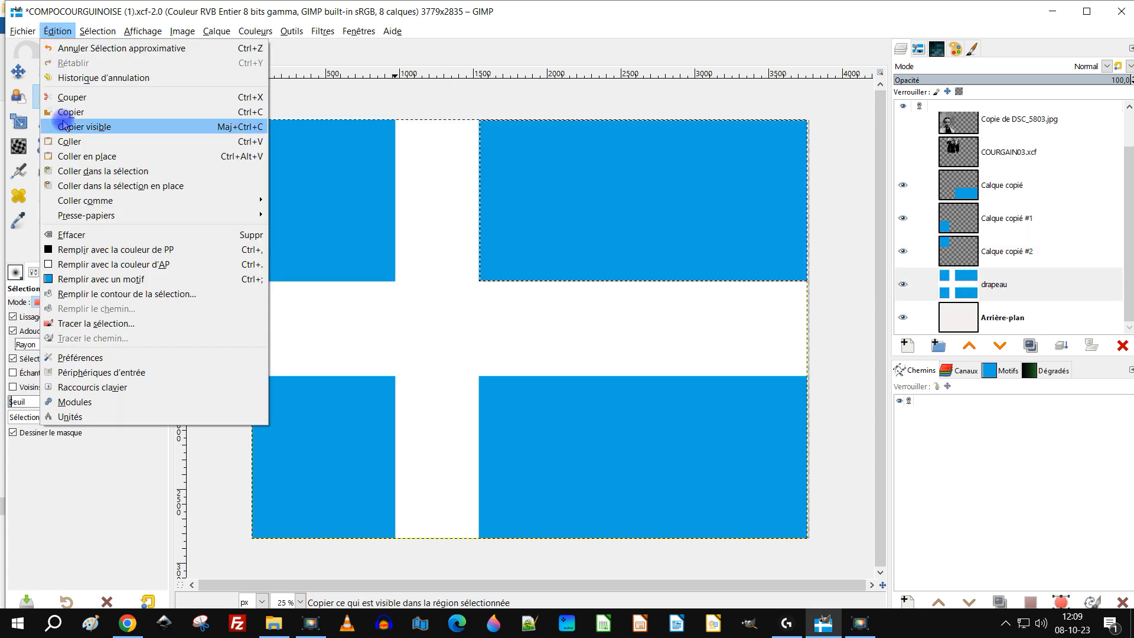
click(70, 104)
click(57, 30)
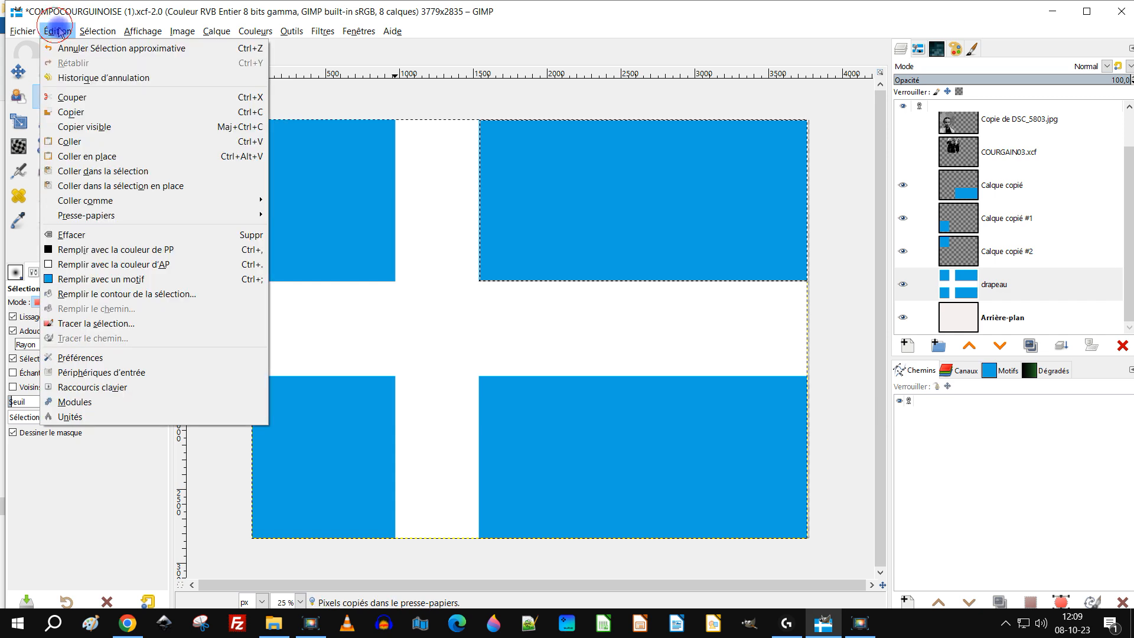
click(78, 146)
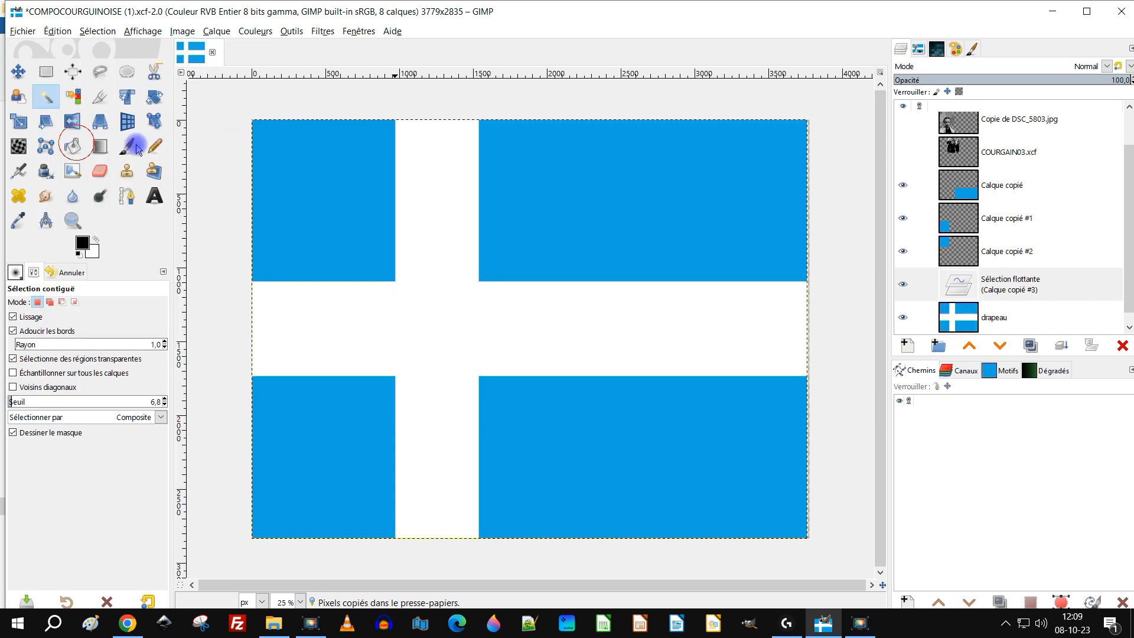
click(906, 346)
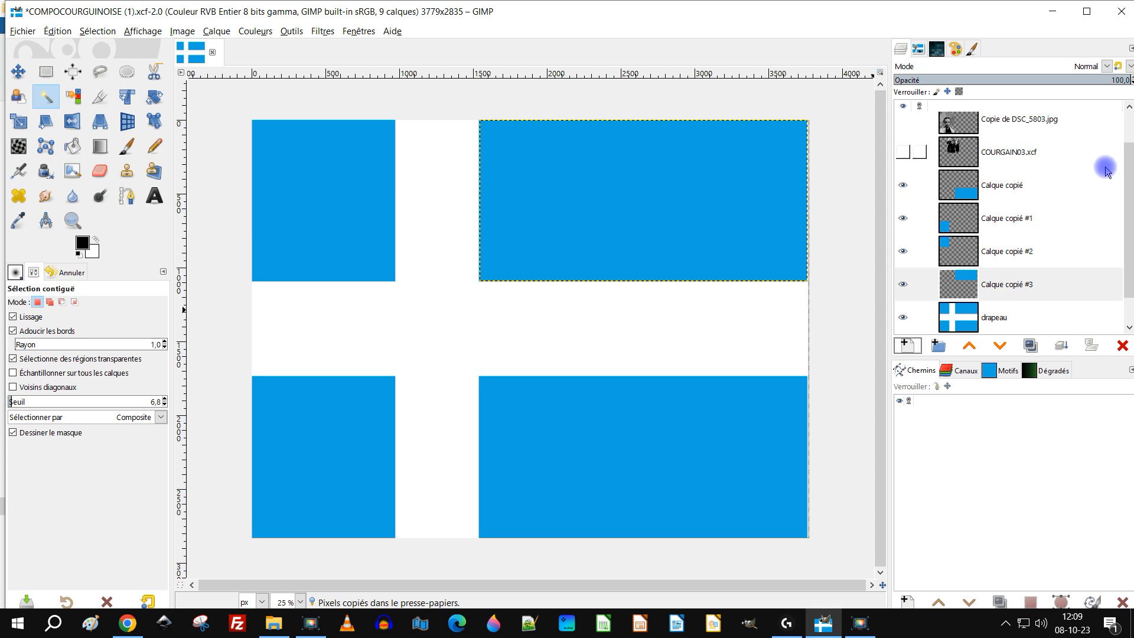
Select the flag's white cross on the drapeau layer and copy it onto its own new layer
click(961, 308)
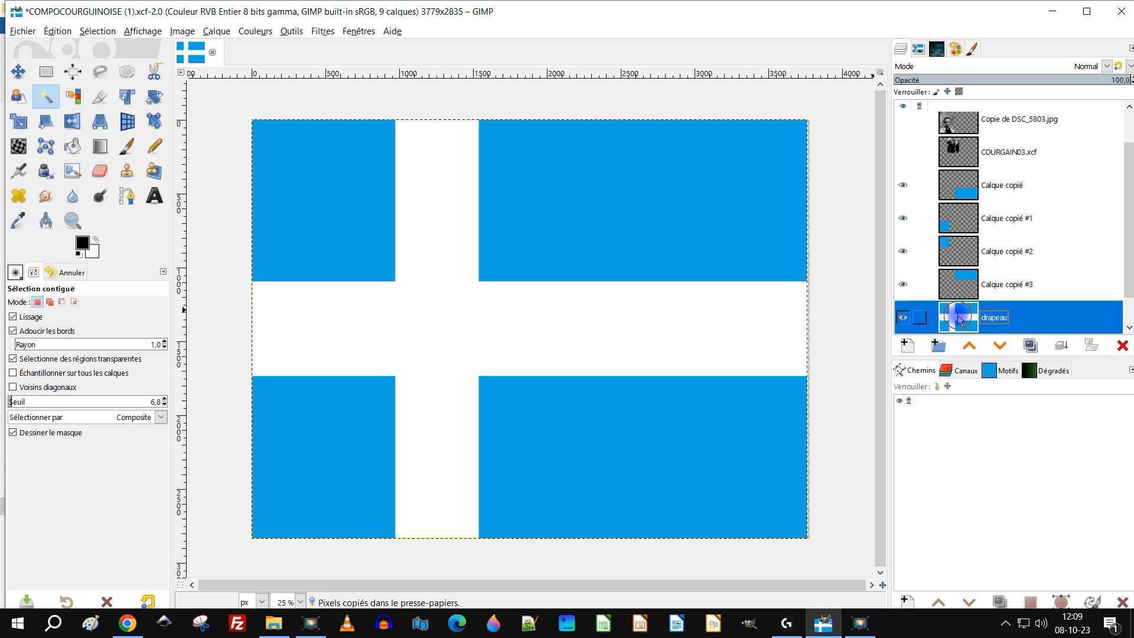
click(443, 310)
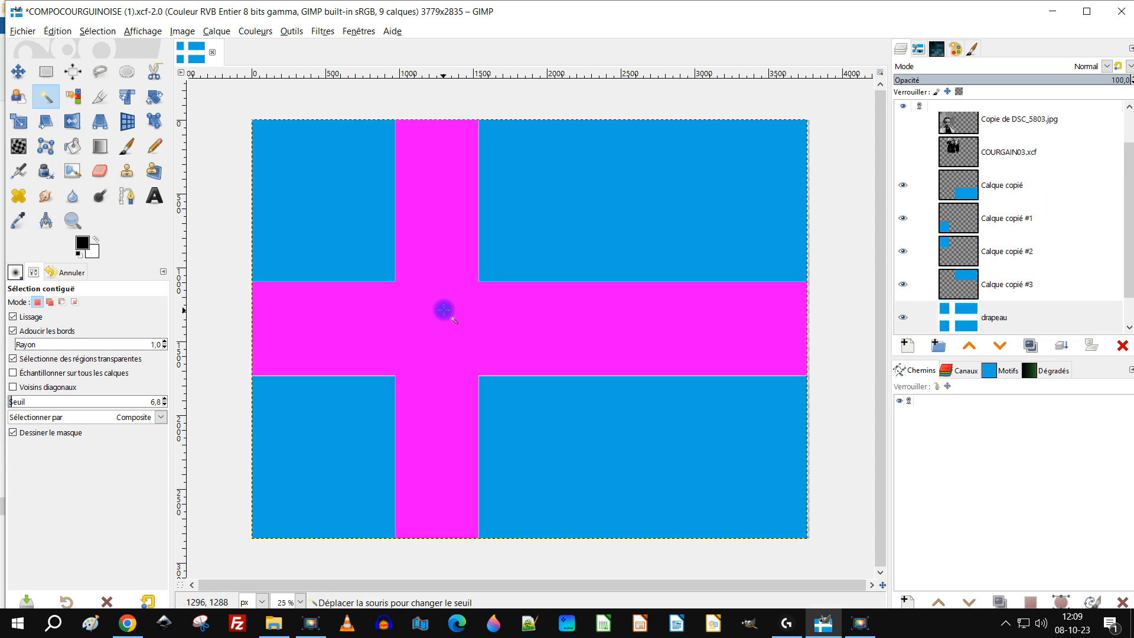
drag(444, 309, 452, 219)
click(54, 33)
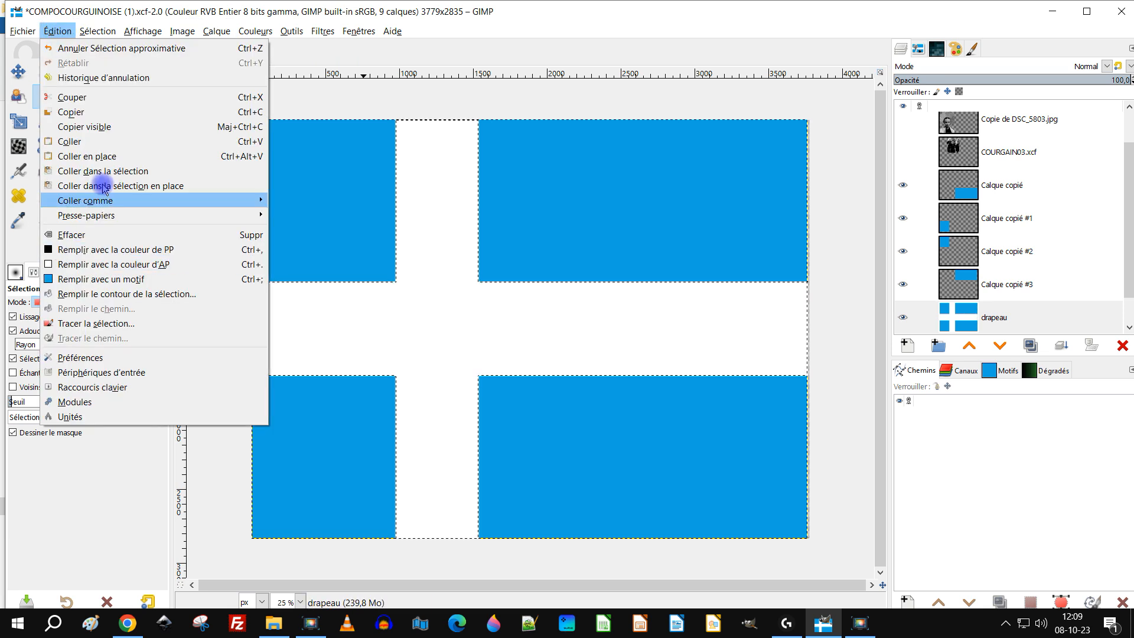
click(77, 114)
click(57, 31)
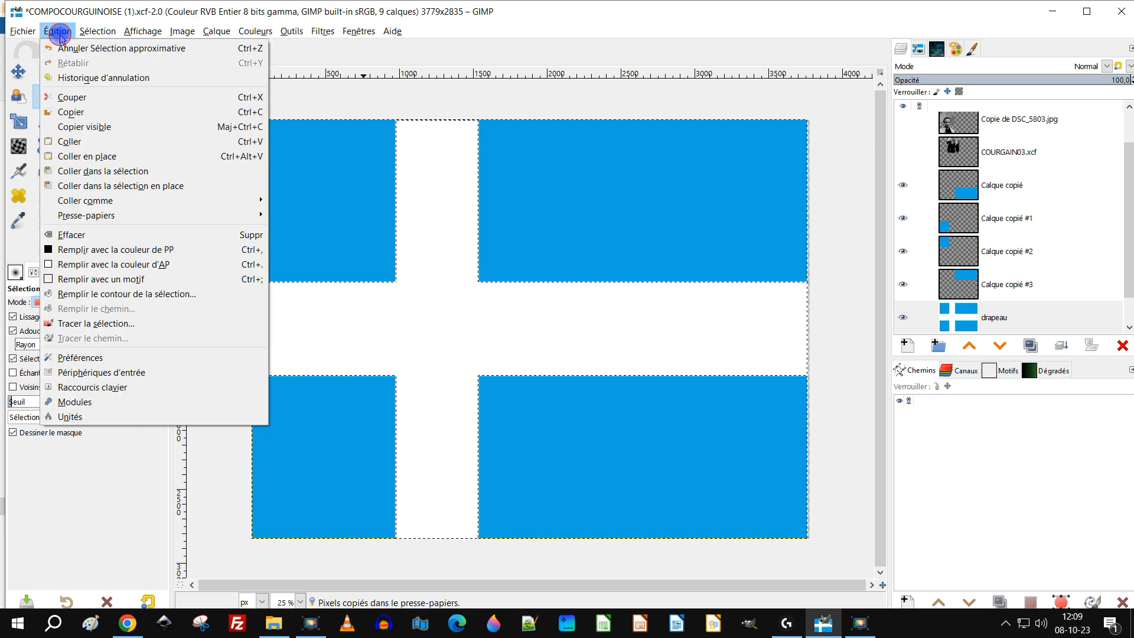
click(87, 142)
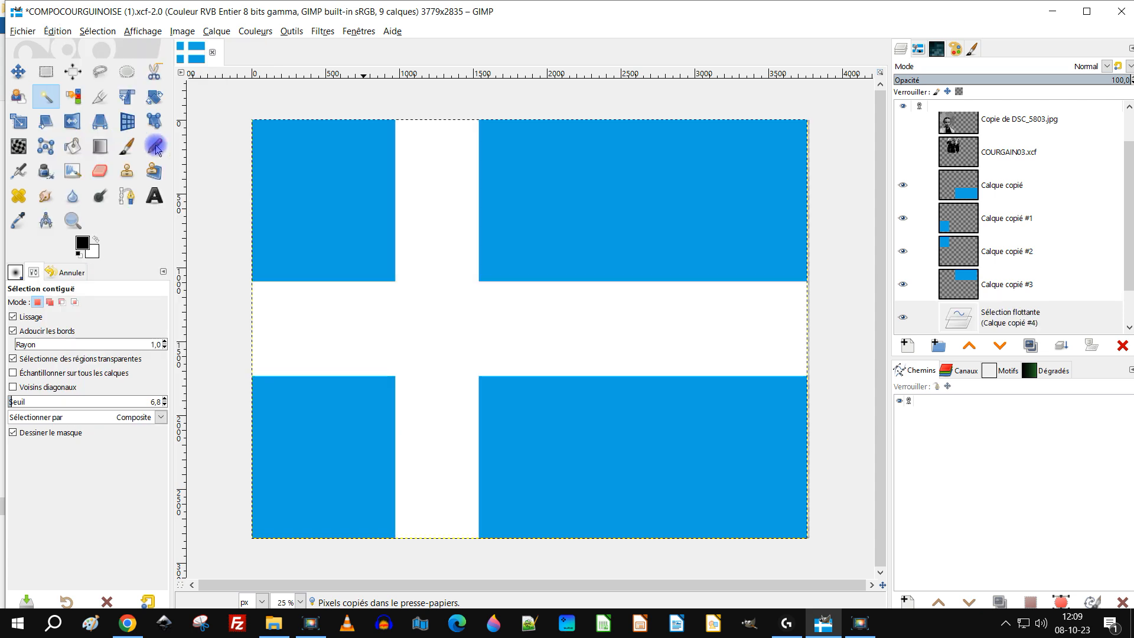
click(907, 346)
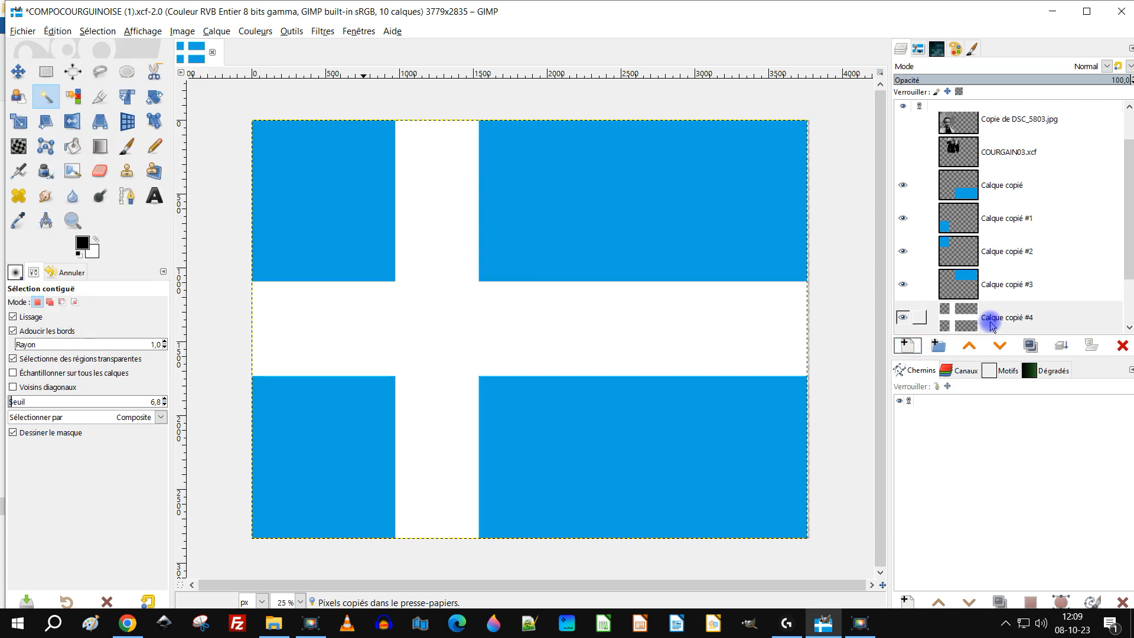
Rename the lower-right rectangle's layer as "bas droite"
double_click(1007, 185)
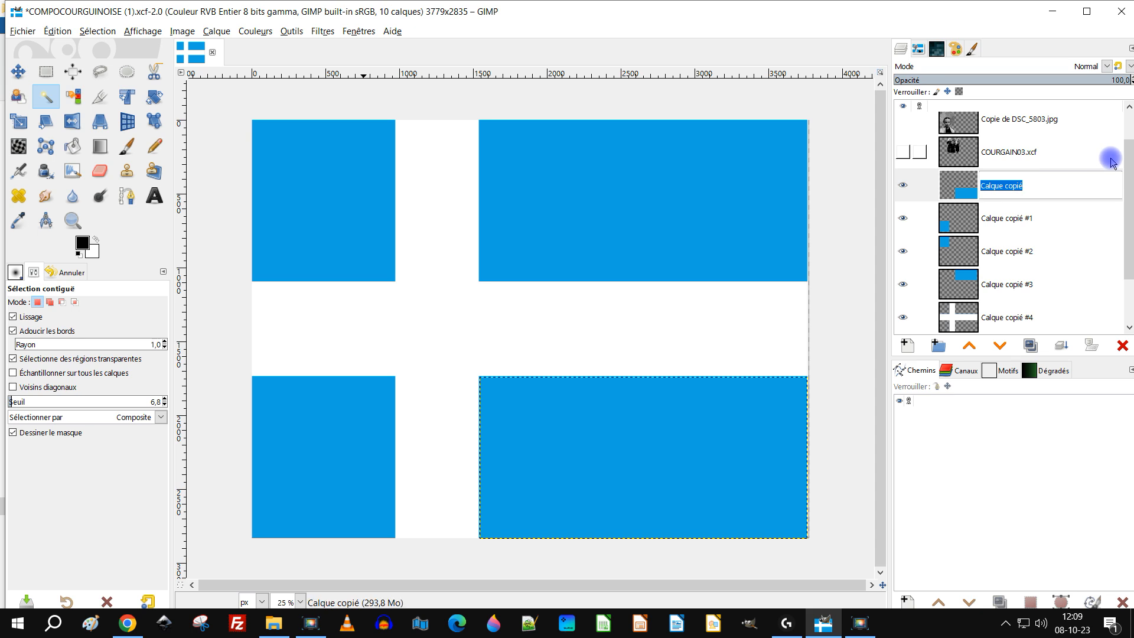
text(bas drpo)
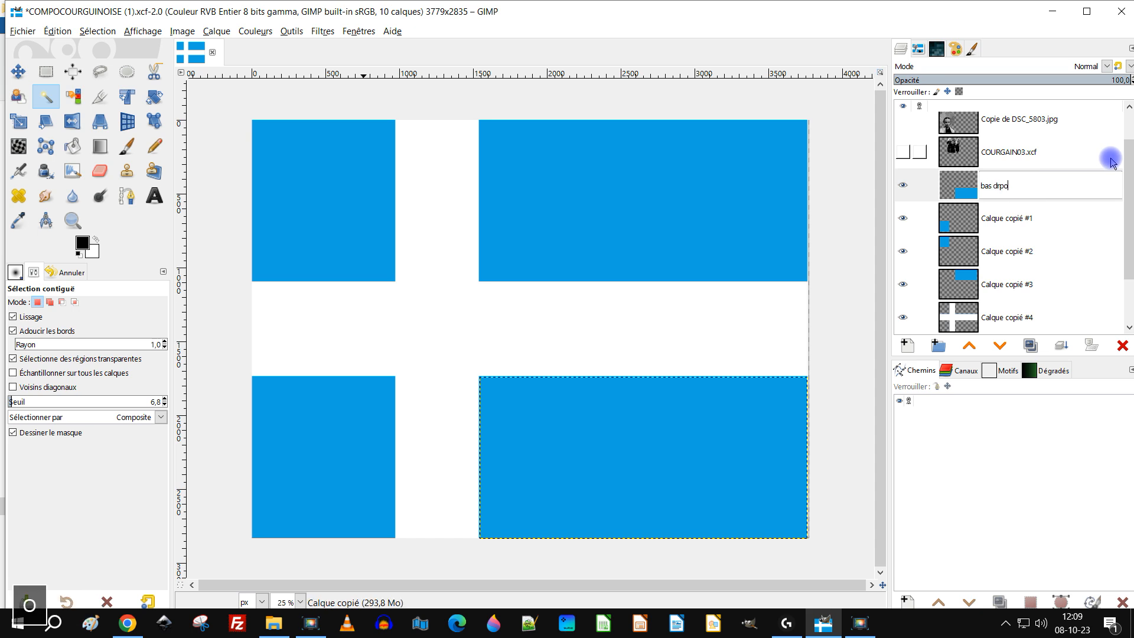
key(BackSpace)
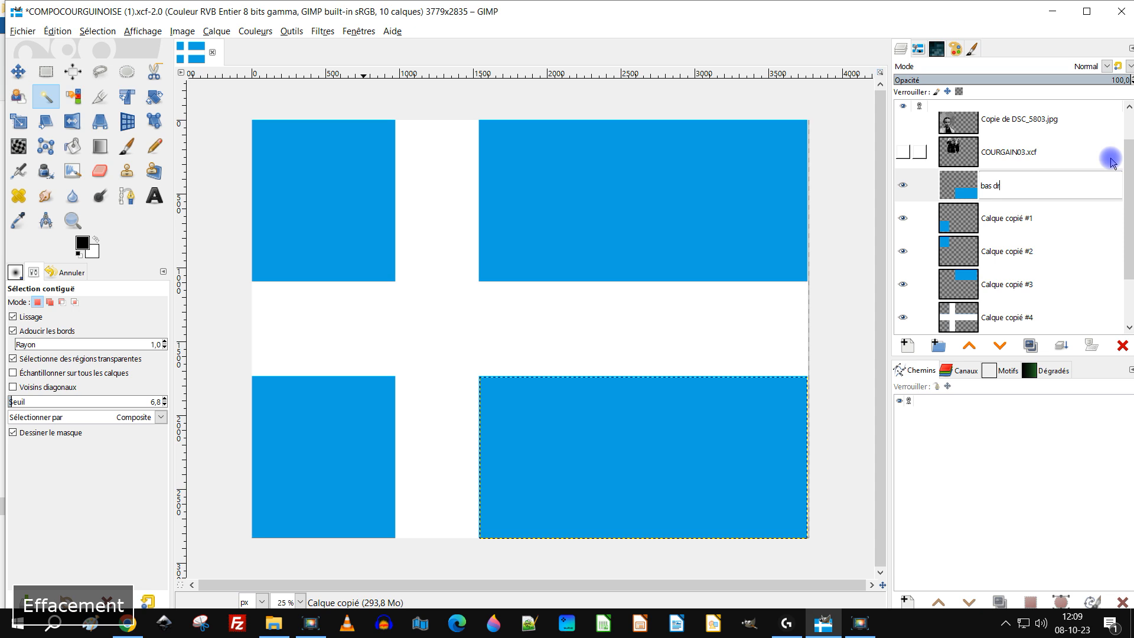
key(Return)
text(oit)
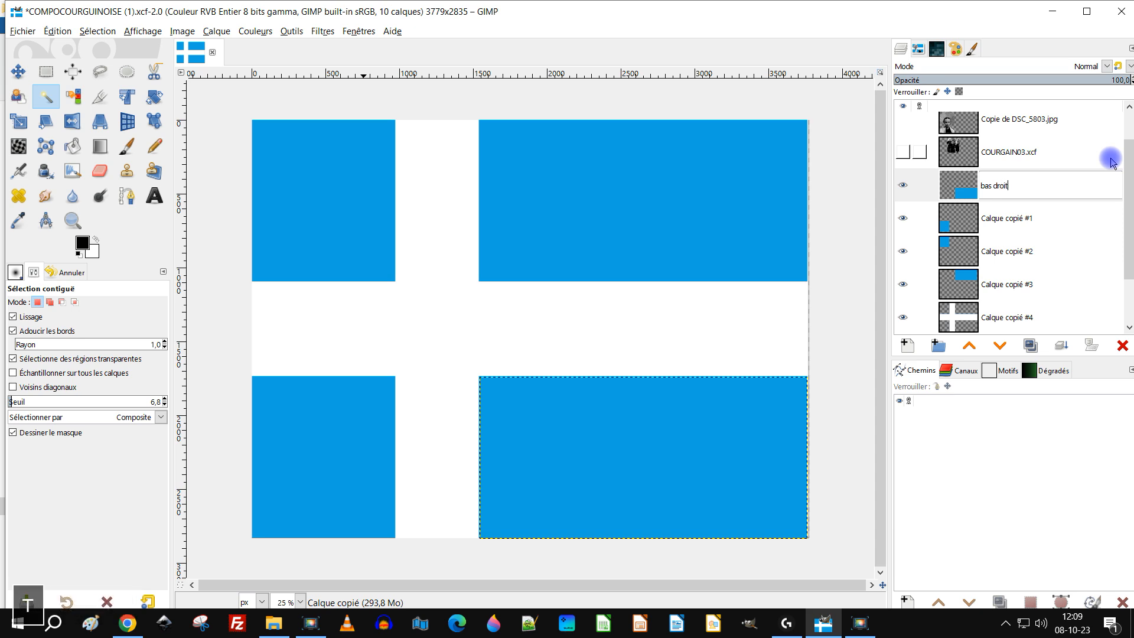
text(e)
key(Return)
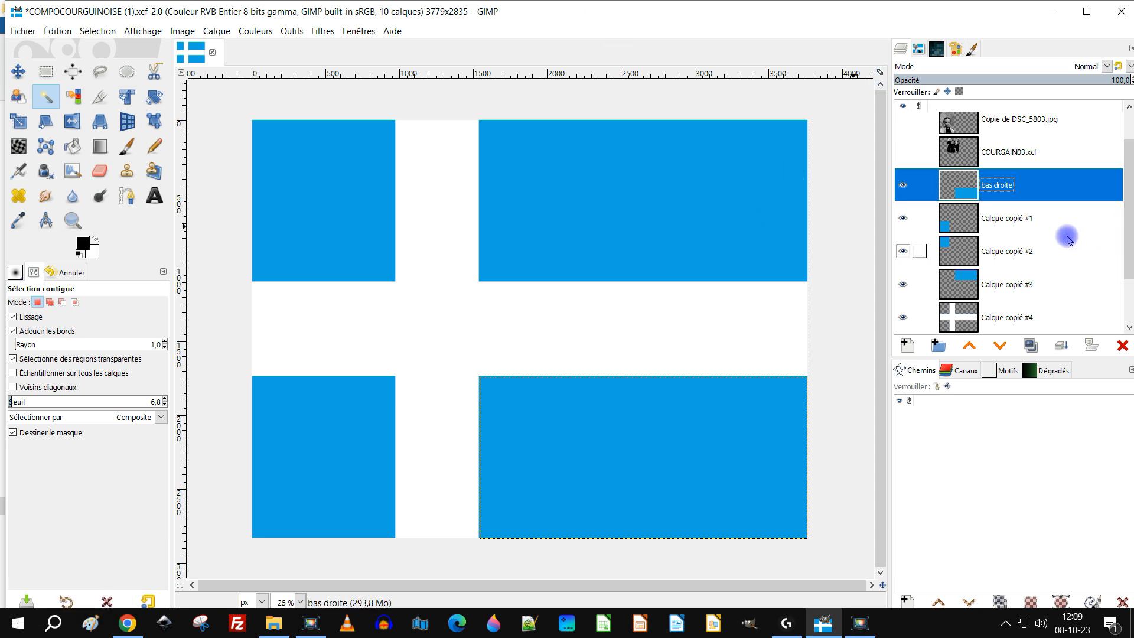
Rename the lower-left rectangle's layer as "bas gauche"
double_click(1028, 217)
text(ba)
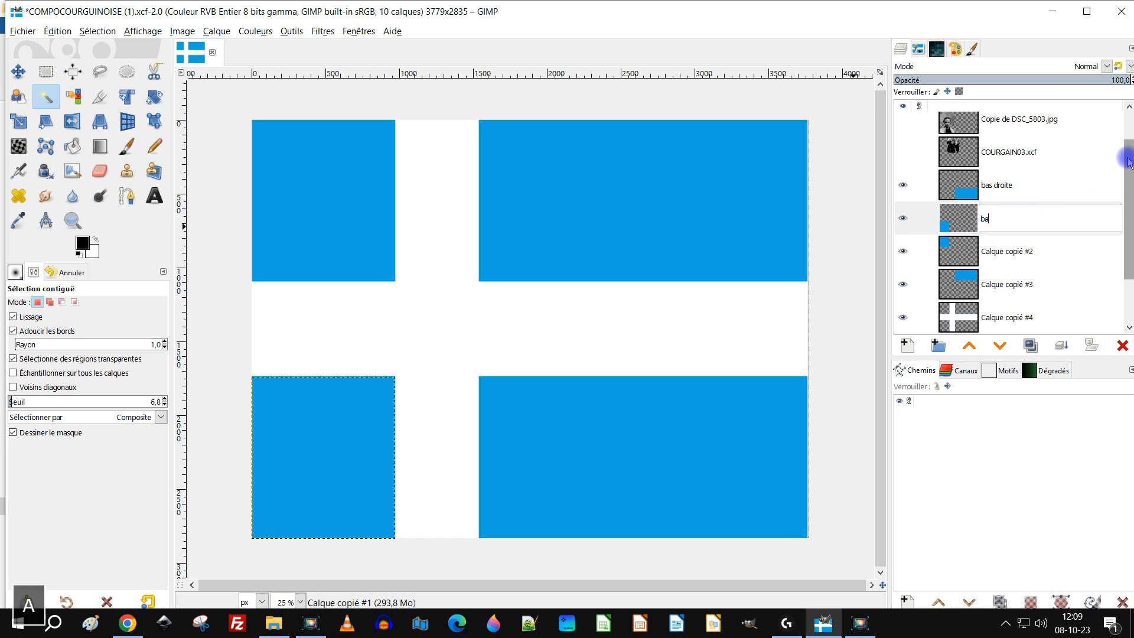
text(s gauche)
key(Return)
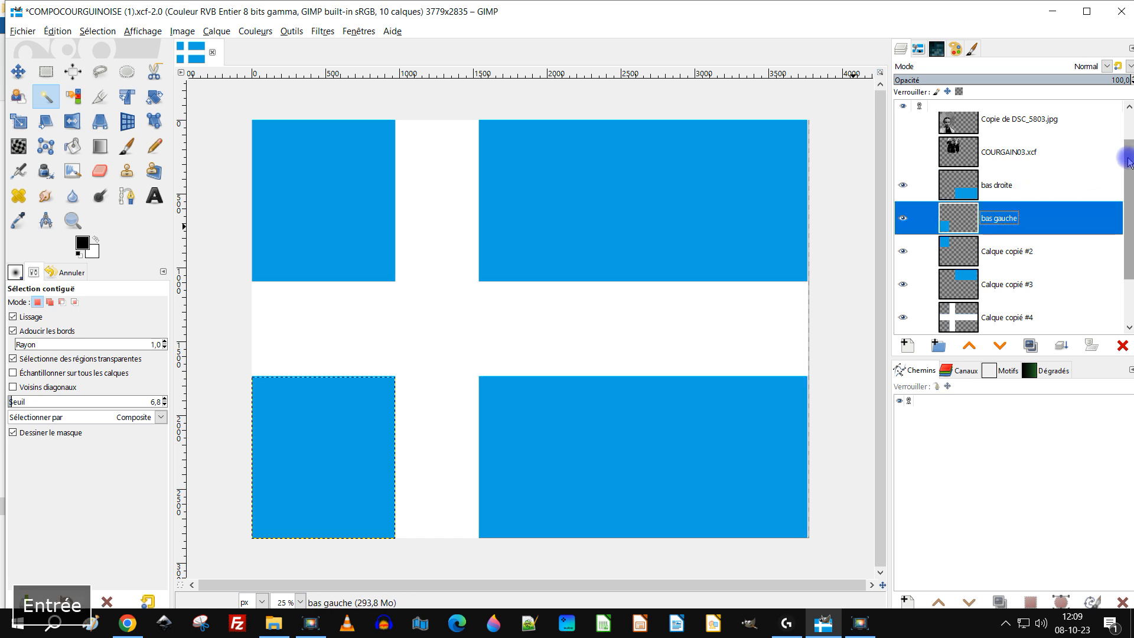
Rename the upper-left rectangle's layer as "haut gauche" and the upper-right rectangle's layer as "haut droit"
double_click(1030, 253)
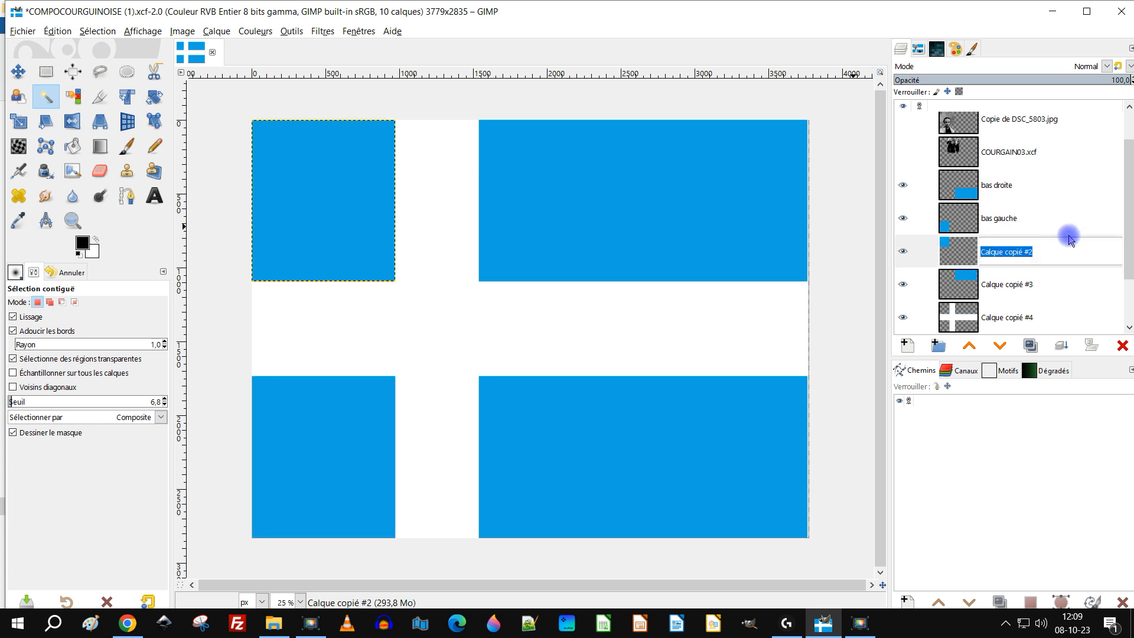
text(haut gauche)
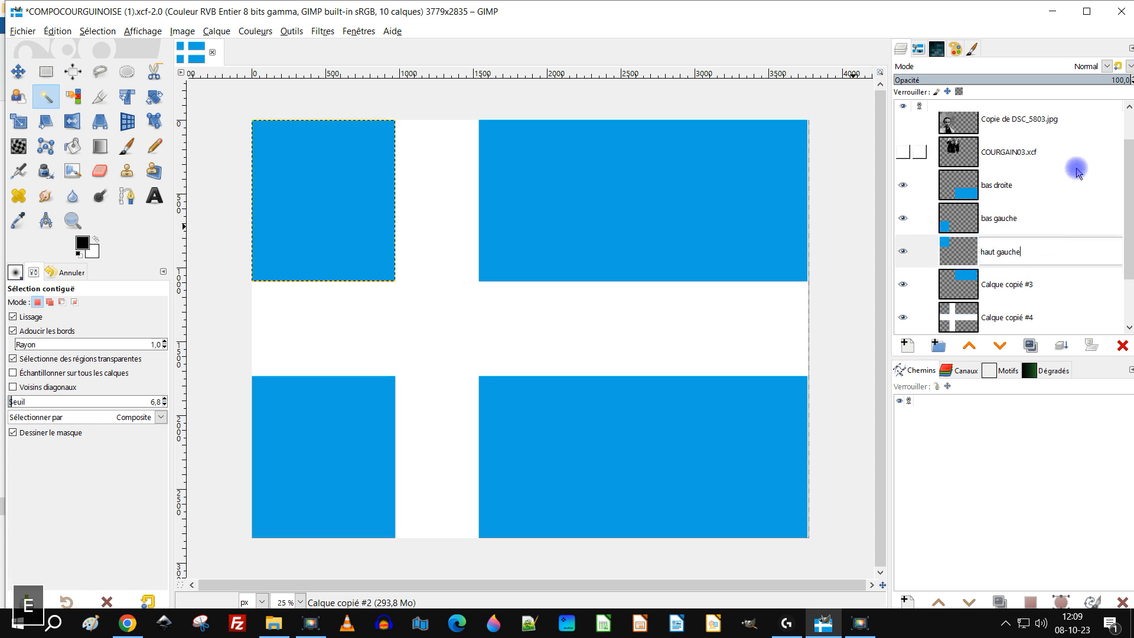
key(Return)
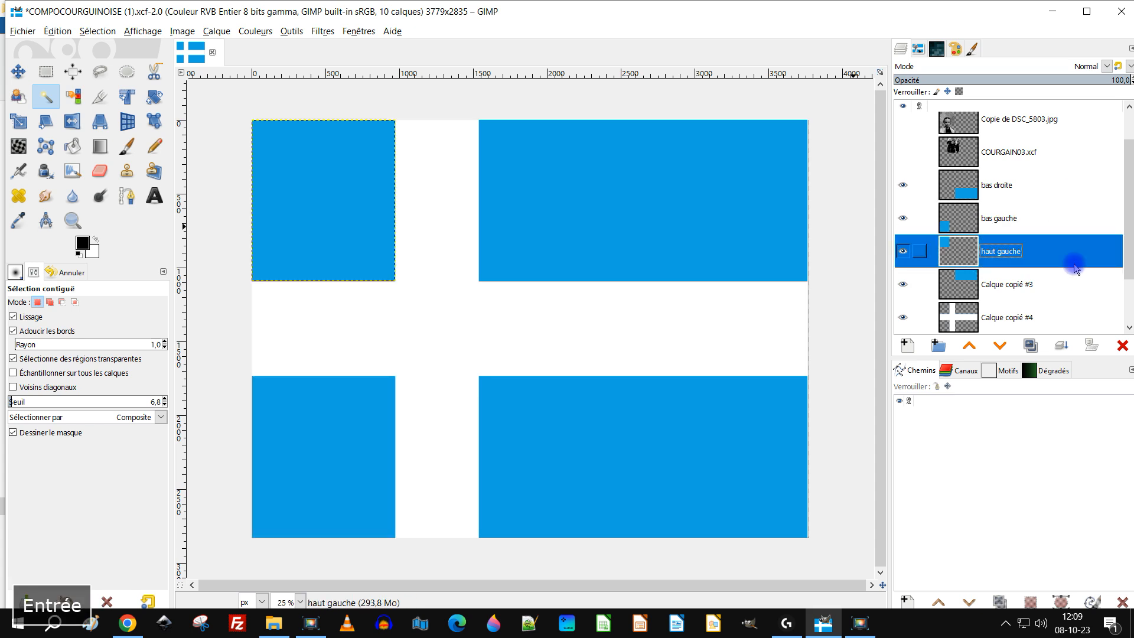
double_click(1016, 286)
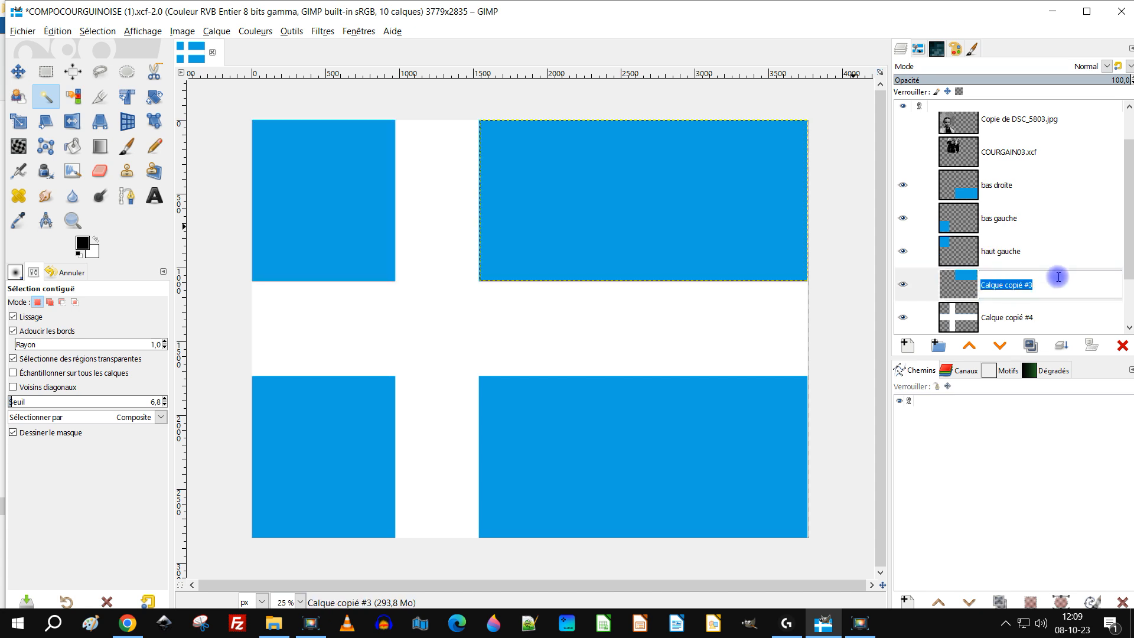
text(haut droit)
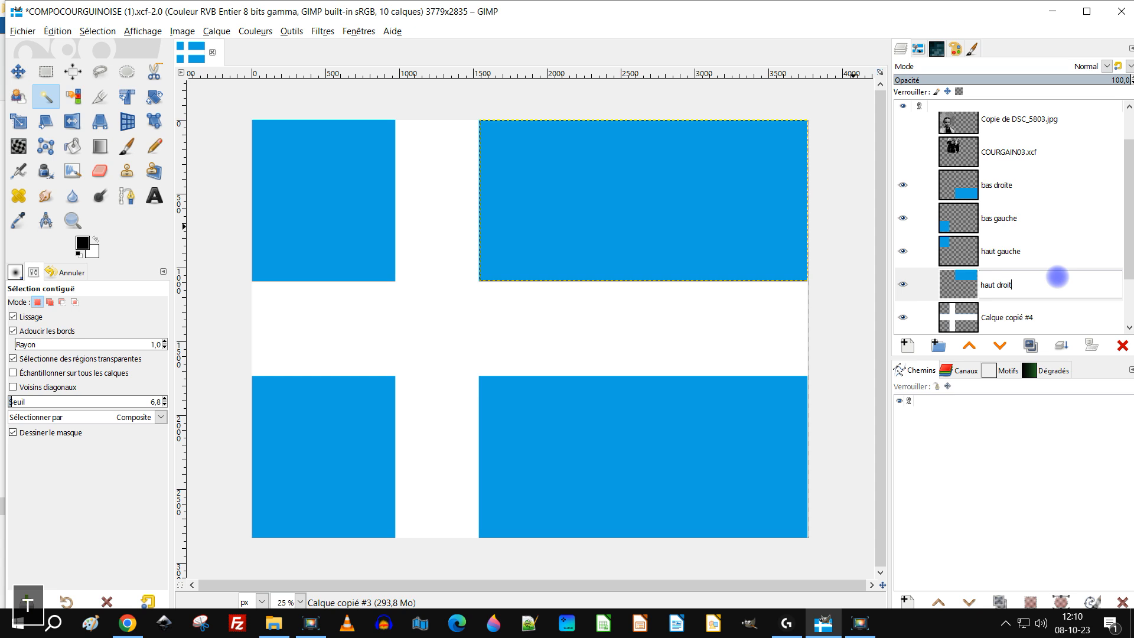
key(Return)
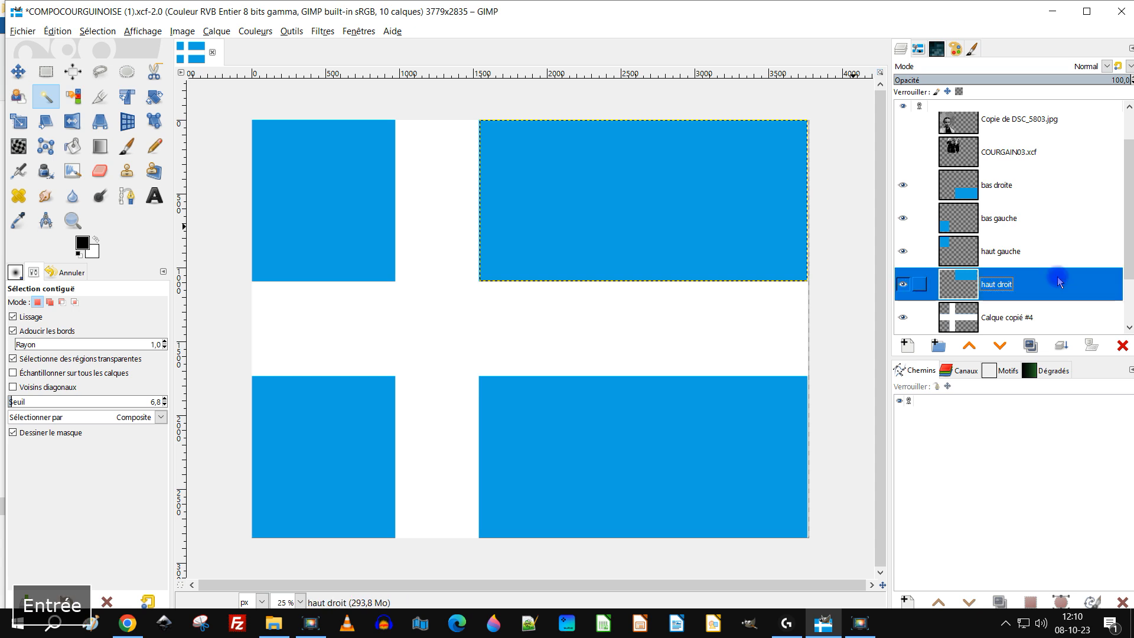
Rename the white cross layer as "croix blanche"
double_click(1021, 317)
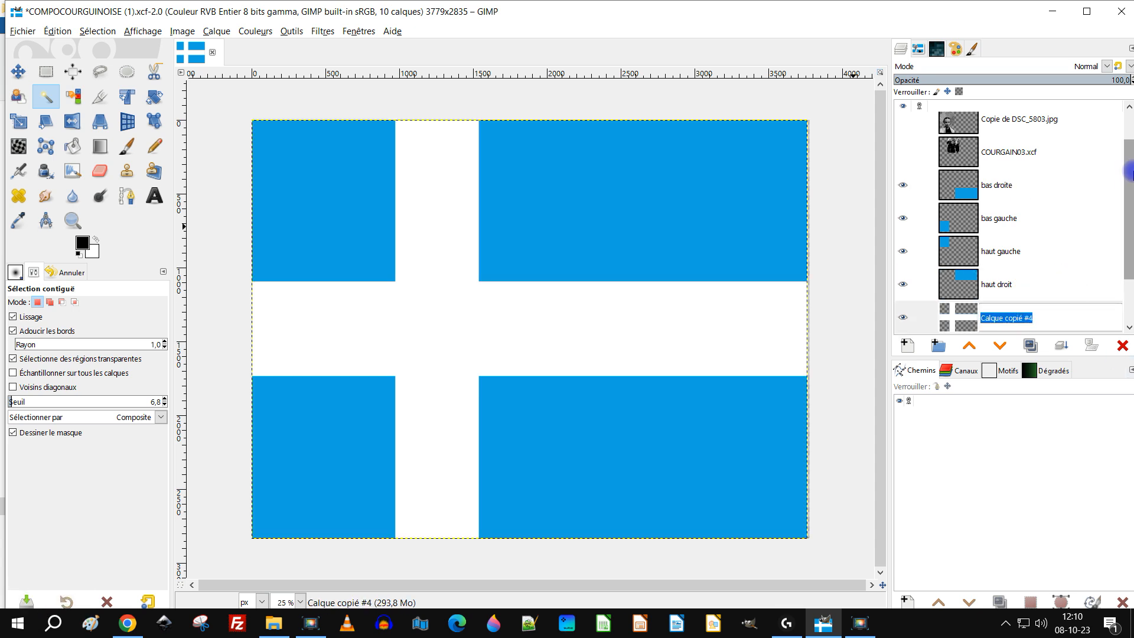
text(croix bl)
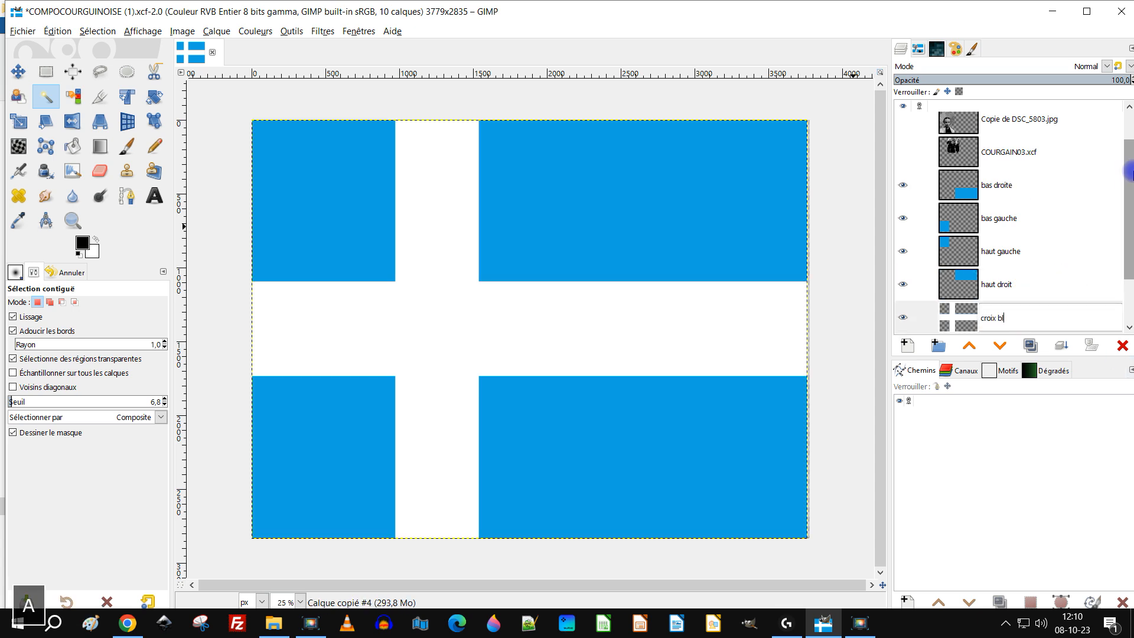
text(anche)
key(Return)
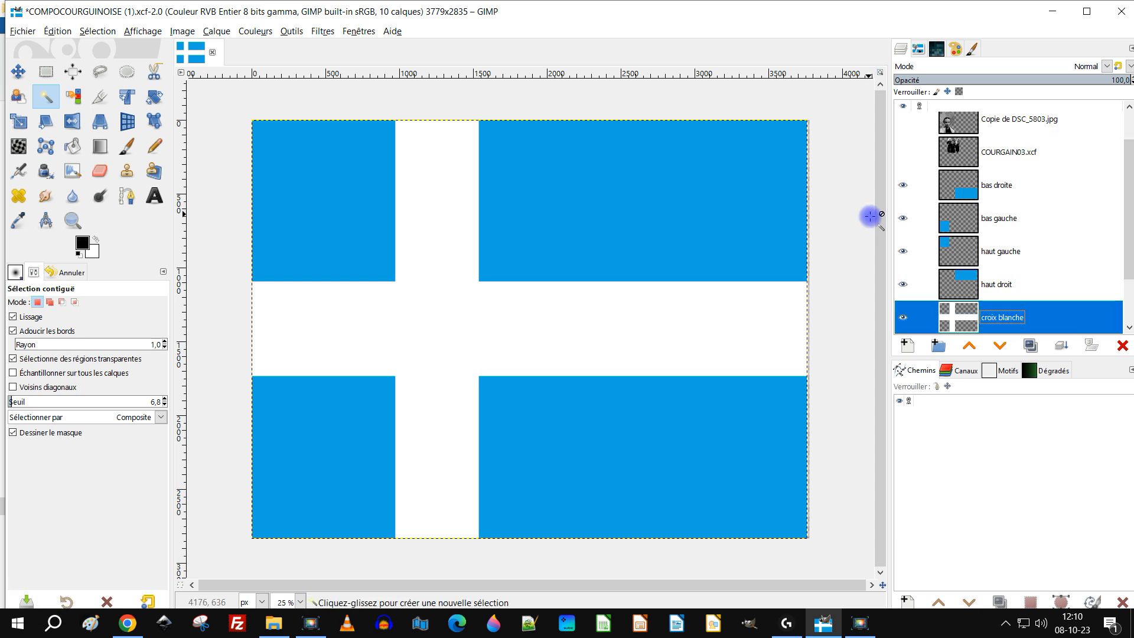
Show the sab04.xcf portrait layer again and make it the active layer
scroll(974, 214, up, 2)
click(904, 129)
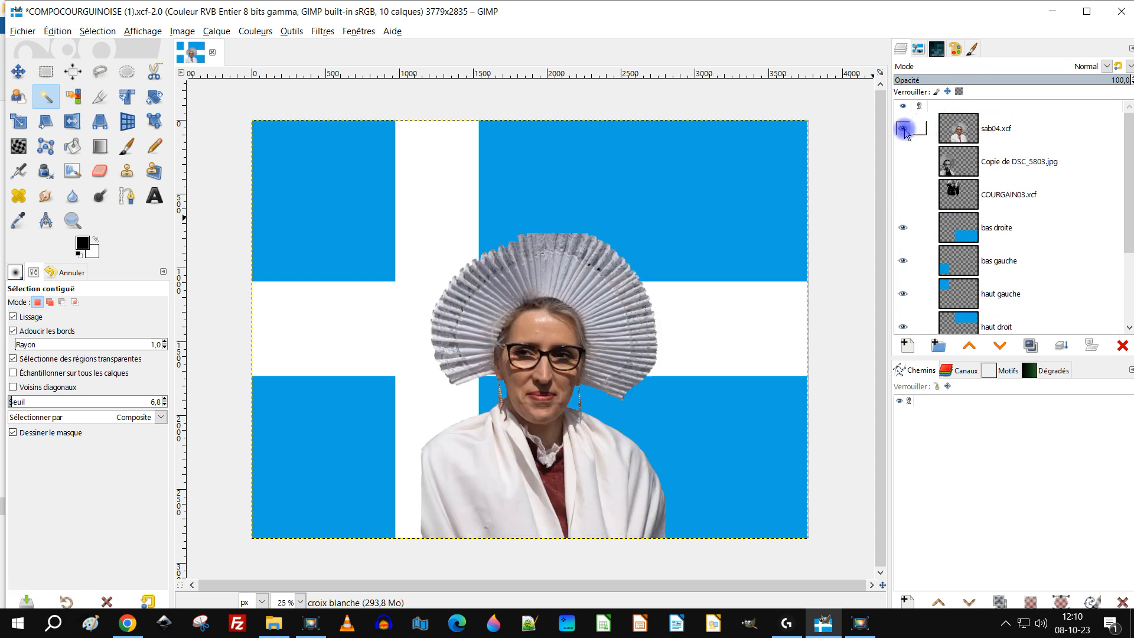
click(961, 130)
click(1004, 129)
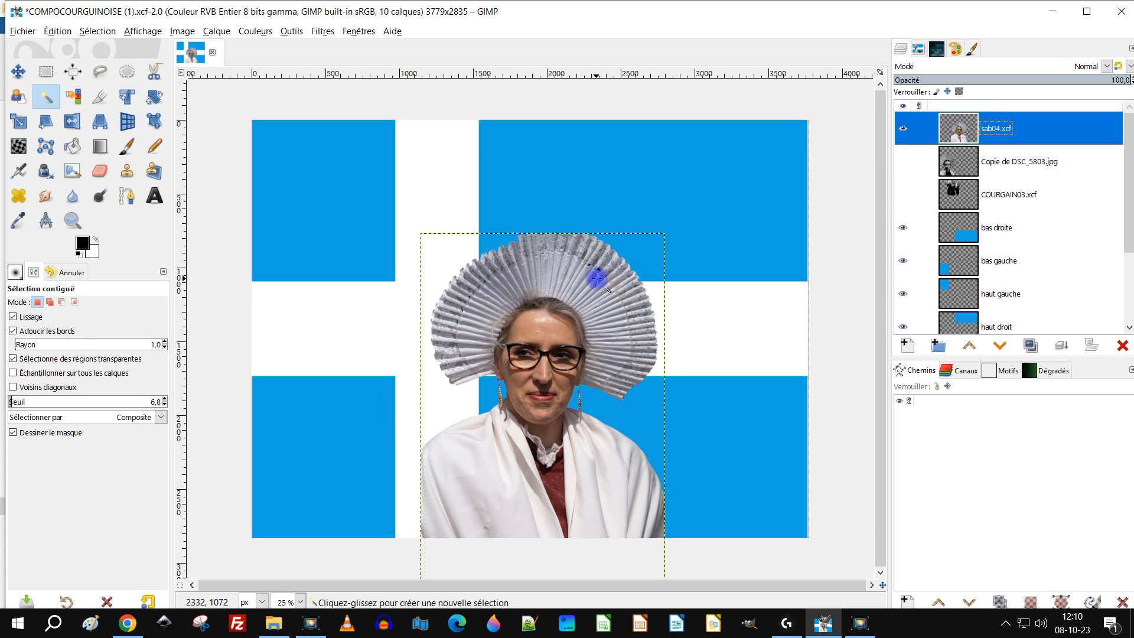
Move the sab04.xcf portrait up and to the left so its lower edge meets the canvas's bottom edge
scroll(510, 354, down, 3)
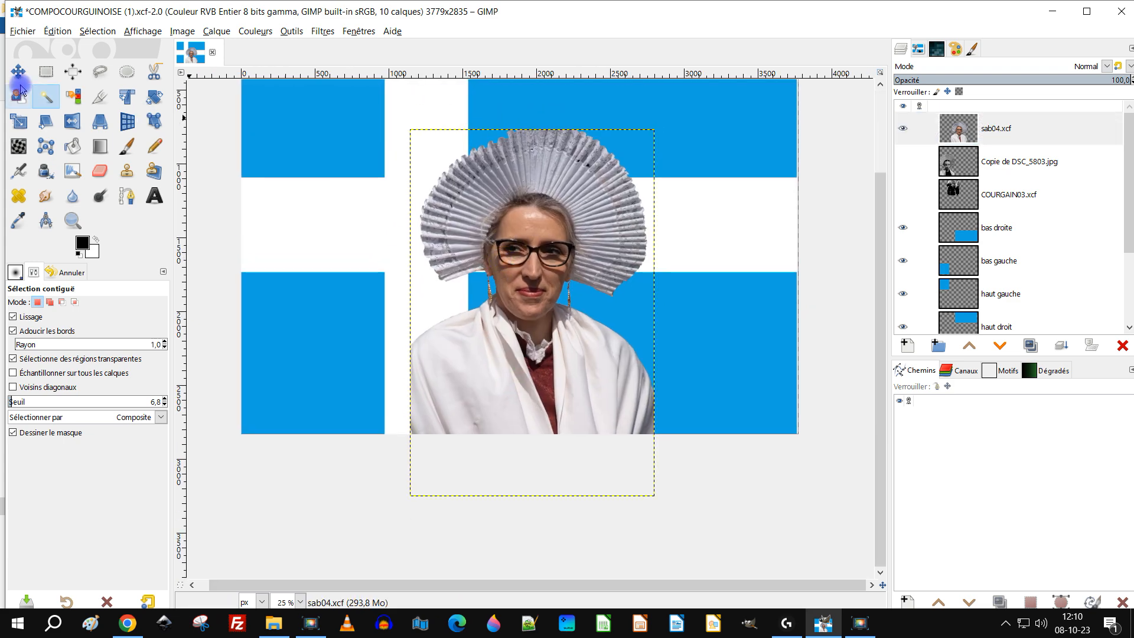
click(18, 71)
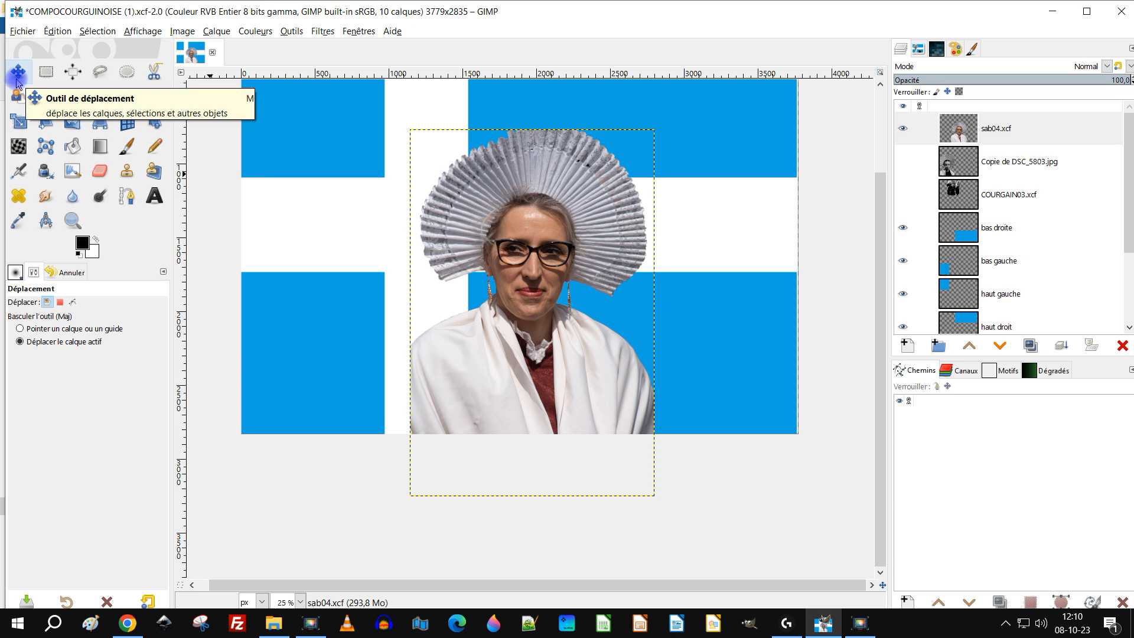
click(964, 125)
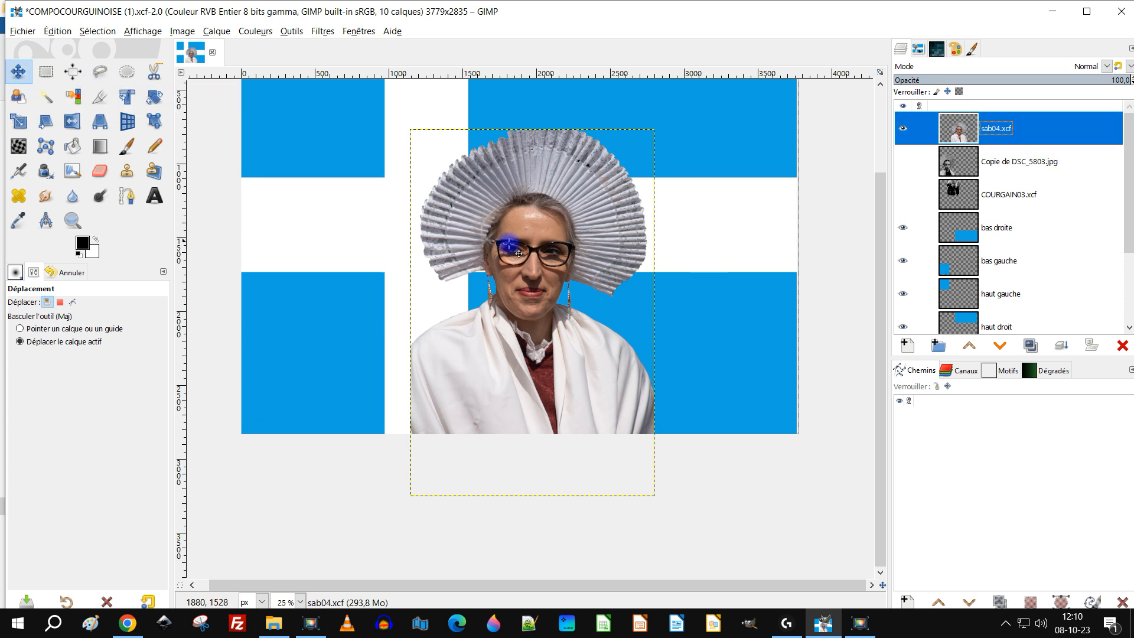
drag(540, 277, 451, 235)
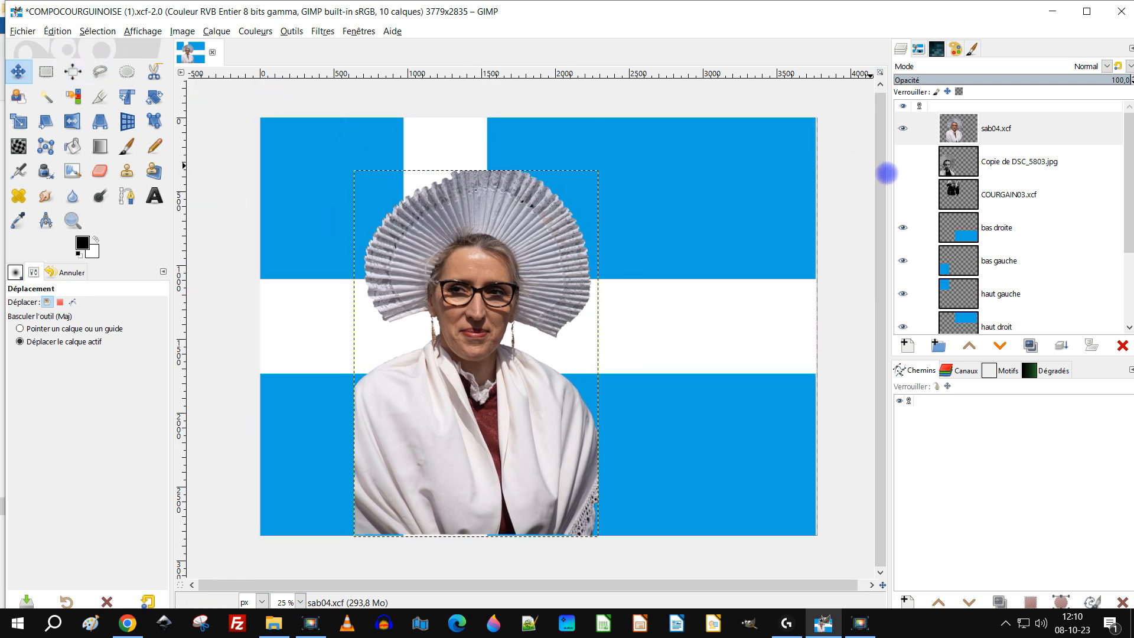
Select the whole canvas on the Arrière-plan layer and display the Rectangle Select tool's rule-of-thirds lines over it
scroll(928, 264, down, 3)
double_click(998, 319)
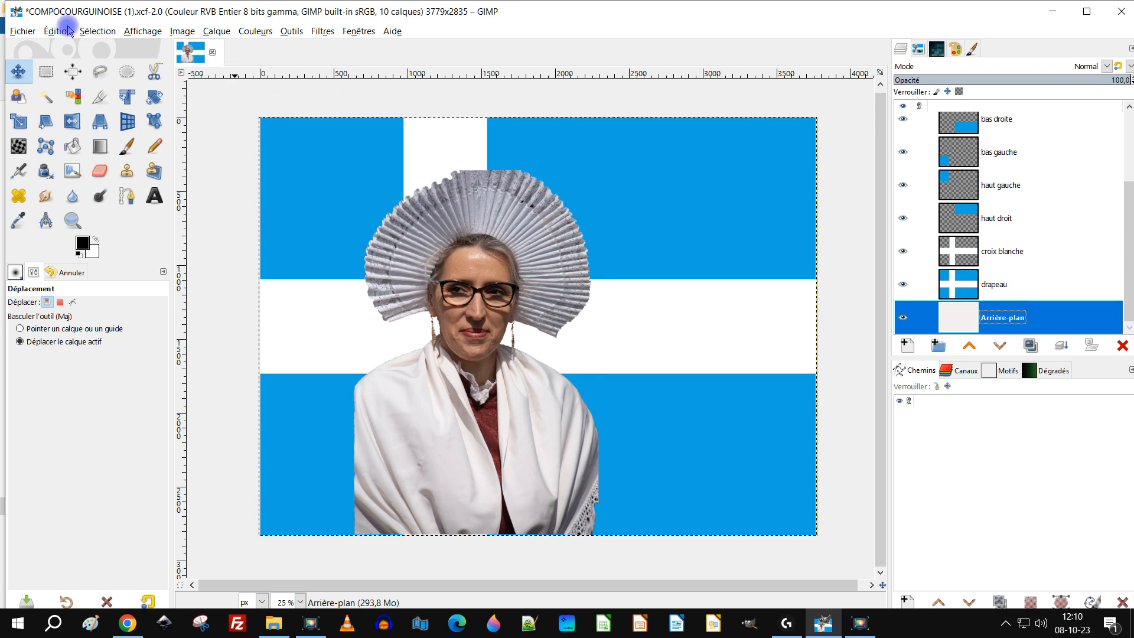
click(94, 31)
click(99, 49)
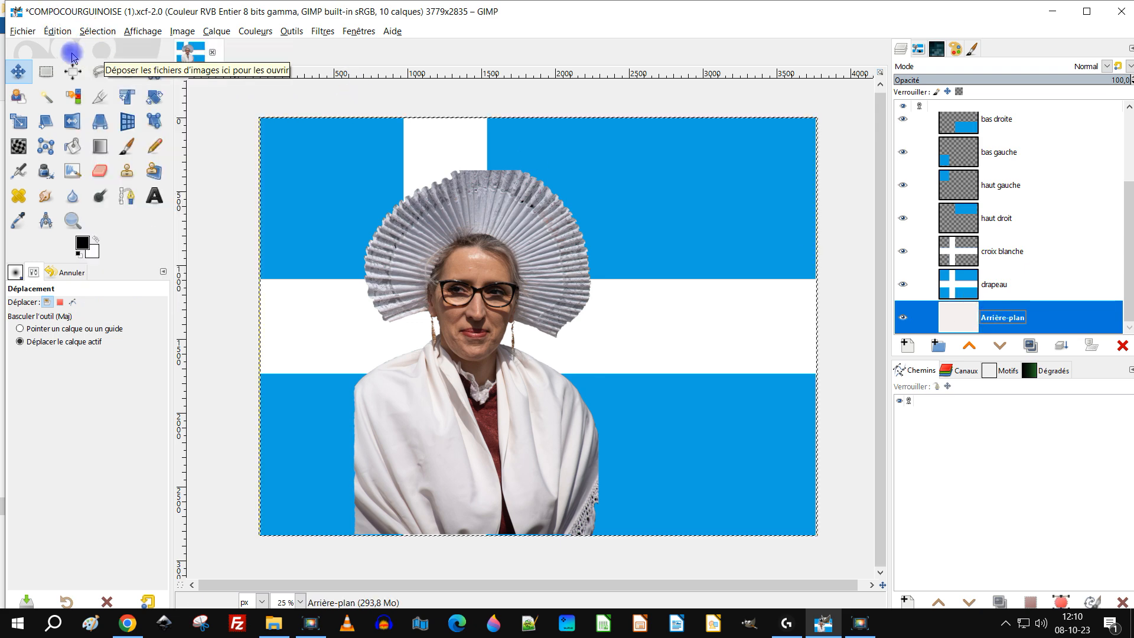
click(45, 74)
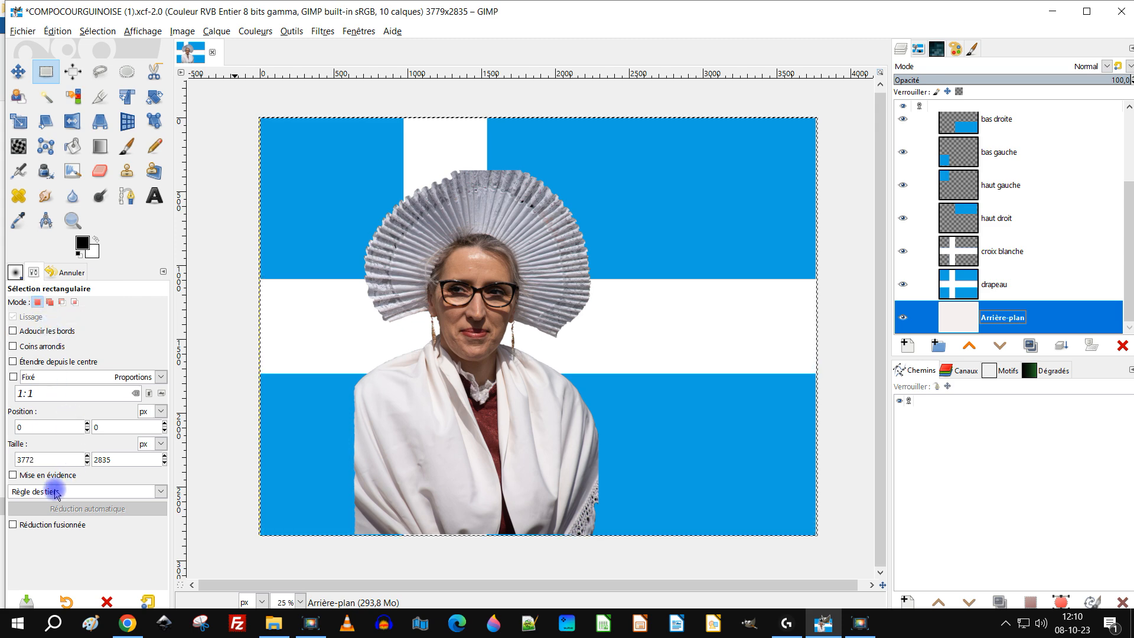
click(318, 164)
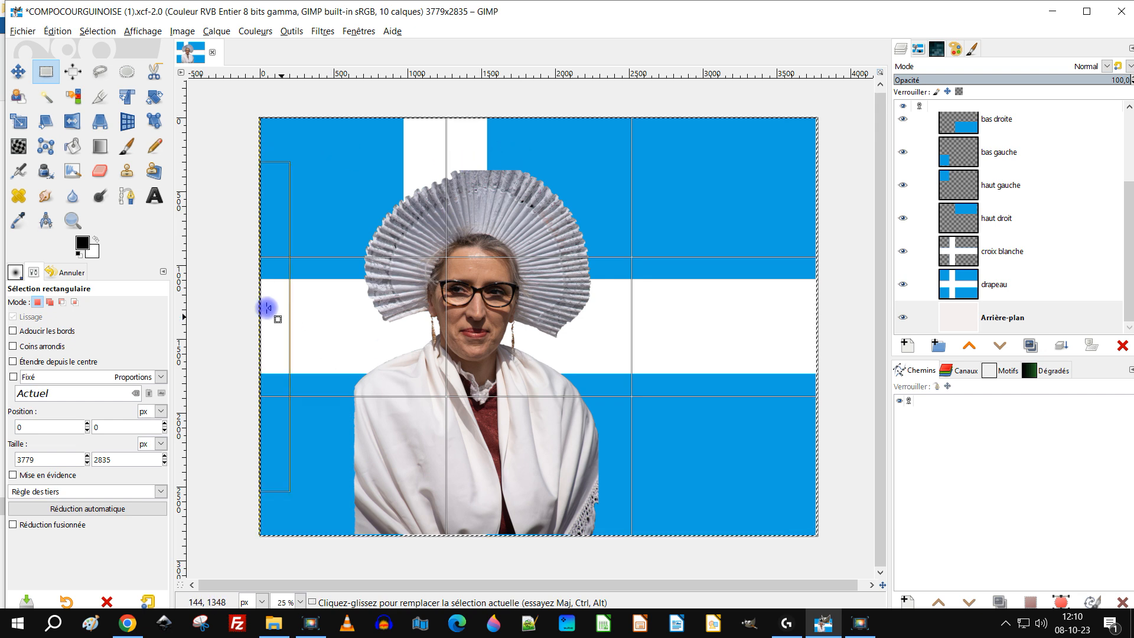
Place two vertical and two horizontal guides on the rule-of-thirds lines, and clear the selection
drag(180, 242, 446, 391)
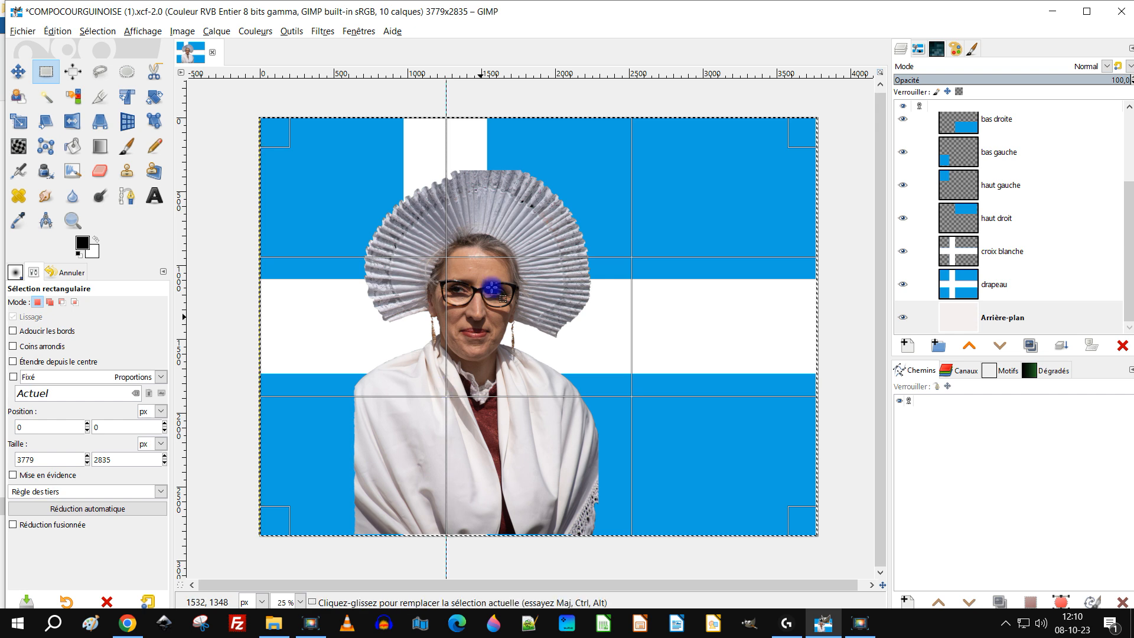
drag(392, 71, 363, 257)
drag(405, 72, 413, 397)
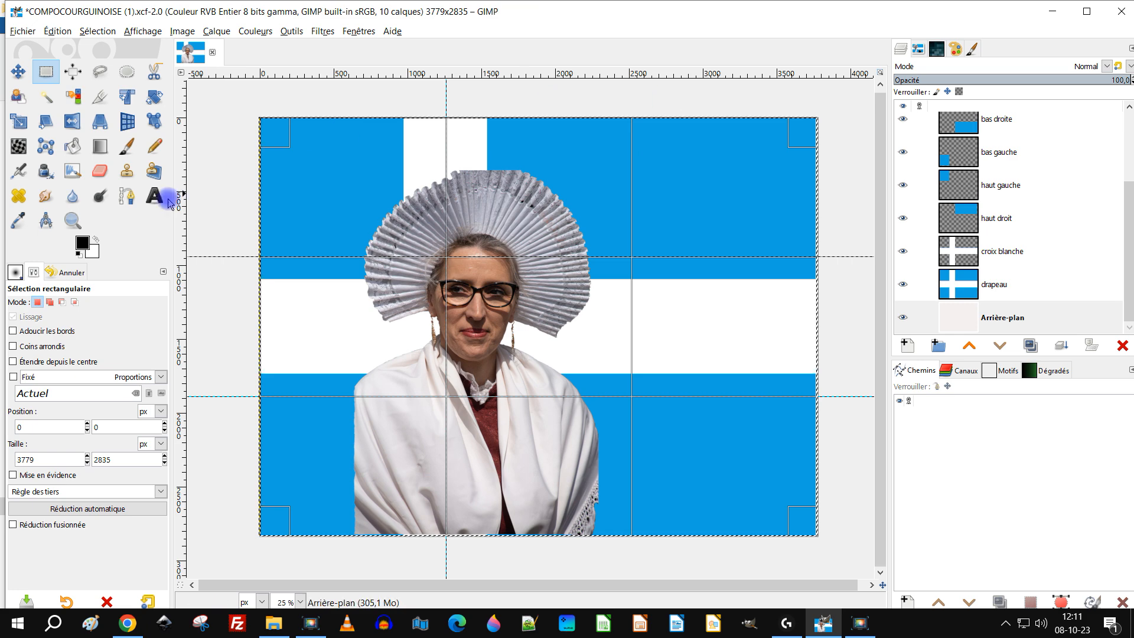
drag(180, 215, 632, 331)
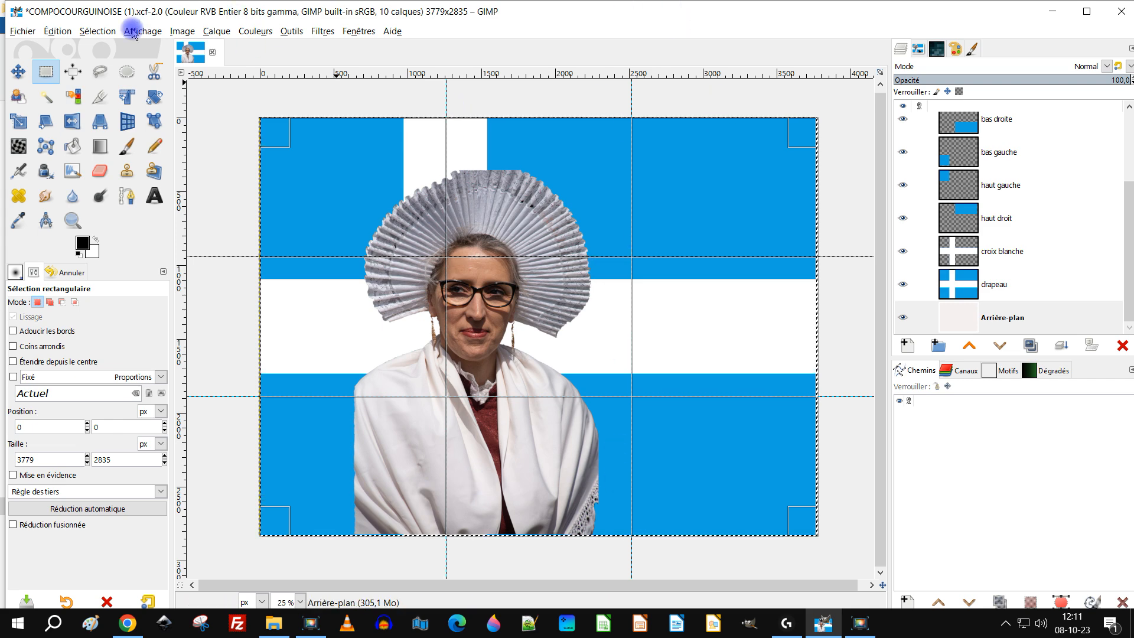
click(98, 31)
click(106, 69)
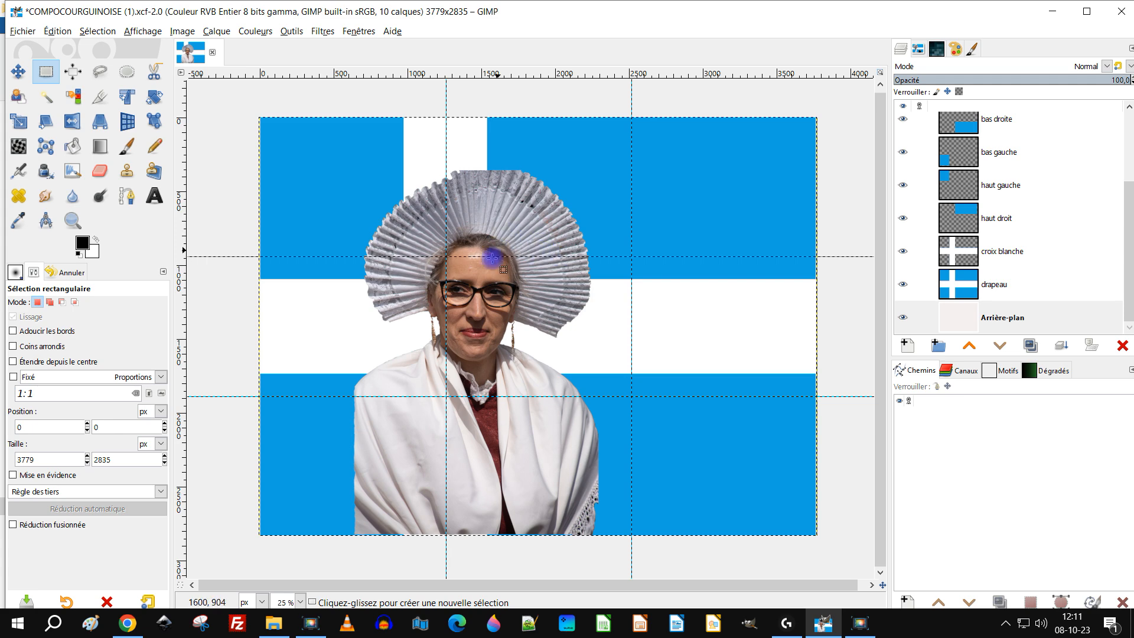
Examine the portrait's face and gaze up close in relation to the rule-of-thirds guides
scroll(472, 333, up, 4)
scroll(479, 378, down, 2)
scroll(473, 387, up, 1)
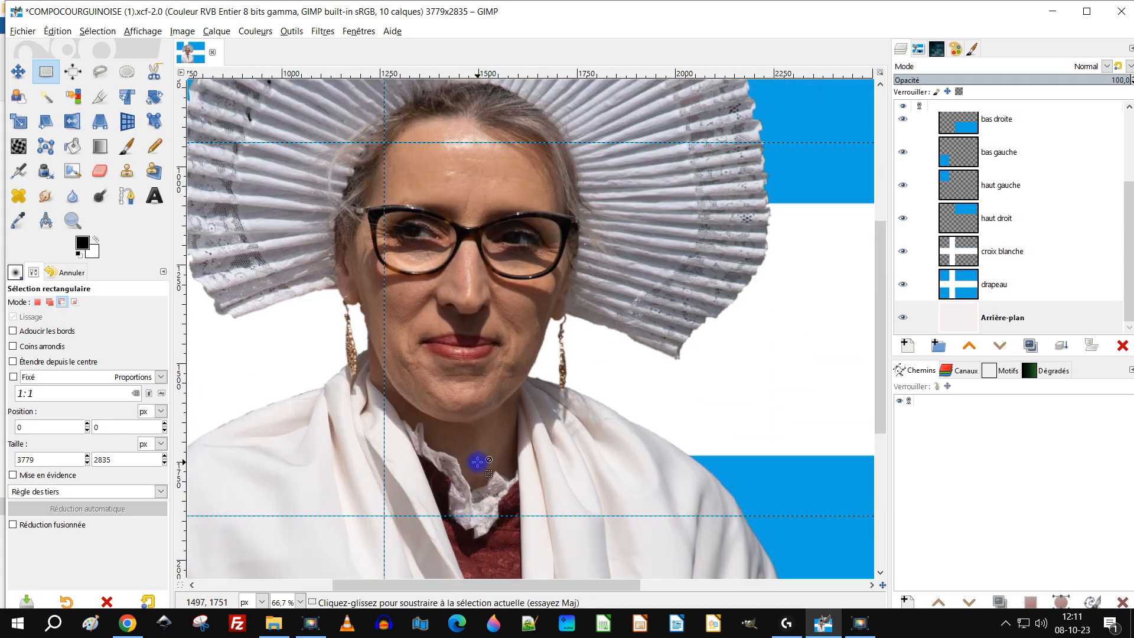
drag(507, 352, 599, 455)
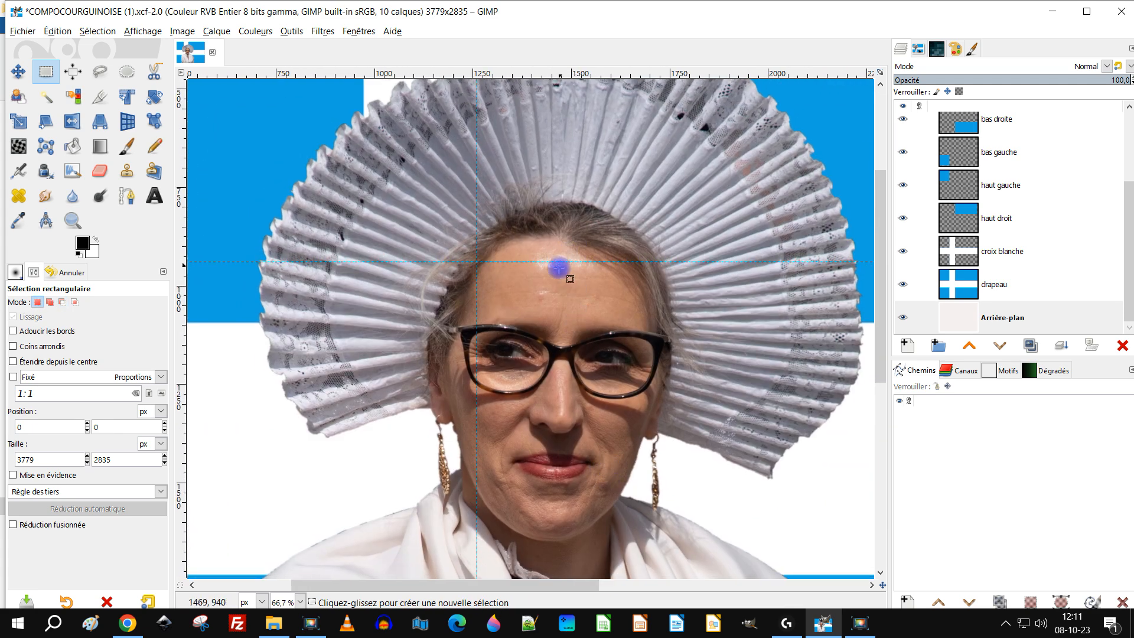
scroll(539, 314, down, 3)
scroll(550, 416, up, 3)
drag(554, 459, 576, 364)
scroll(538, 454, up, 1)
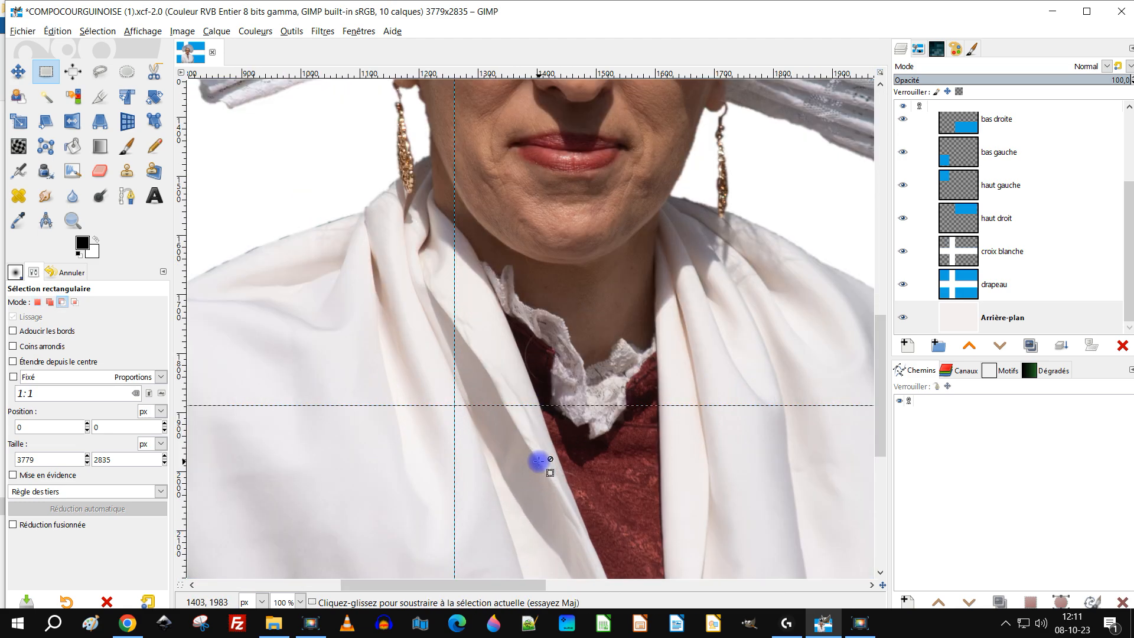
drag(627, 271, 567, 475)
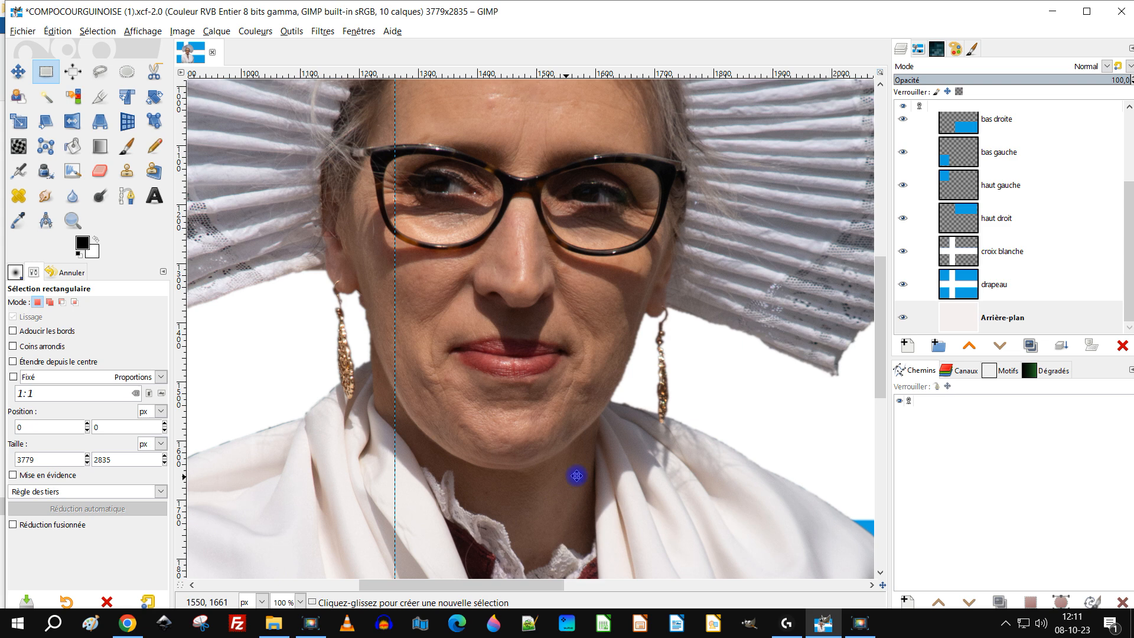
drag(576, 475, 580, 479)
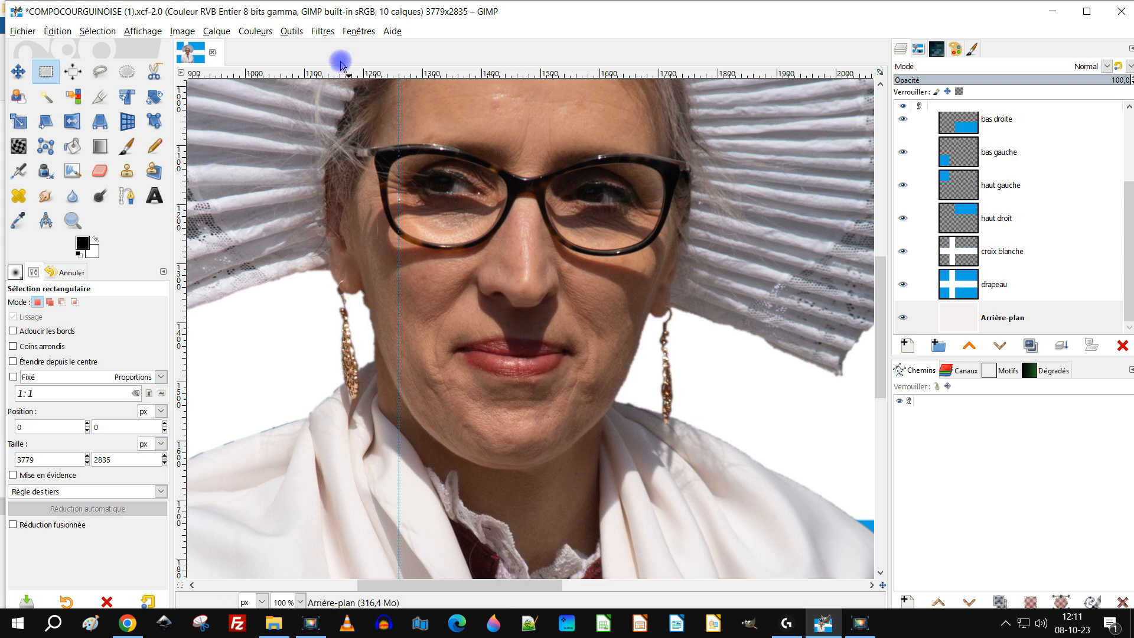
scroll(484, 232, down, 4)
scroll(487, 235, up, 1)
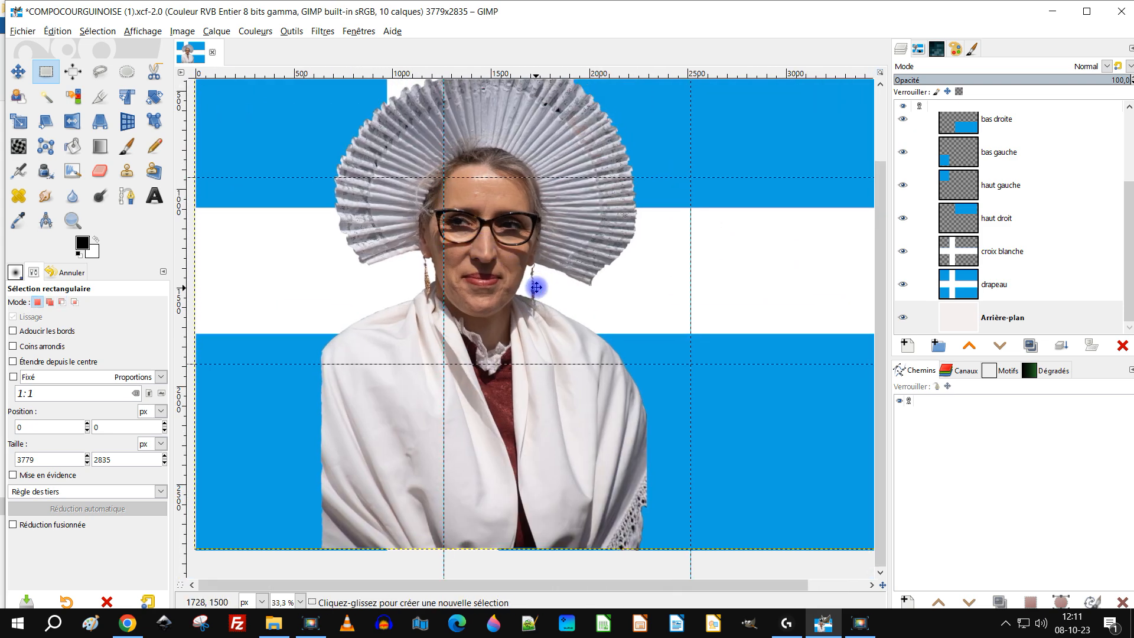
Flip the sab04.xcf portrait layer horizontally
scroll(1018, 175, up, 3)
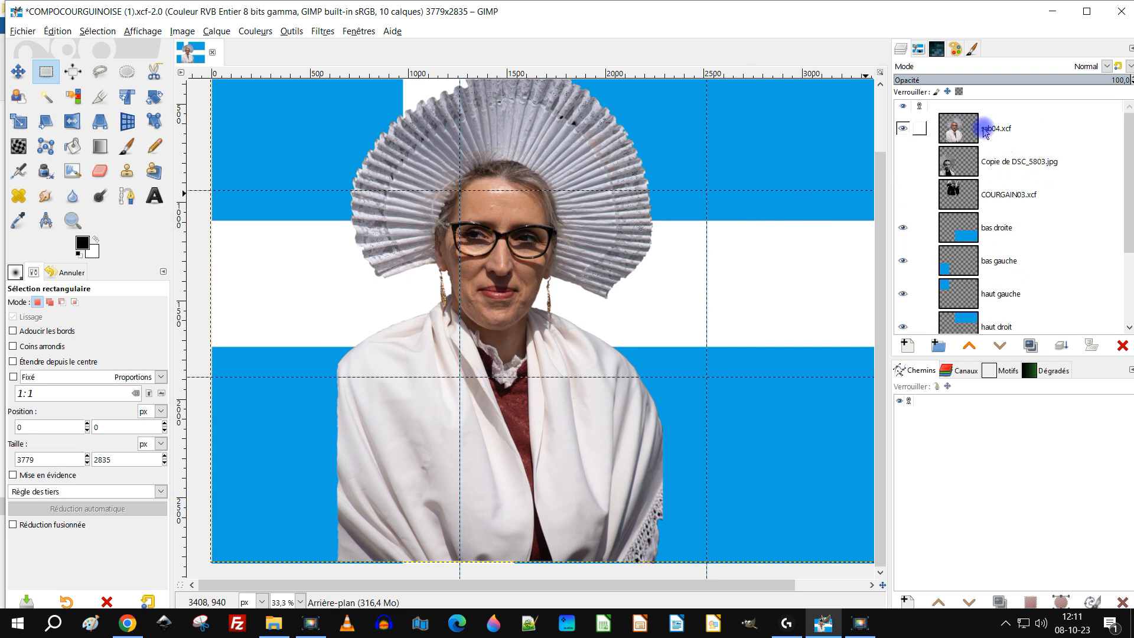
click(958, 130)
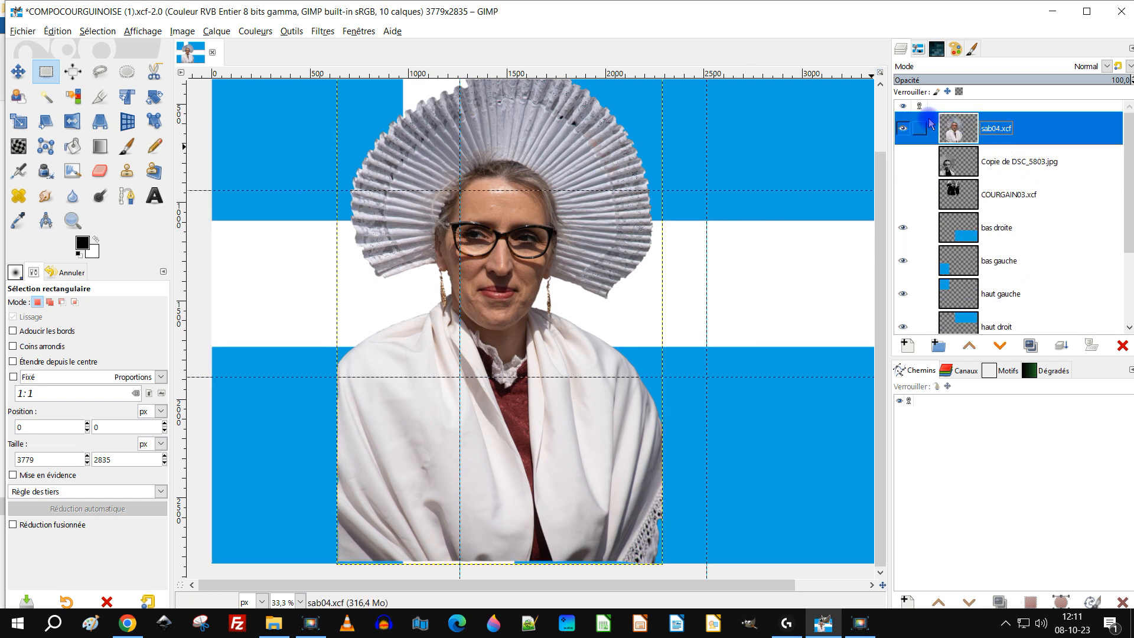
click(952, 131)
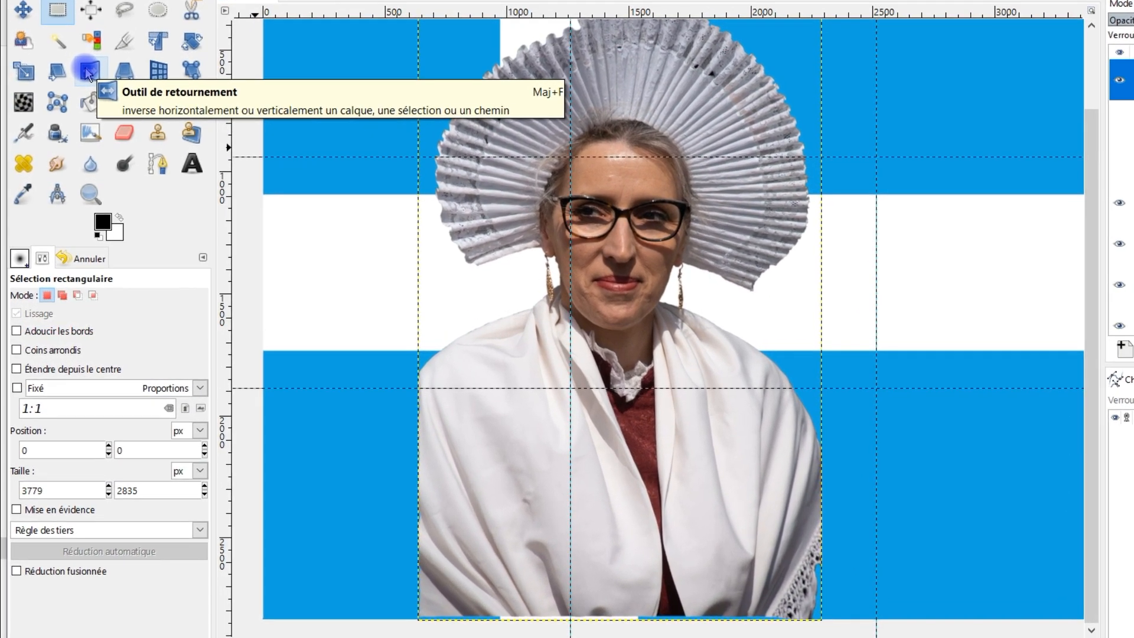
click(75, 110)
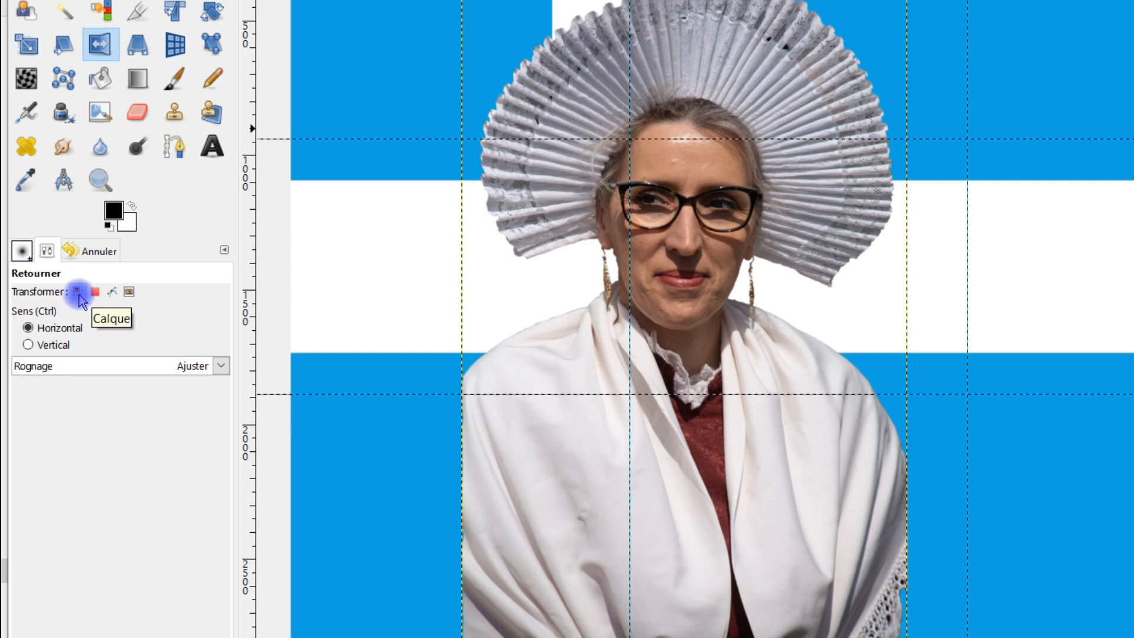
click(77, 292)
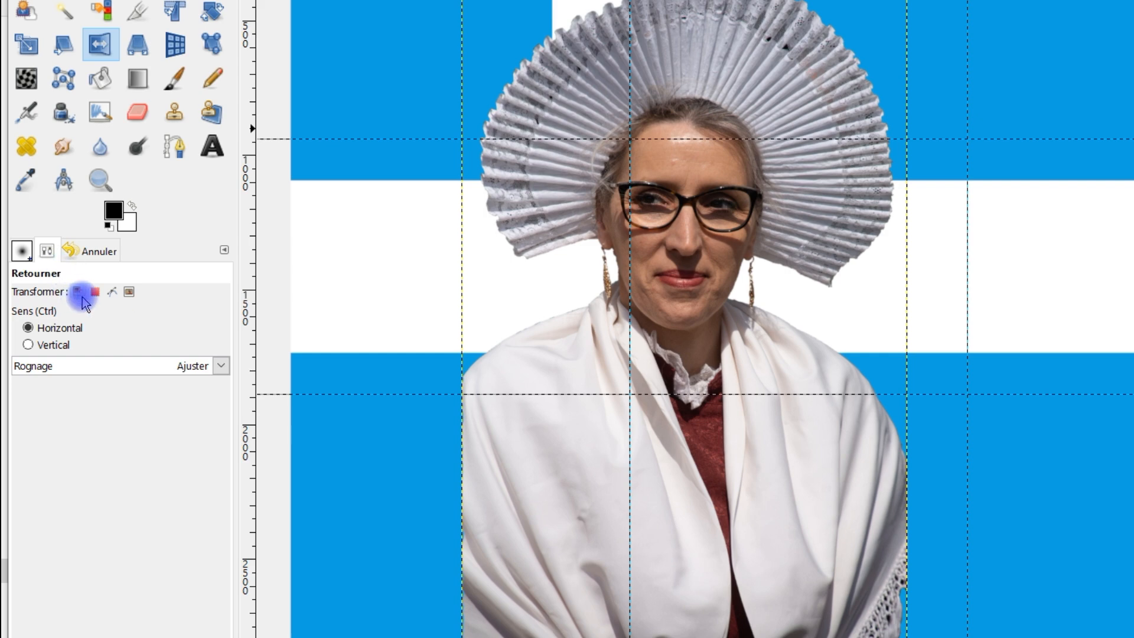
click(699, 251)
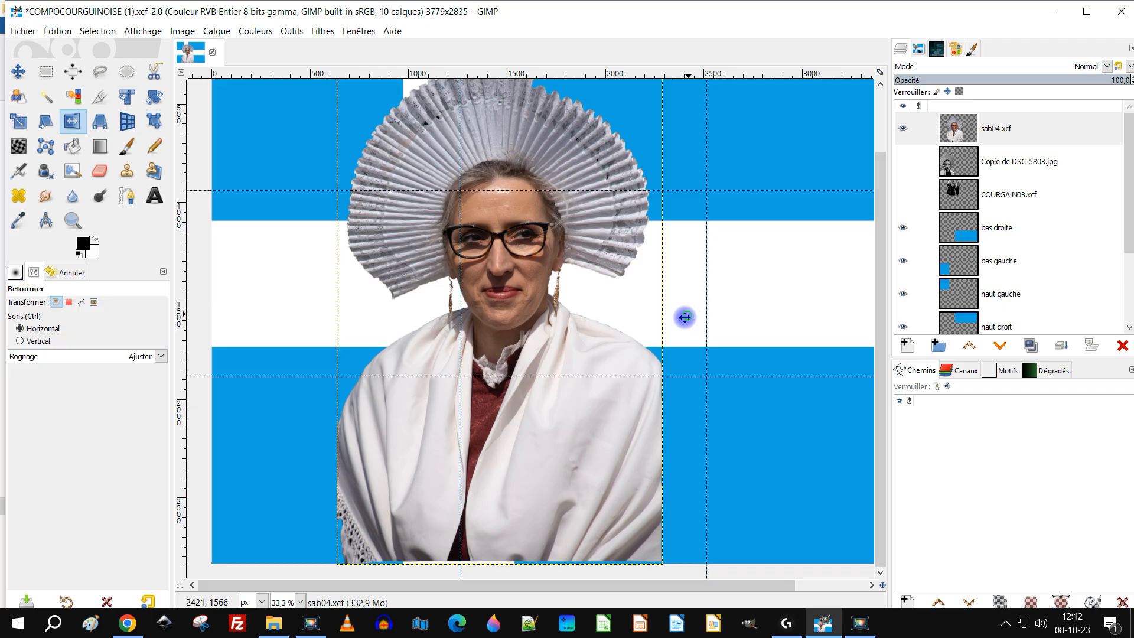
Move the flipped portrait up and to the left, bringing the eyes onto the upper horizontal guide near the left vertical guide
drag(933, 311, 903, 347)
scroll(656, 351, down, 1)
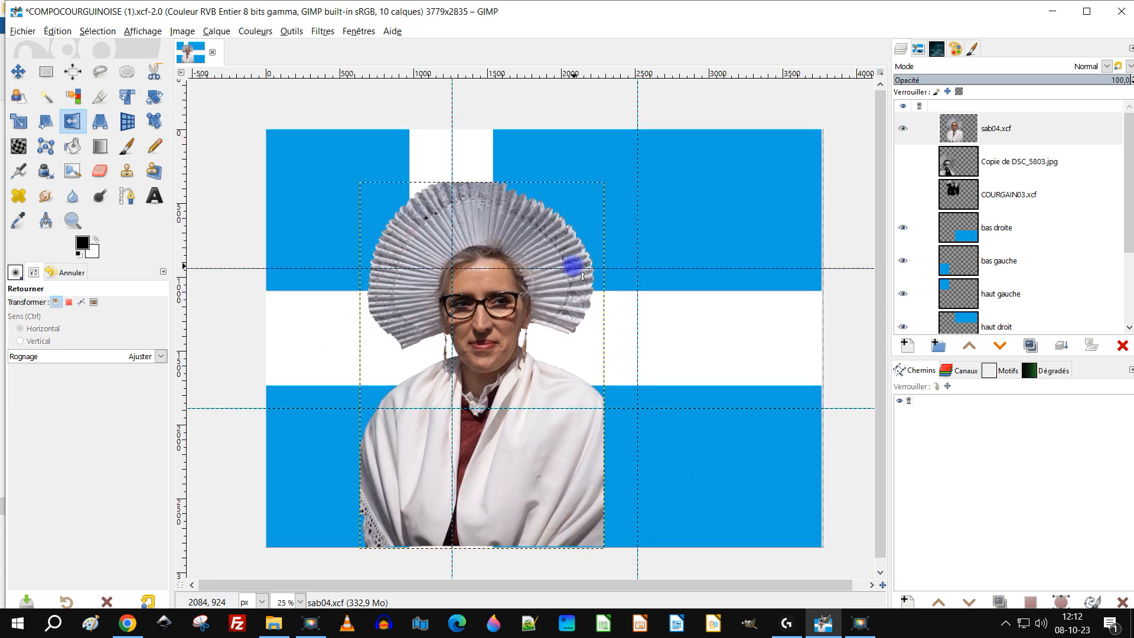
click(16, 73)
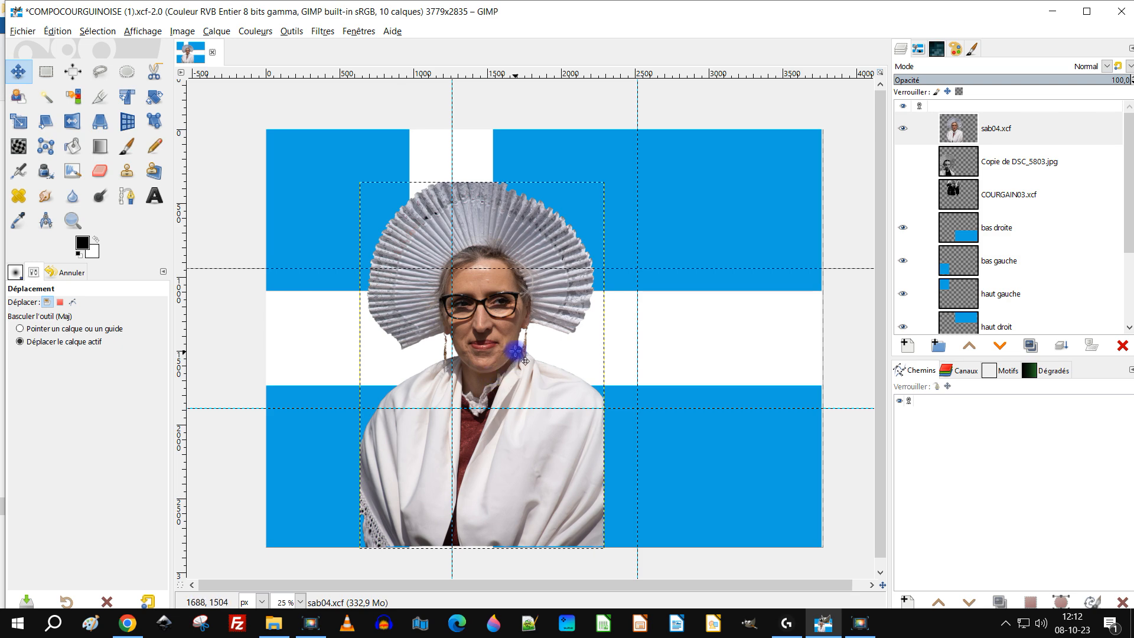
drag(513, 344, 466, 310)
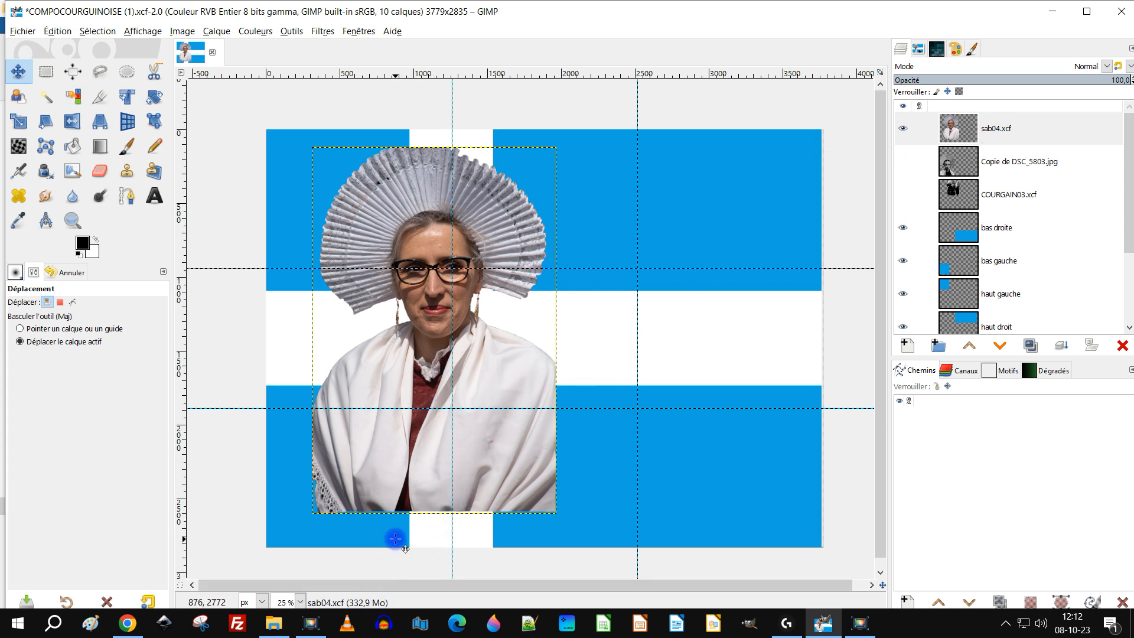
Lower the portrait straight down until its bottom edge meets the canvas's bottom edge
click(19, 121)
drag(620, 286, 652, 276)
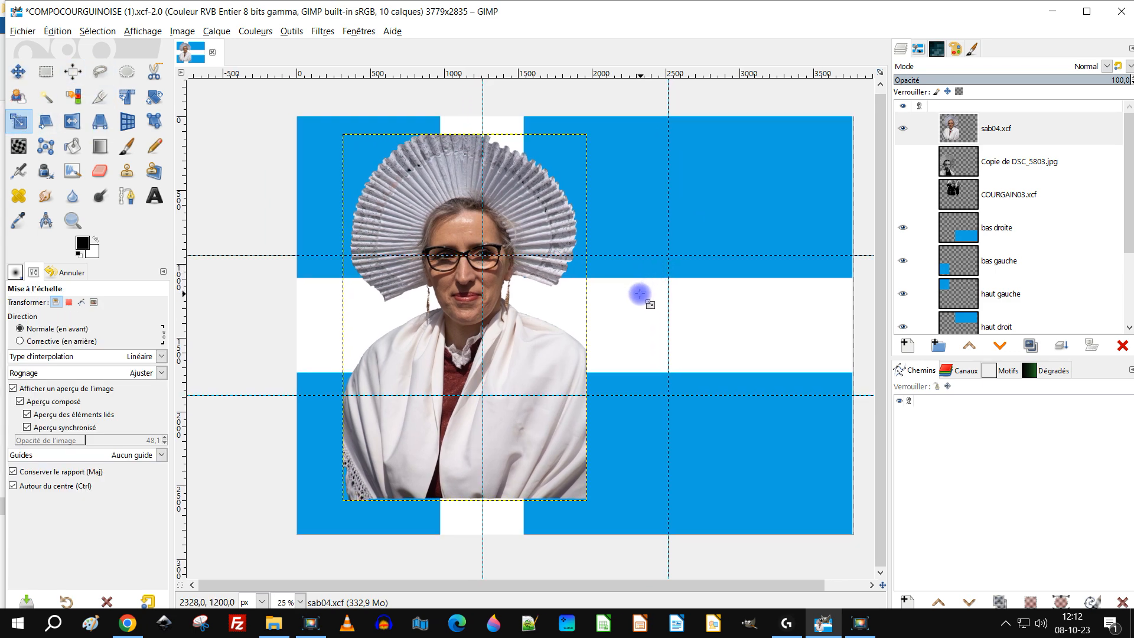
click(18, 71)
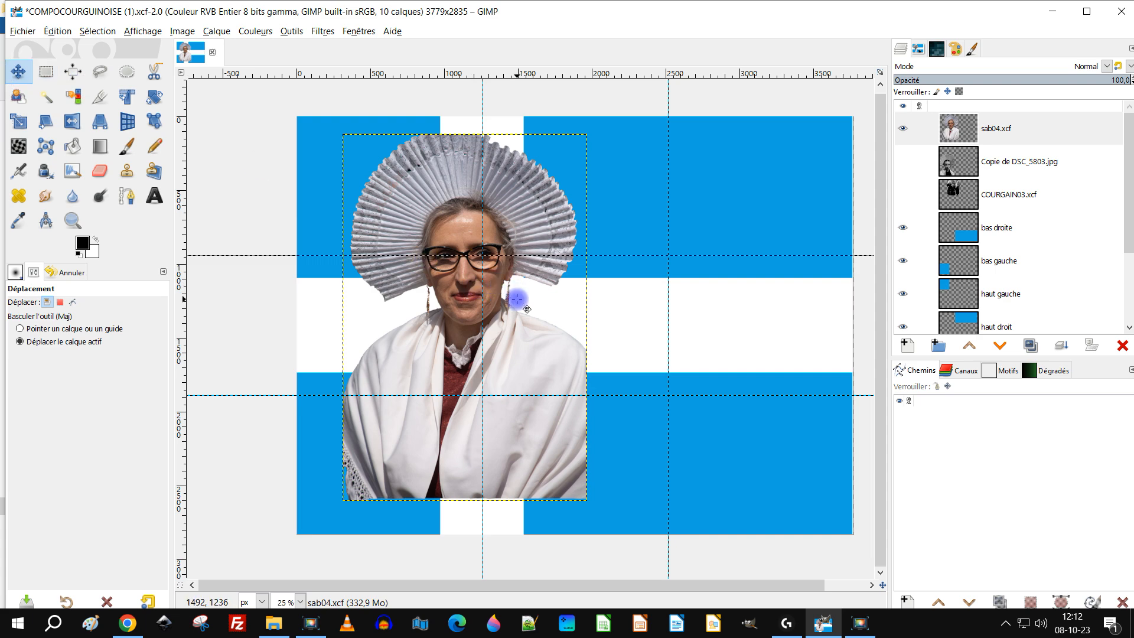
drag(517, 341, 517, 376)
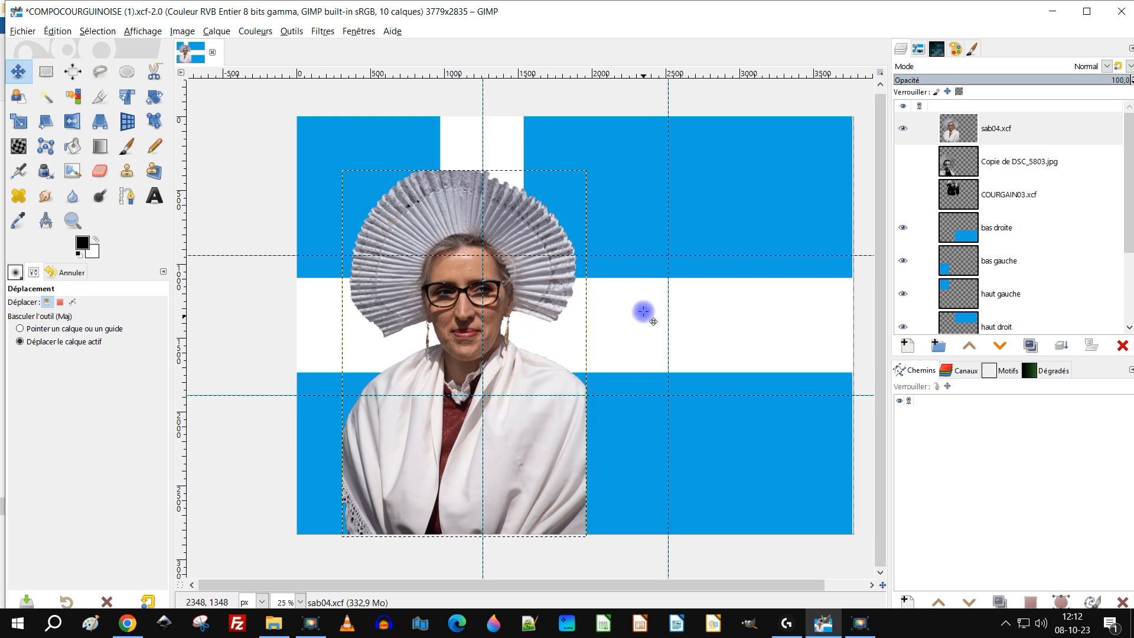
drag(656, 317, 662, 312)
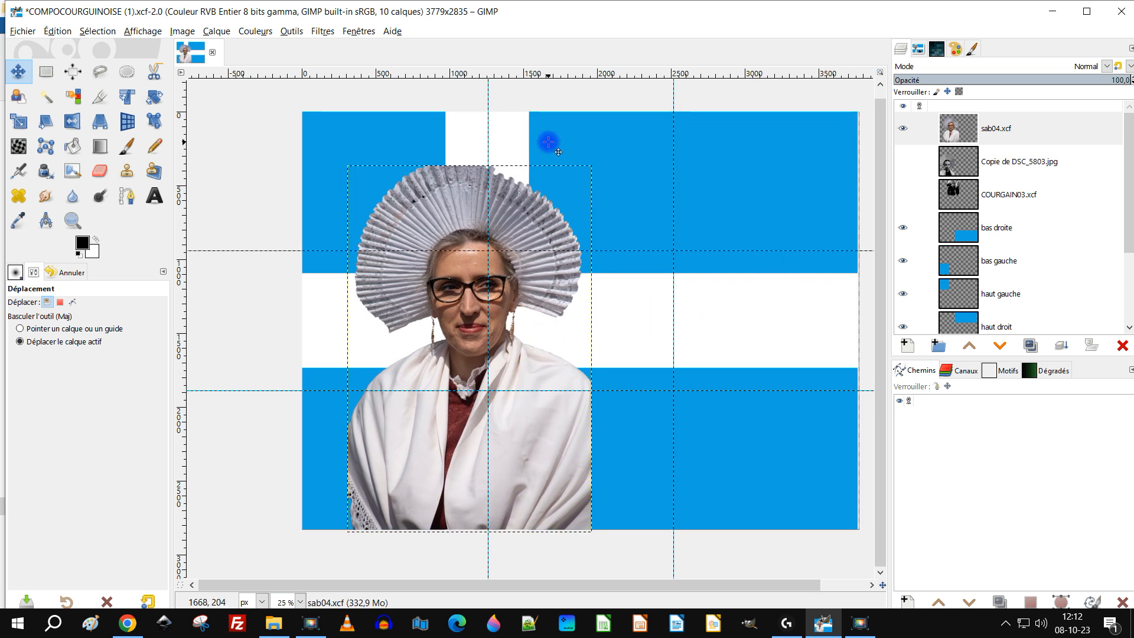
drag(638, 227, 624, 240)
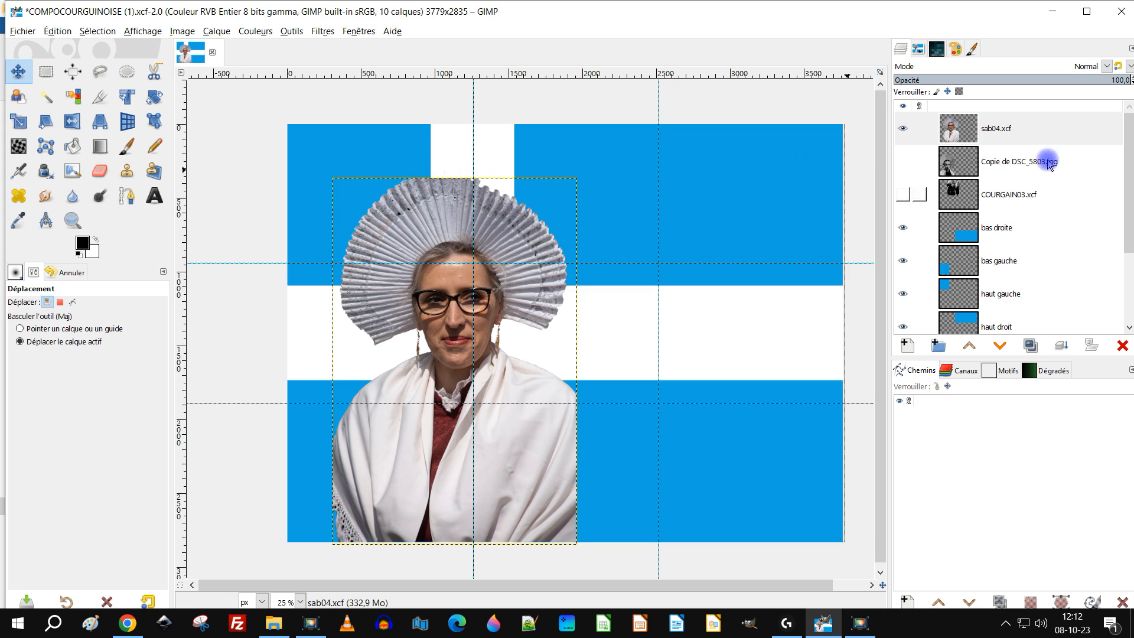
Resize the sab04.xcf layer's boundary to the image size
right_click(952, 126)
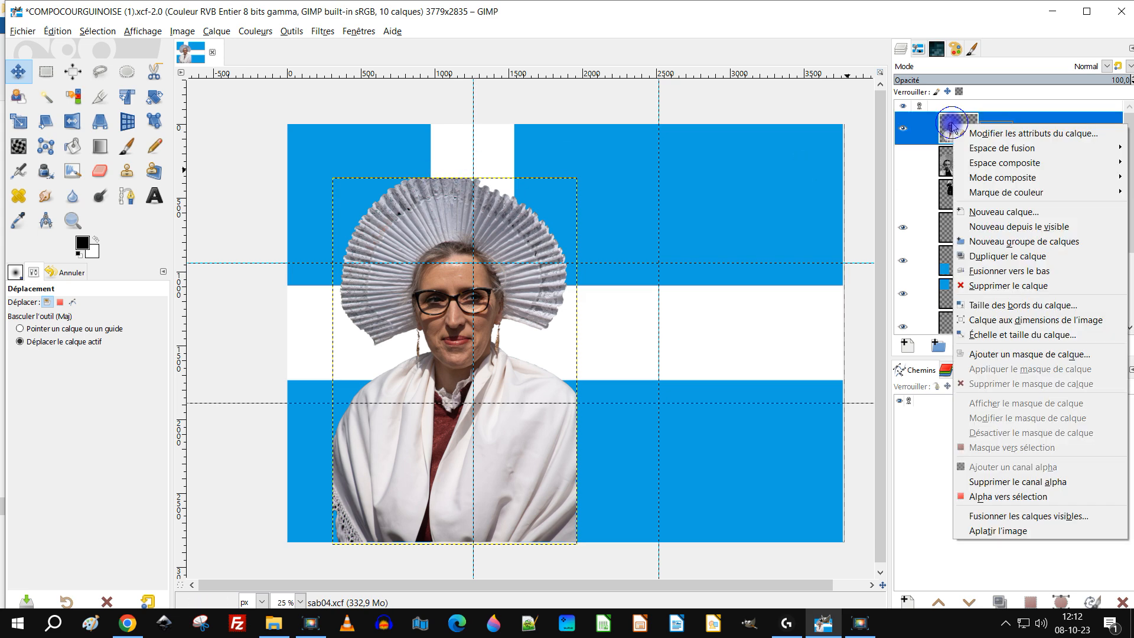
click(1080, 321)
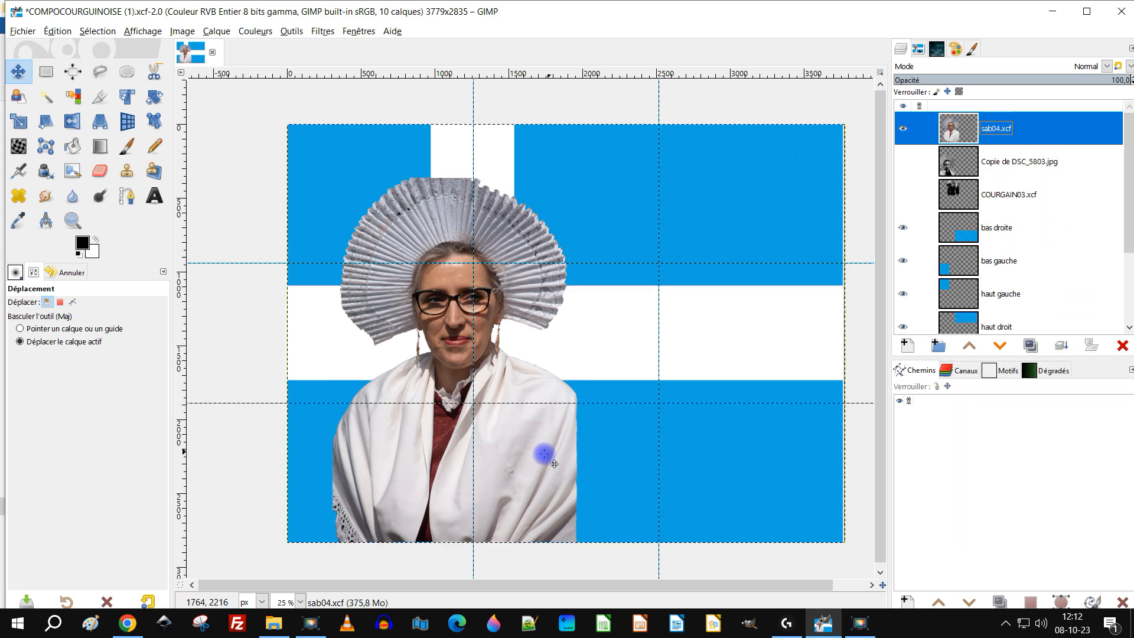
scroll(1005, 268, down, 2)
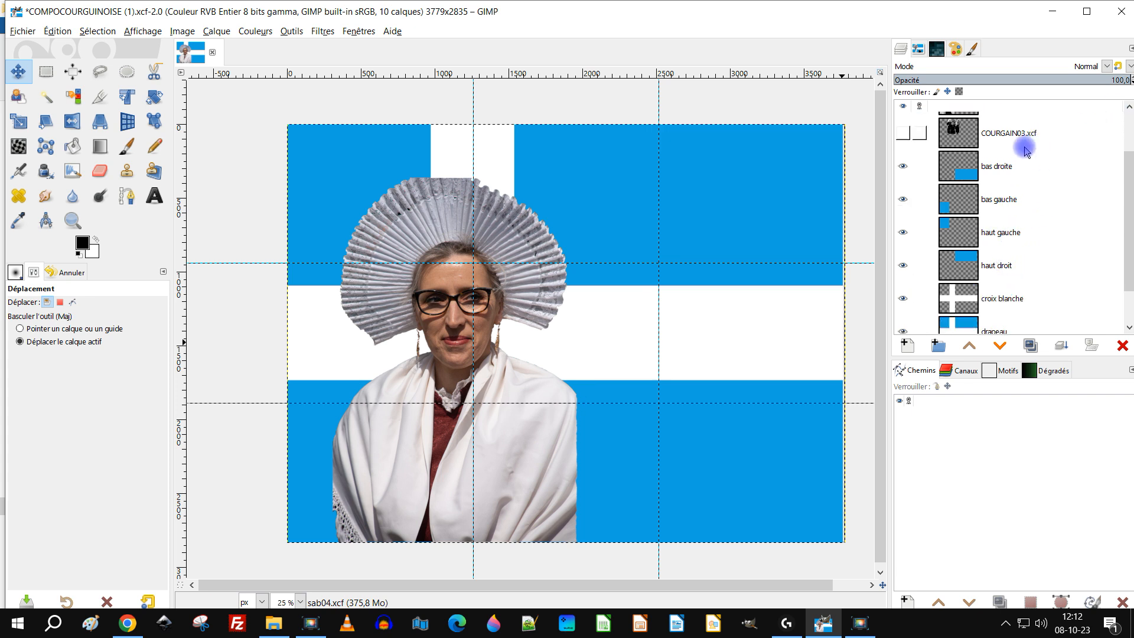
Raise the bas gauche layer to the top of the layer stack, above the sab04.xcf portrait
click(964, 213)
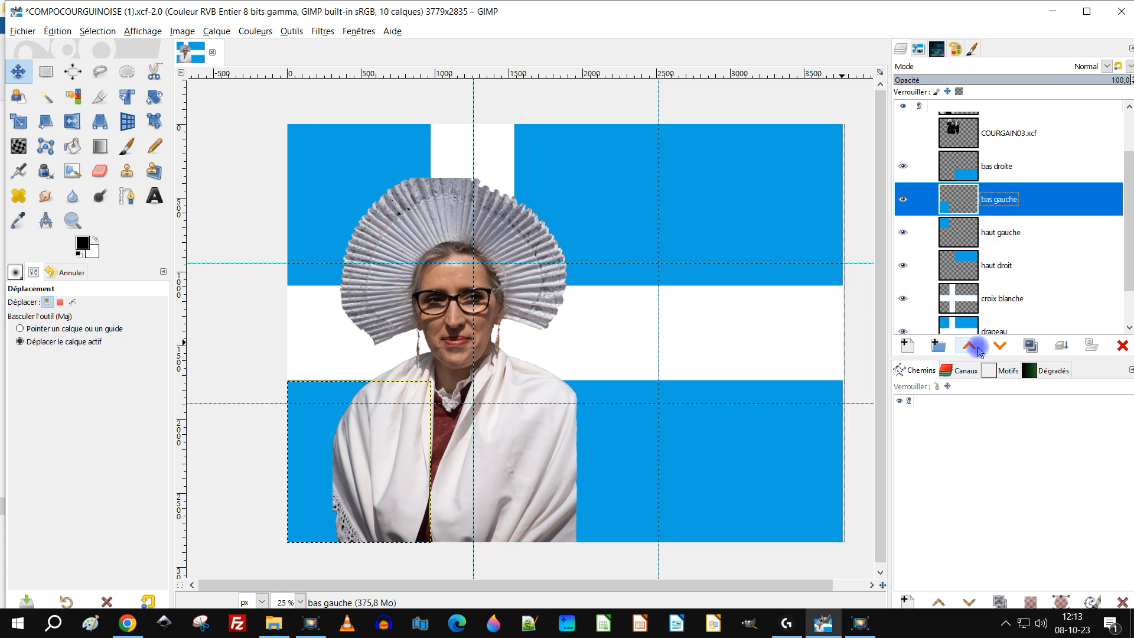
scroll(1043, 232, up, 2)
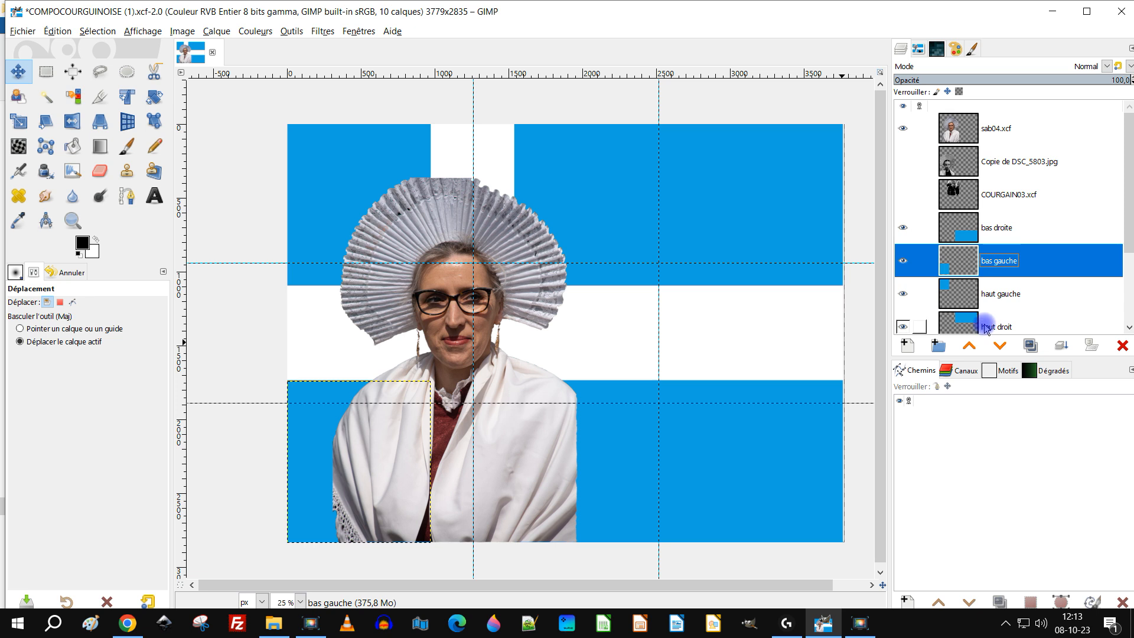
click(970, 346)
click(970, 346)
click(970, 346)
click(970, 346)
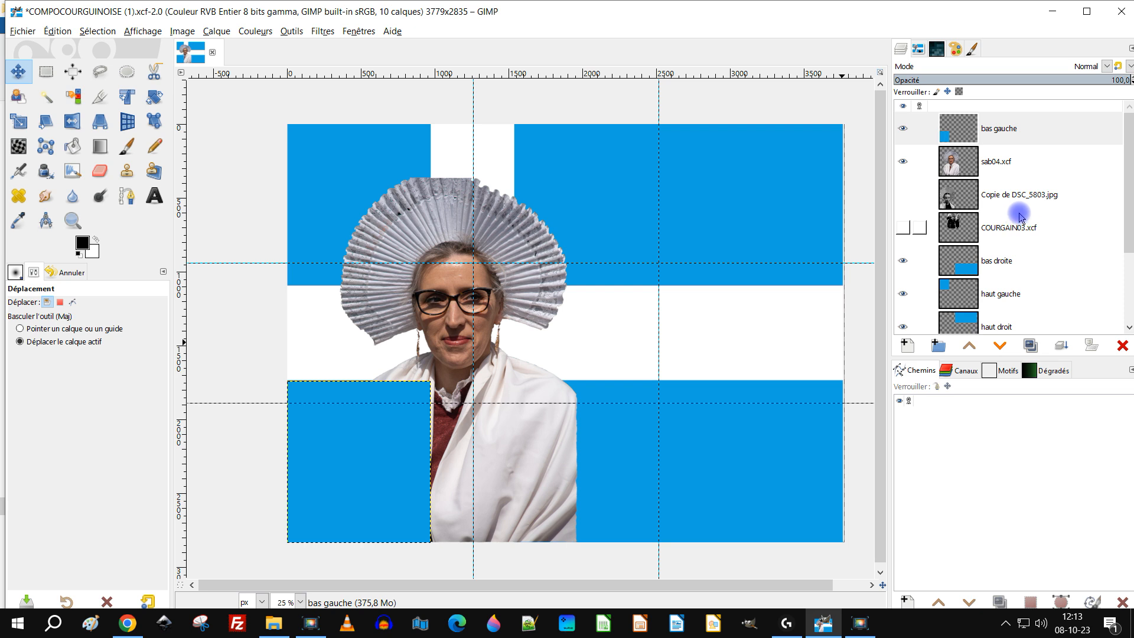
Raise the bas droite layer to just above the sab04.xcf portrait layer
scroll(1013, 227, down, 1)
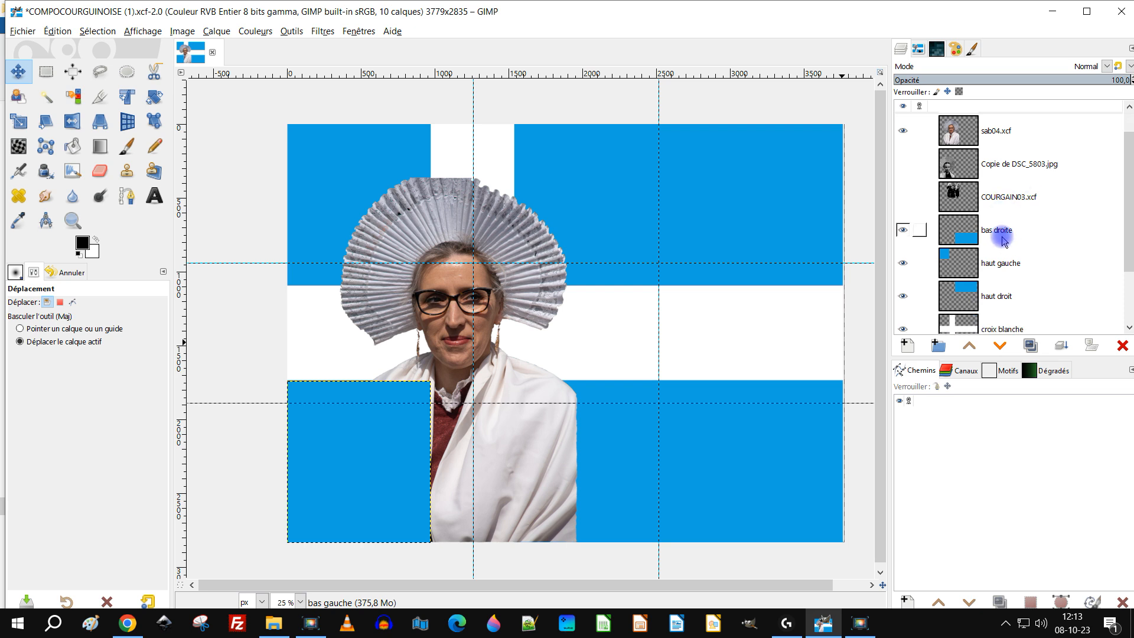
click(965, 247)
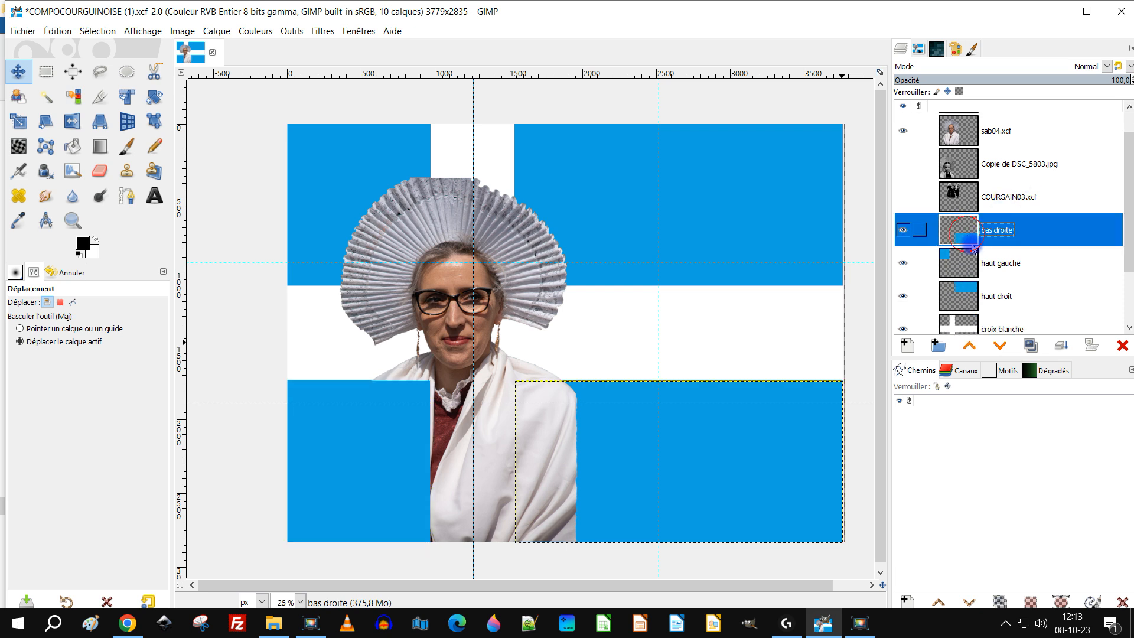
click(970, 346)
click(970, 346)
click(970, 346)
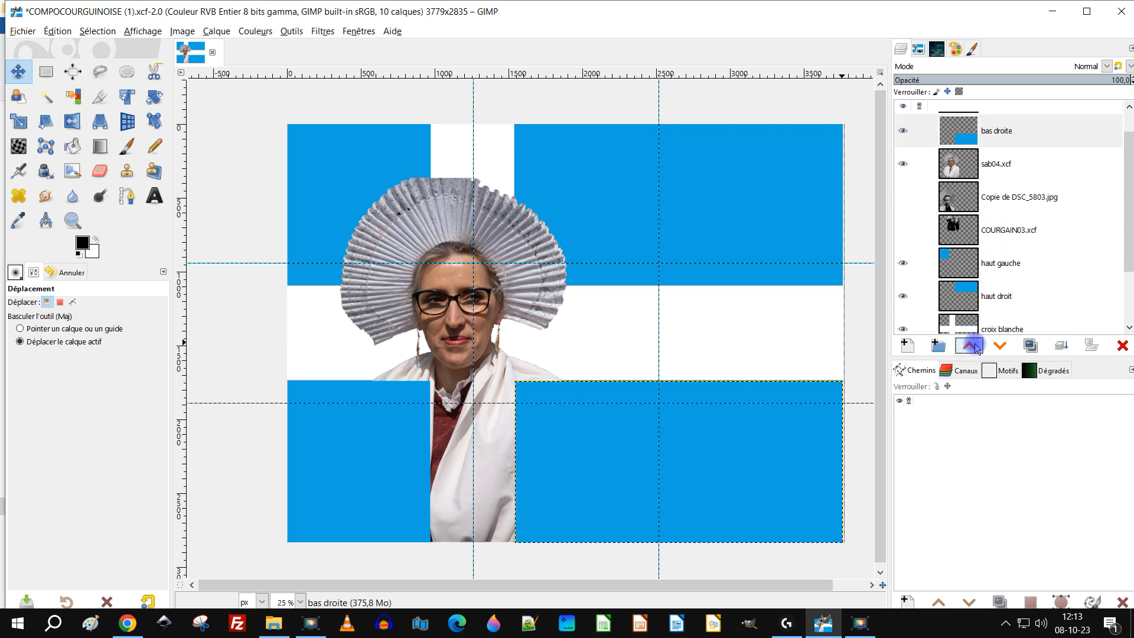
drag(759, 303, 731, 316)
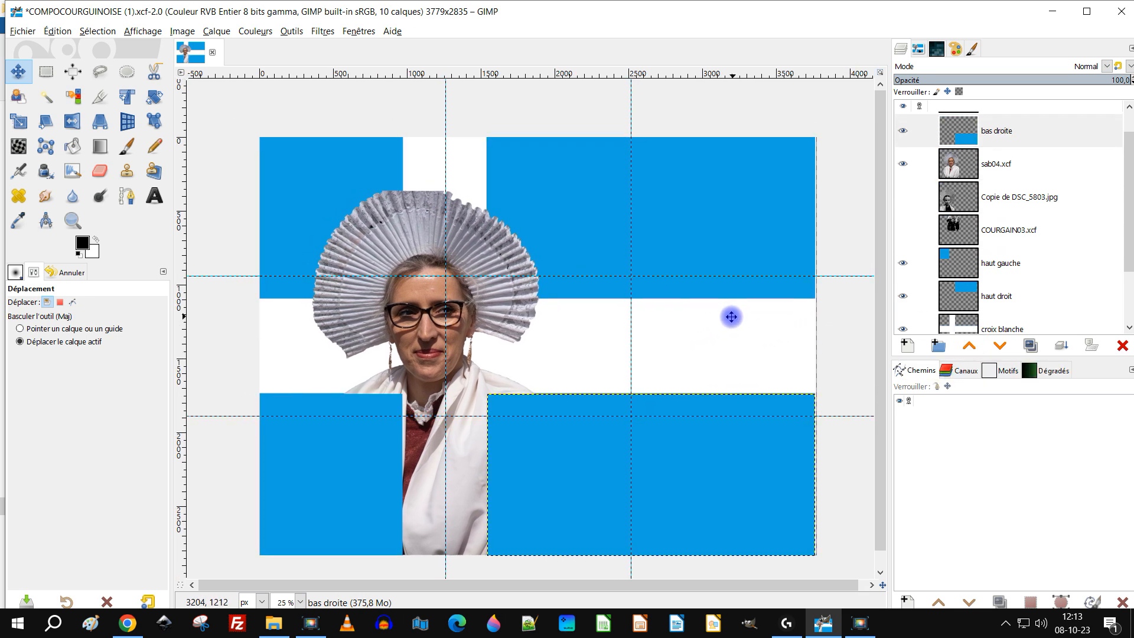
drag(614, 353, 638, 357)
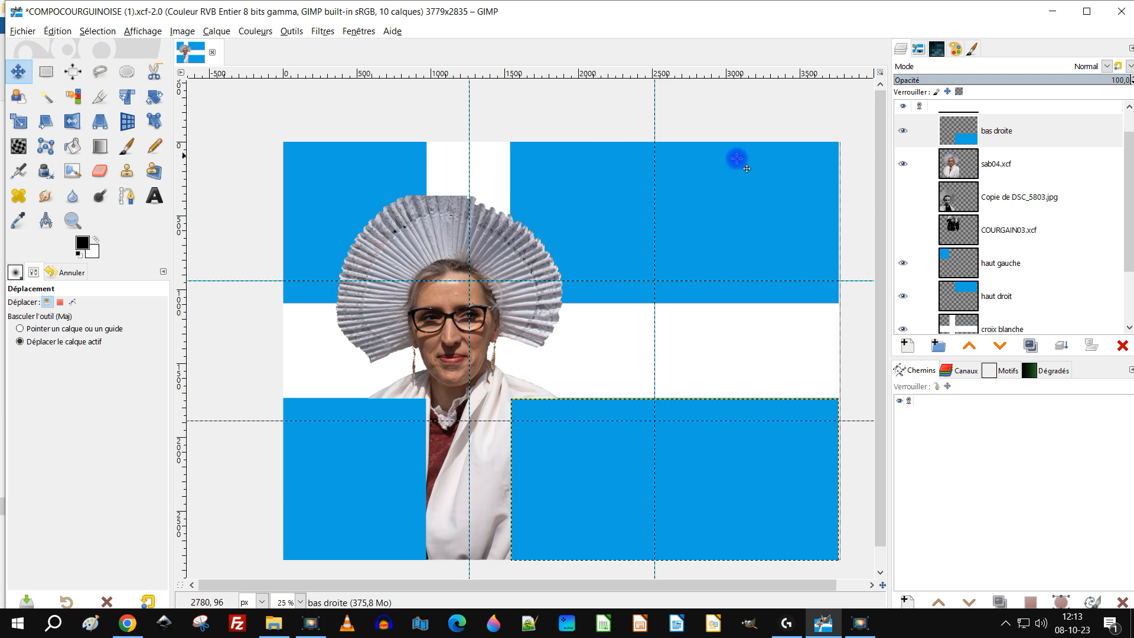
click(952, 168)
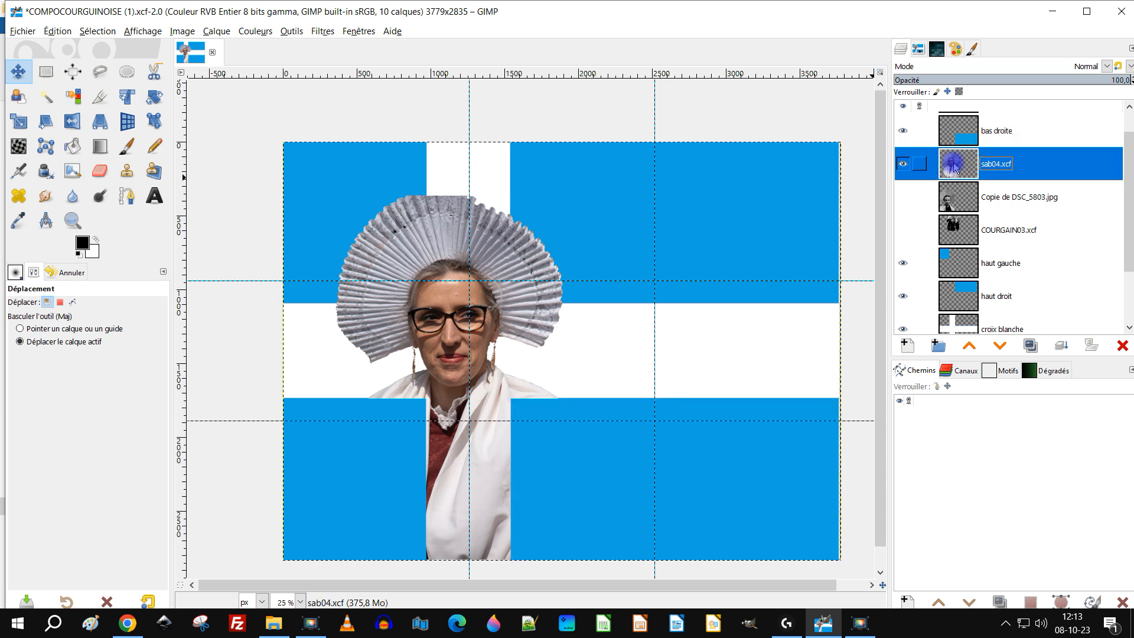
mouse_move(658, 326)
mouse_down()
mouse_move(649, 330)
mouse_move(642, 311)
mouse_up()
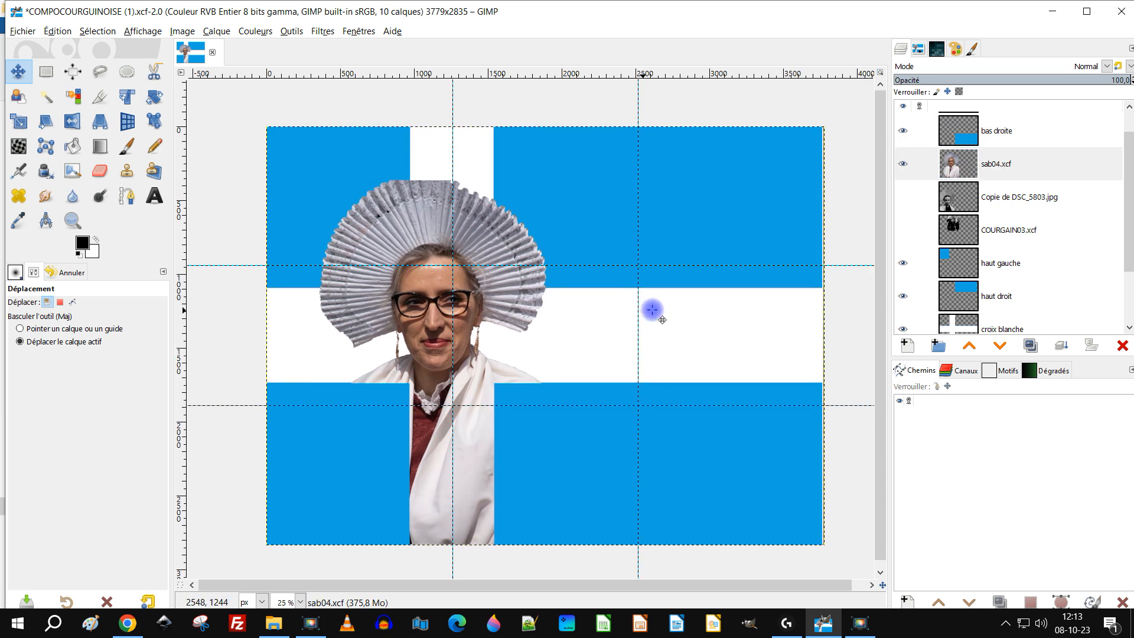
click(903, 198)
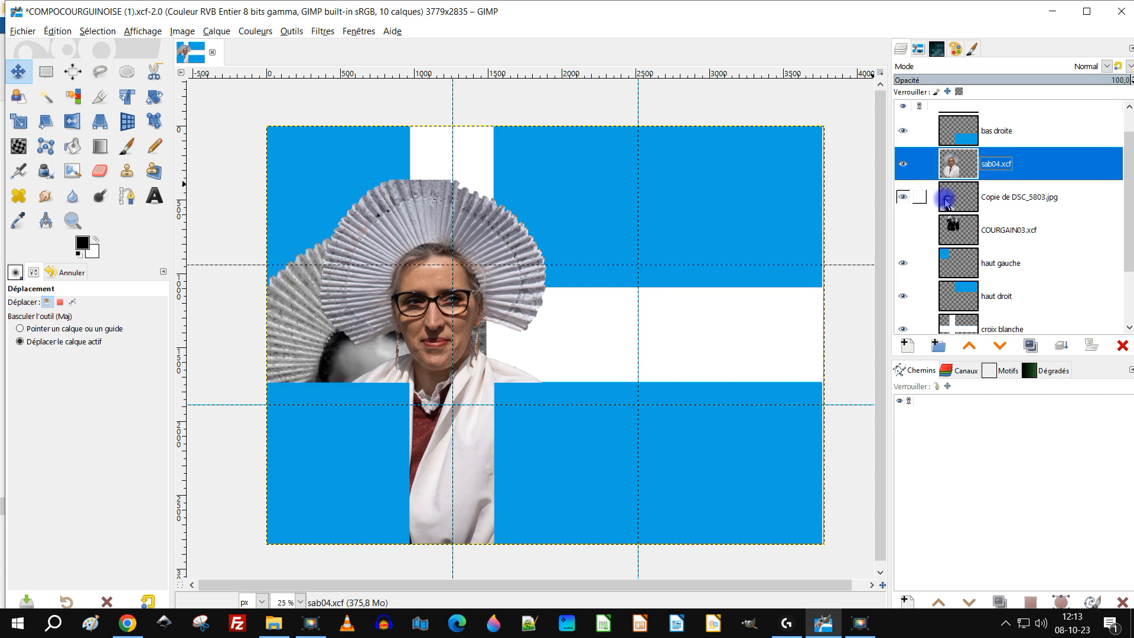
click(902, 196)
Raise the COURGAIN03.xcf layer to the top of the layer stack and make it visible
click(963, 223)
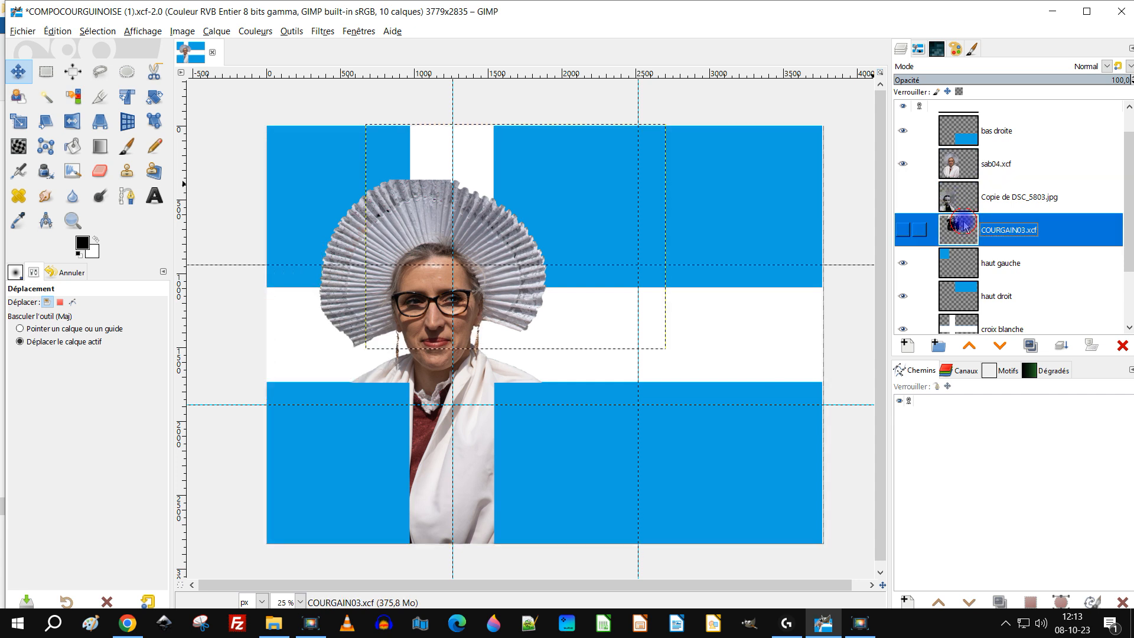
click(969, 347)
click(969, 347)
click(969, 347)
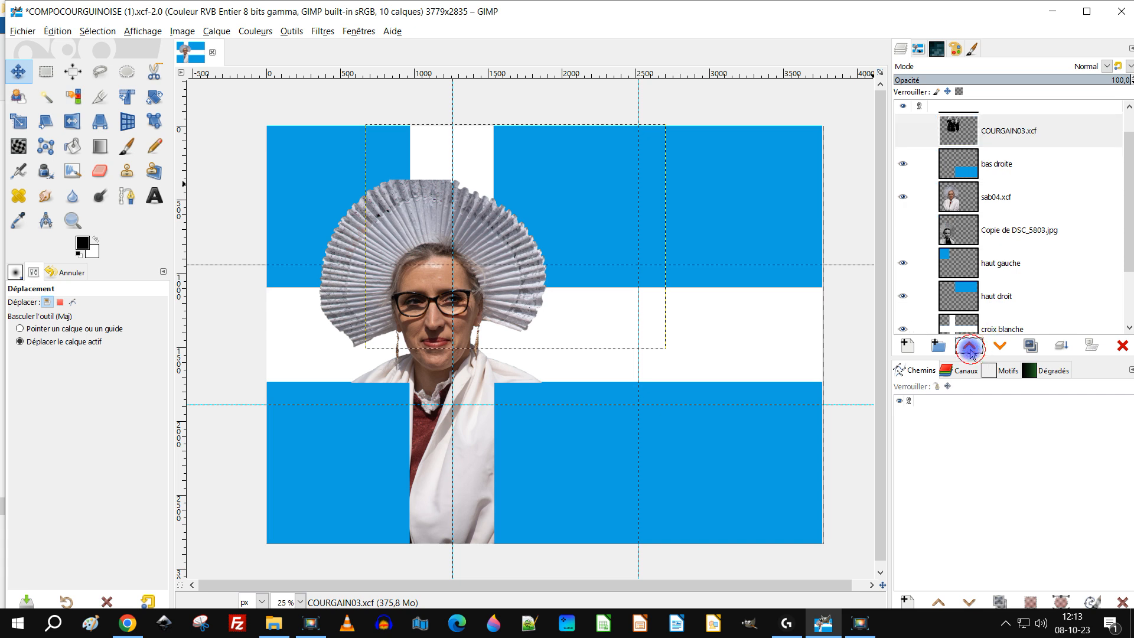
click(969, 346)
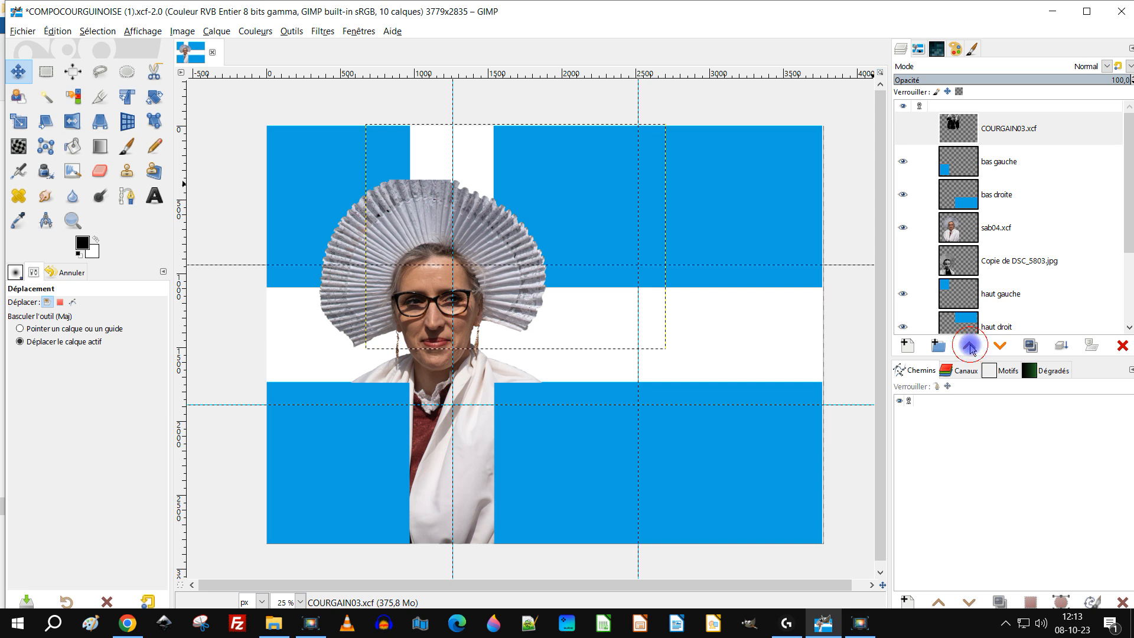
click(902, 129)
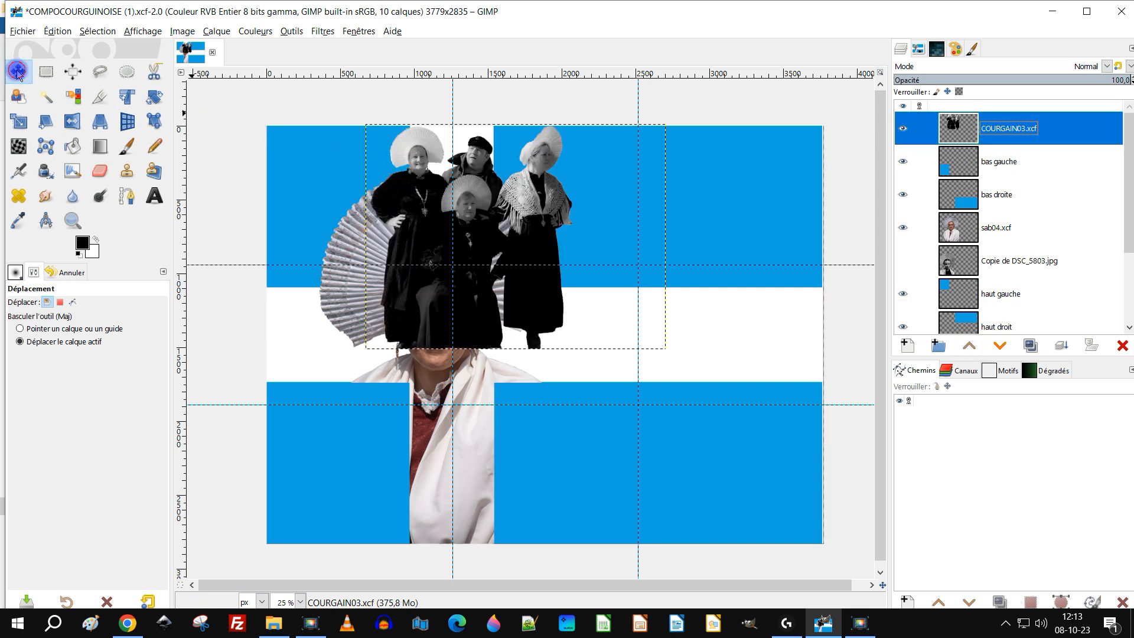
Move the COURGAIN03.xcf group to the flag's lower right, with the seated woman's face at the guide intersection and the layer's base at the canvas's bottom edge
drag(545, 171, 715, 367)
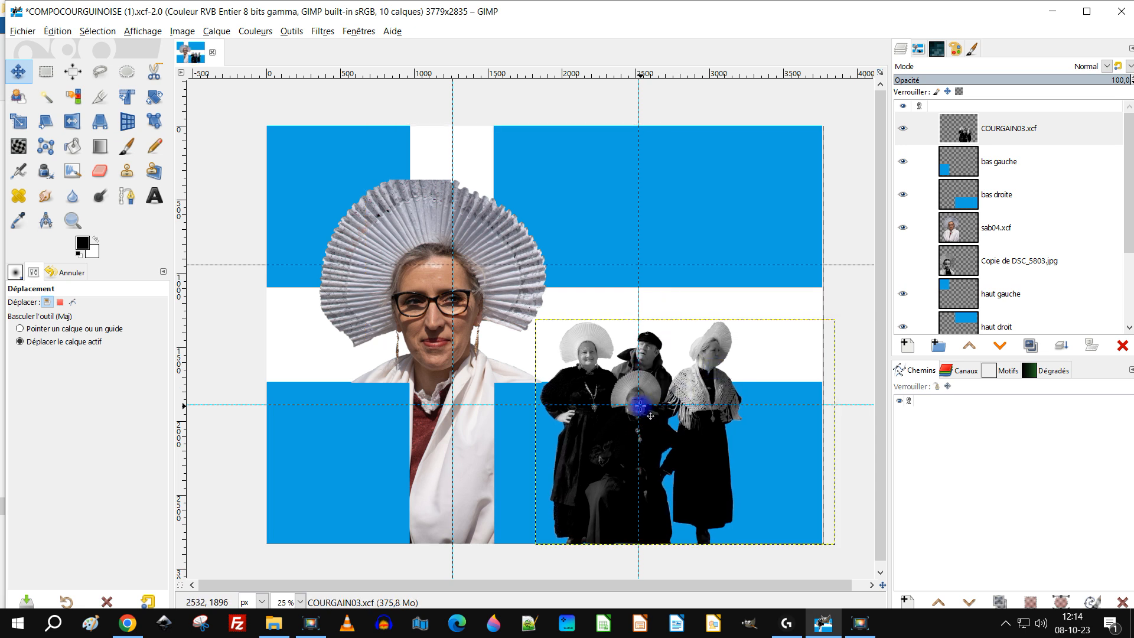
drag(720, 164, 747, 143)
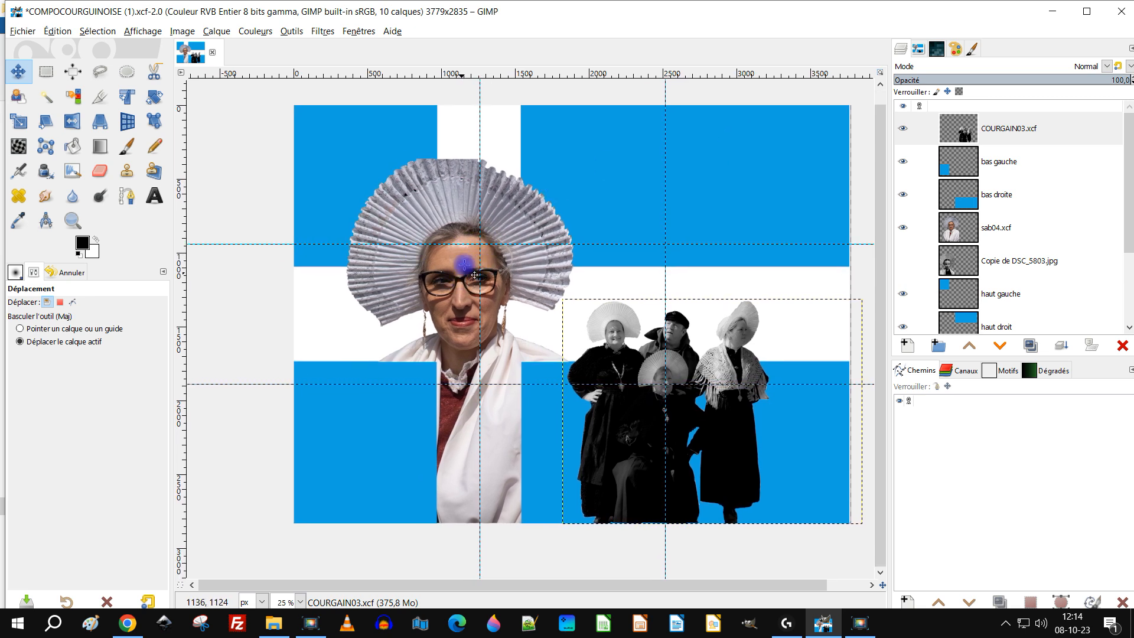
drag(619, 264, 661, 278)
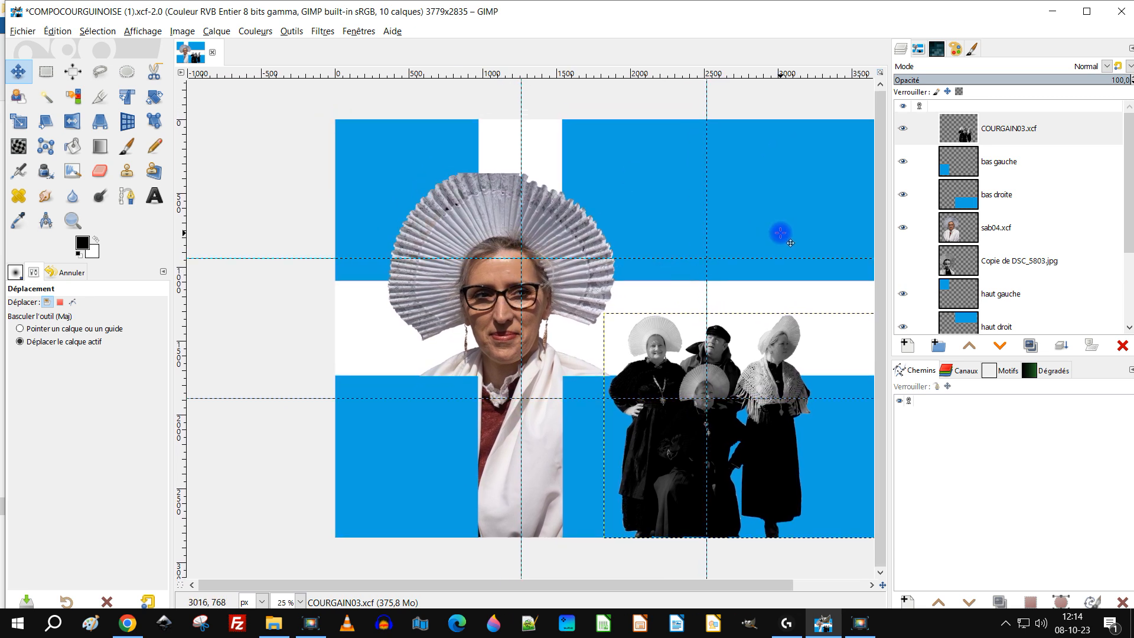
drag(786, 257, 740, 254)
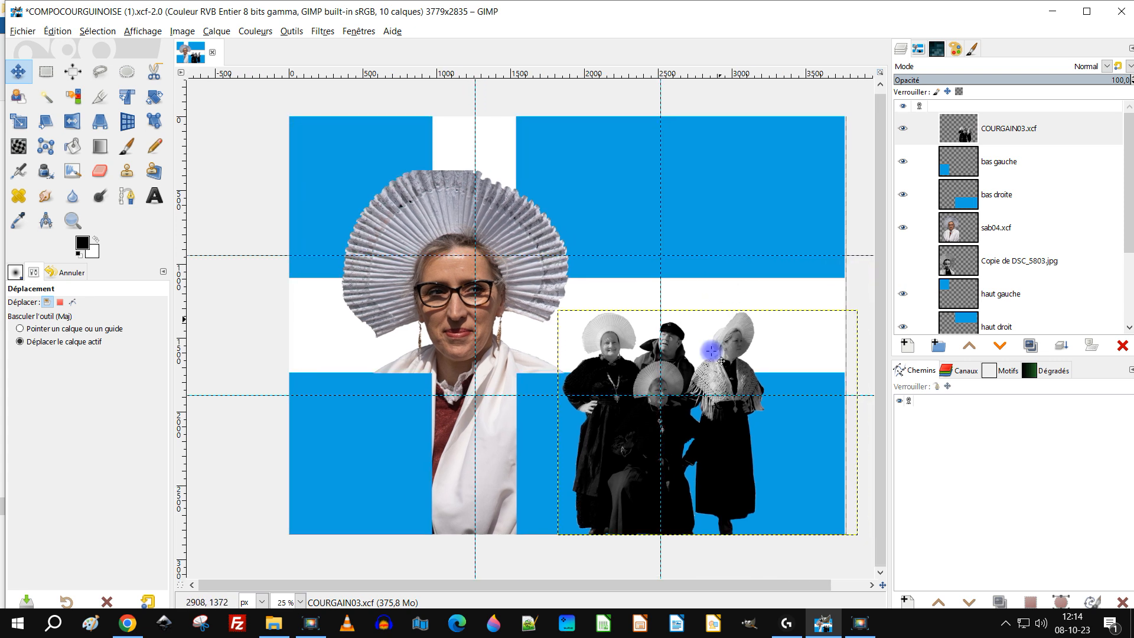
Align the COURGAIN03.xcf layer's bottom and right edges with those of the image
click(73, 71)
click(719, 353)
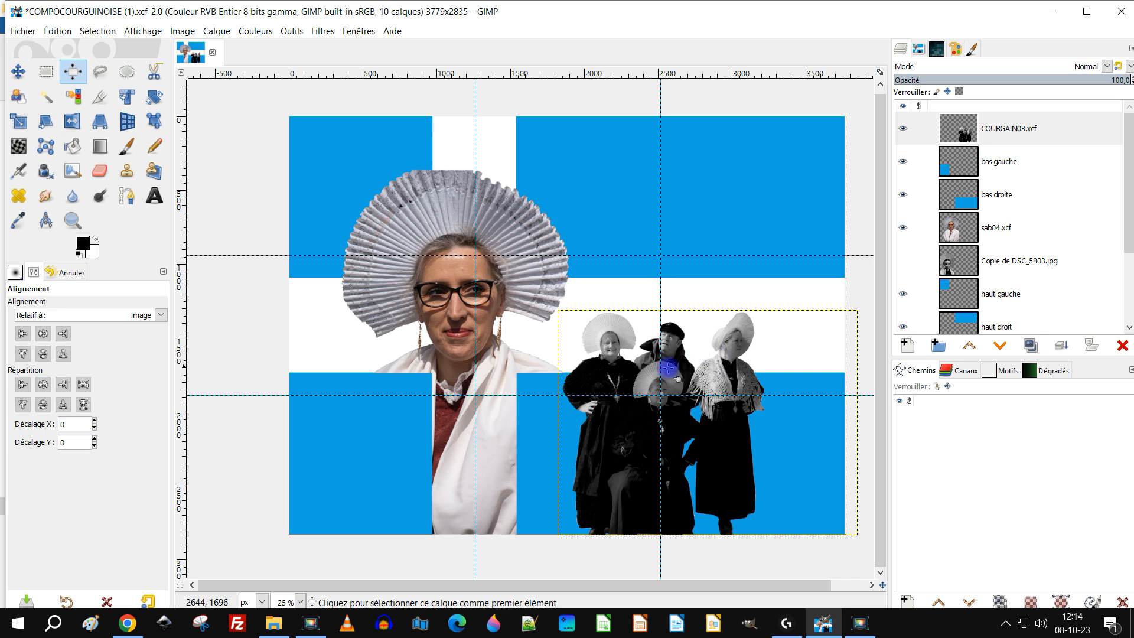
click(62, 354)
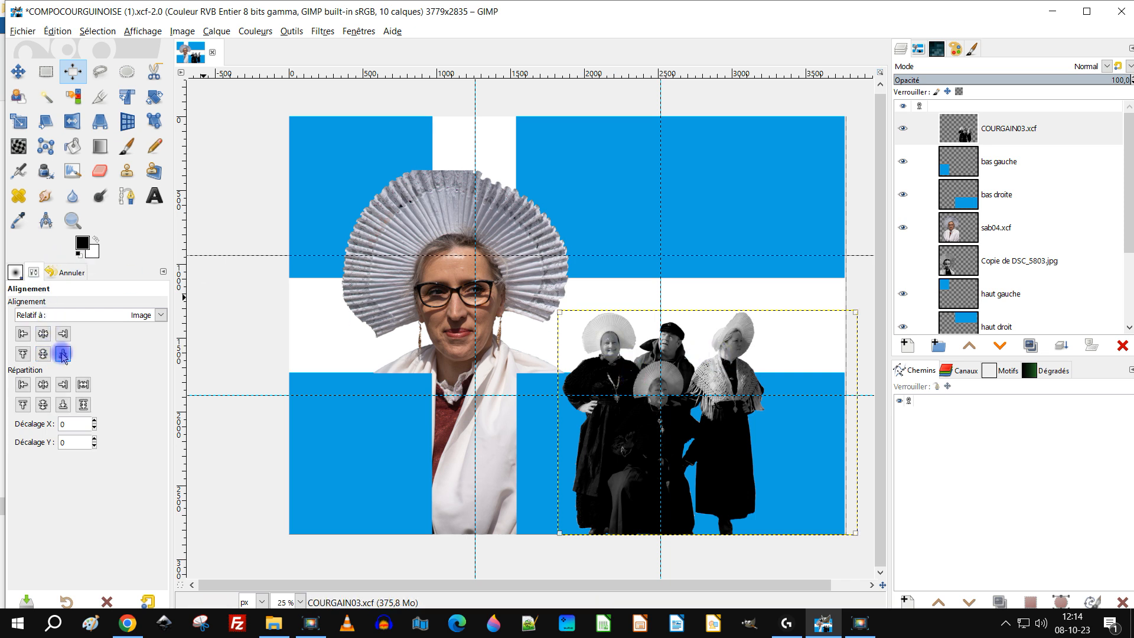
click(66, 333)
click(67, 333)
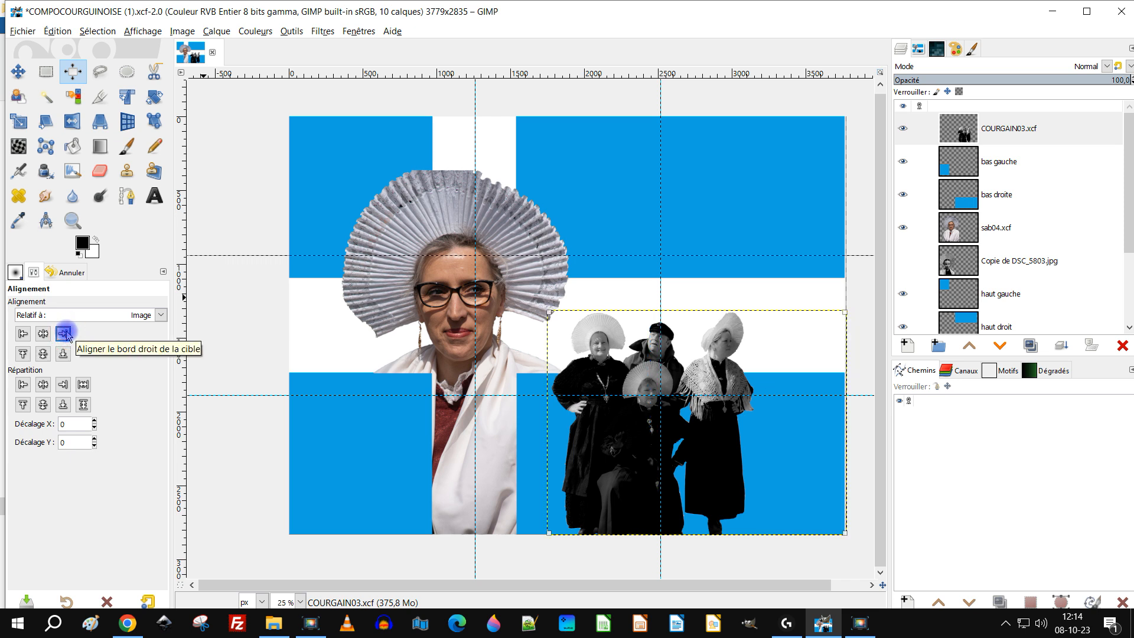
Nudge the COURGAIN03.xcf group horizontally to the right until the seated woman's face is centred on the right vertical guide
click(18, 72)
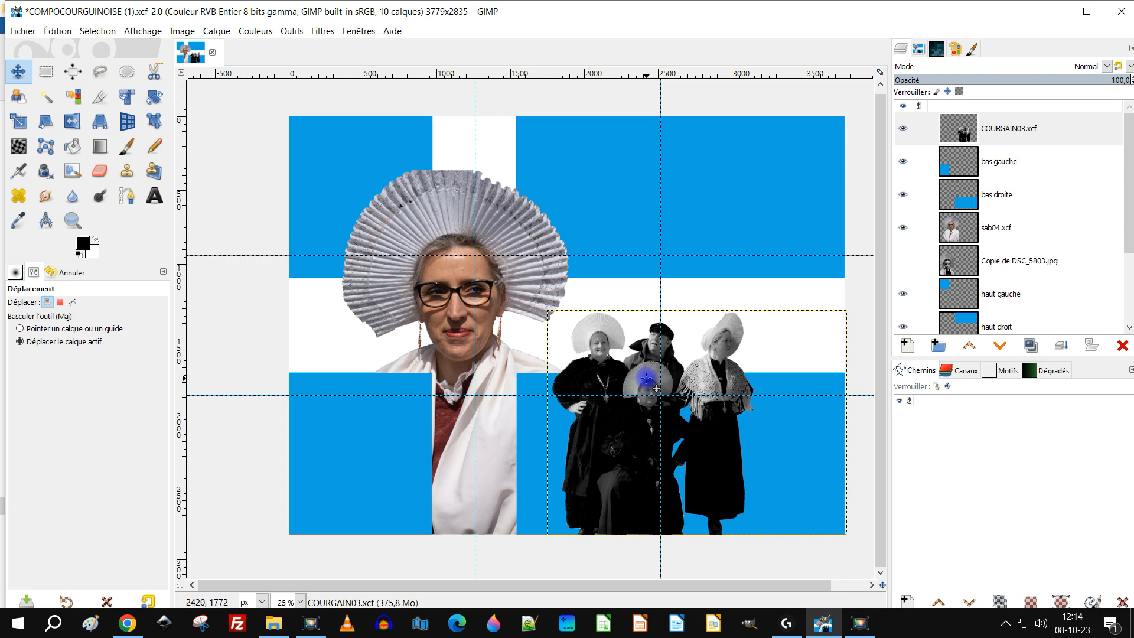
key(Right)
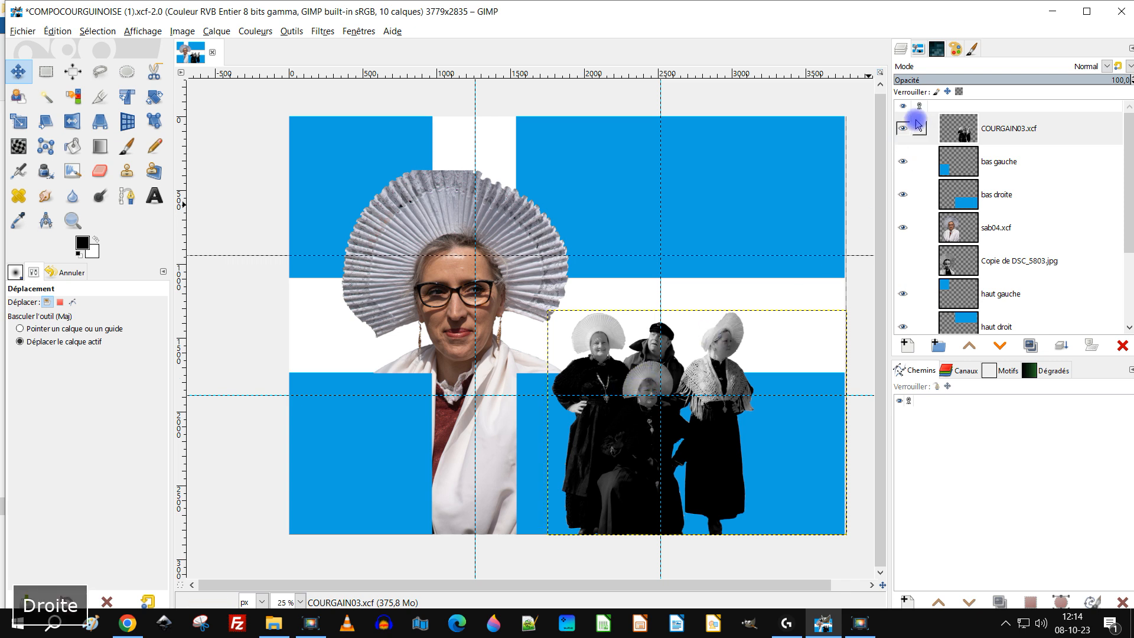
key(shift+Right)
key(Left)
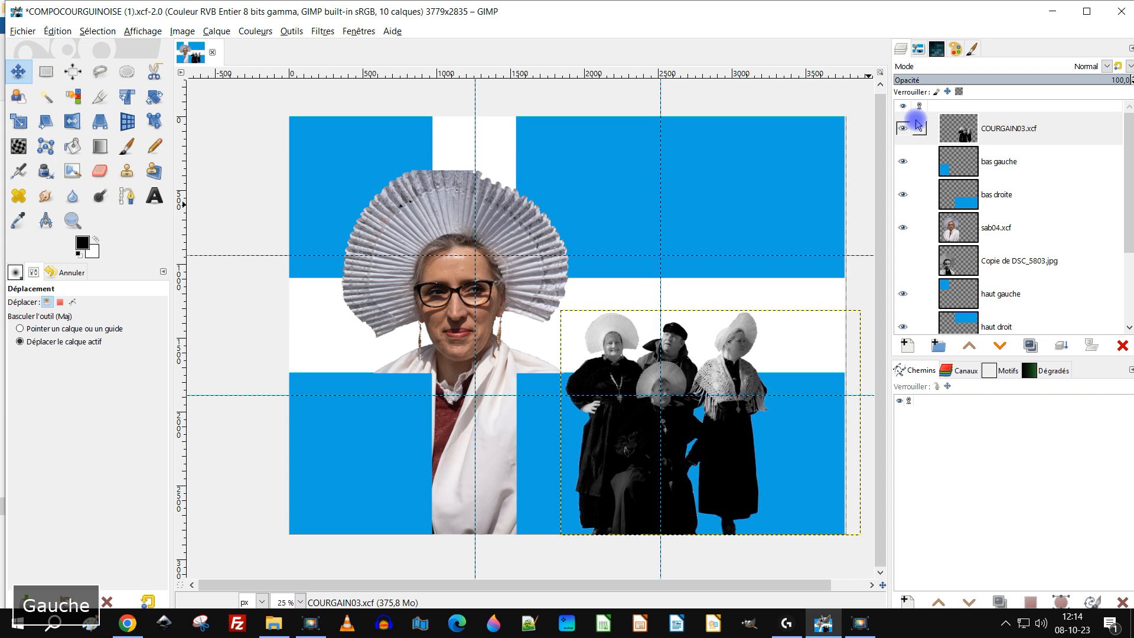
Resize the COURGAIN03.xcf layer's boundary to the image size
right_click(961, 129)
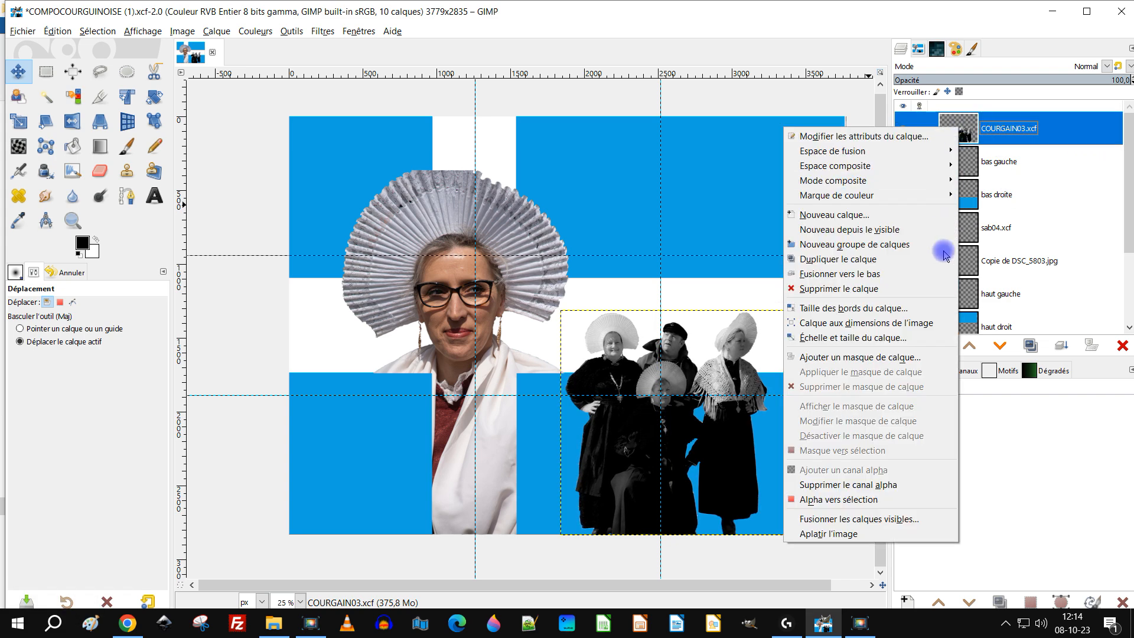
click(917, 325)
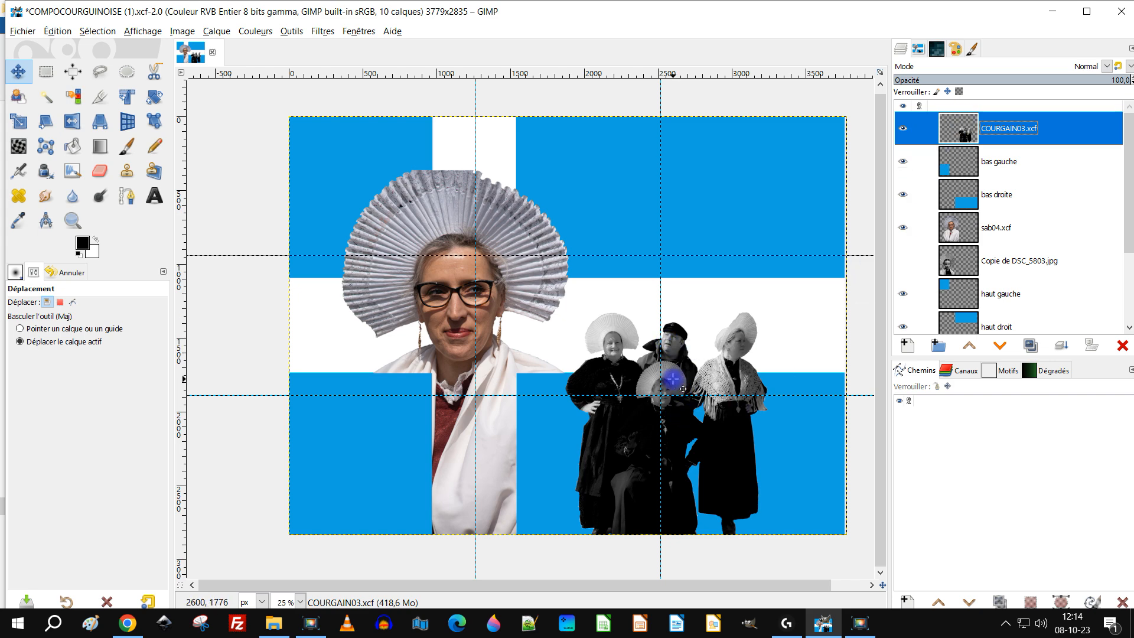
click(682, 389)
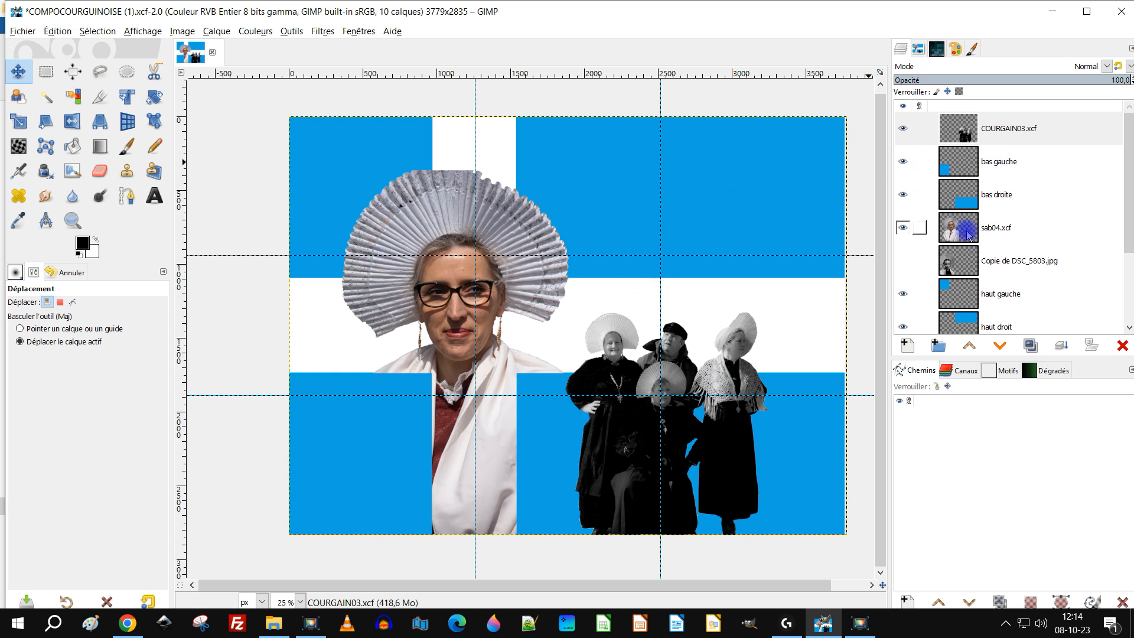
Add a white-filled layer named "noir et blanc" in Couleur LCh mode directly above the sab04.xcf layer
click(990, 231)
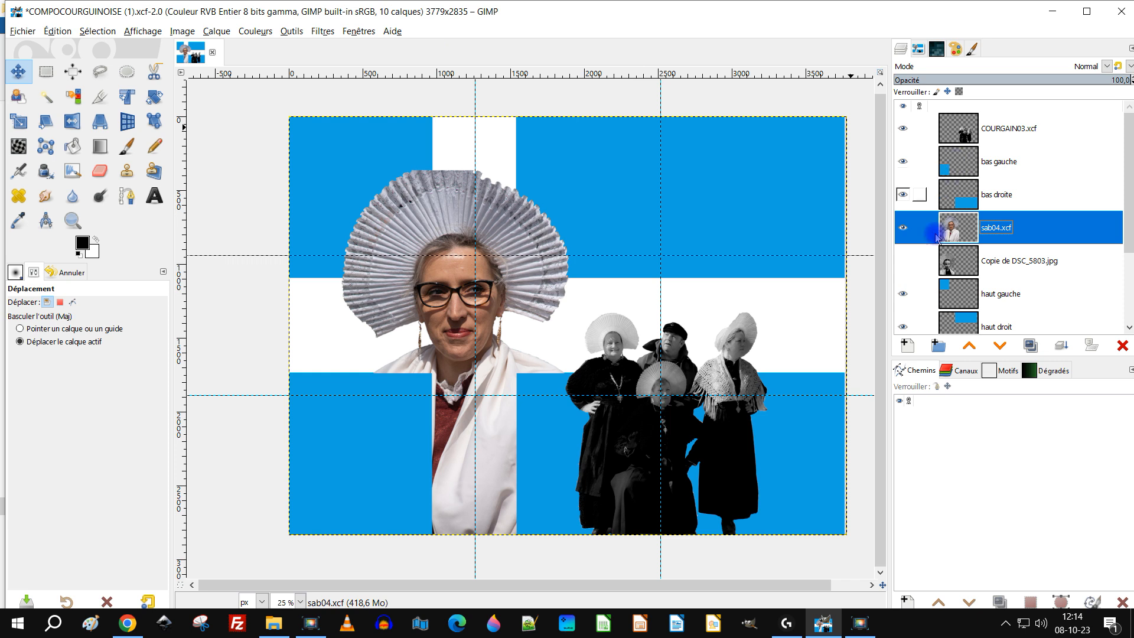
click(908, 344)
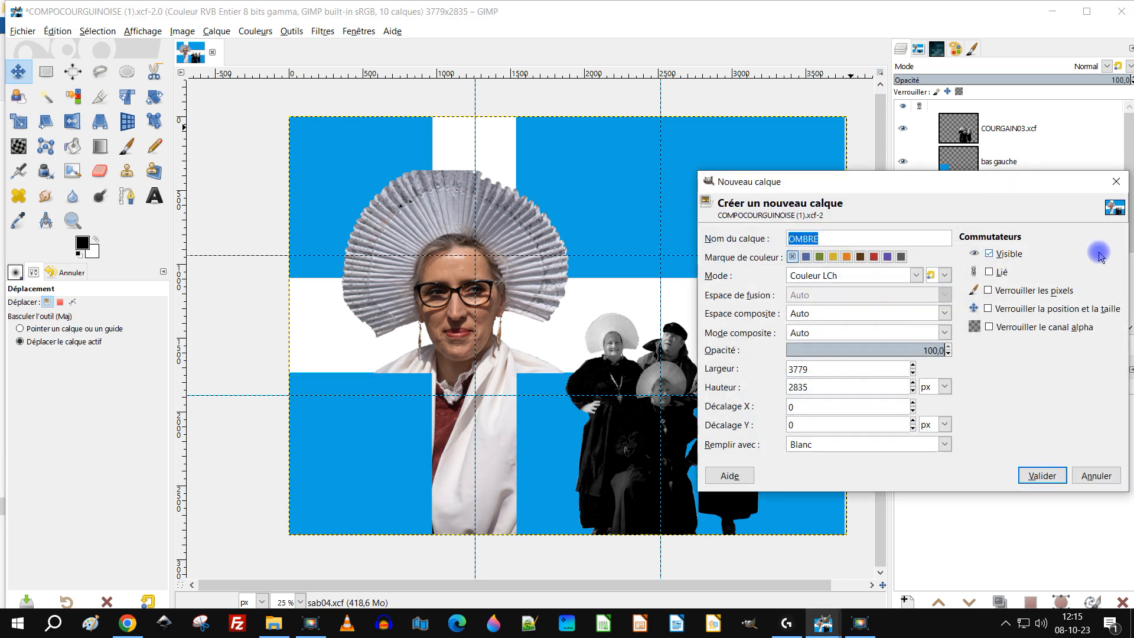
click(869, 278)
click(860, 278)
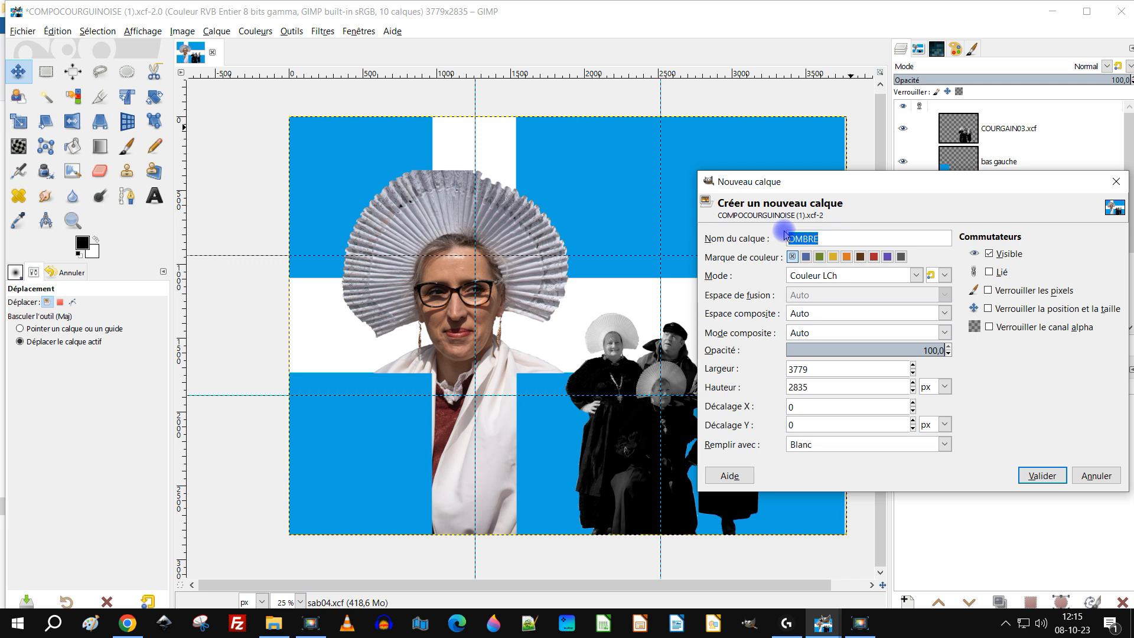
key(BackSpace)
text(noir et blanc)
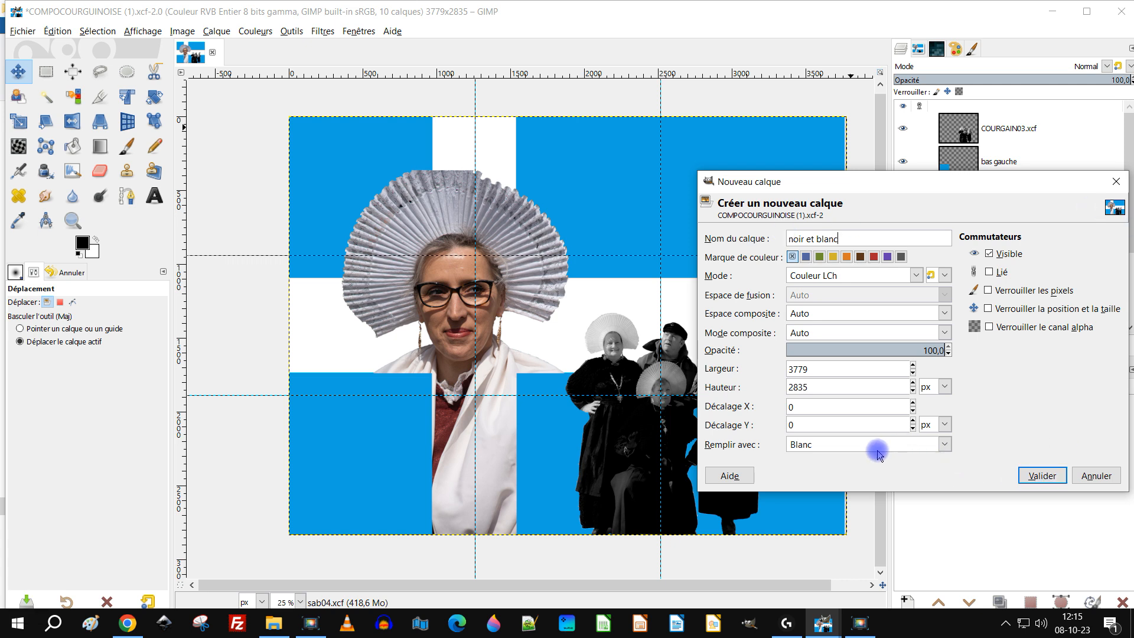
click(820, 450)
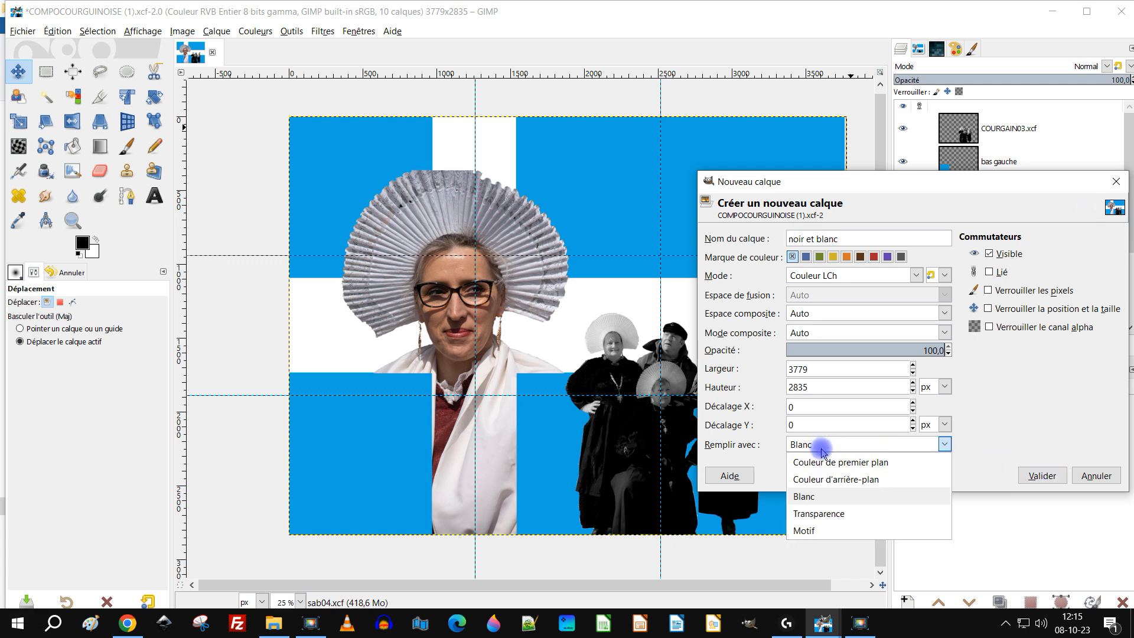
click(825, 497)
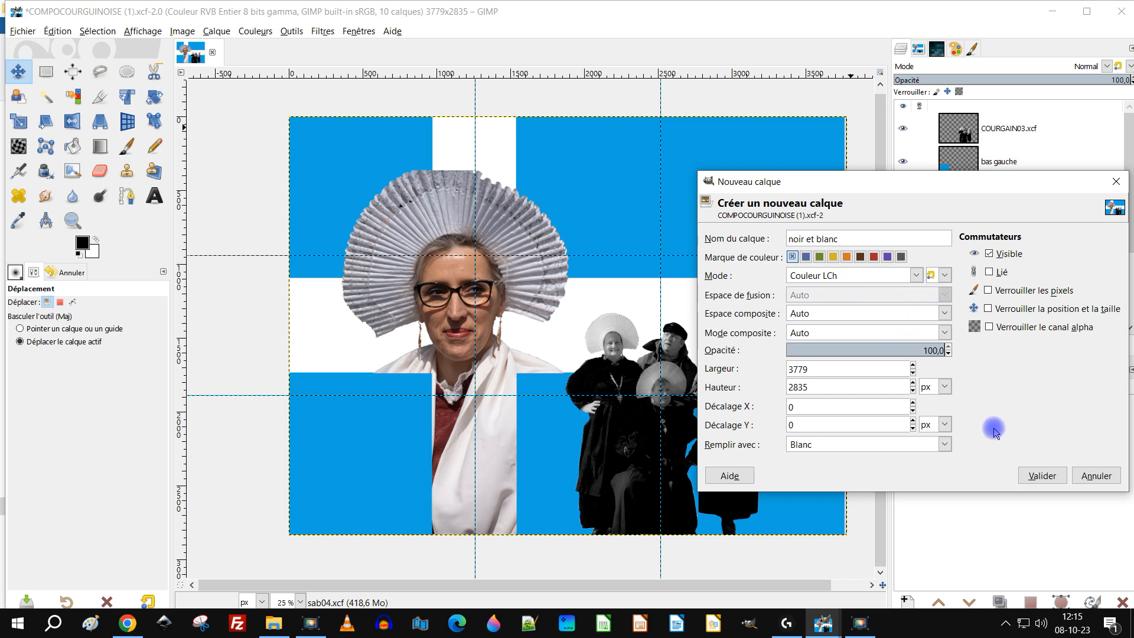
click(1041, 475)
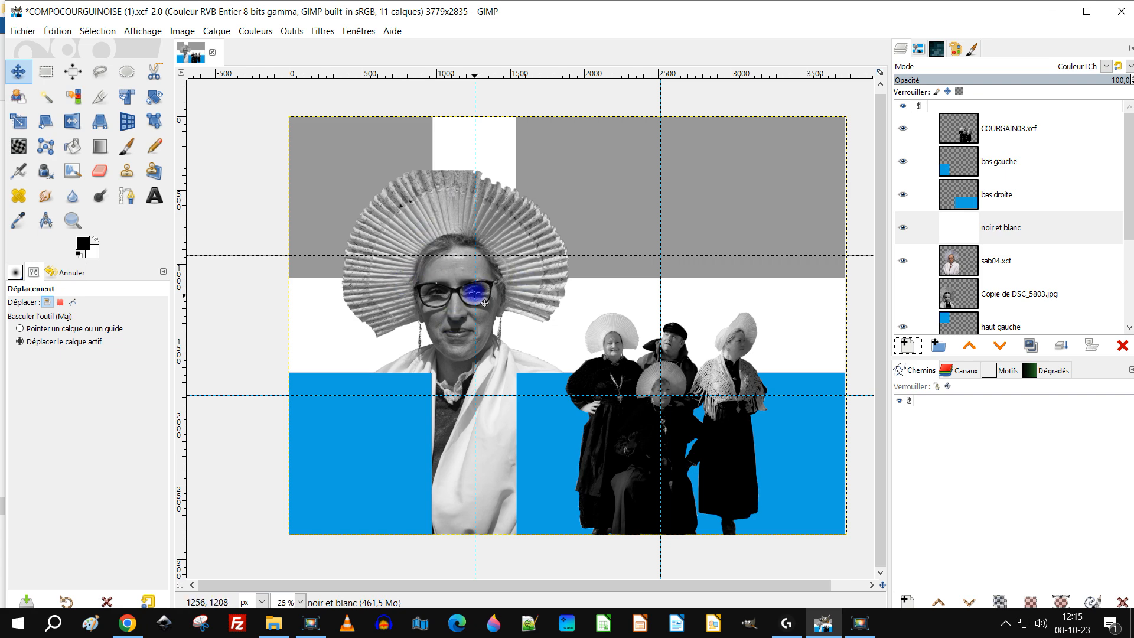
Create a selection from the alpha channel of the sab04.xcf layer
click(972, 263)
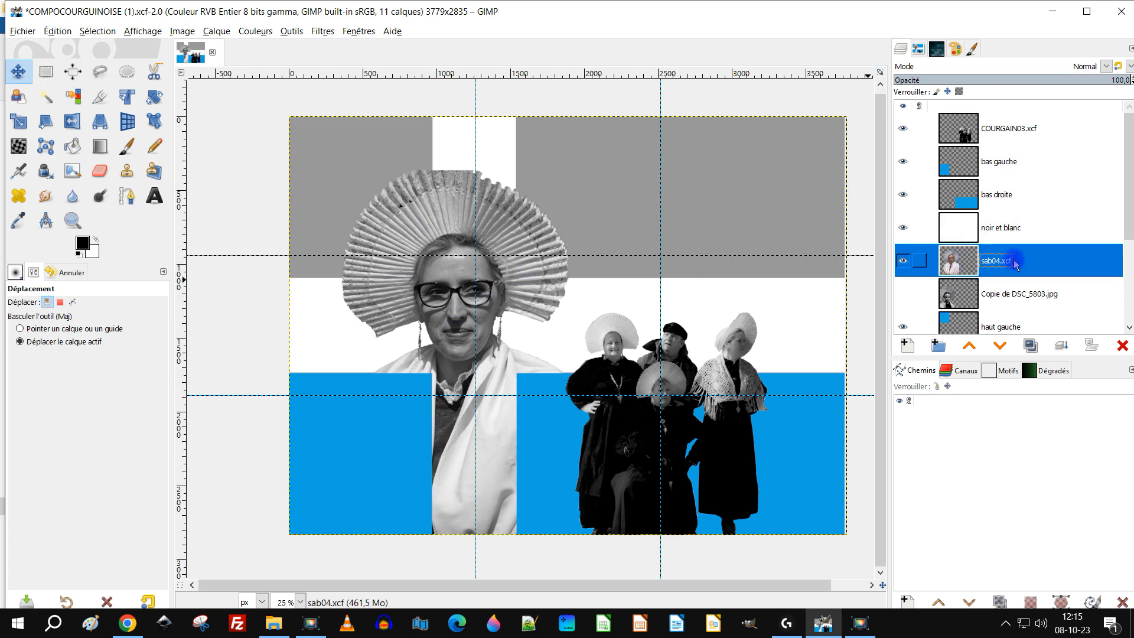
right_click(964, 270)
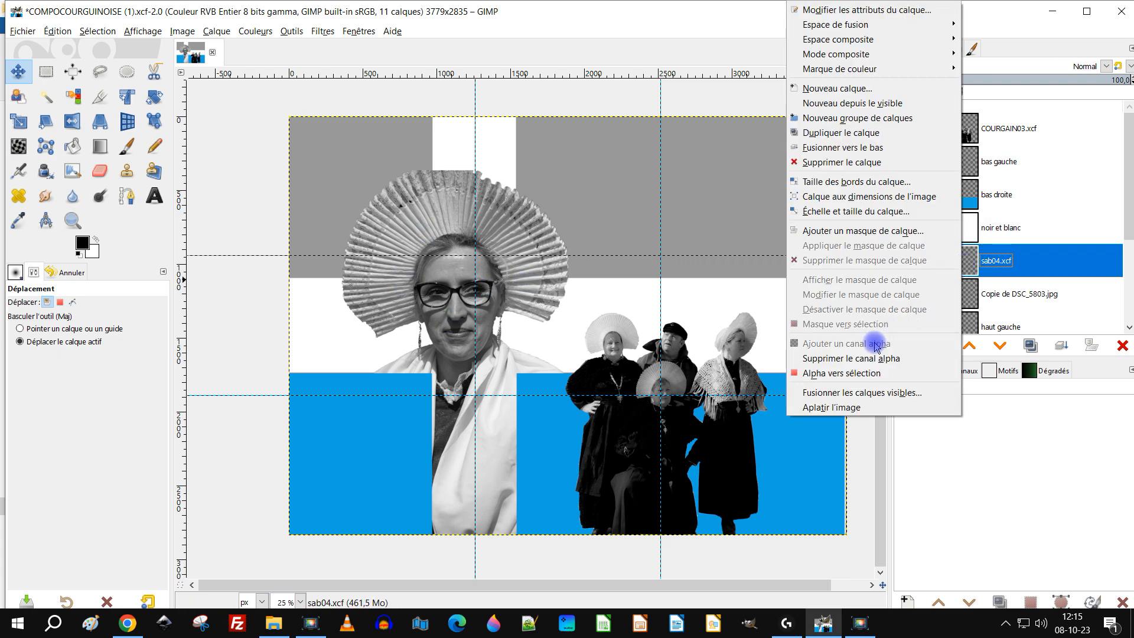
click(970, 261)
right_click(971, 260)
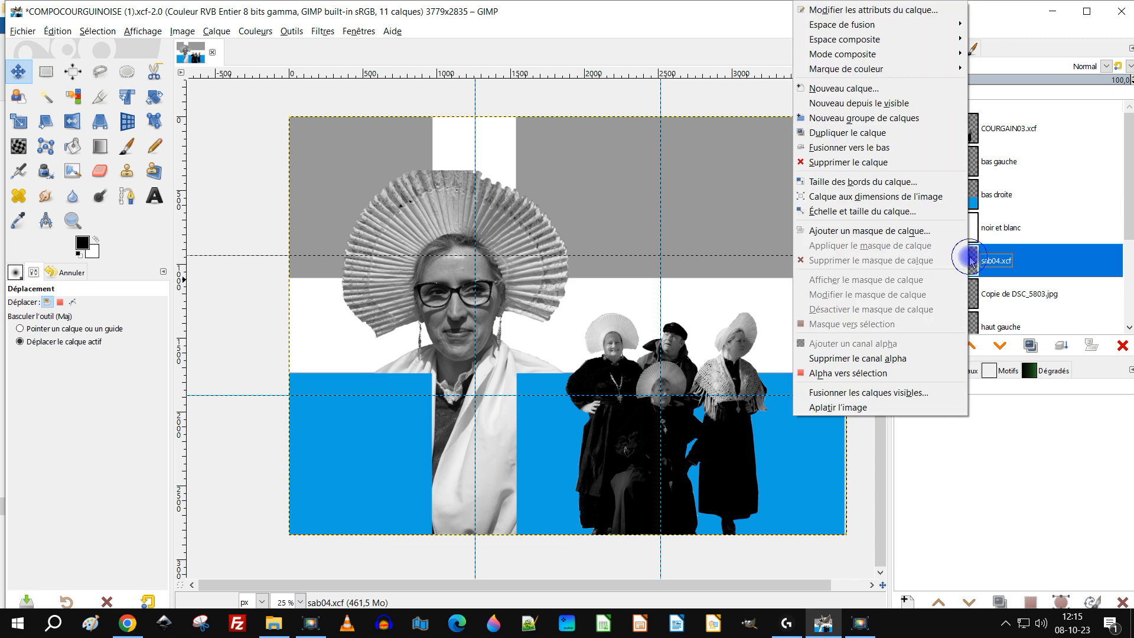
click(865, 373)
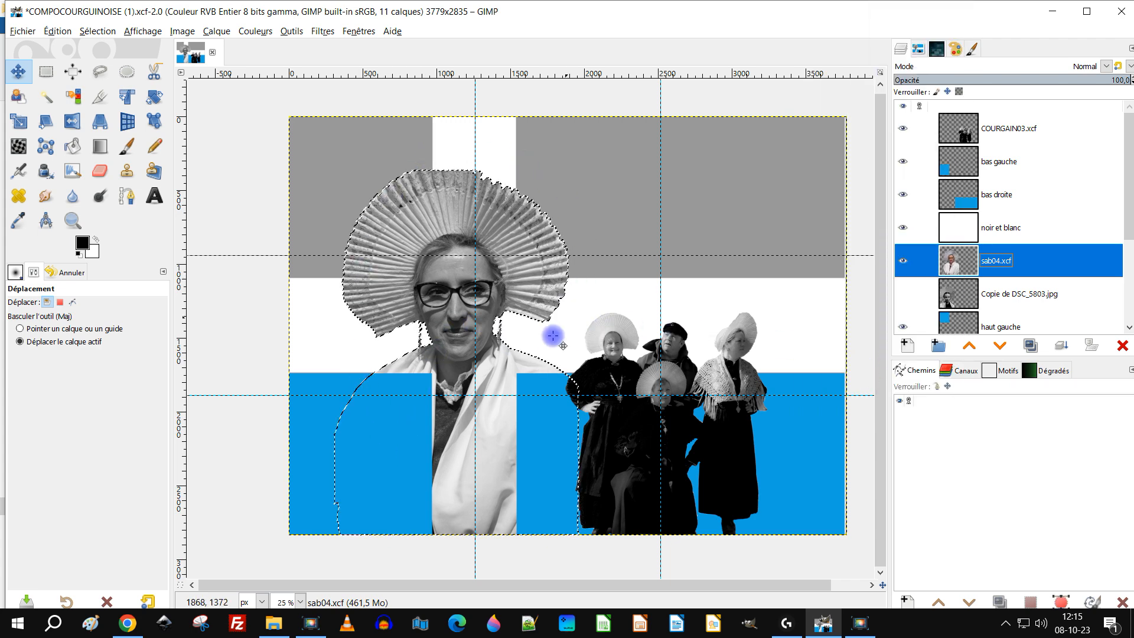
Add a layer mask initialised from the selection to the "noir et blanc" layer, and clear the selection
click(962, 229)
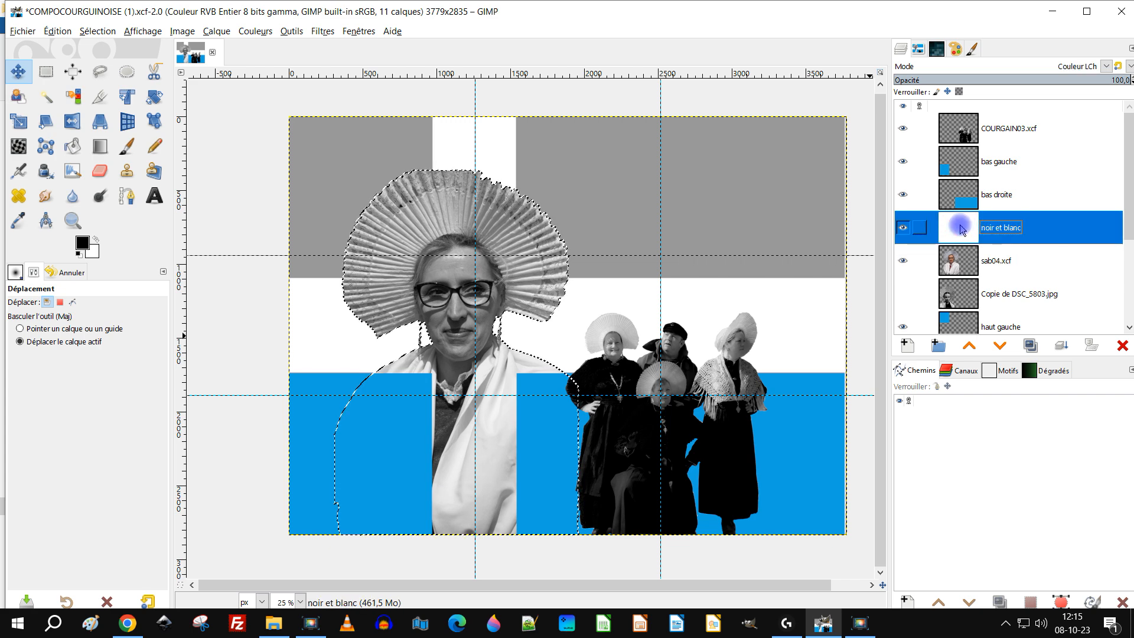
right_click(963, 229)
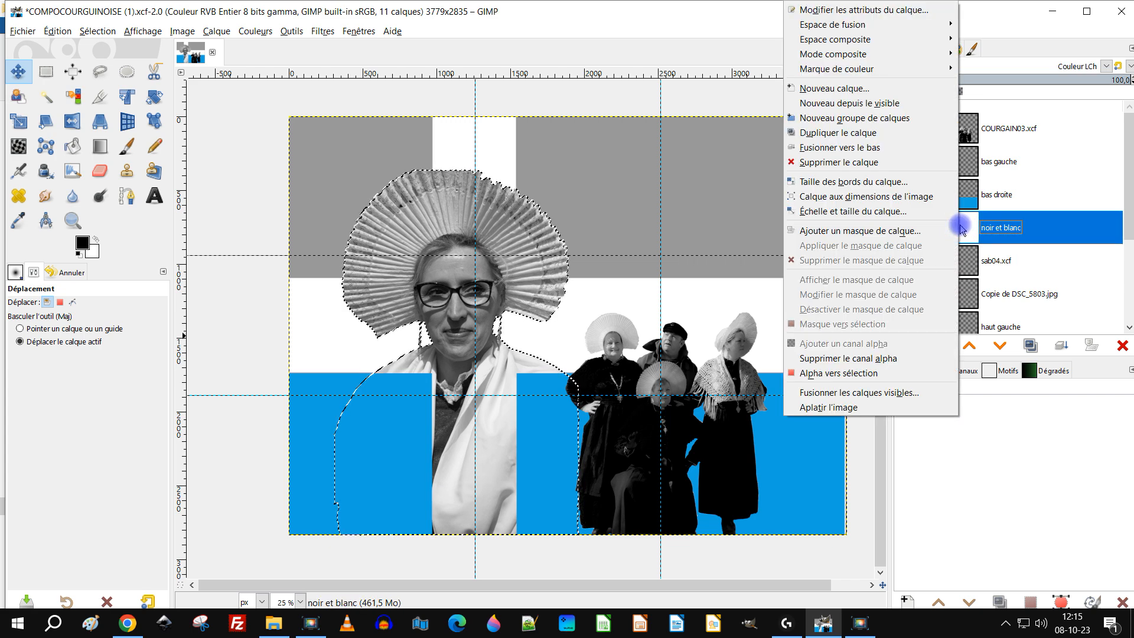
click(892, 232)
click(841, 259)
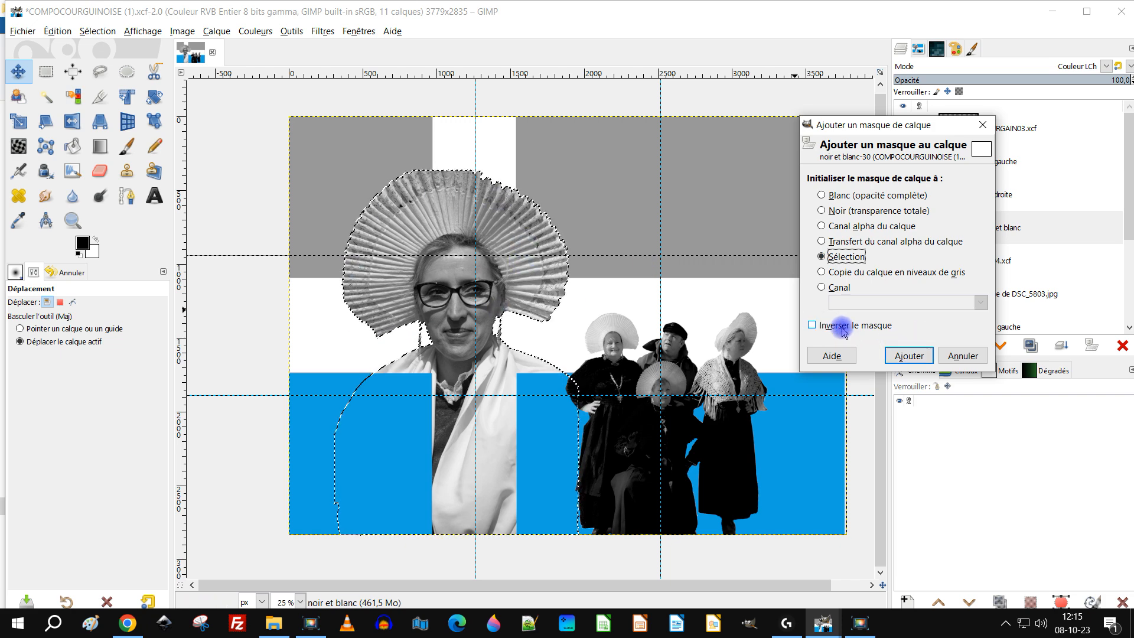
click(909, 356)
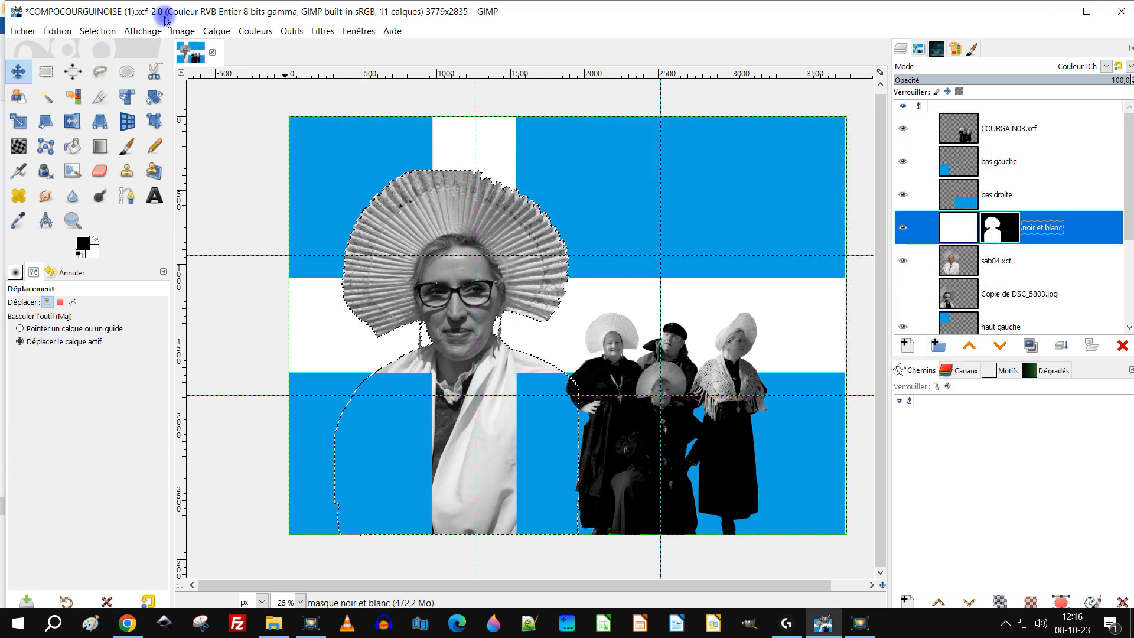
click(98, 31)
click(110, 62)
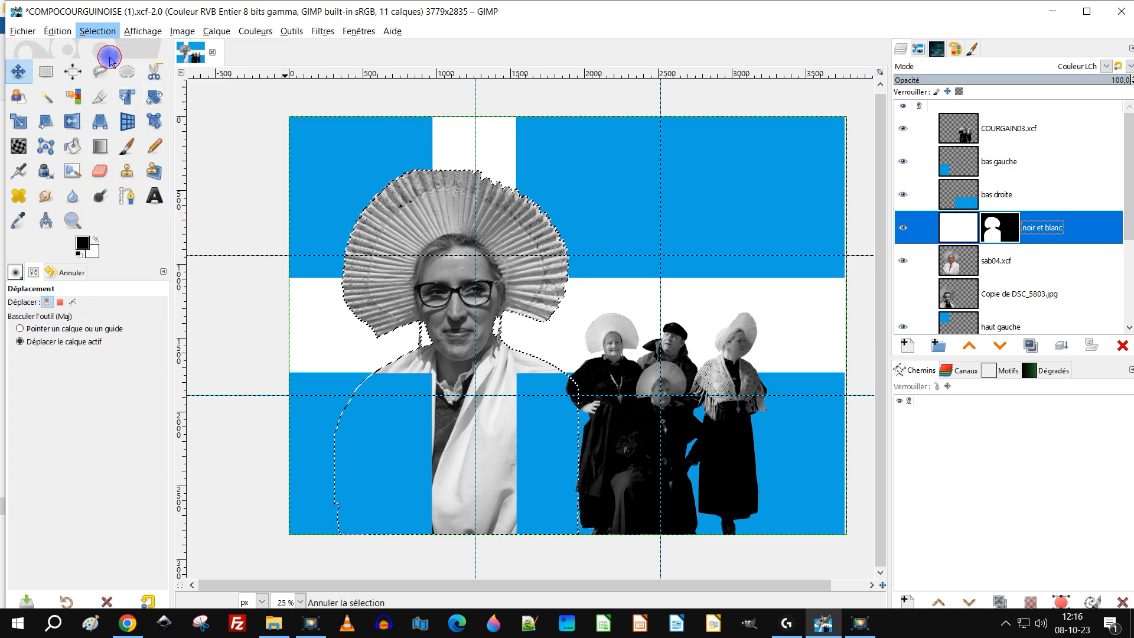
Apply the layer mask of the "noir et blanc" layer
click(966, 241)
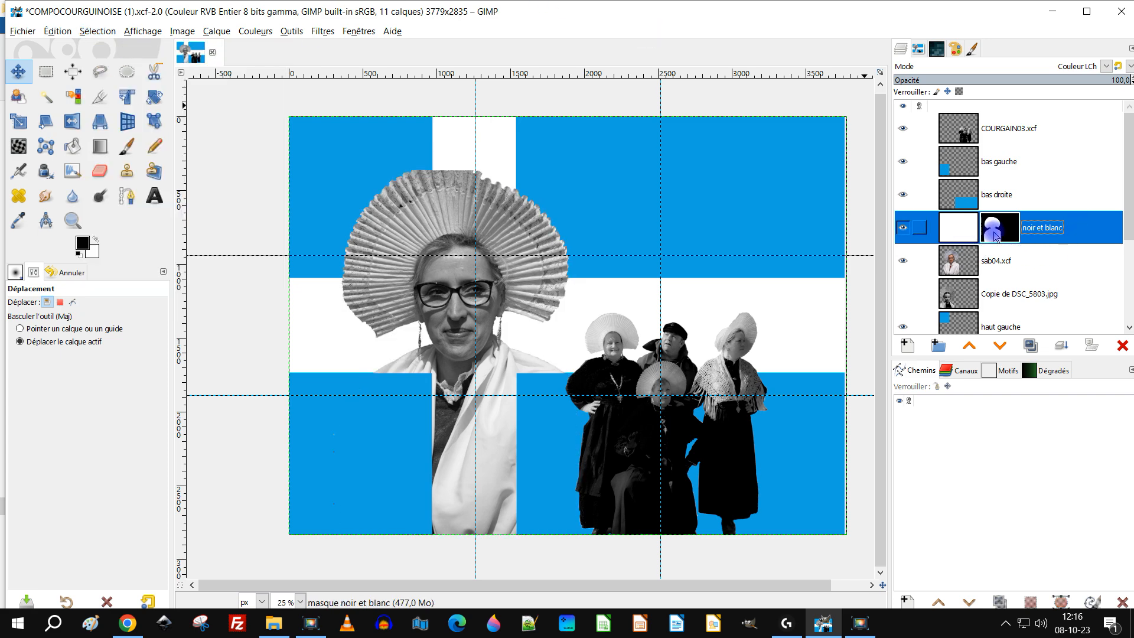
right_click(965, 235)
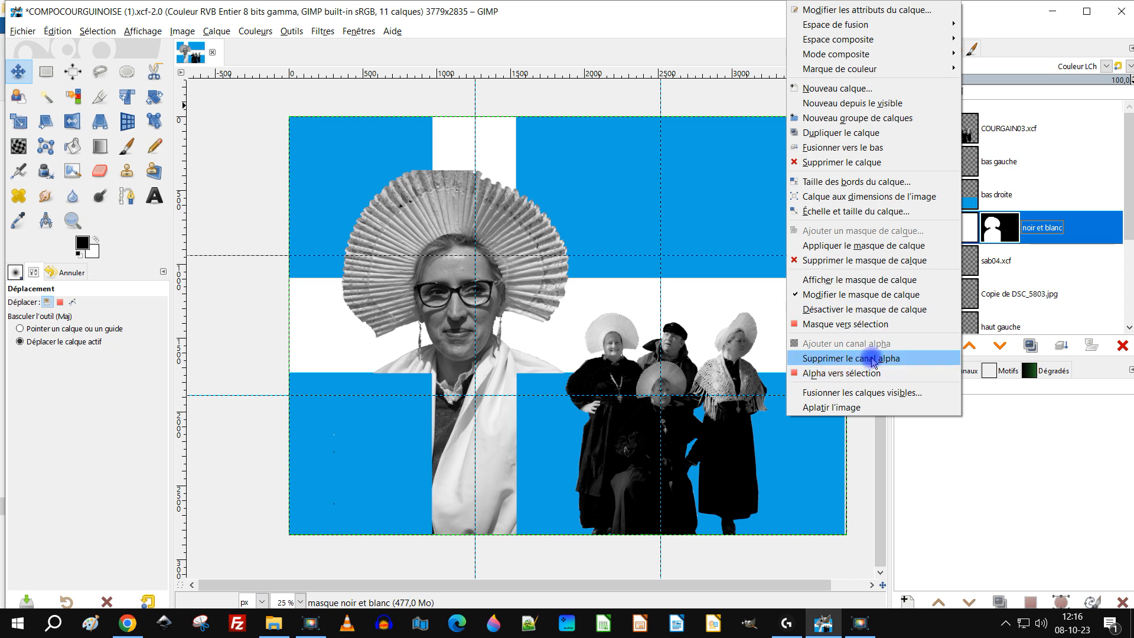
click(863, 245)
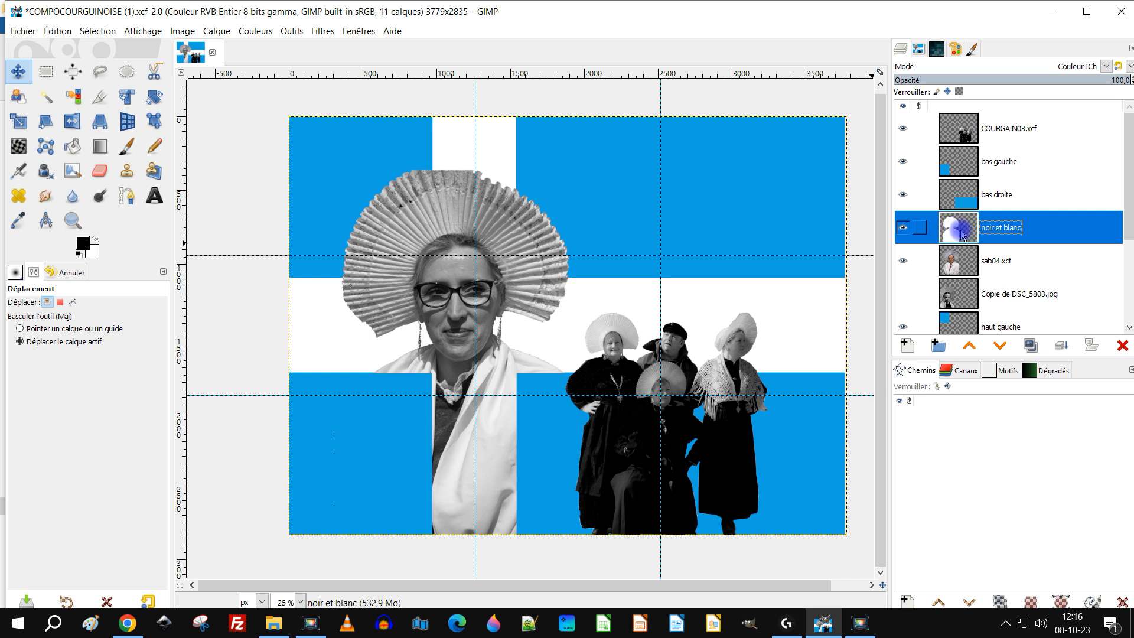
Create a layer group named "noir et blanc sujet principale" directly above the "noir et blanc" layer
click(938, 346)
double_click(1024, 229)
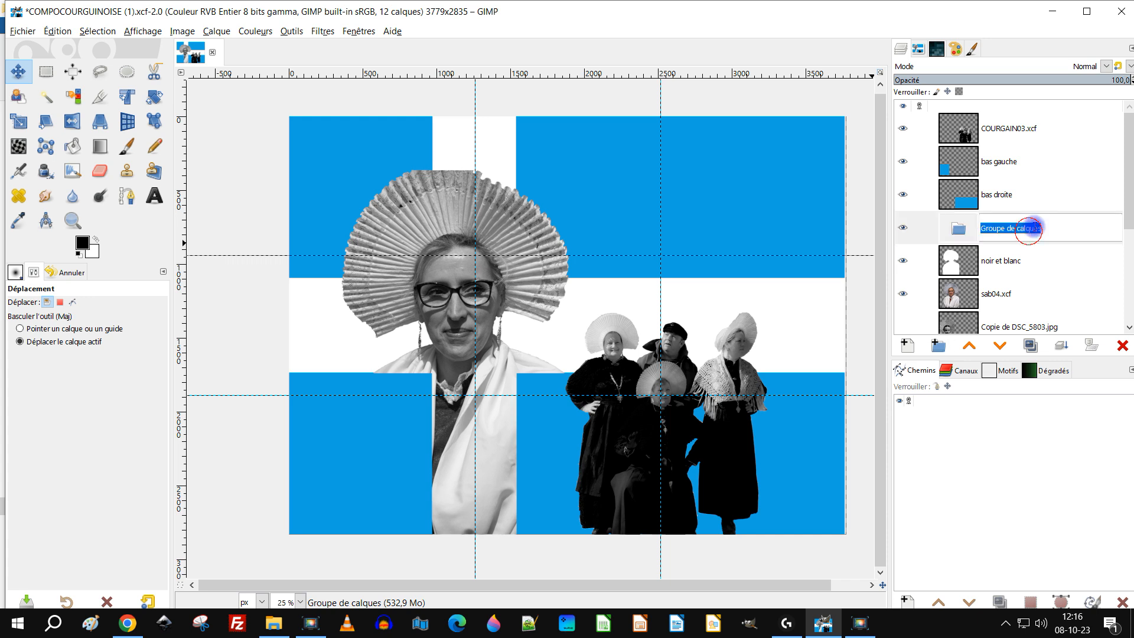
text(noir et blanc sujet princip)
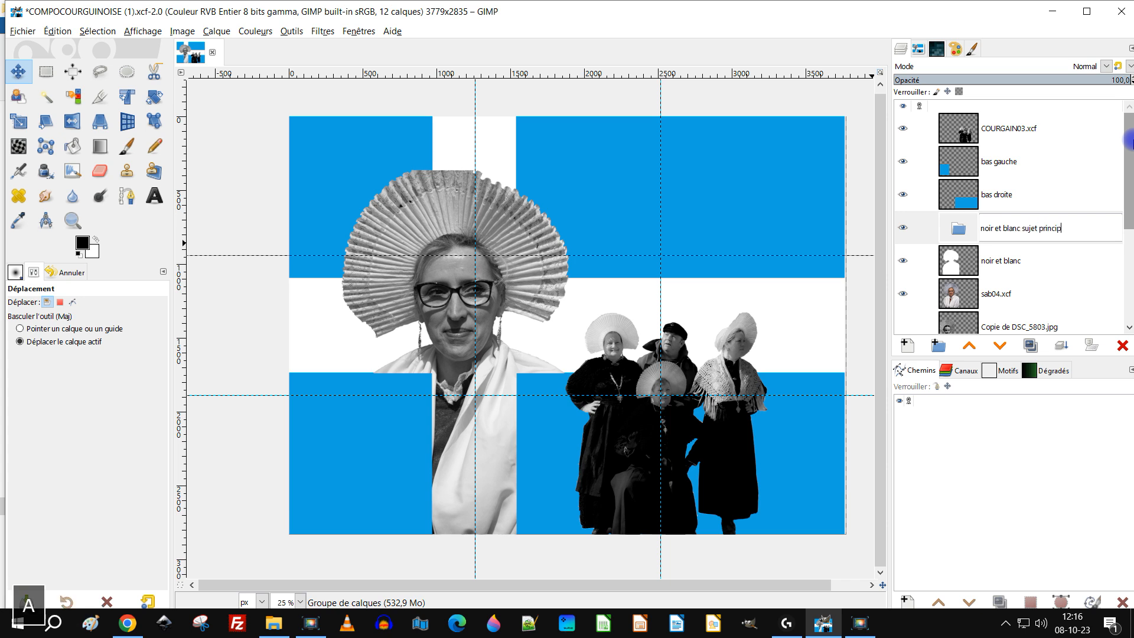
key(Return)
Move the "noir et blanc" and sab04.xcf layers into the "noir et blanc sujet principale" group and collapse it
drag(963, 266, 969, 231)
drag(966, 289, 966, 248)
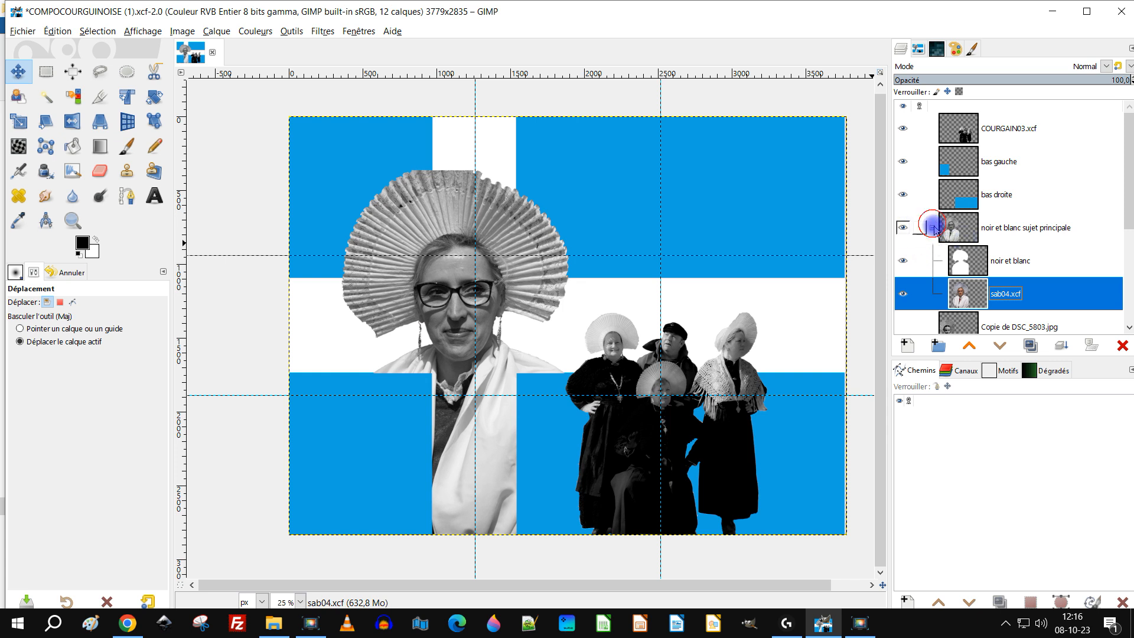
click(932, 227)
click(999, 231)
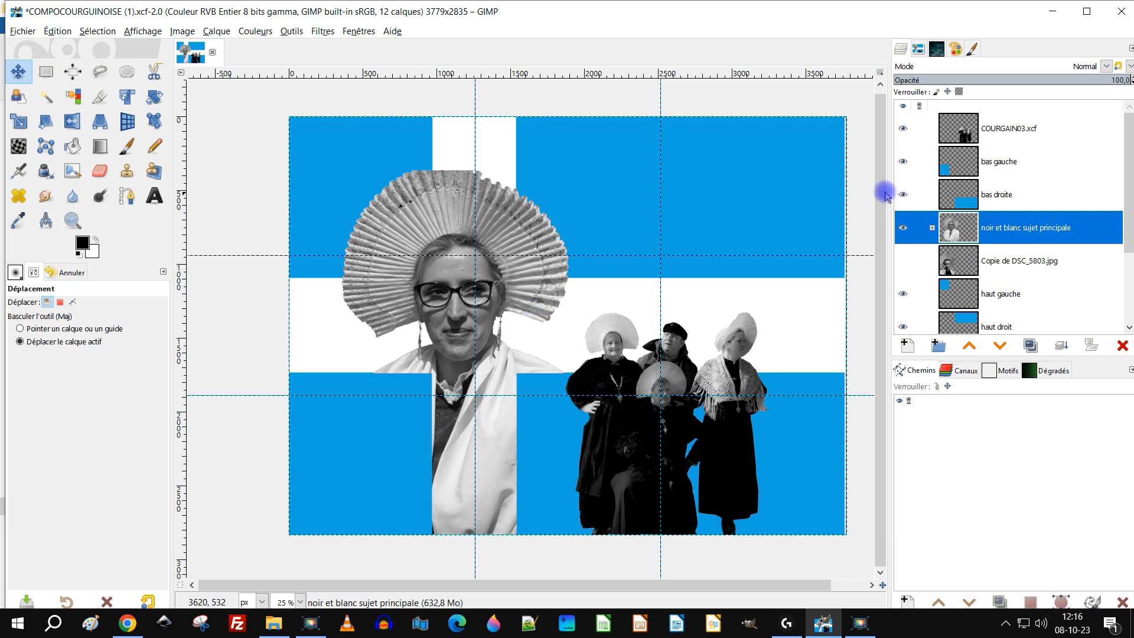
Make the "Copie de DSC_5803.jpg" layer visible and rename it "jeune fille"
scroll(912, 227, down, 1)
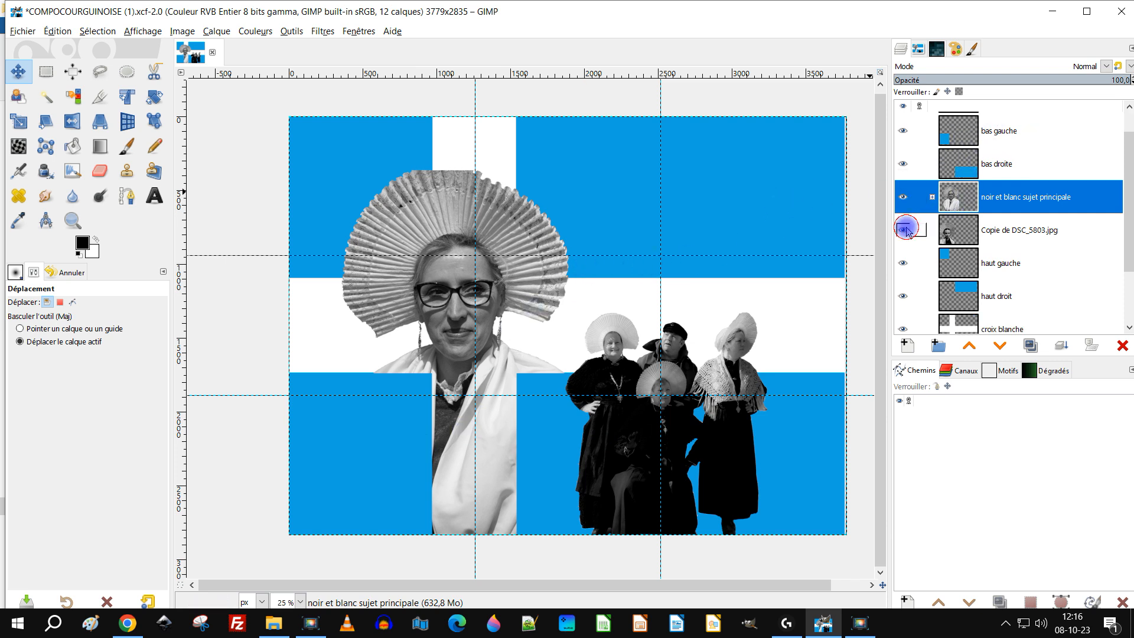
click(903, 230)
click(964, 232)
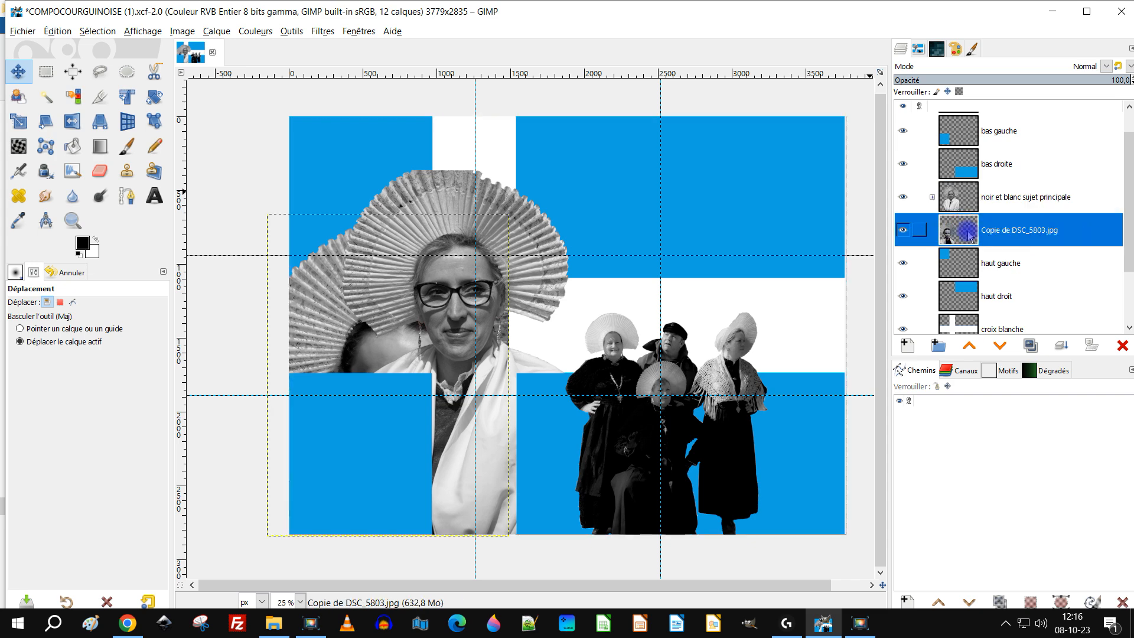
double_click(1028, 231)
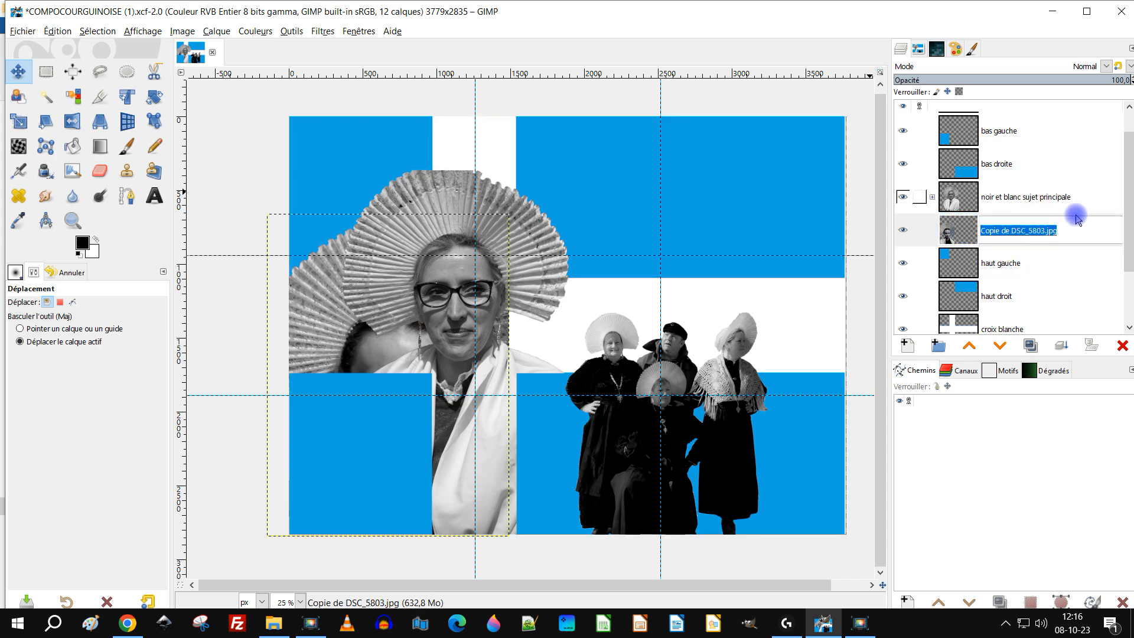
text(fl)
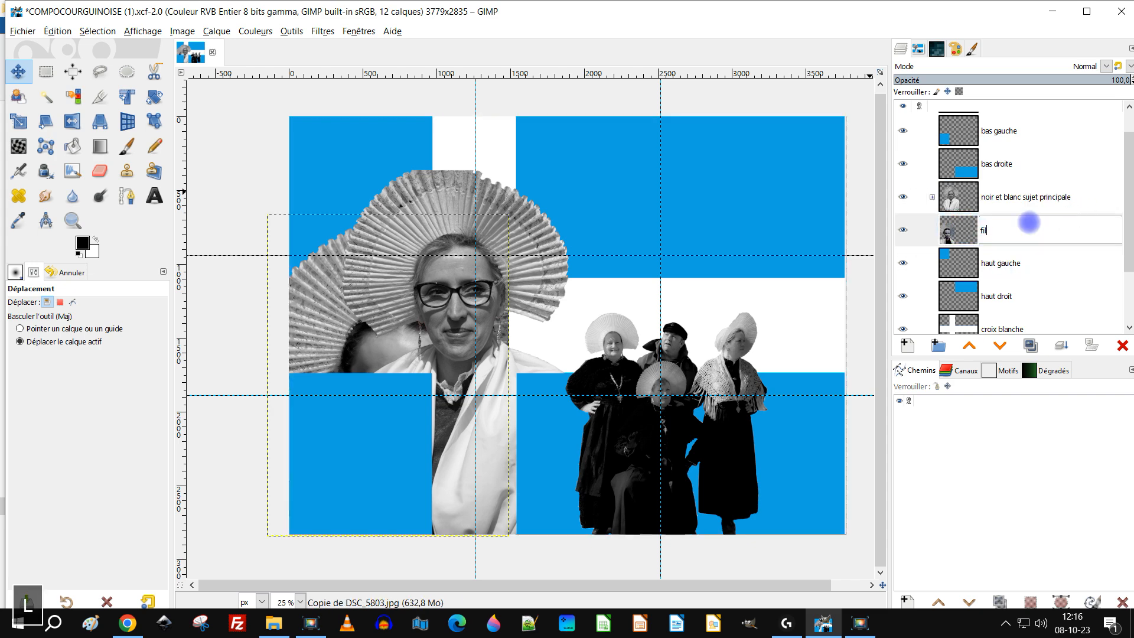
text(lle)
key(Home)
text(jeune)
key(Return)
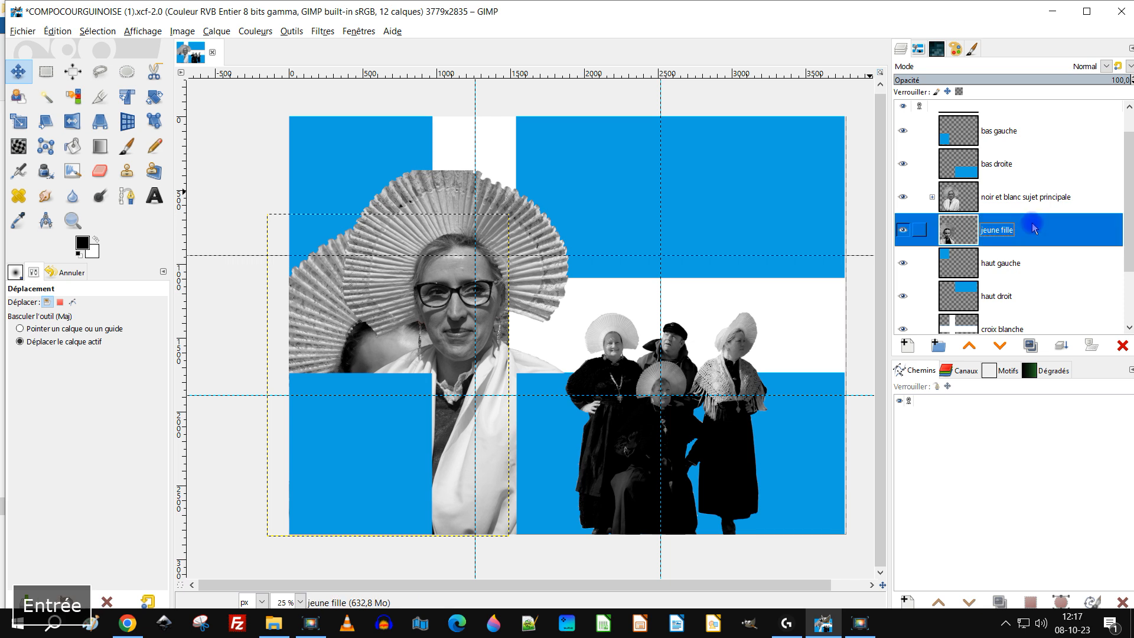
Raise the "jeune fille" layer in the stack to directly above the "bas gauche" layer
click(968, 346)
click(969, 346)
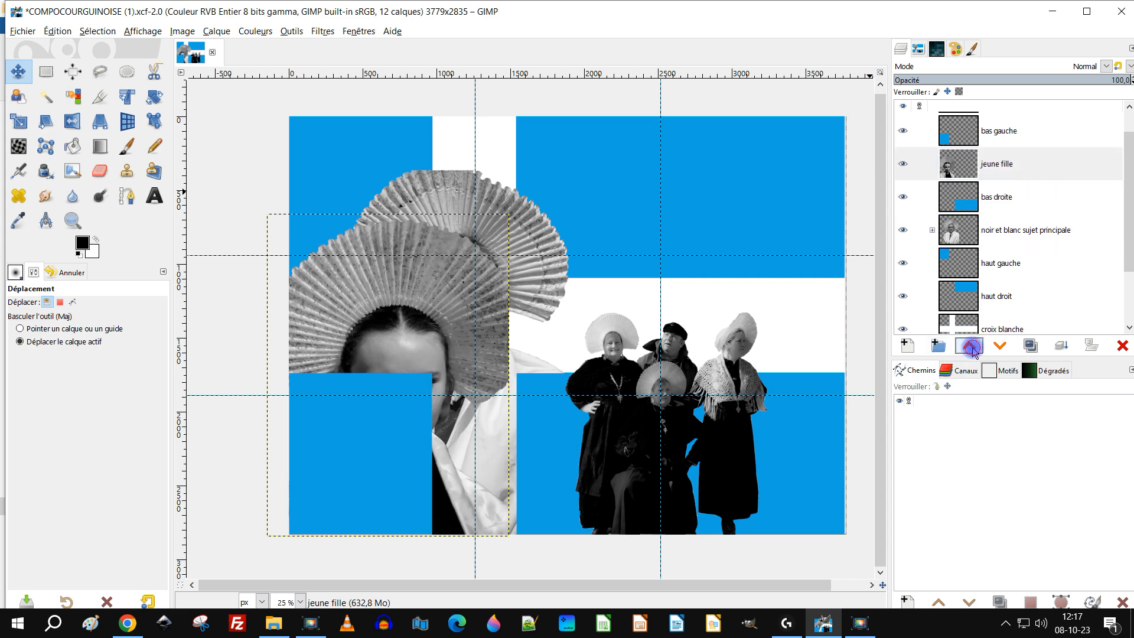
click(971, 347)
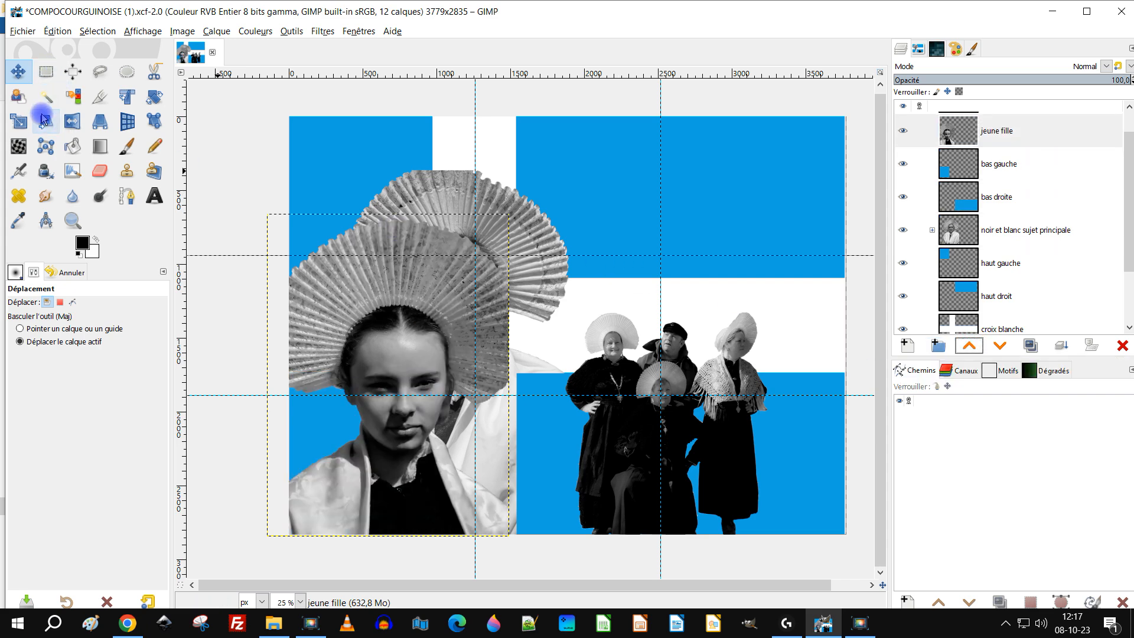
Scale the "jeune fille" layer proportionally to 891 x 1188 px, placing it over the lower-left blue quarter against the image's bottom edge
click(18, 121)
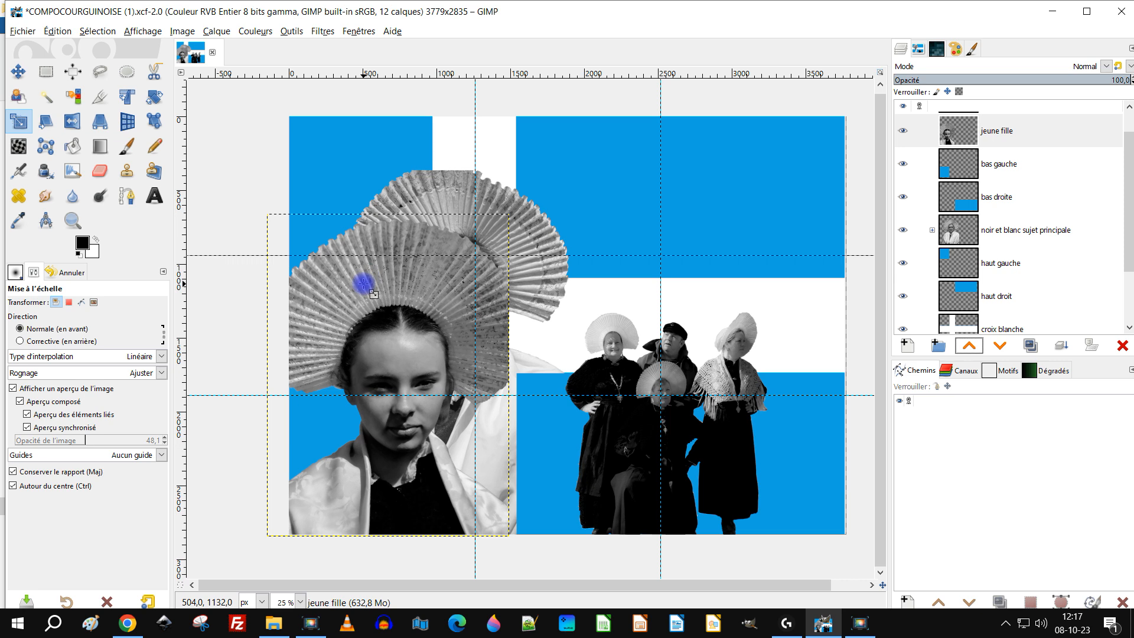
mouse_move(706, 273)
mouse_down()
mouse_move(700, 294)
mouse_move(718, 278)
mouse_up()
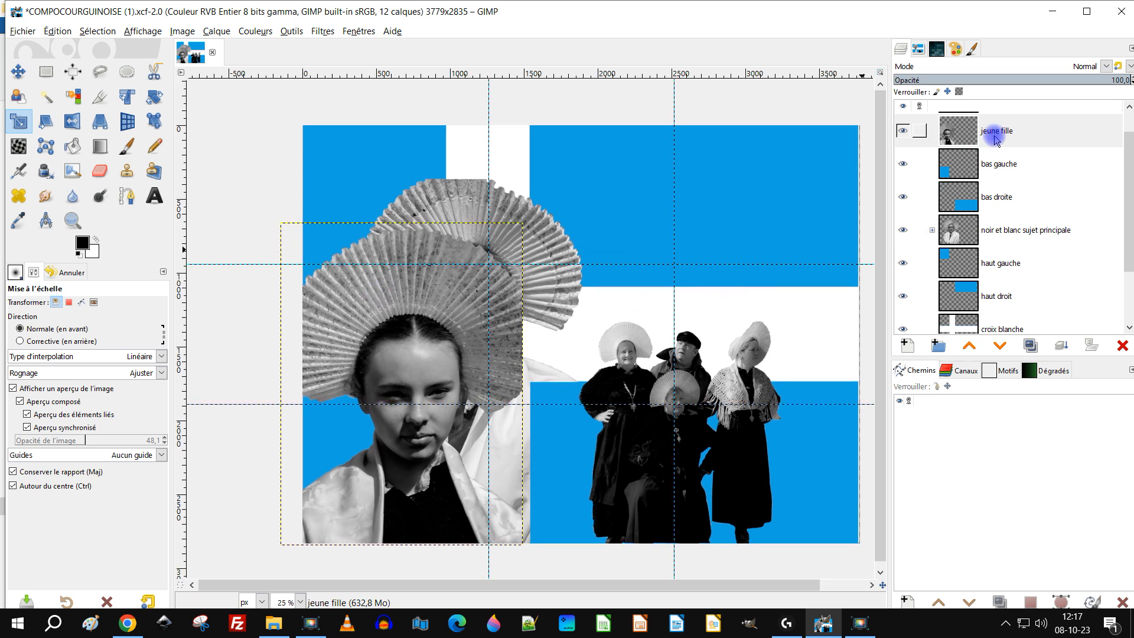
scroll(1009, 179, up, 1)
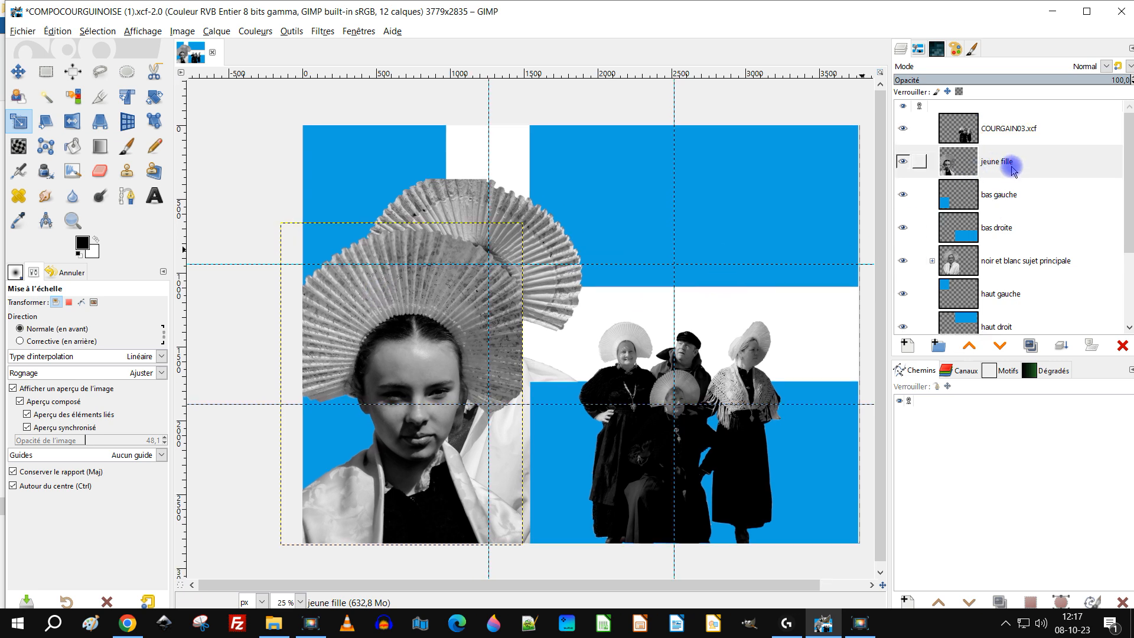
click(967, 161)
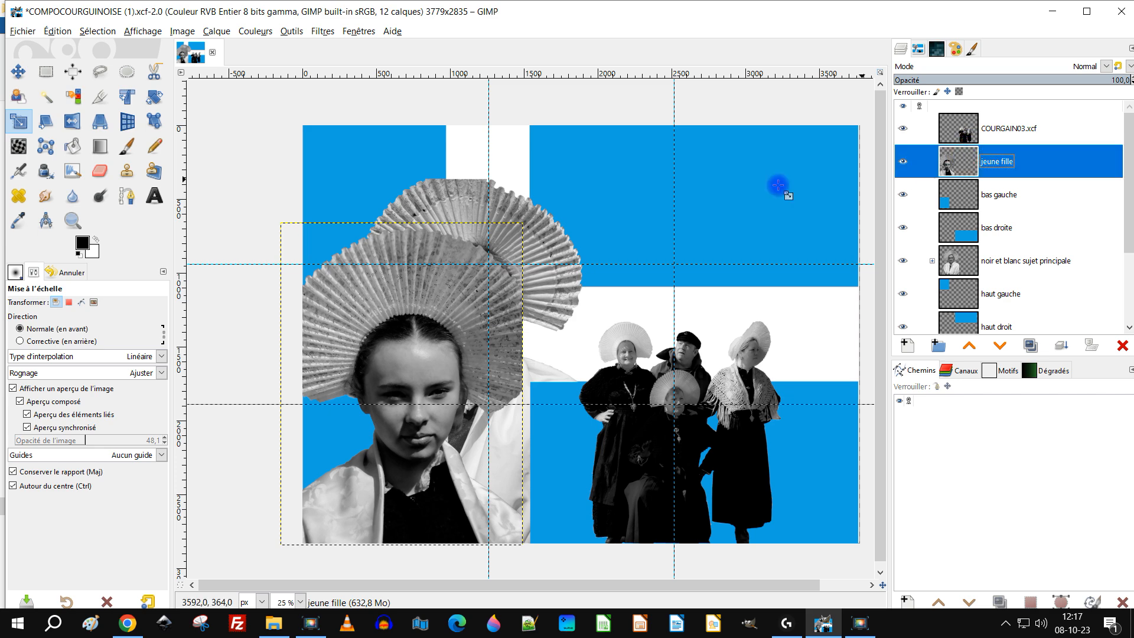
click(425, 326)
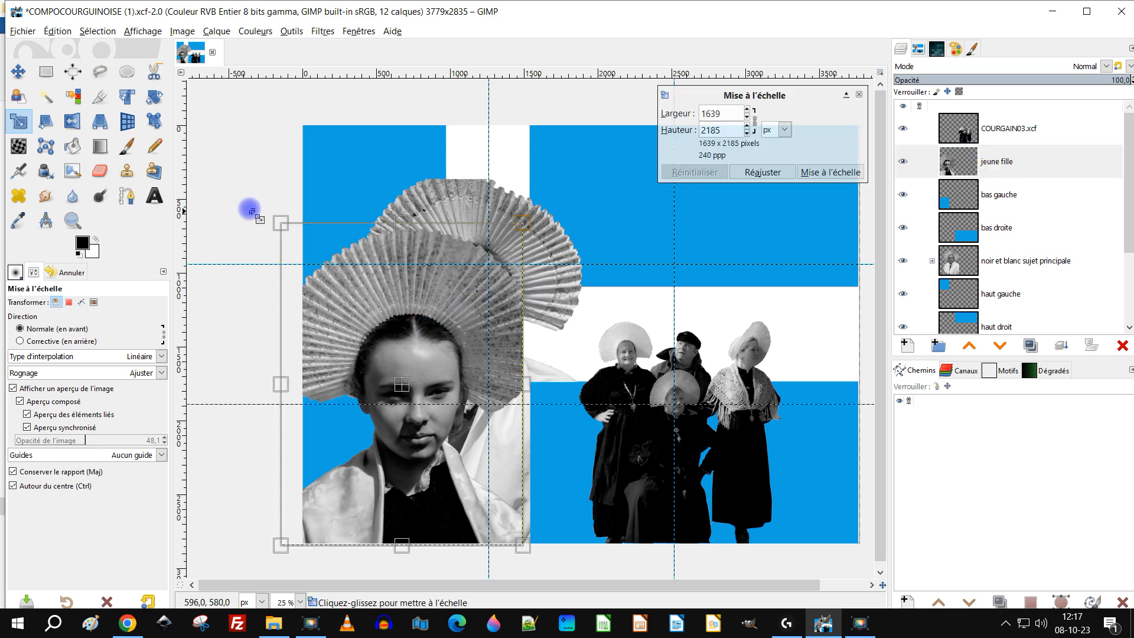
drag(278, 221, 403, 306)
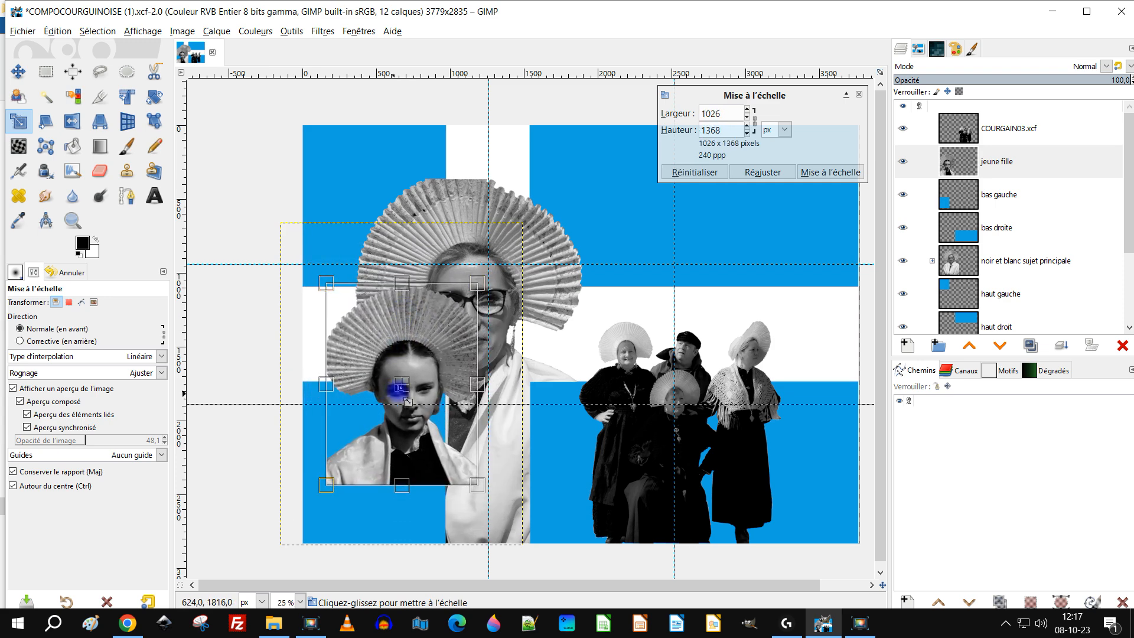
drag(399, 385, 391, 449)
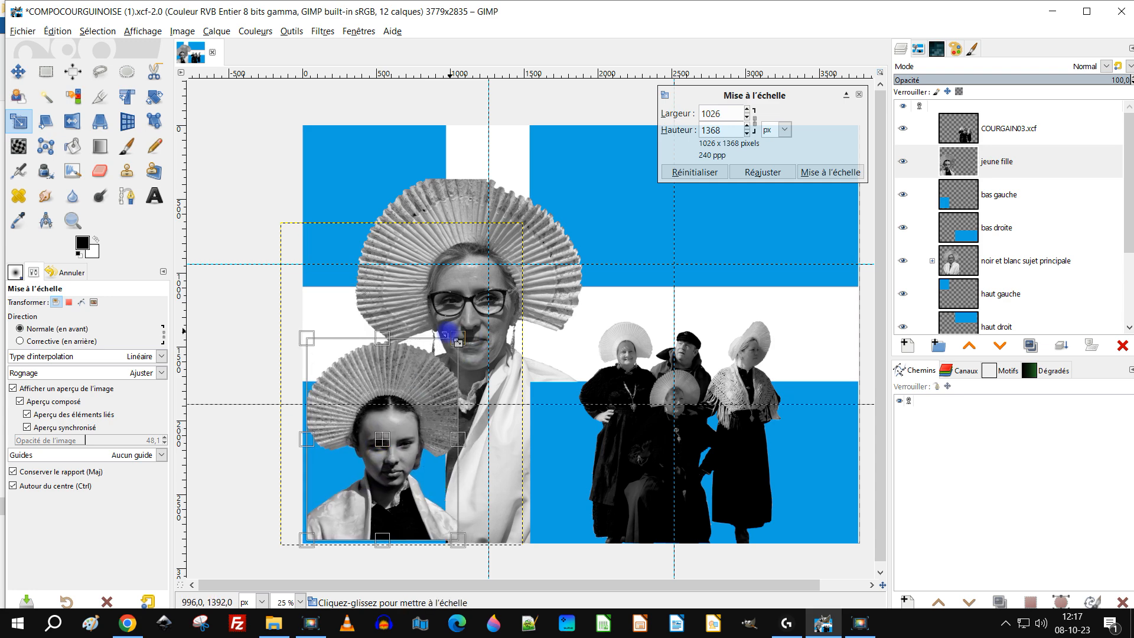
drag(458, 338, 431, 363)
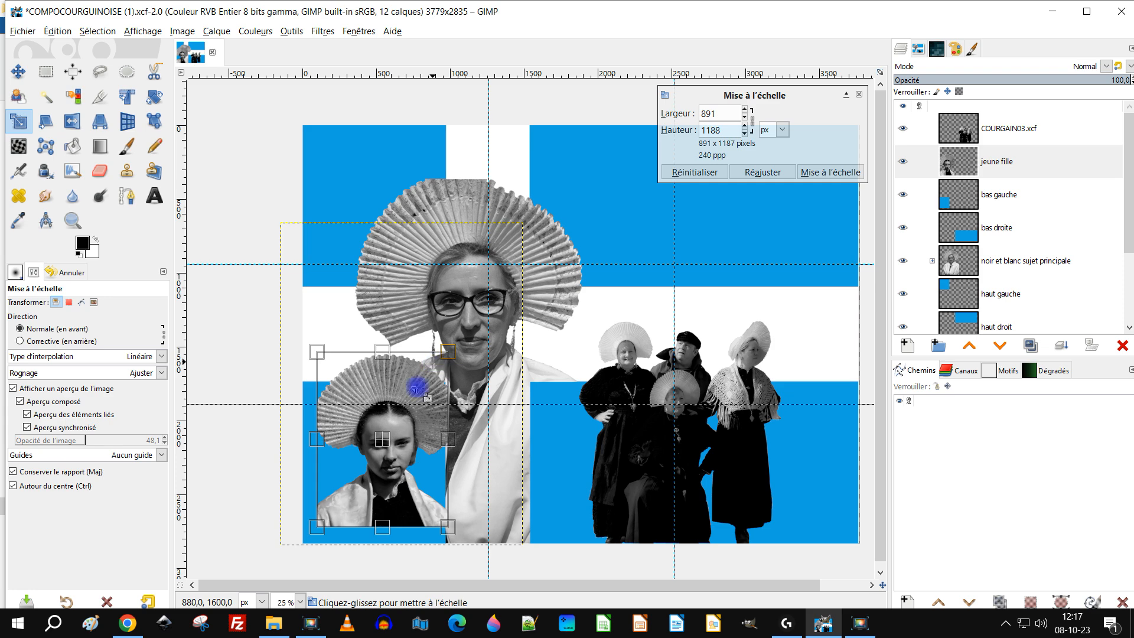
drag(382, 445, 377, 469)
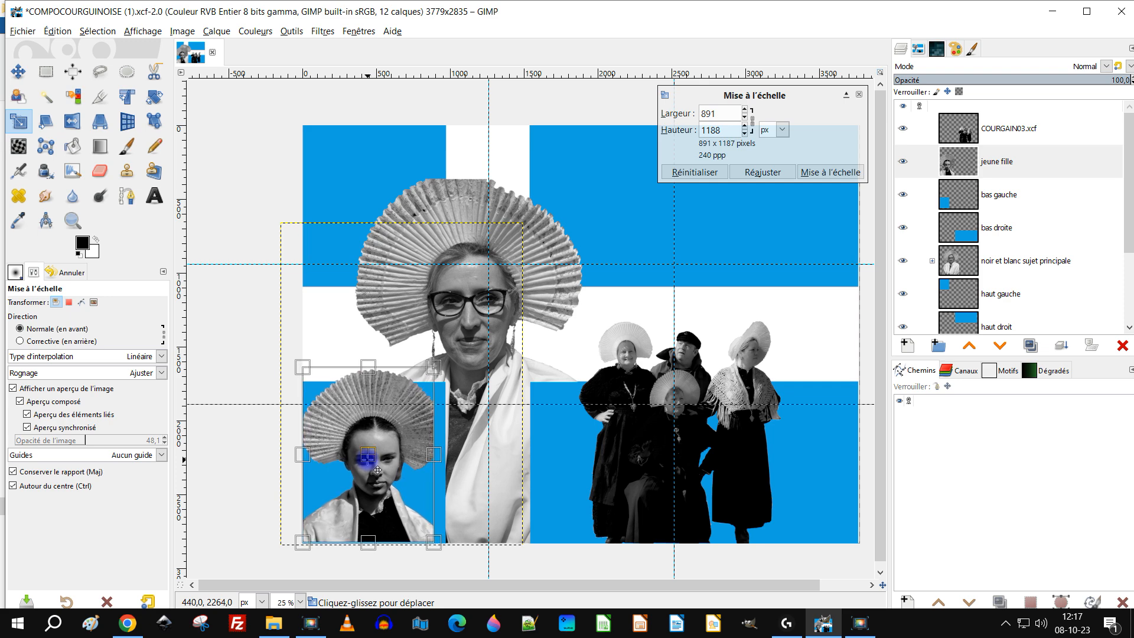
drag(380, 469, 382, 469)
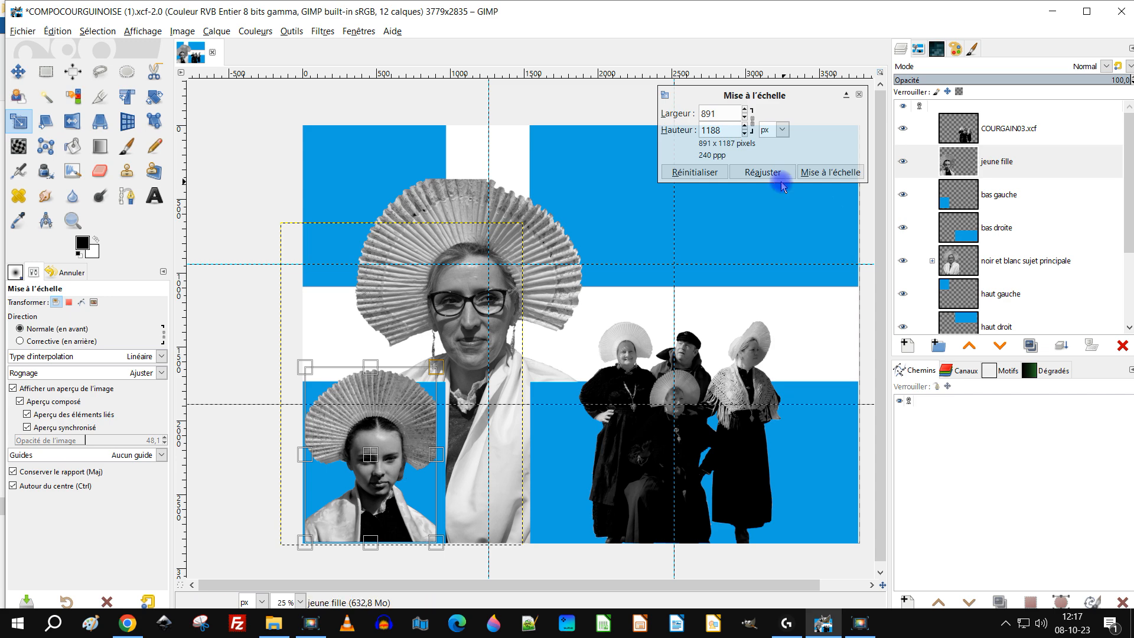
click(846, 173)
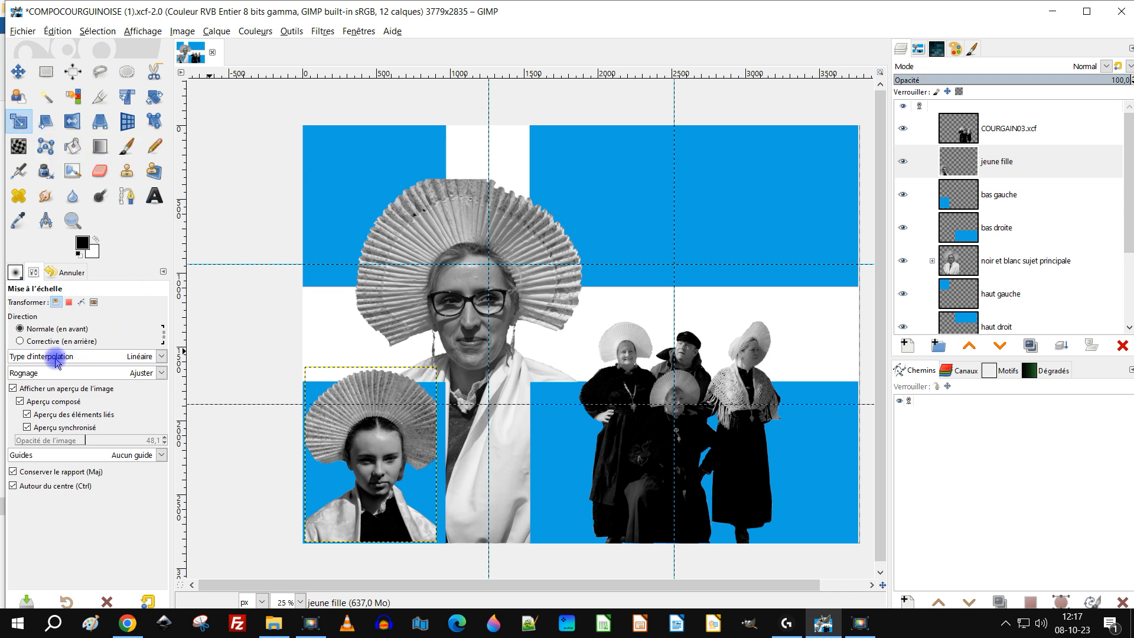
Undo the last scaling of the "jeune fille" layer and set the Scale tool's interpolation to Cubique
click(148, 356)
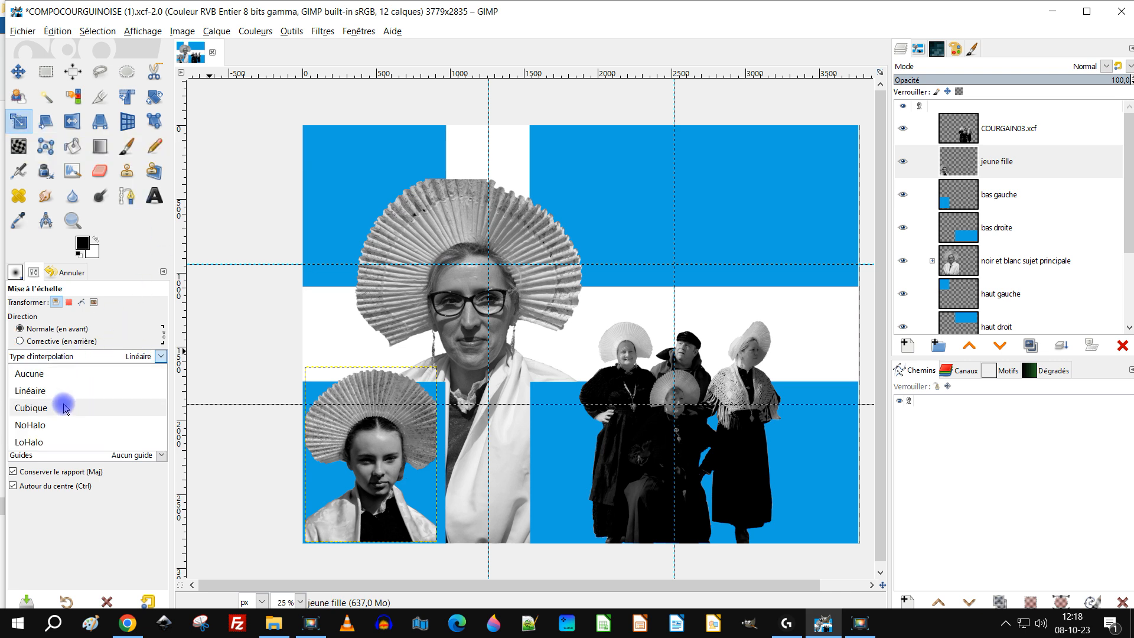
click(100, 360)
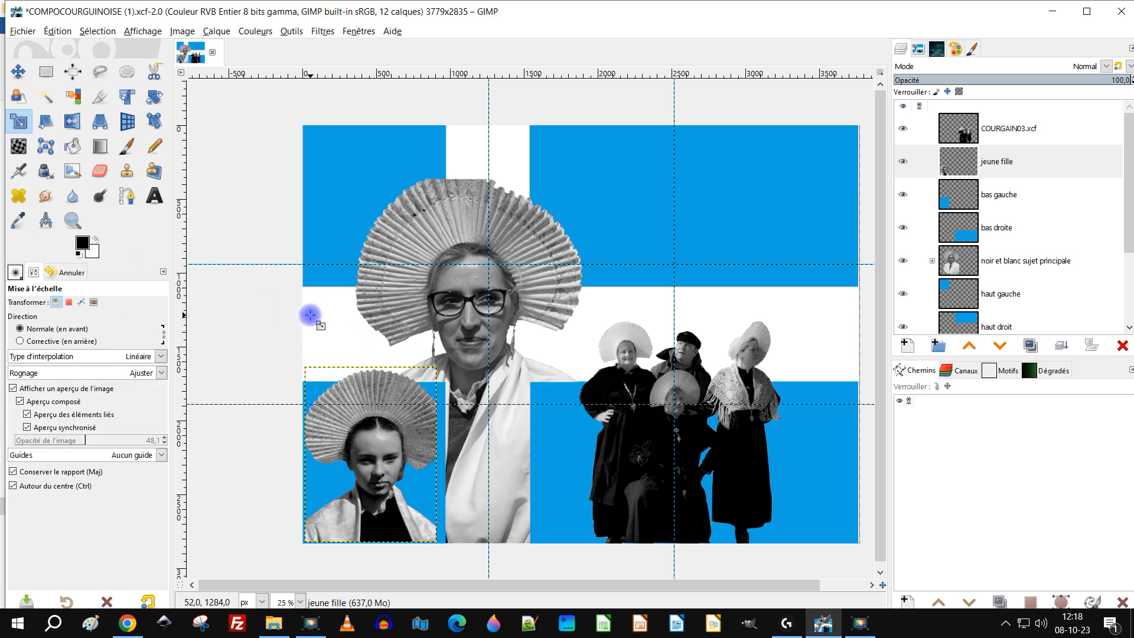
key(ctrl+z)
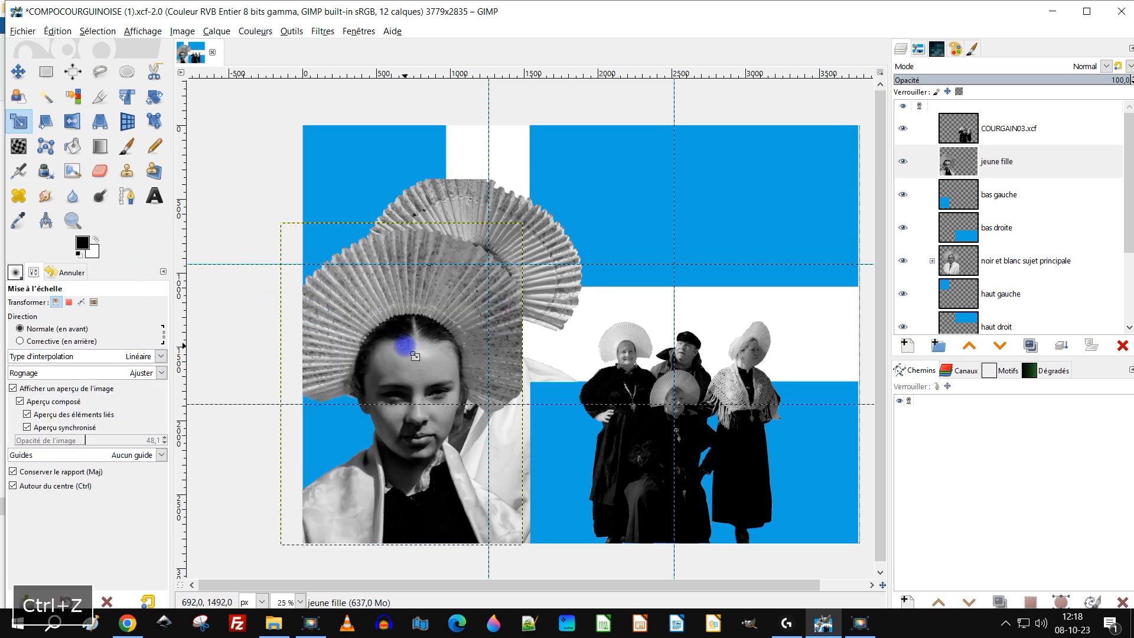
click(142, 356)
click(122, 405)
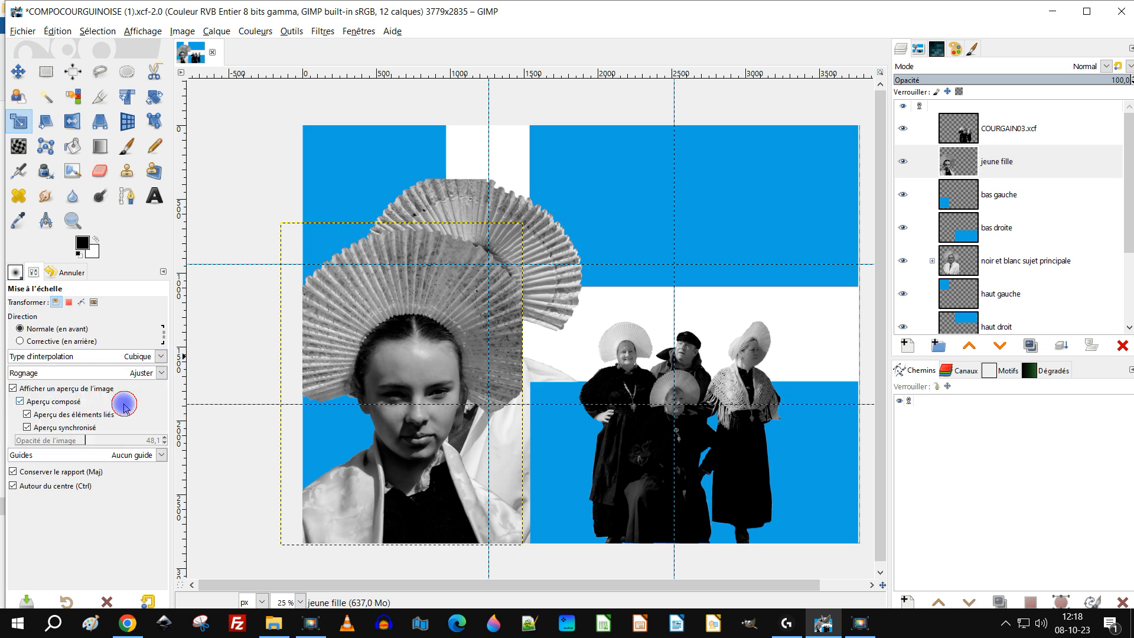
Scale the "jeune fille" layer proportionally to 842 x 1123 px, placing it over the lower-left blue quarter in the image's bottom-left corner
click(389, 349)
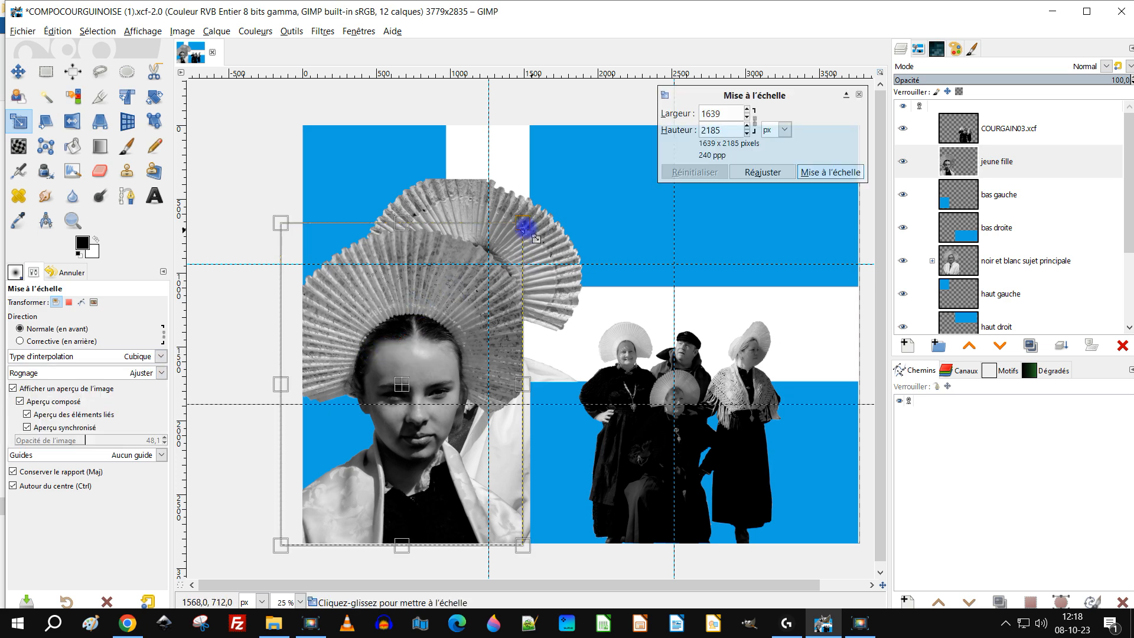
drag(521, 223, 435, 311)
drag(399, 392, 401, 437)
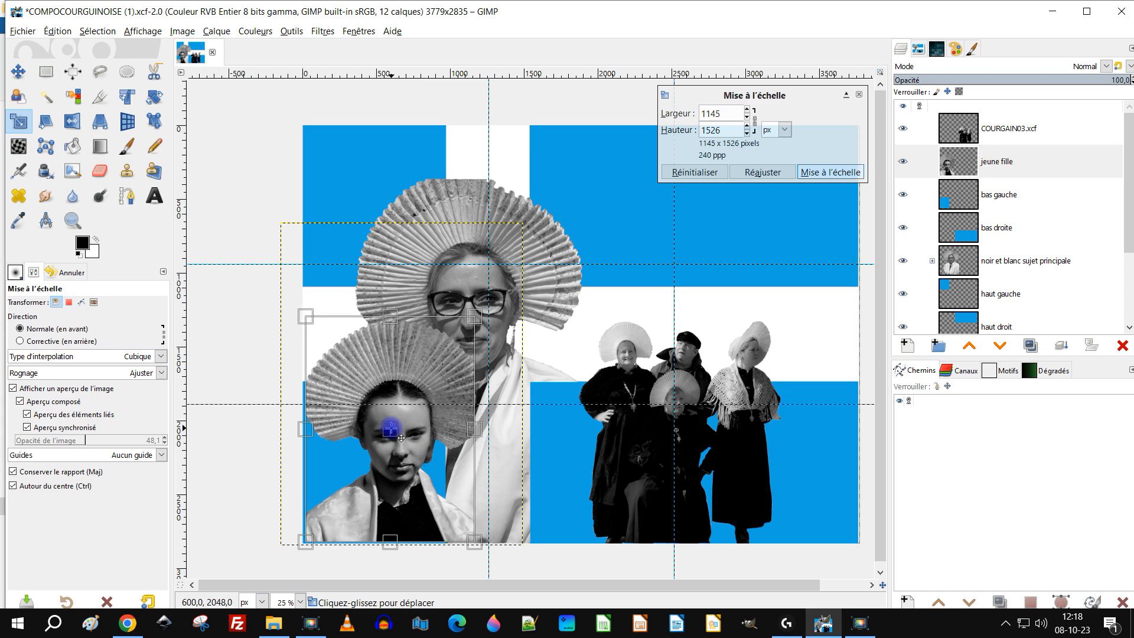
drag(472, 317, 458, 338)
drag(388, 456, 384, 465)
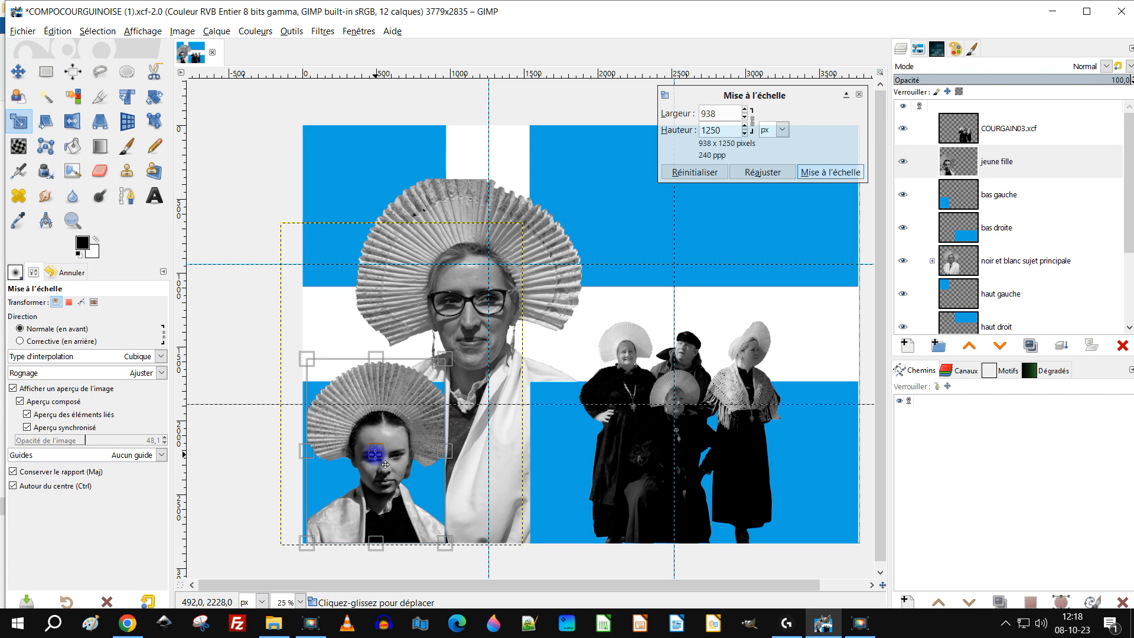
drag(385, 464, 384, 464)
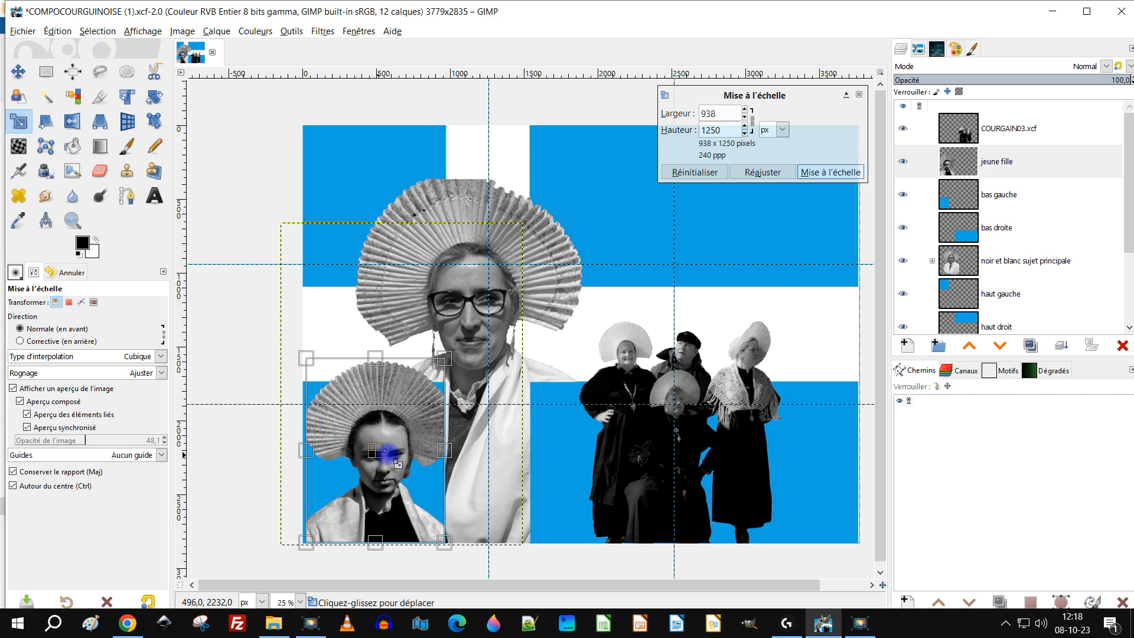
drag(444, 360, 431, 377)
drag(375, 451, 373, 471)
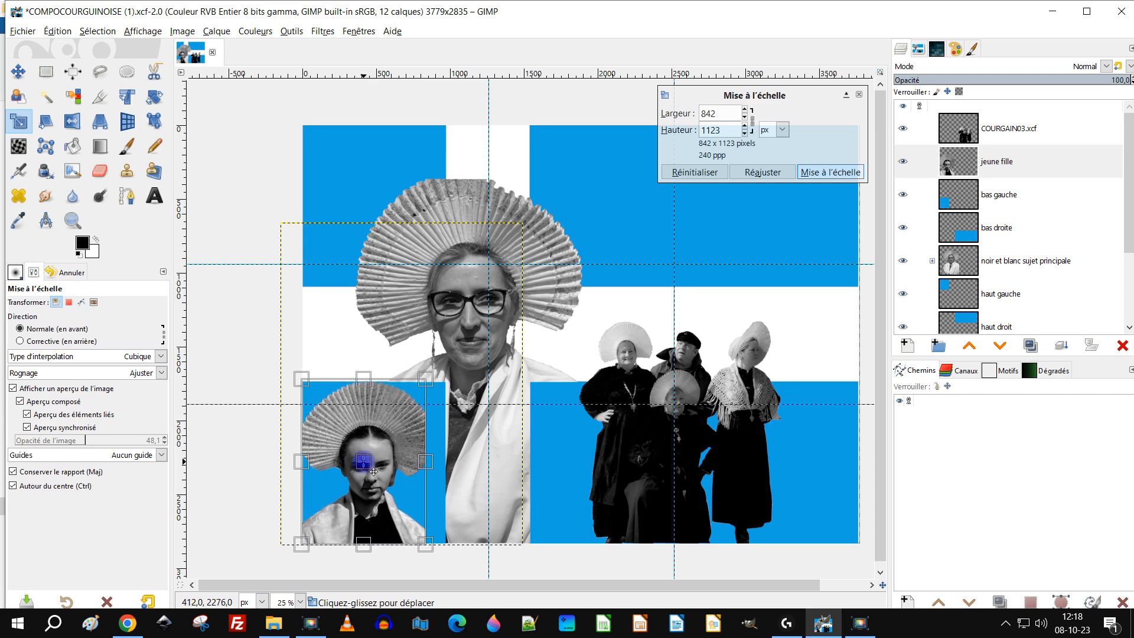
drag(375, 471, 373, 471)
click(829, 172)
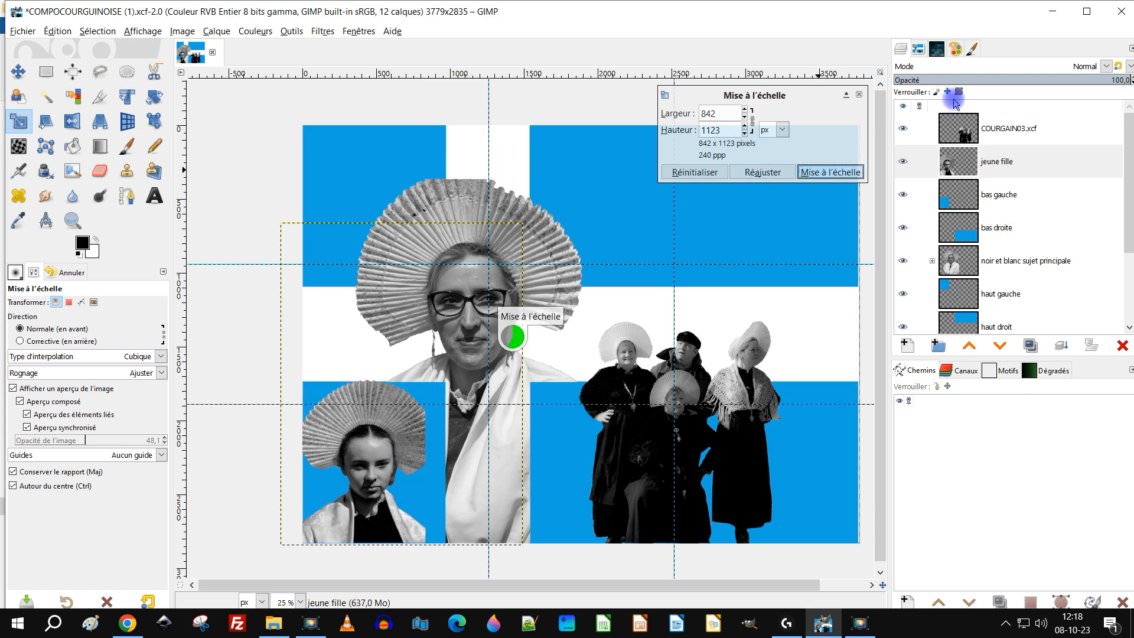
Extend the "jeune fille" layer's boundary to the image dimensions
right_click(966, 166)
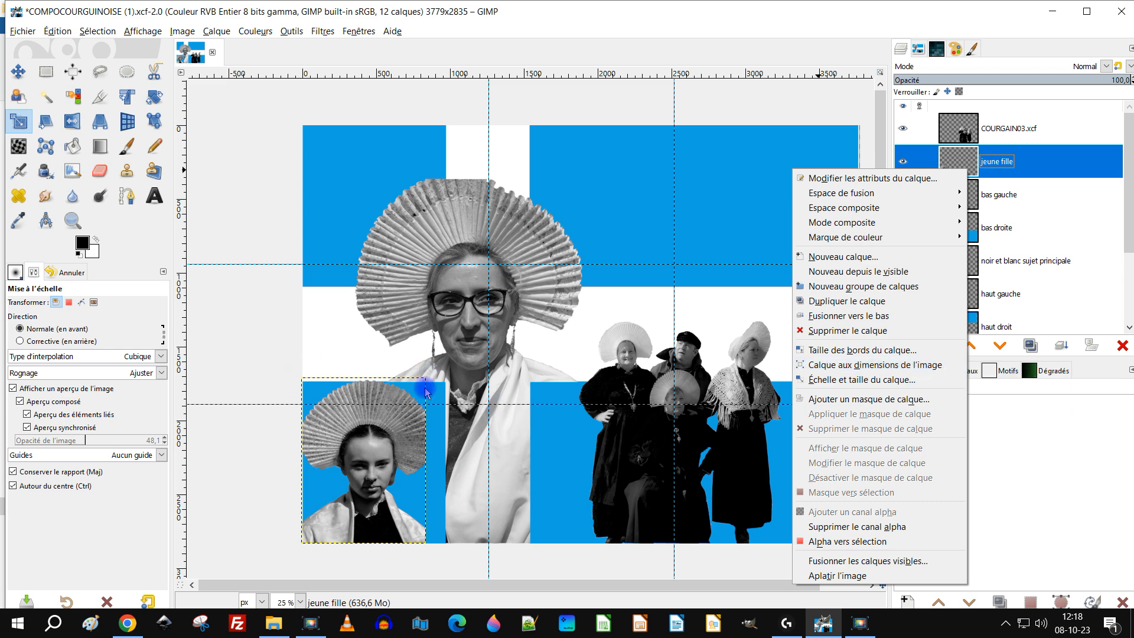
click(927, 365)
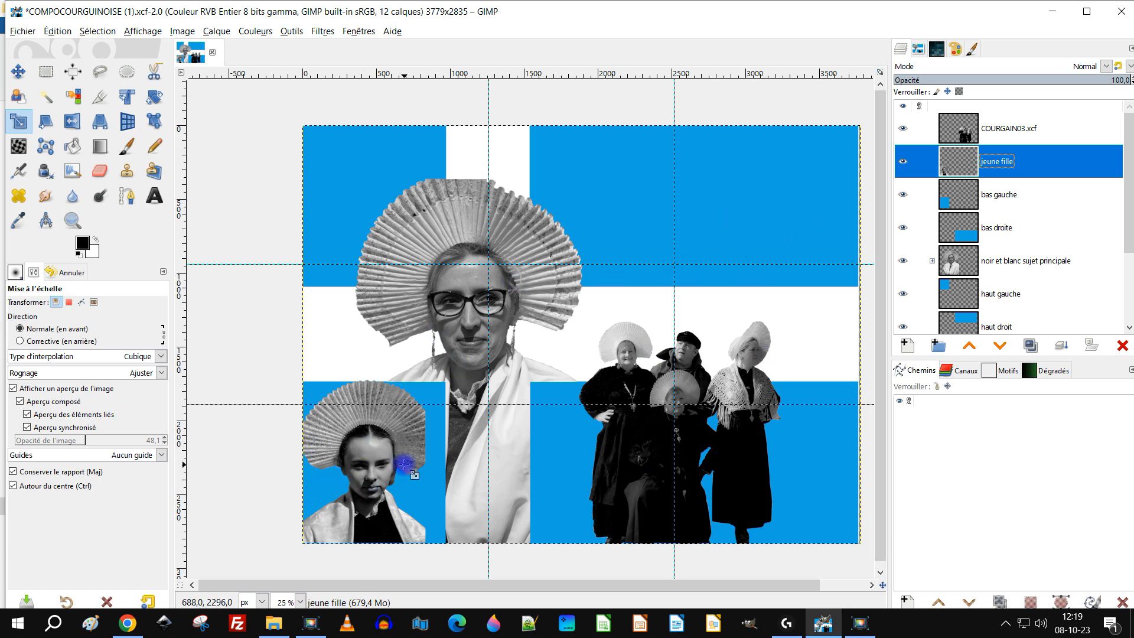
scroll(1016, 212, down, 3)
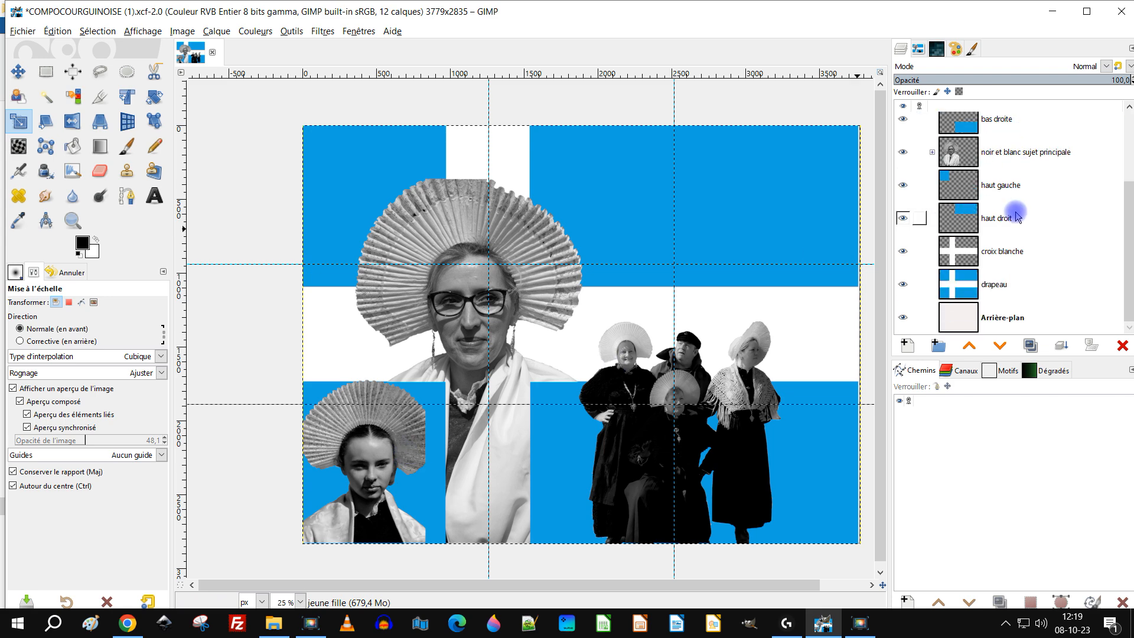
scroll(1017, 217, up, 3)
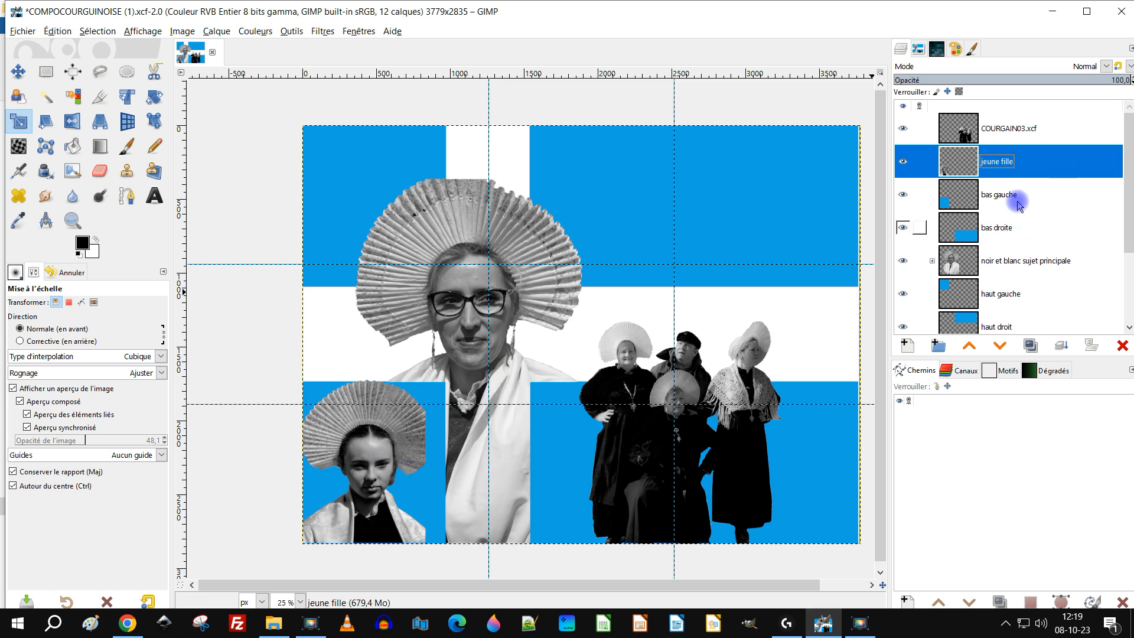
Expand the main subject's black-and-white layer group and rename it "noir et blanc sujet principal"
click(933, 262)
scroll(974, 195, down, 3)
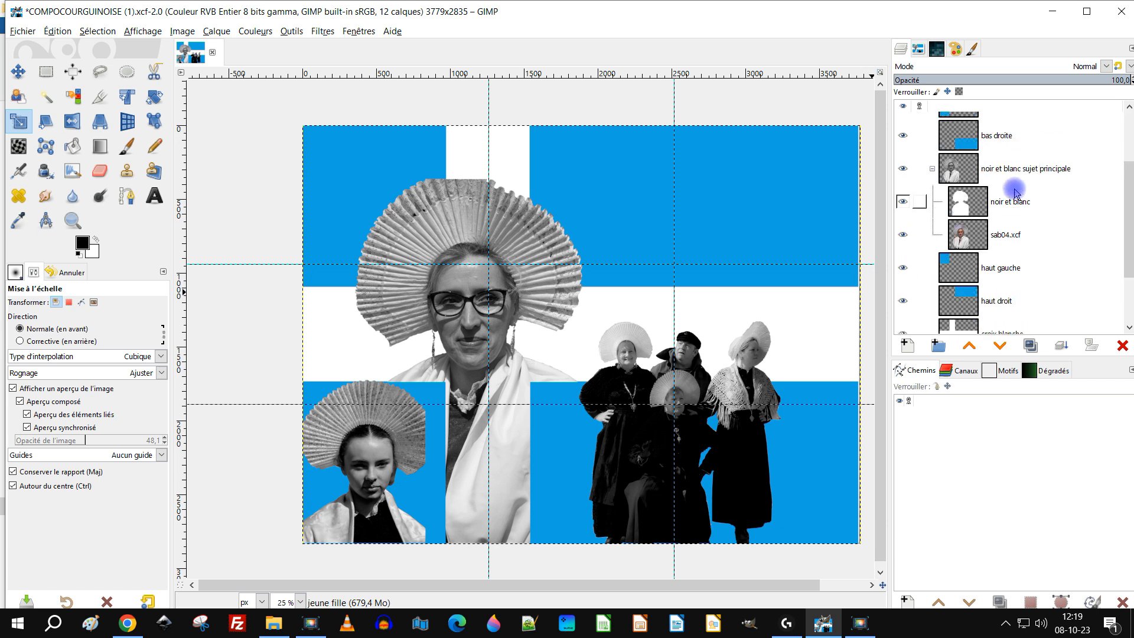
click(1012, 172)
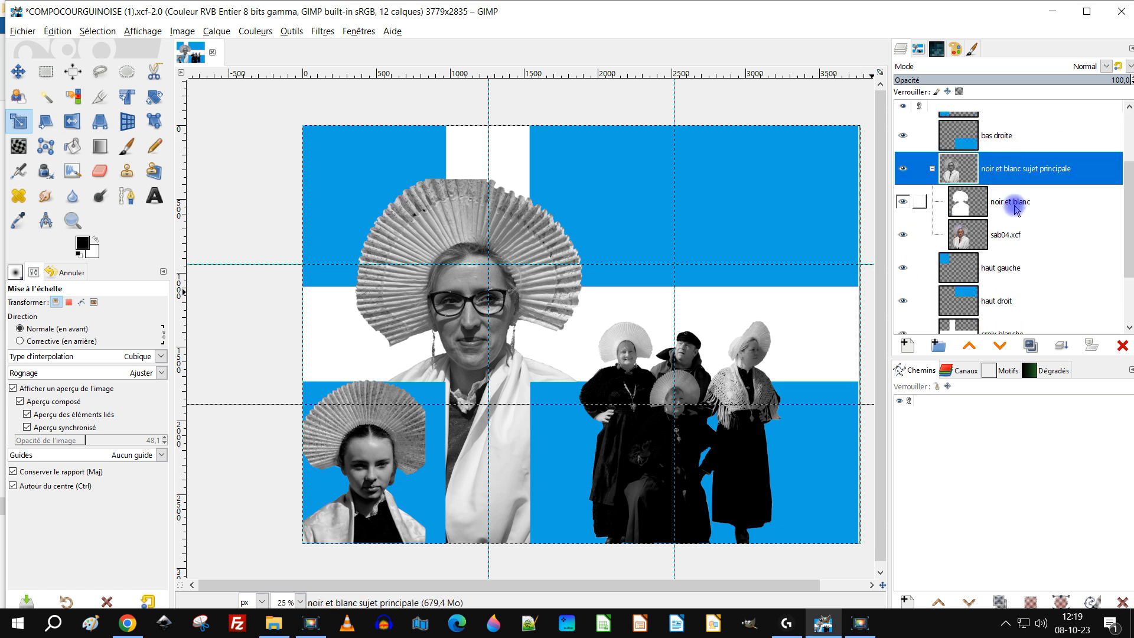
double_click(1076, 169)
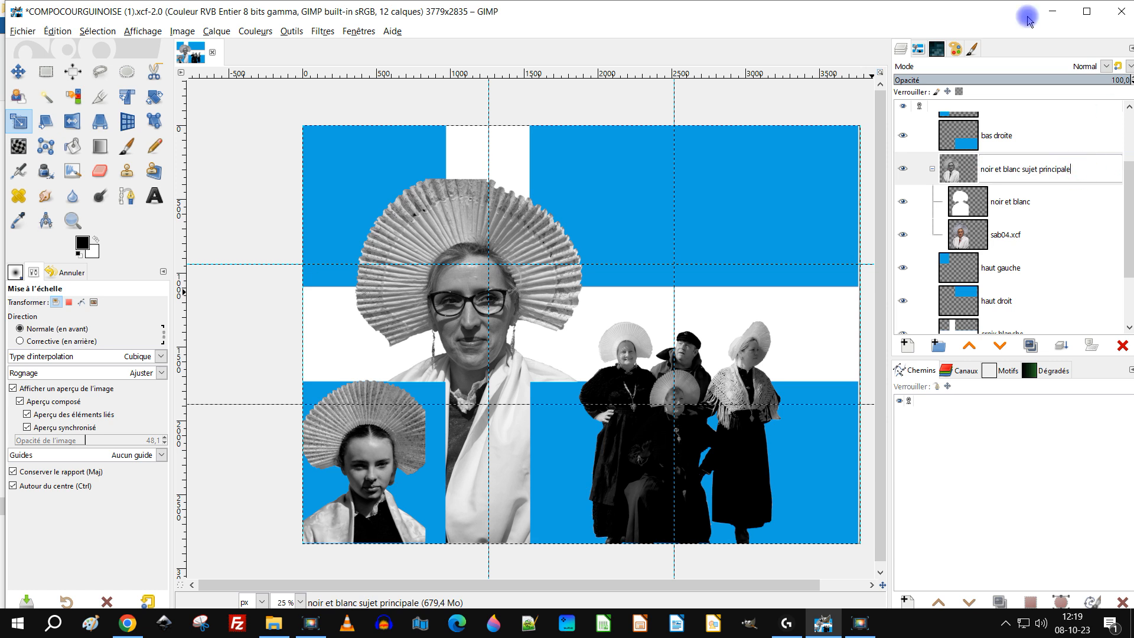
key(BackSpace)
key(Return)
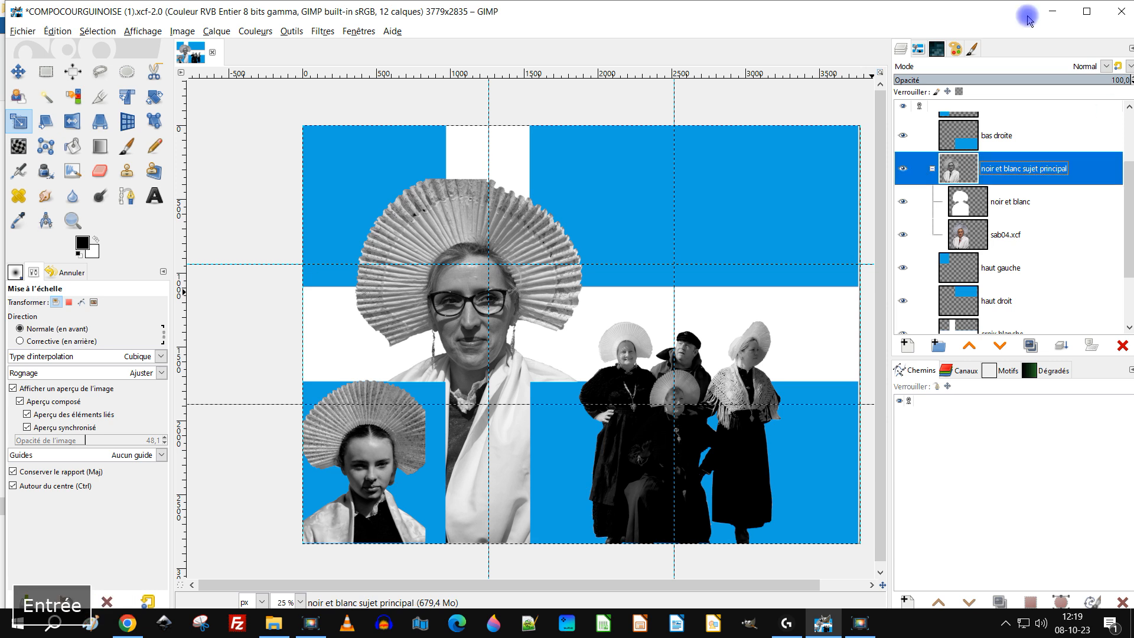
Set the opacity of the "noir et blanc" layer inside the main subject group to 51
click(970, 209)
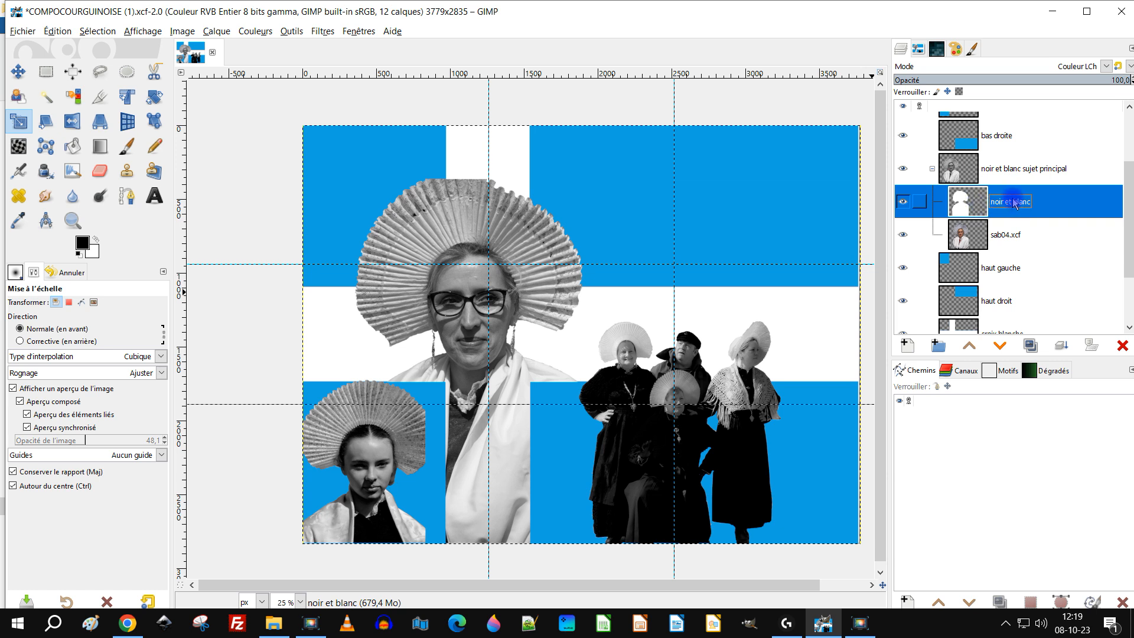
click(1014, 82)
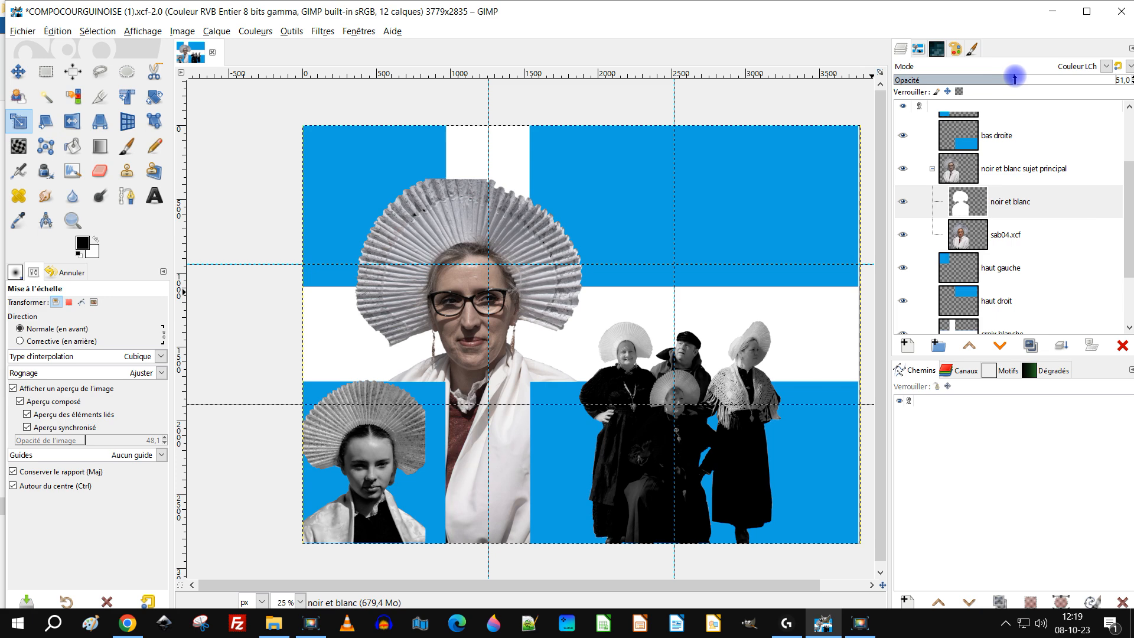
scroll(966, 240, down, 3)
scroll(987, 213, up, 4)
scroll(987, 213, up, 2)
Create a transparent layer named "colorié" in Couleur LCh mode directly above the "jeune fille" layer
click(968, 173)
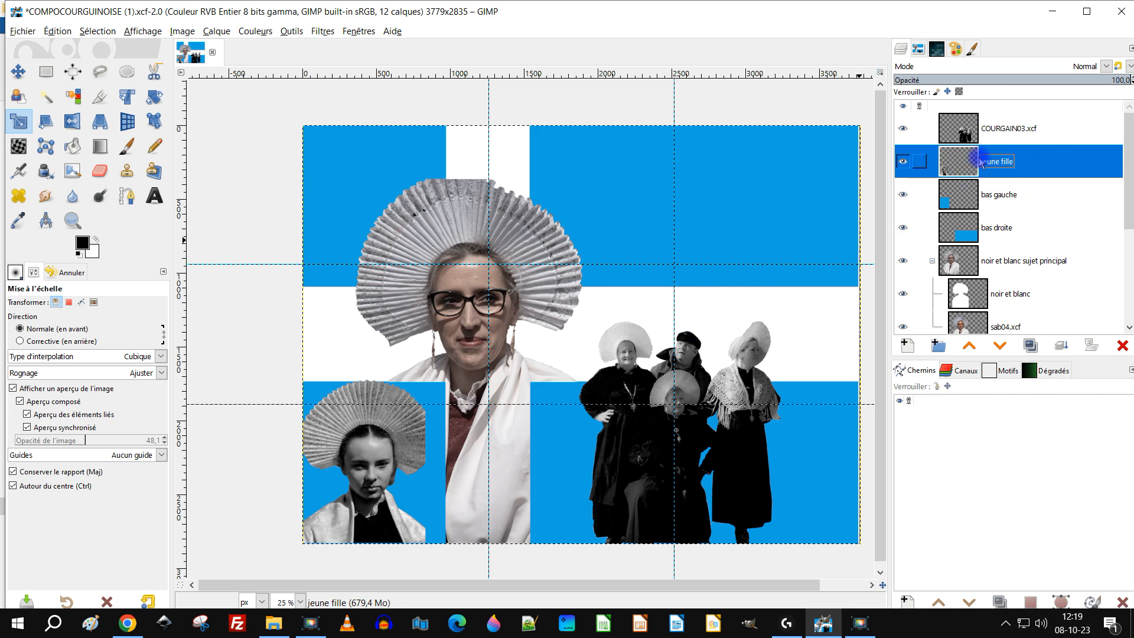
click(919, 352)
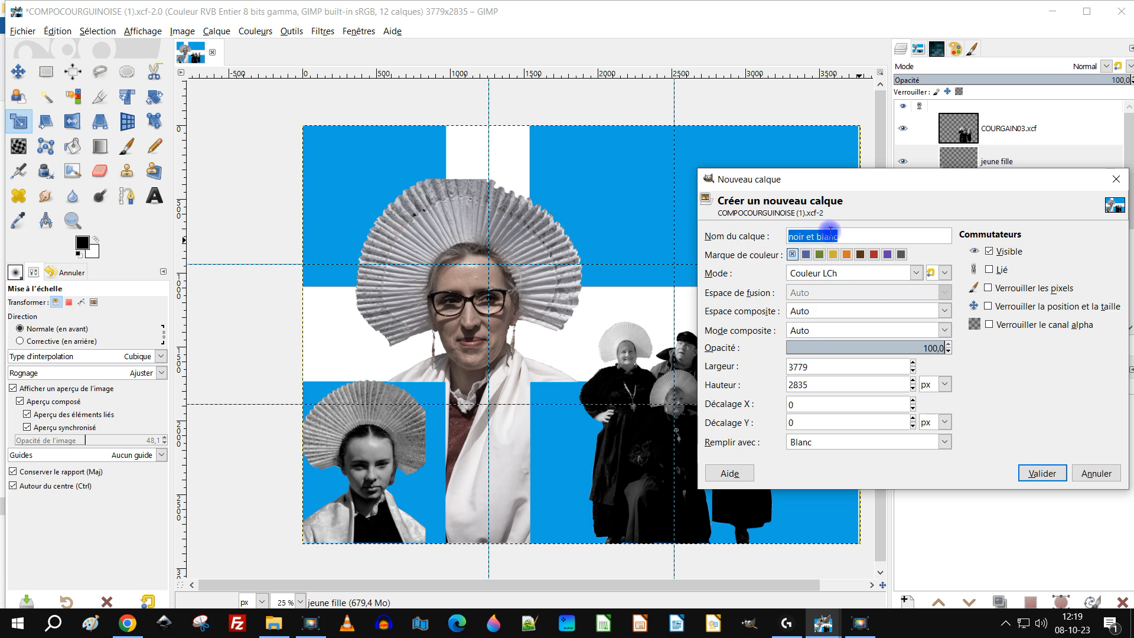
text(colorié)
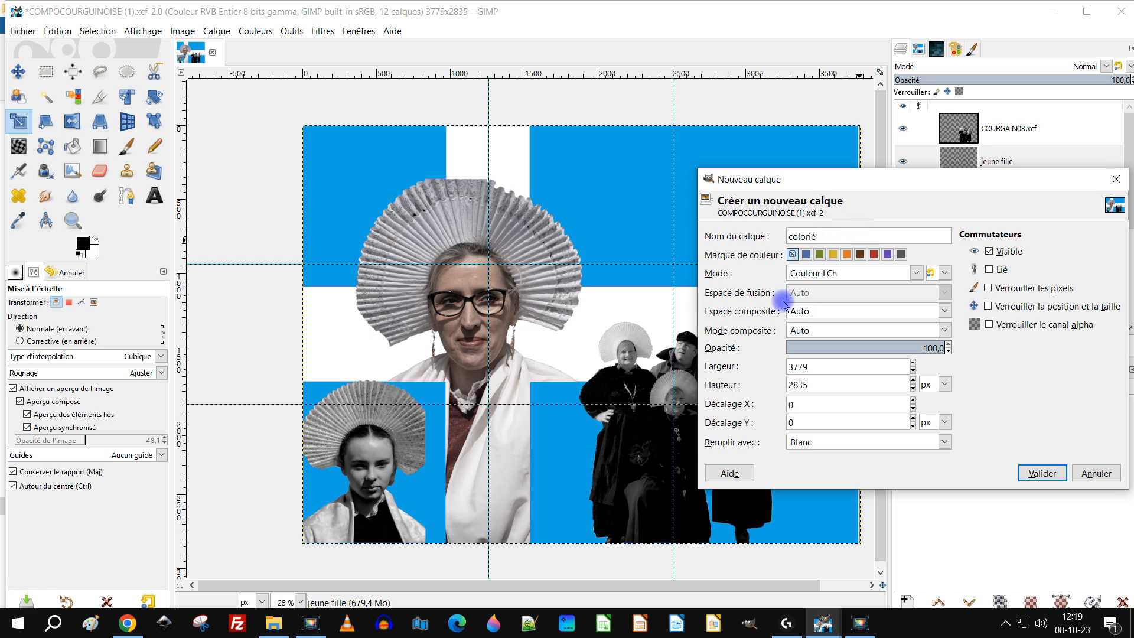
click(826, 444)
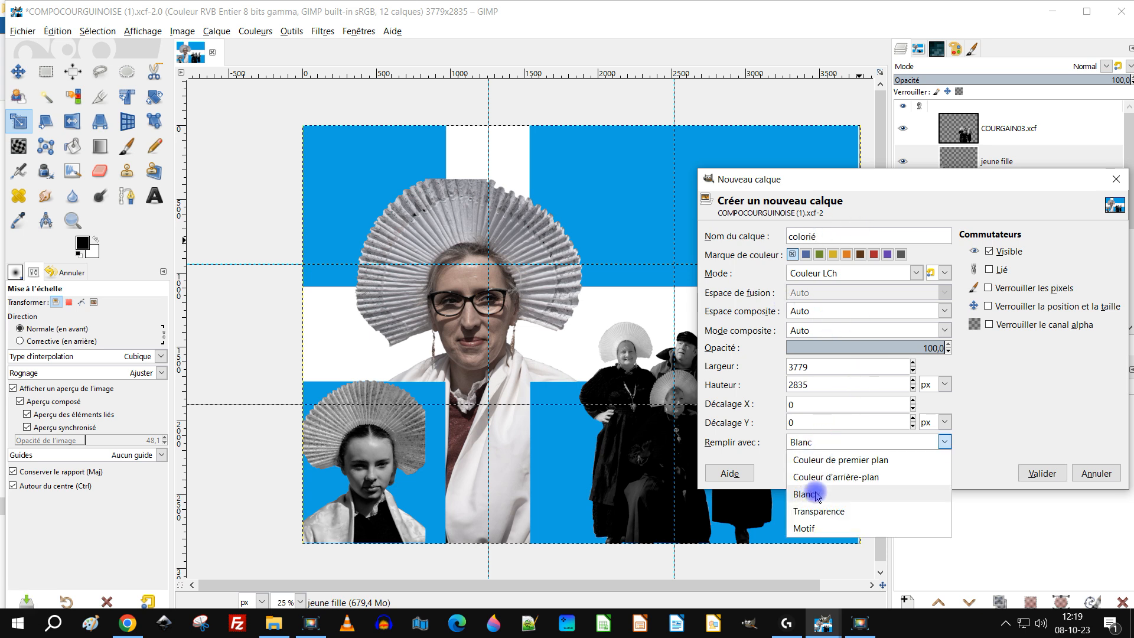
click(827, 509)
click(1042, 473)
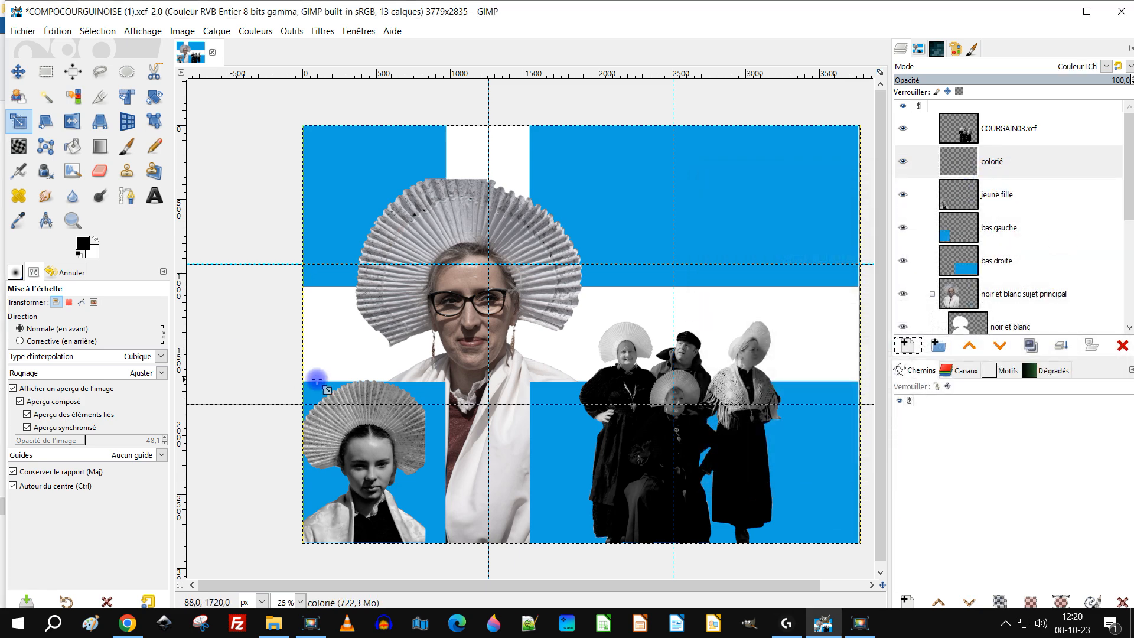
Set up the Paintbrush with the 2. Hardness 050 brush at size 51
ctrl+scroll(307, 407, up, 2)
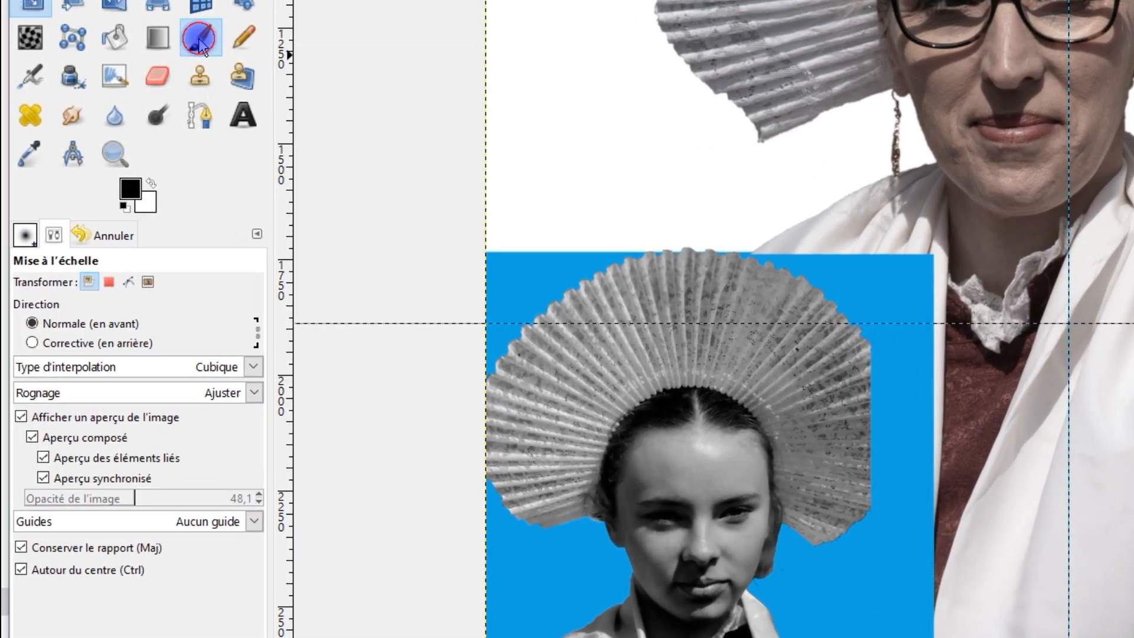
click(184, 62)
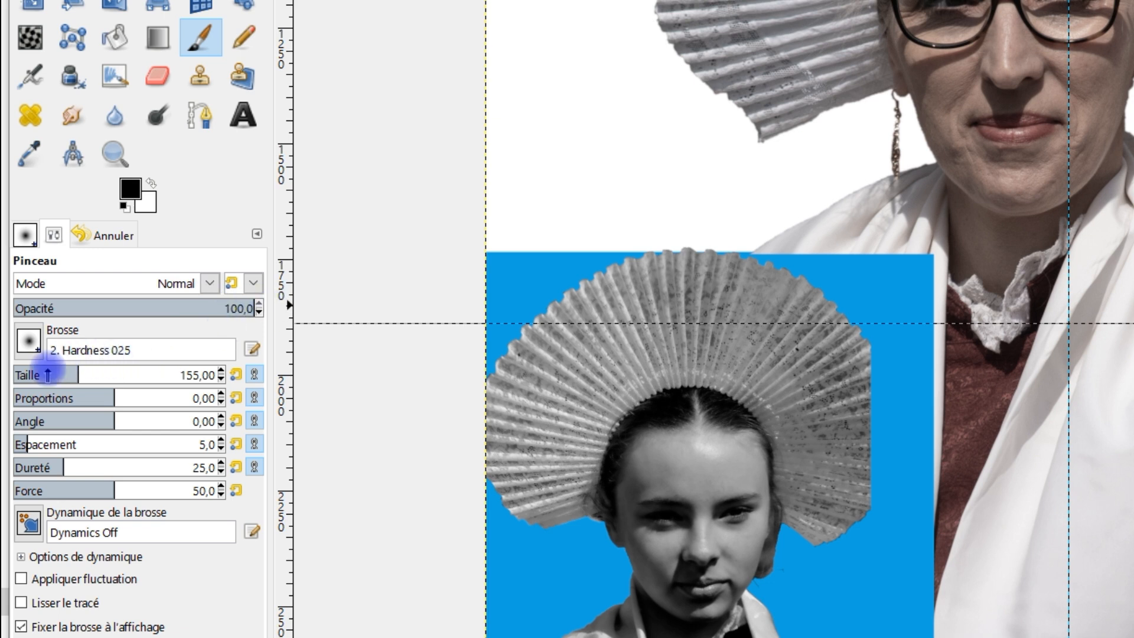
click(39, 346)
click(51, 398)
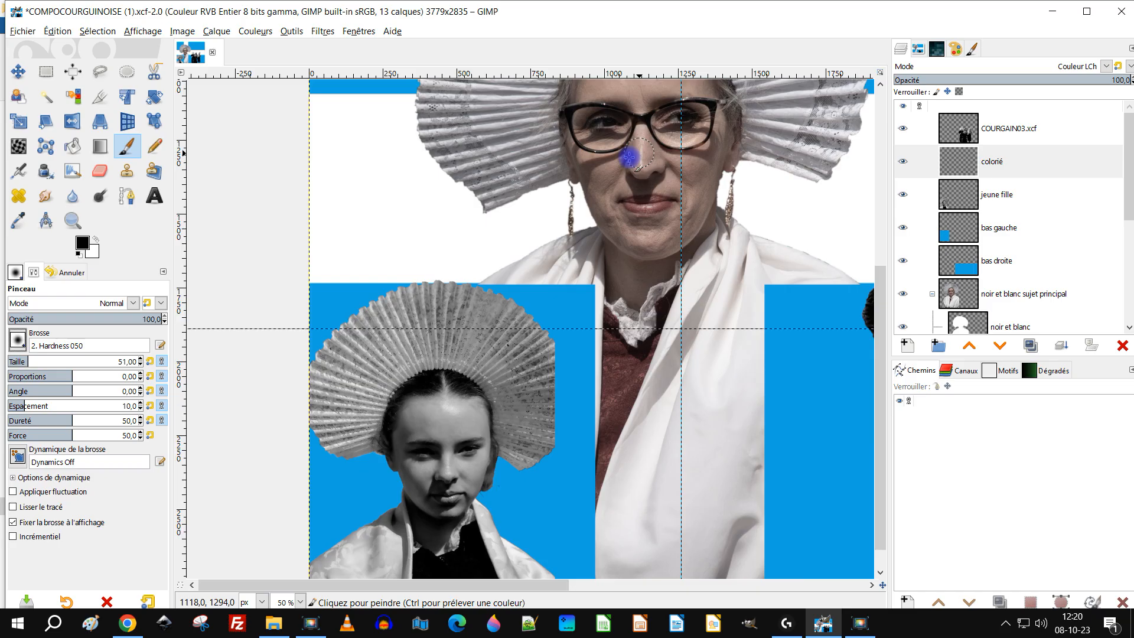
Sample a skin tone from the main woman's face as the foreground colour and enlarge the brush to 131
scroll(985, 59, up, 4)
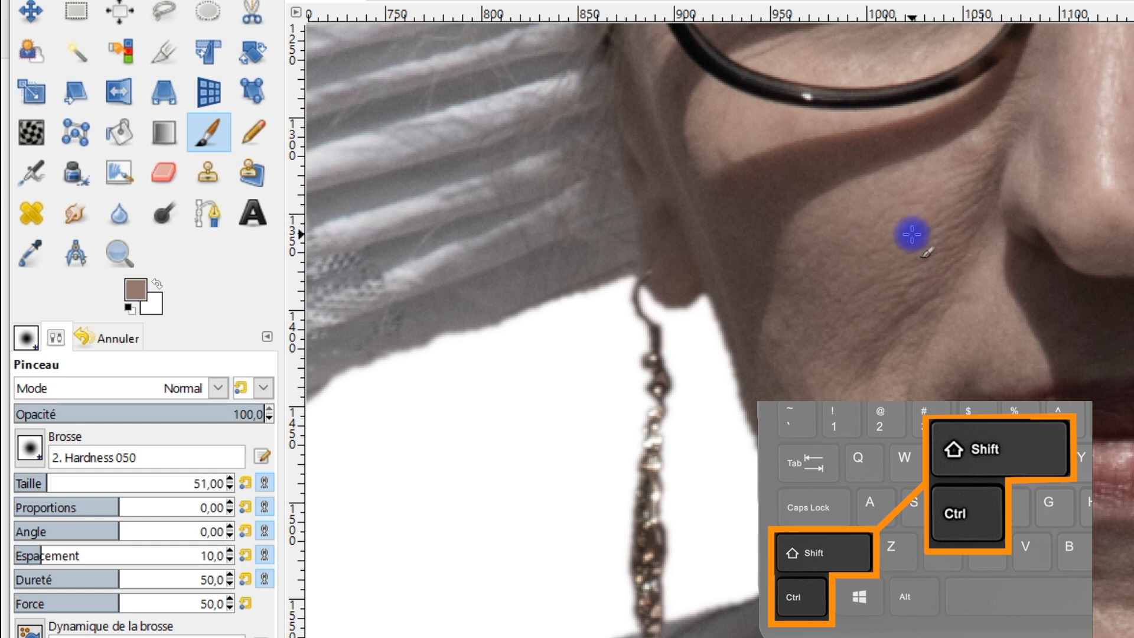
drag(793, 385, 877, 147)
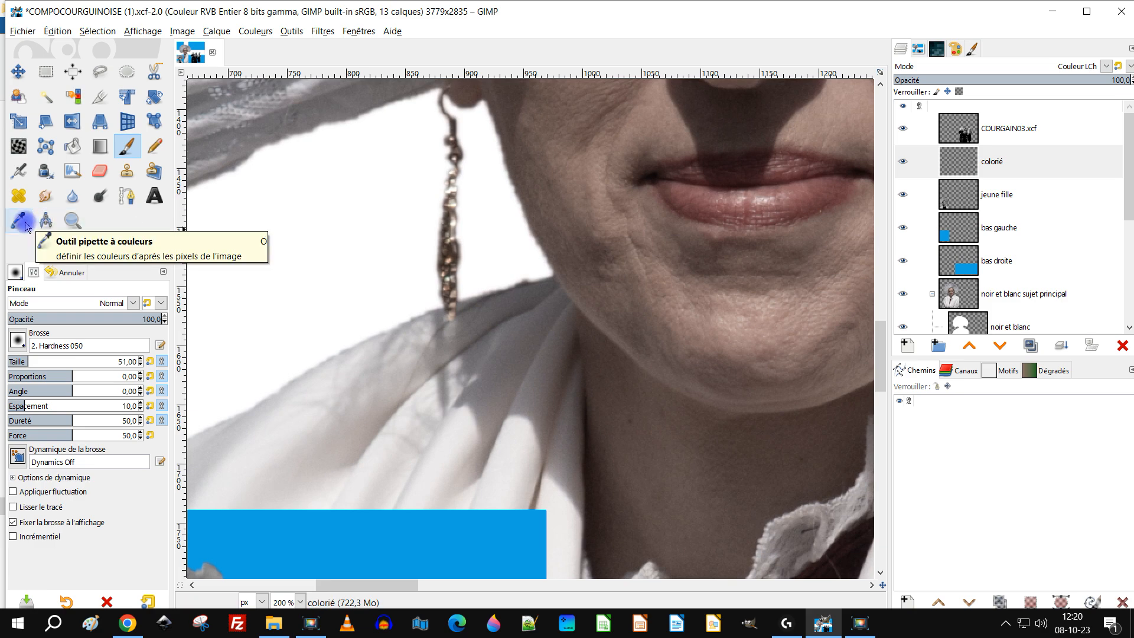
ctrl+scroll(577, 172, down, 4)
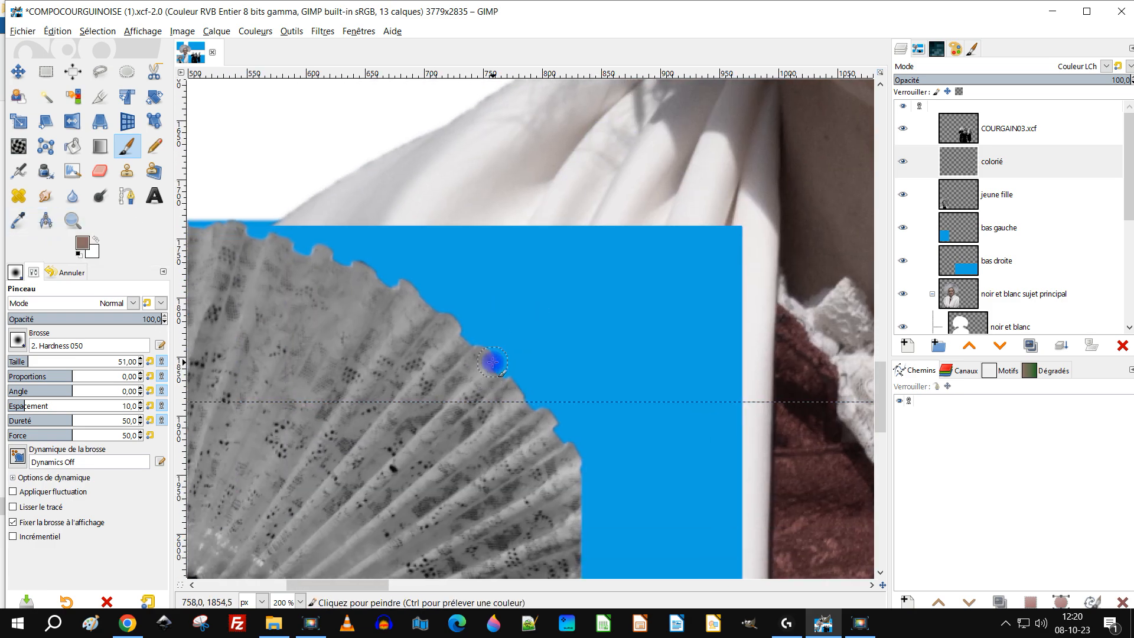
ctrl+scroll(477, 390, up, 3)
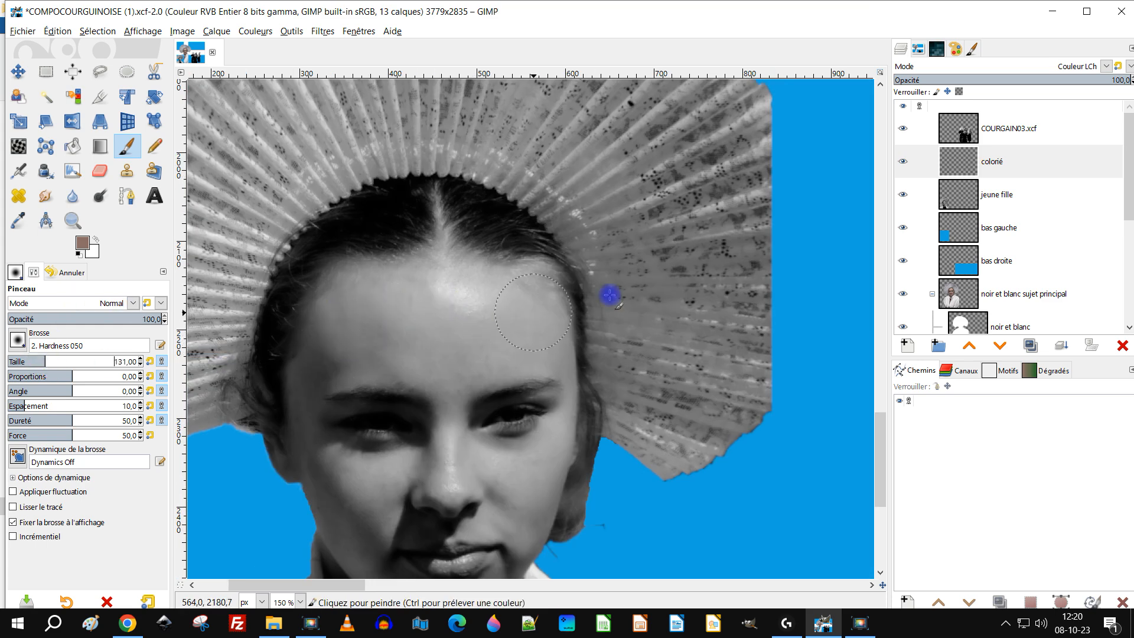
Try painting the sampled skin tone over the girl's forehead and cheek on the "colorié" layer
mouse_move(423, 288)
mouse_down()
mouse_move(384, 296)
mouse_move(491, 303)
mouse_move(388, 289)
mouse_move(435, 227)
mouse_move(437, 200)
mouse_move(526, 284)
mouse_move(535, 274)
mouse_move(547, 366)
mouse_move(316, 317)
mouse_move(311, 377)
mouse_move(369, 362)
mouse_move(305, 427)
mouse_move(342, 505)
mouse_move(391, 495)
mouse_up()
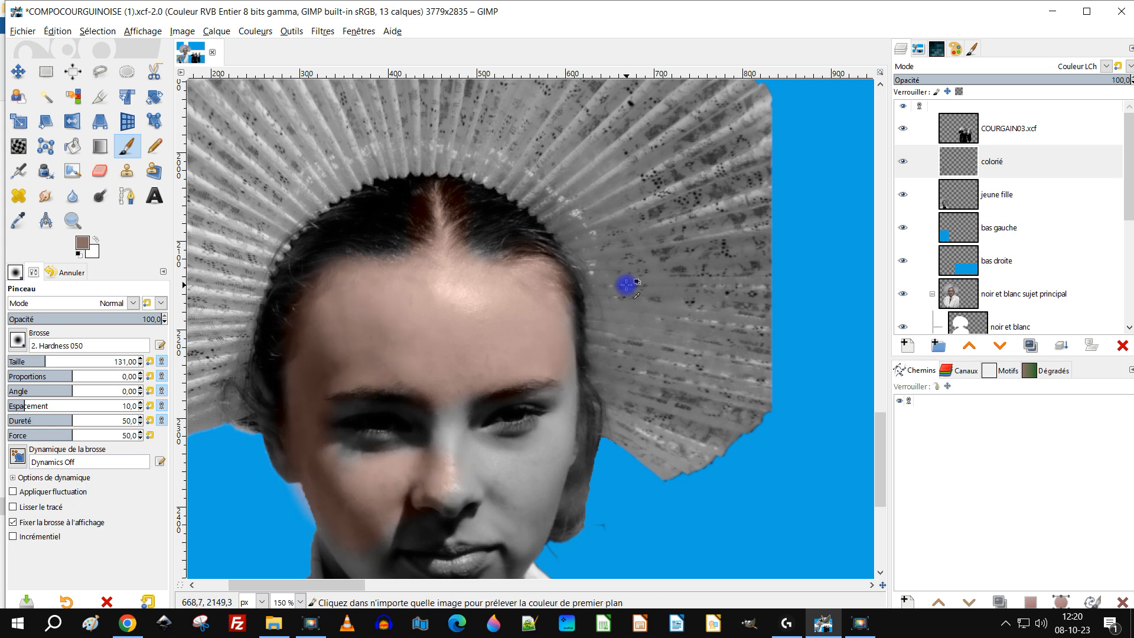
key(ctrl+z)
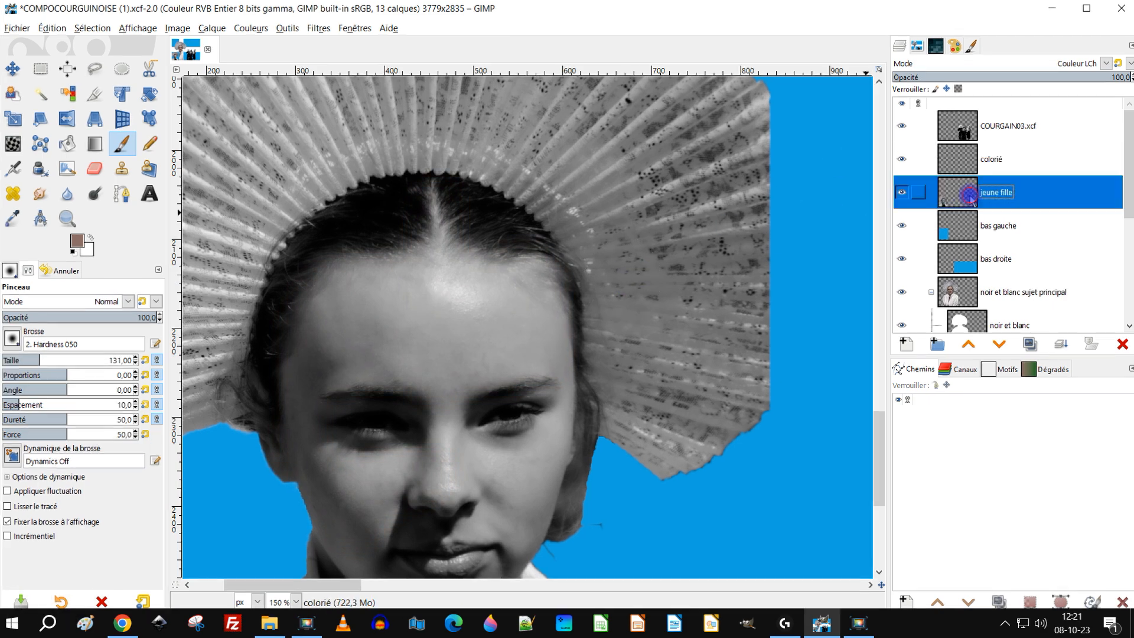
Load the "jeune fille" layer's alpha as a selection and make the "colorié" layer active again
click(966, 197)
right_click(966, 197)
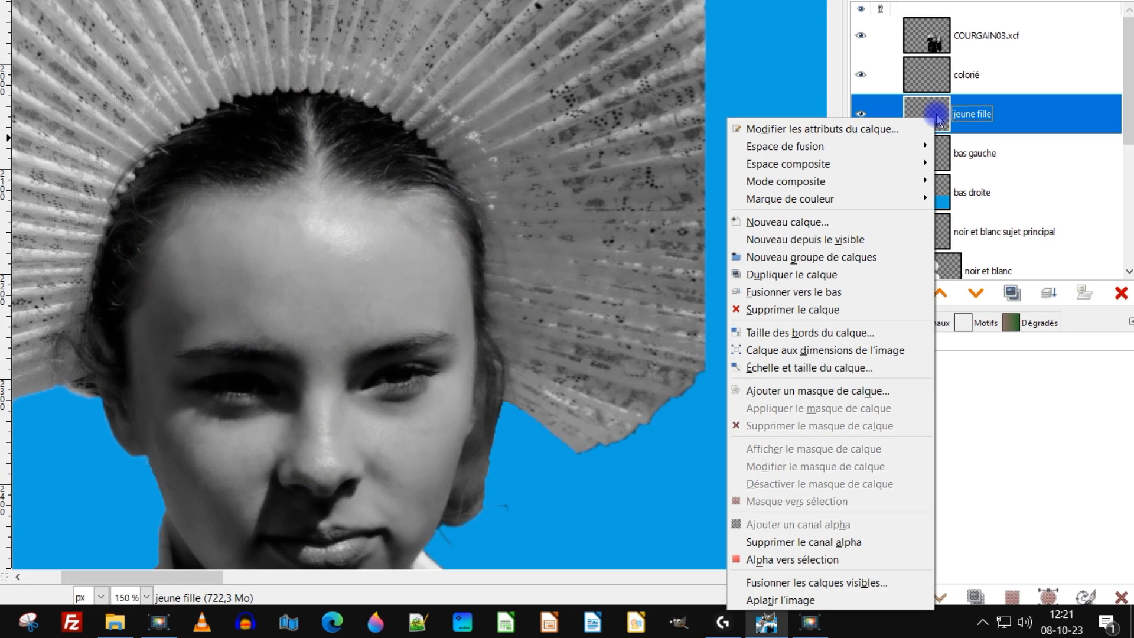
click(807, 561)
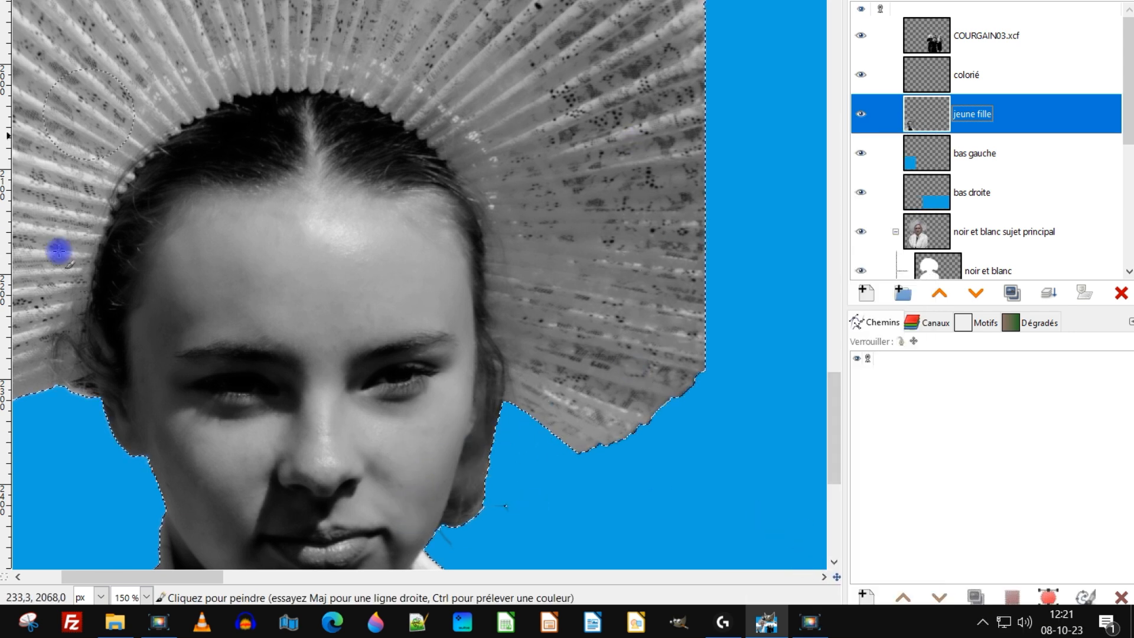
click(935, 86)
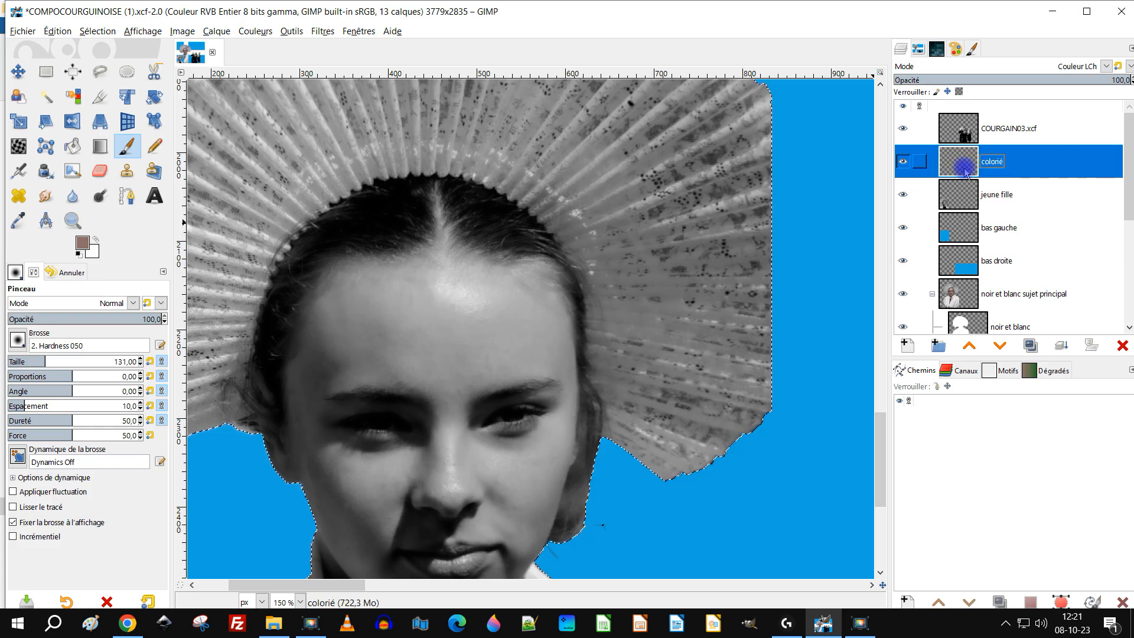
Paint the sampled skin tone over the girl's forehead, cheeks and nose with the size 131 brush
mouse_move(384, 320)
mouse_down()
mouse_move(478, 321)
mouse_move(524, 246)
mouse_move(455, 220)
mouse_move(484, 240)
mouse_move(437, 375)
mouse_move(421, 381)
mouse_up()
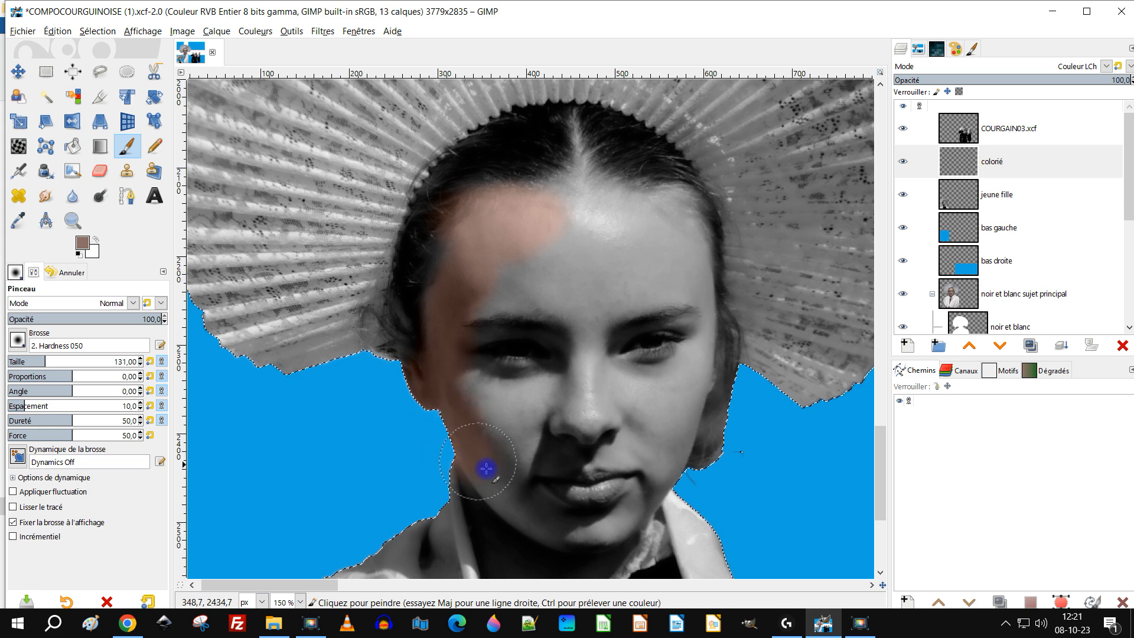
mouse_move(513, 423)
mouse_down()
mouse_move(485, 397)
mouse_move(504, 399)
mouse_move(474, 395)
mouse_move(577, 390)
mouse_move(579, 304)
mouse_move(544, 255)
mouse_move(477, 303)
mouse_move(580, 304)
mouse_move(649, 266)
mouse_move(600, 234)
mouse_move(647, 219)
mouse_move(565, 192)
mouse_move(575, 128)
mouse_move(596, 211)
mouse_move(650, 191)
mouse_move(679, 203)
mouse_move(683, 266)
mouse_move(587, 266)
mouse_up()
mouse_move(655, 291)
mouse_down()
mouse_move(689, 291)
mouse_move(703, 343)
mouse_move(684, 409)
mouse_up()
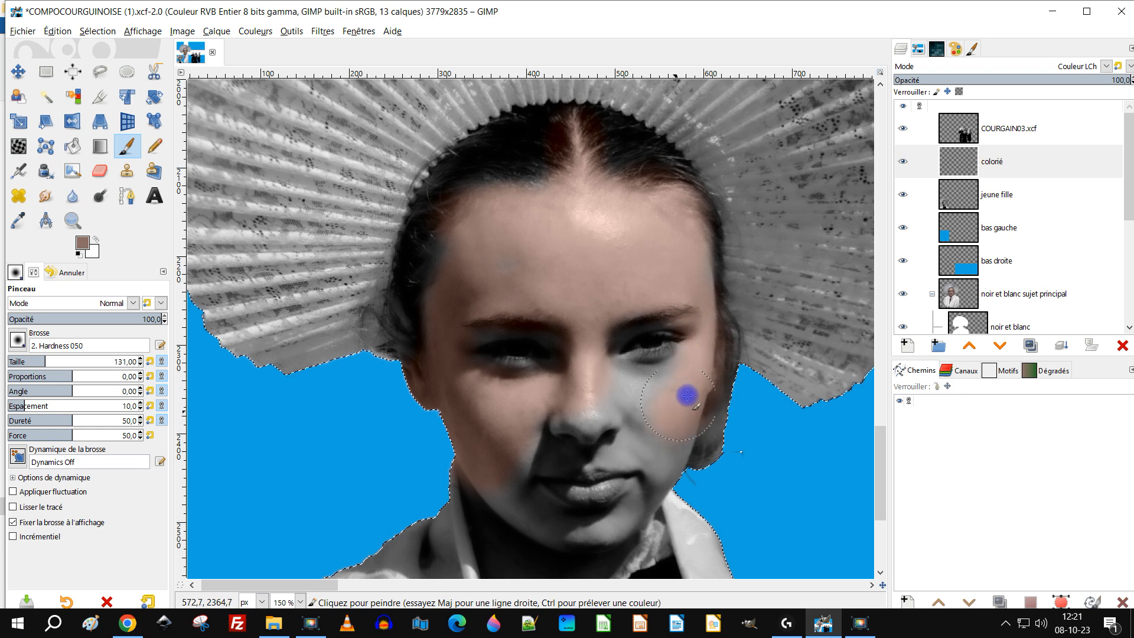
mouse_move(655, 426)
mouse_down()
mouse_move(638, 447)
mouse_move(602, 435)
mouse_move(519, 453)
mouse_move(602, 411)
mouse_move(546, 425)
mouse_move(490, 466)
mouse_move(562, 530)
mouse_move(604, 532)
mouse_move(644, 513)
mouse_move(667, 469)
mouse_move(602, 534)
mouse_move(626, 509)
mouse_move(575, 525)
mouse_move(598, 494)
mouse_move(619, 322)
mouse_up()
mouse_move(696, 200)
mouse_down()
mouse_move(653, 197)
mouse_move(687, 202)
mouse_move(630, 177)
mouse_move(614, 196)
mouse_move(501, 202)
mouse_move(550, 207)
mouse_up()
drag(663, 239, 659, 188)
Paint the skin tone over the girl's remaining grey facial areas, chin and neck down to the lace collar
mouse_move(567, 336)
mouse_down()
mouse_move(572, 392)
mouse_move(612, 329)
mouse_move(575, 415)
mouse_move(512, 289)
mouse_up()
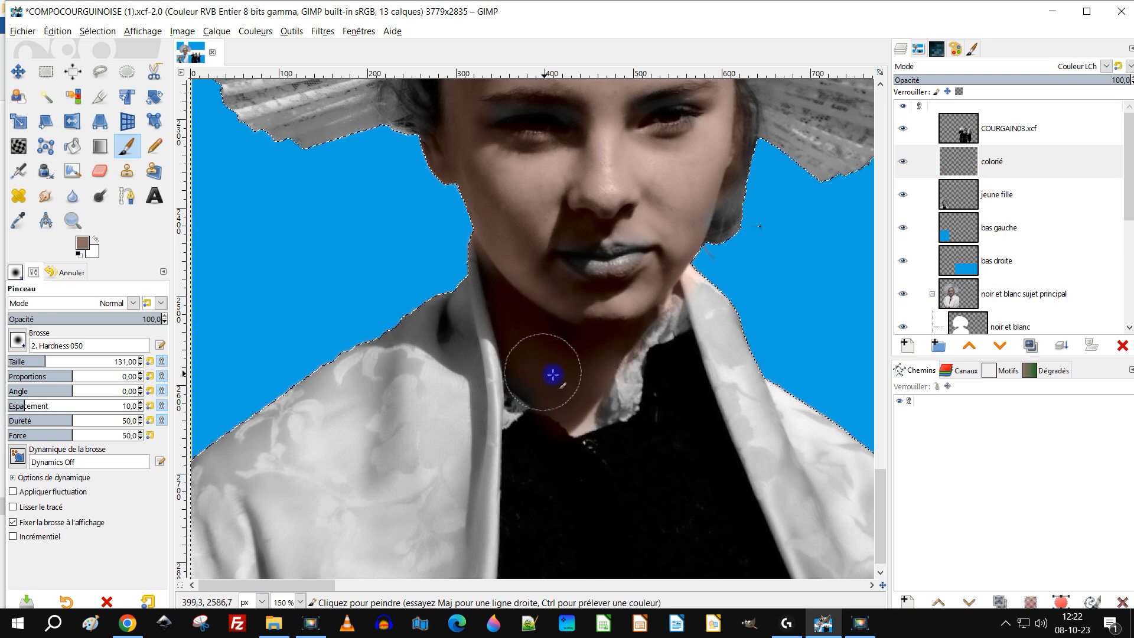
drag(722, 299, 613, 420)
scroll(663, 323, down, 3)
drag(589, 332, 564, 381)
Sample another skin tone from the main woman's cheek and retouch the girl's forehead with it
scroll(650, 157, up, 3)
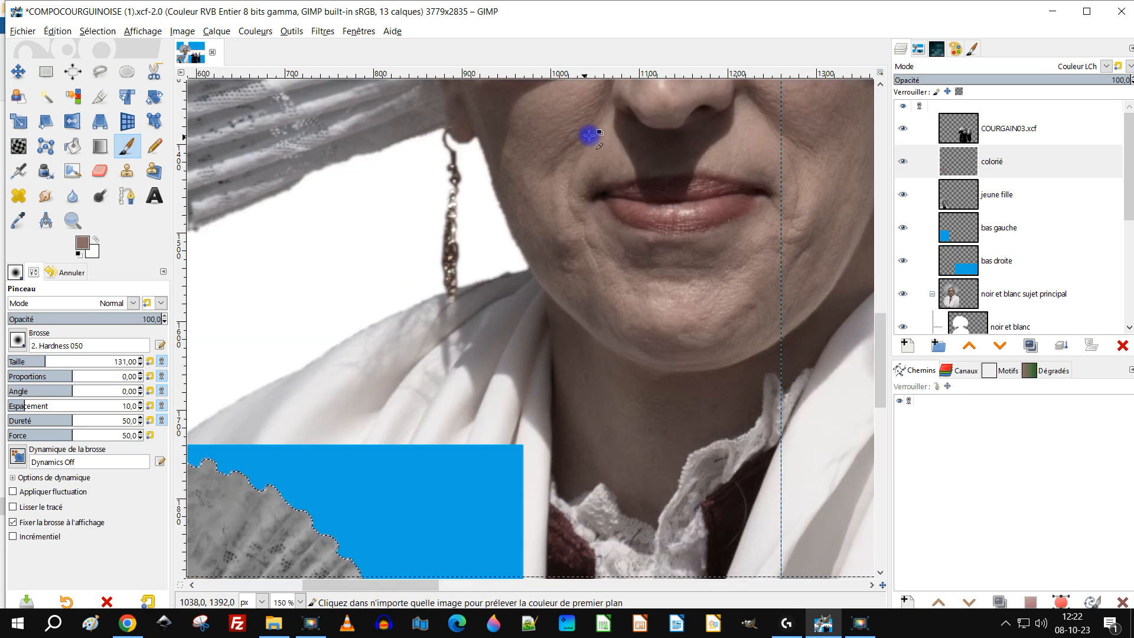
drag(452, 344, 717, 54)
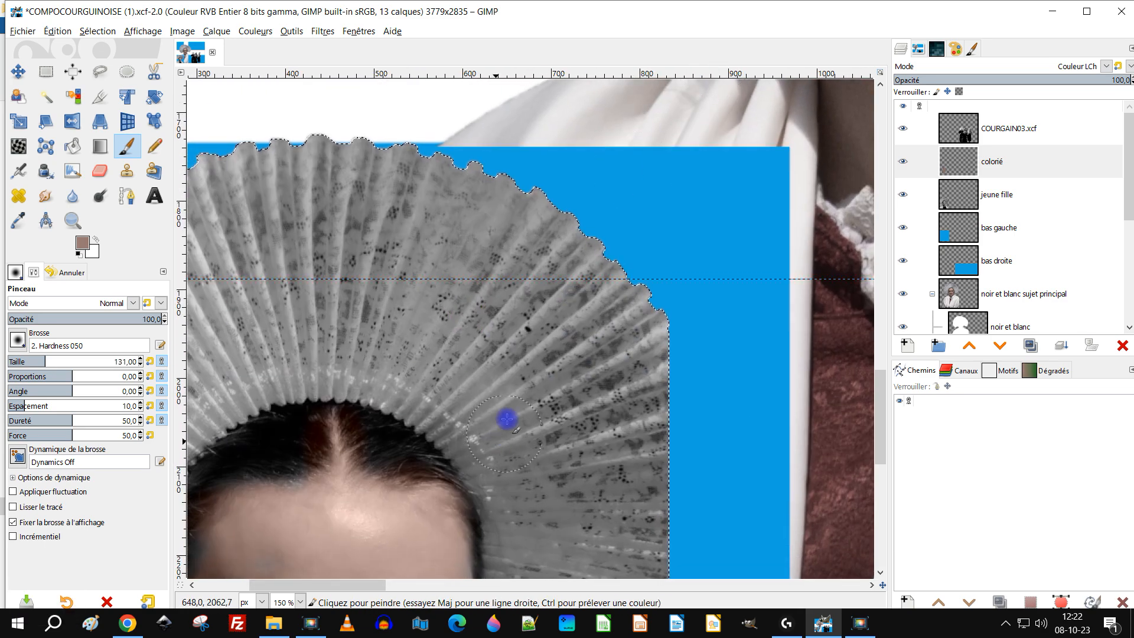
drag(506, 420, 582, 249)
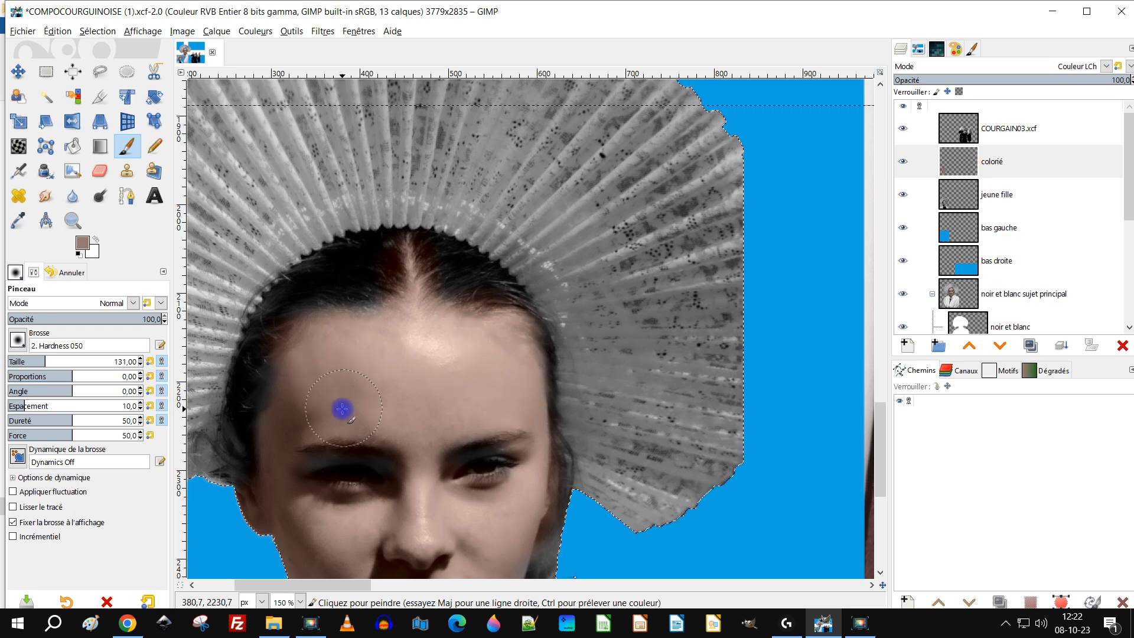
Sample a lighter skin tone from the main woman's chin and paint it over the girl's forehead and cheeks
drag(649, 218, 422, 587)
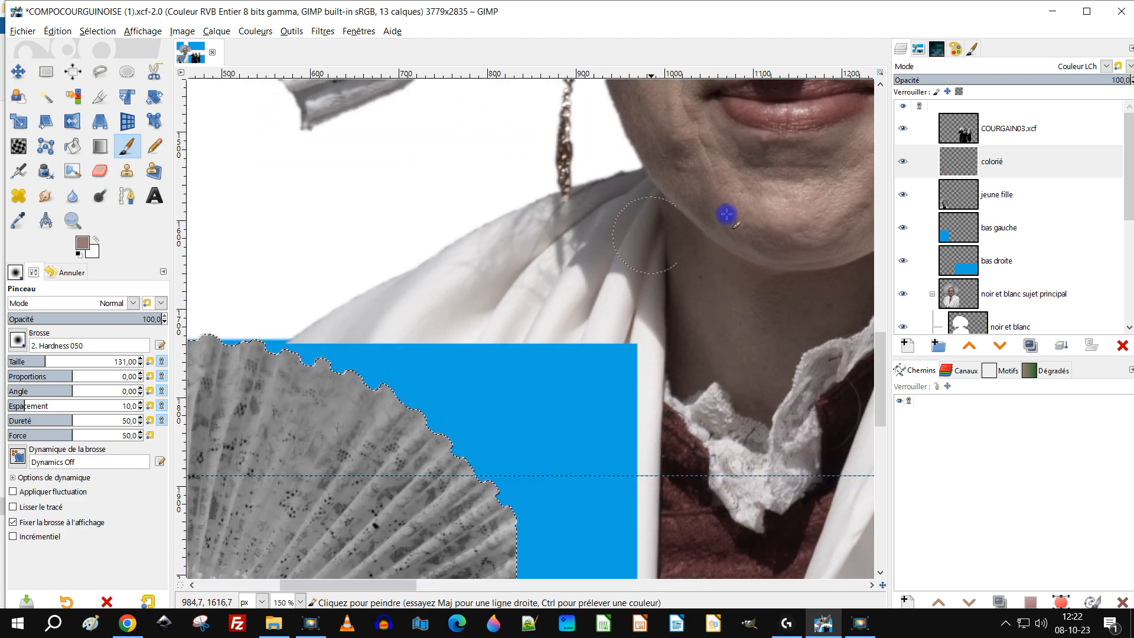
ctrl+click(792, 204)
drag(436, 444, 727, 79)
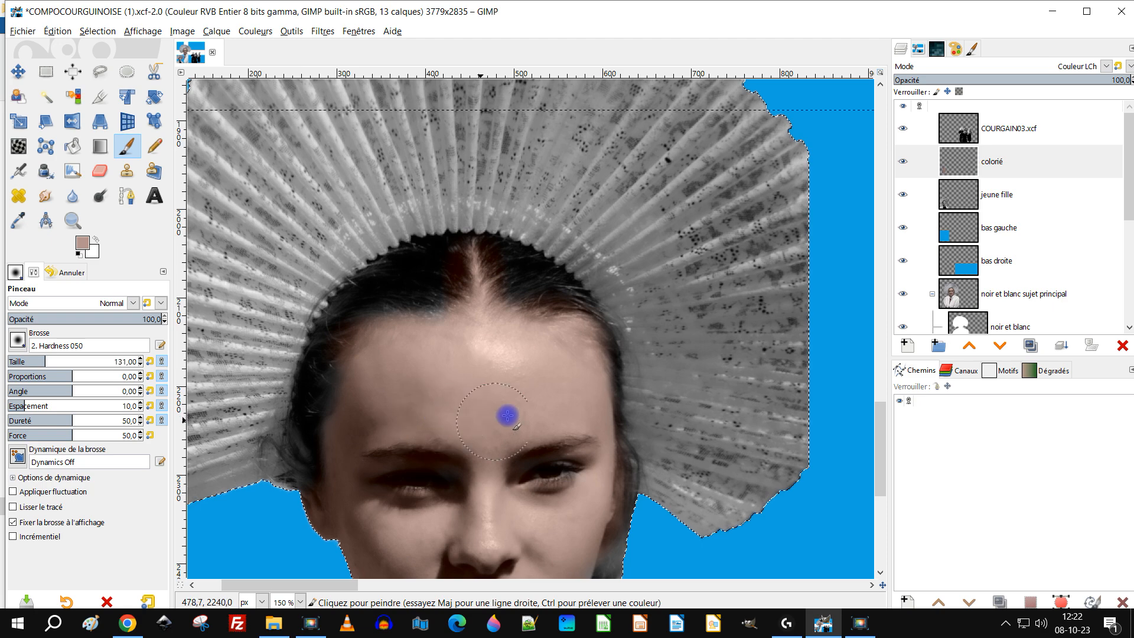
drag(548, 403, 587, 222)
mouse_move(590, 362)
mouse_down()
mouse_move(612, 401)
mouse_move(575, 442)
mouse_move(628, 405)
mouse_up()
Sample the main woman's lip colour as the foreground colour and return to the girl's face
mouse_move(716, 232)
mouse_down()
mouse_move(523, 455)
mouse_move(532, 549)
mouse_up()
drag(679, 230, 356, 496)
ctrl+click(539, 228)
drag(269, 478, 633, 188)
drag(362, 470, 571, 104)
scroll(473, 354, down, 2)
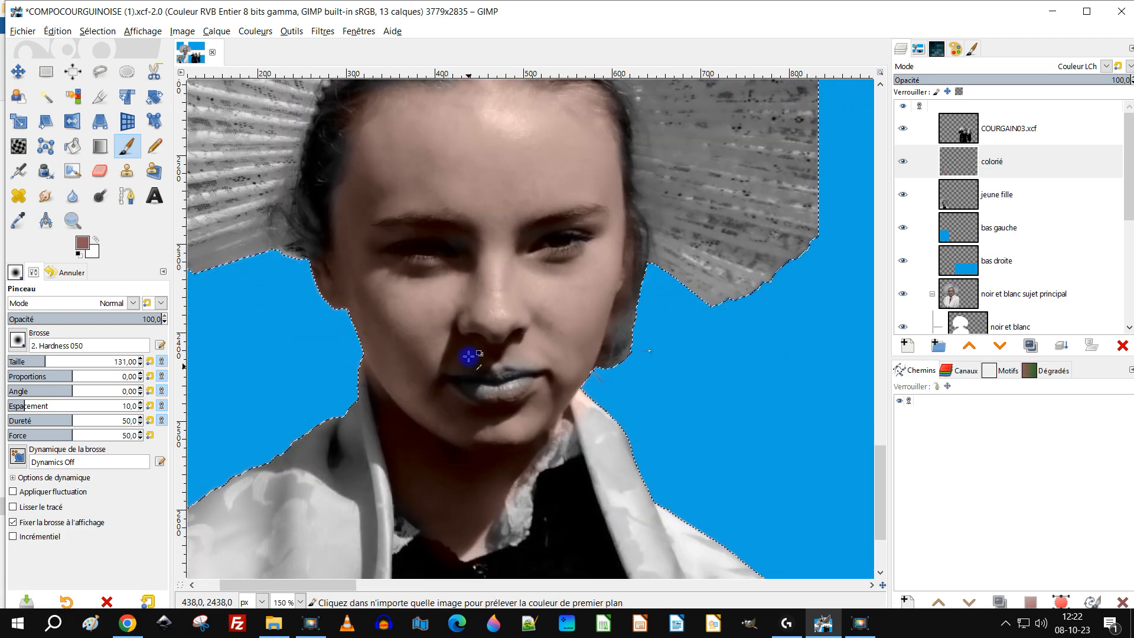
Paint the sampled lip colour over the girl's upper and lower lips on the "colorié" layer
ctrl+scroll(506, 385, up, 3)
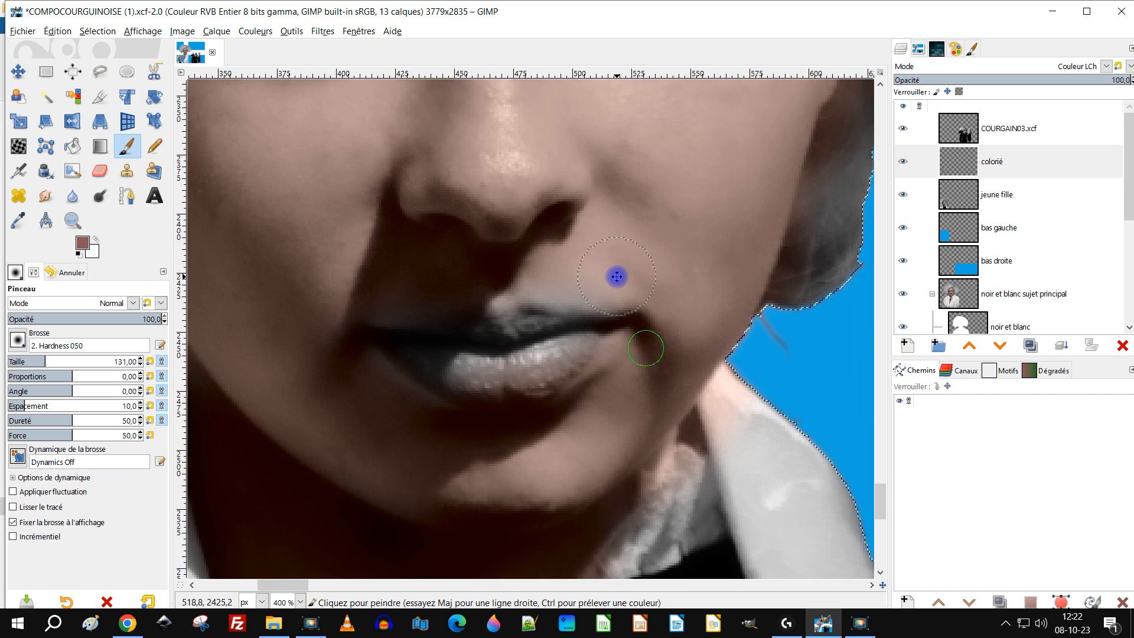
drag(617, 276, 620, 291)
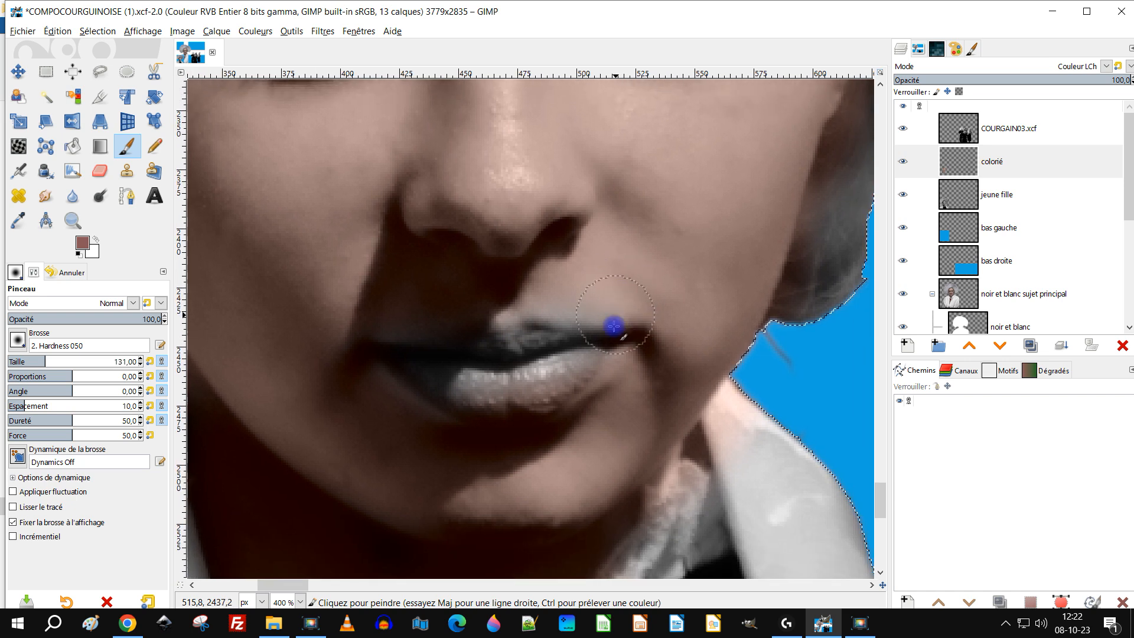
mouse_move(539, 364)
mouse_down()
mouse_move(514, 374)
mouse_move(582, 352)
mouse_up()
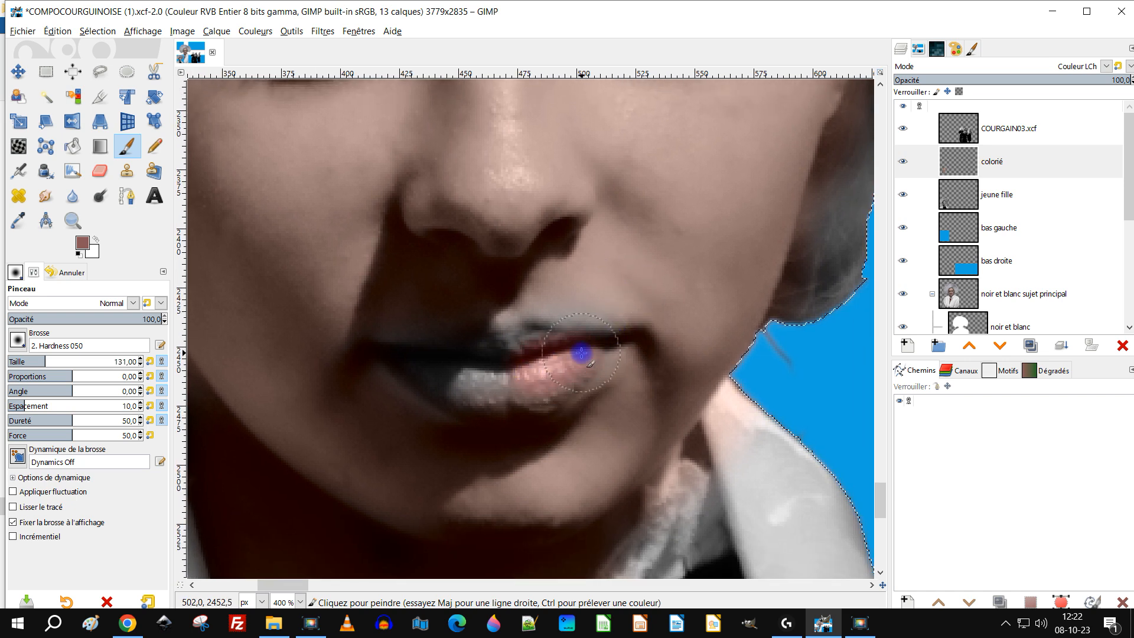
mouse_move(482, 359)
mouse_down()
mouse_move(443, 373)
mouse_move(546, 382)
mouse_move(517, 391)
mouse_move(534, 388)
mouse_move(591, 352)
mouse_move(392, 360)
mouse_move(470, 398)
mouse_move(520, 396)
mouse_move(535, 355)
mouse_up()
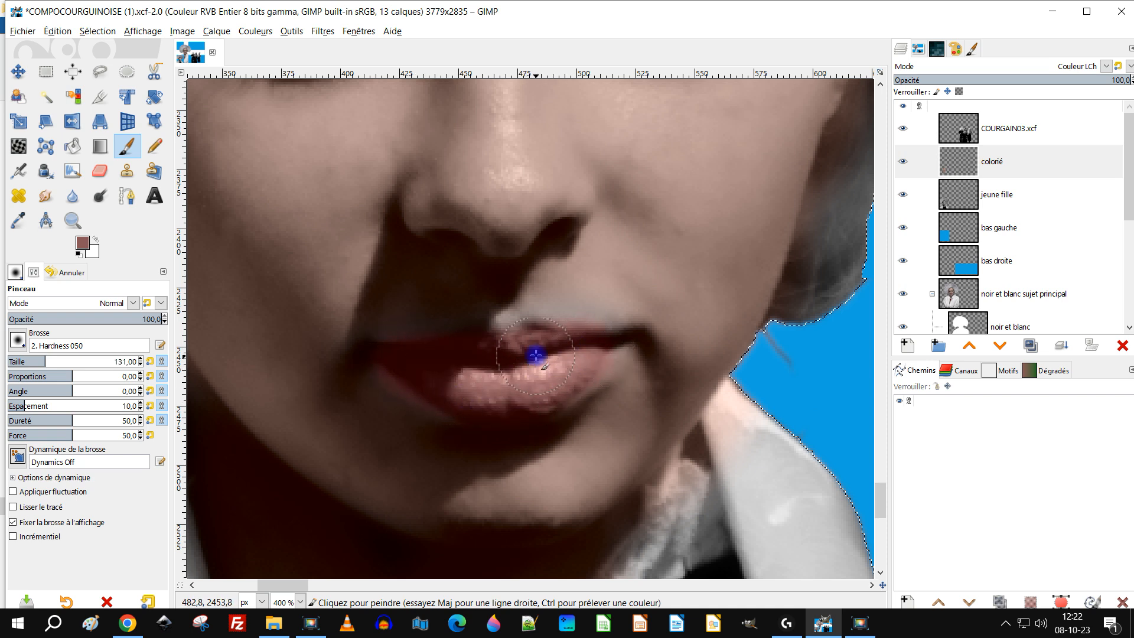
drag(603, 346, 609, 351)
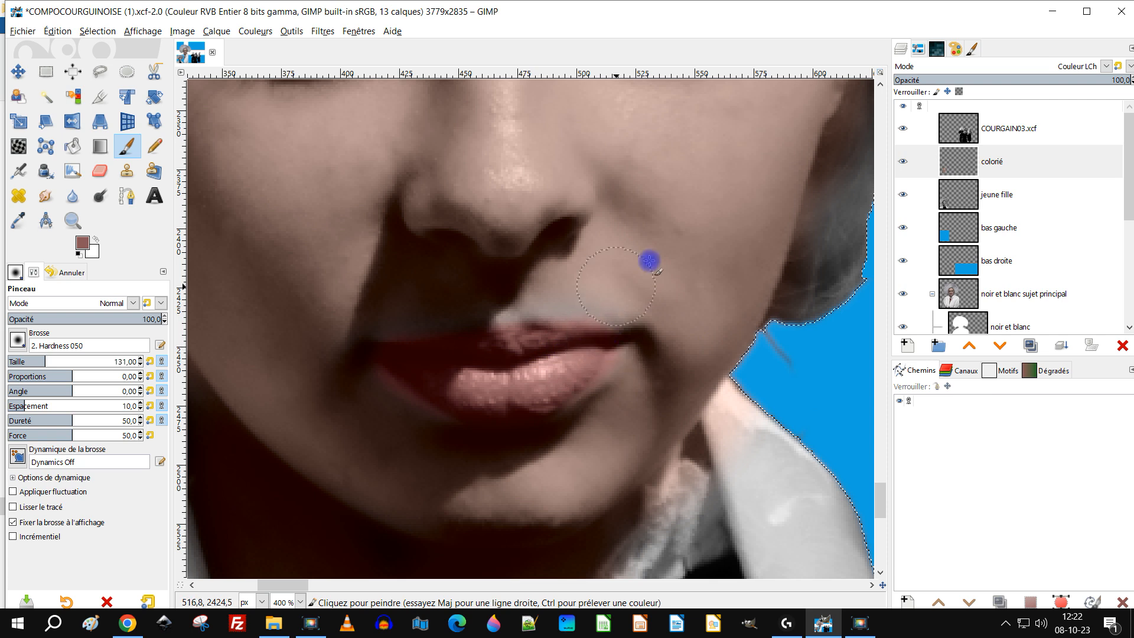
Sample the girl's coloured cheek and paint that skin tone over the grey and reddish edges around her mouth
ctrl+click(672, 235)
ctrl+click(589, 292)
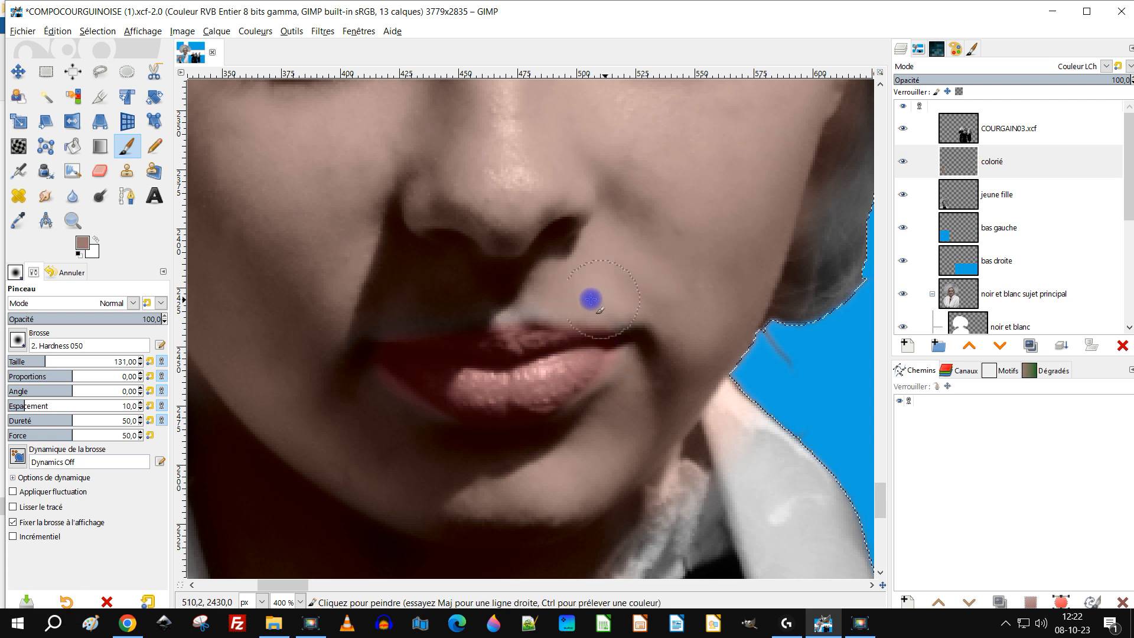
click(404, 307)
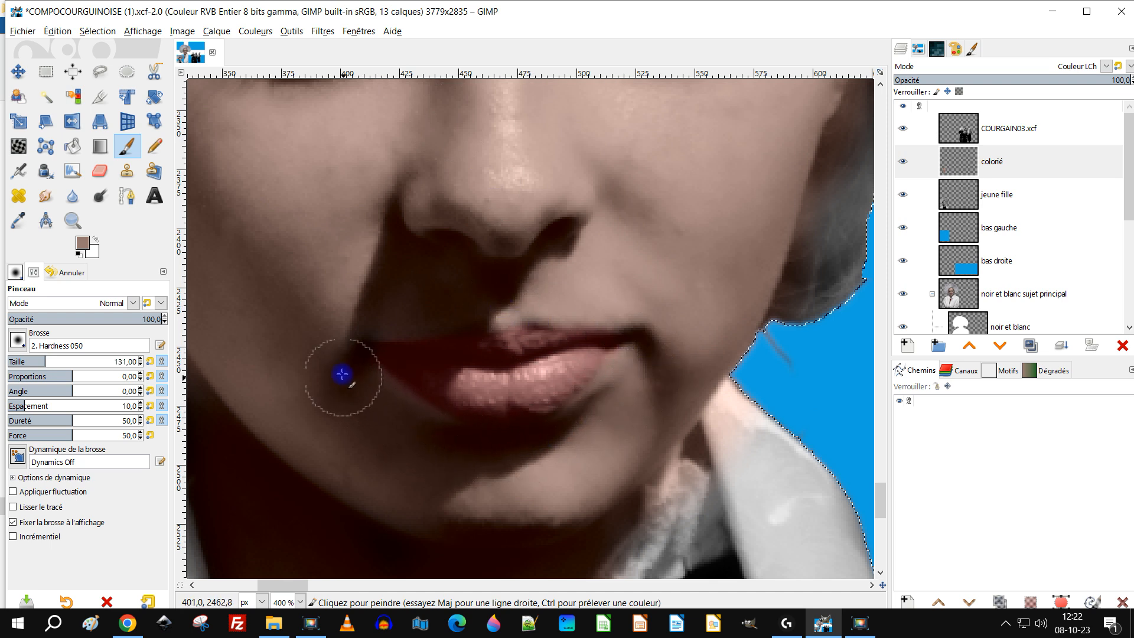
Soften the girl's lip colour with the Eraser at 15.7 opacity, brushing over both lips
click(100, 171)
drag(90, 314, 50, 319)
click(32, 320)
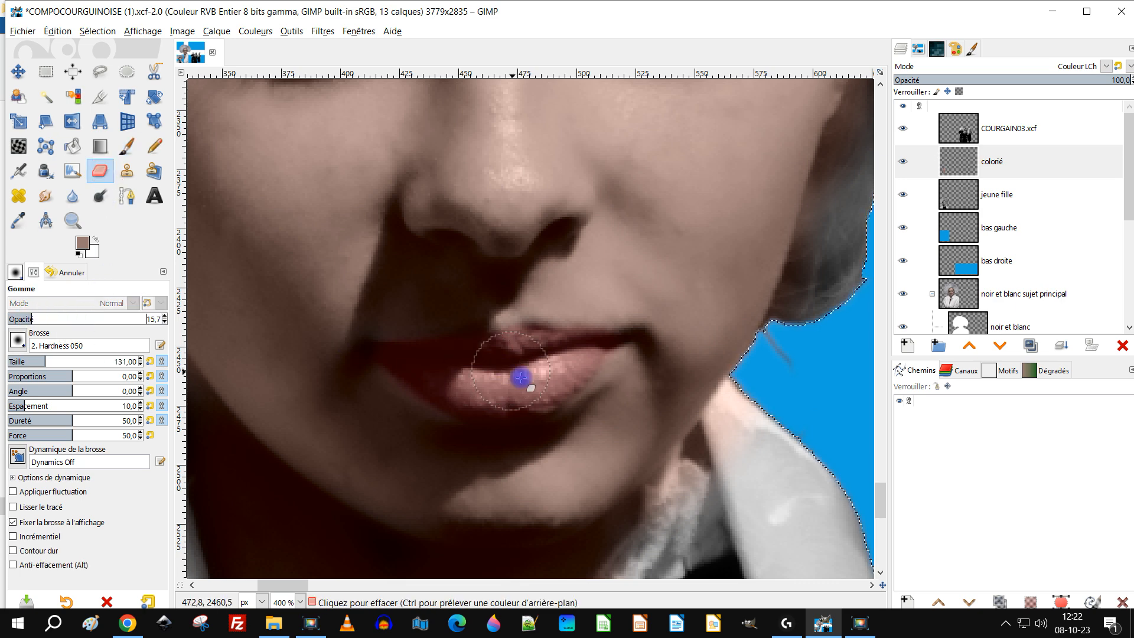
scroll(526, 376, up, 1)
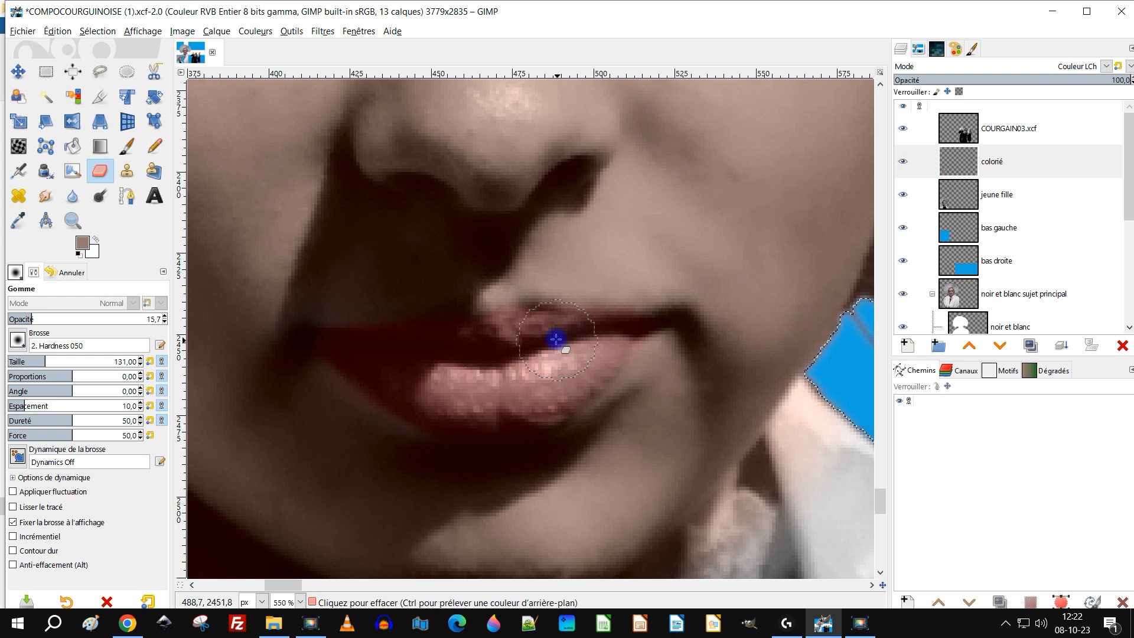
mouse_move(499, 349)
mouse_down()
mouse_move(511, 384)
mouse_move(483, 389)
mouse_move(564, 385)
mouse_move(571, 372)
mouse_move(438, 387)
mouse_move(403, 379)
mouse_move(537, 397)
mouse_move(578, 363)
mouse_up()
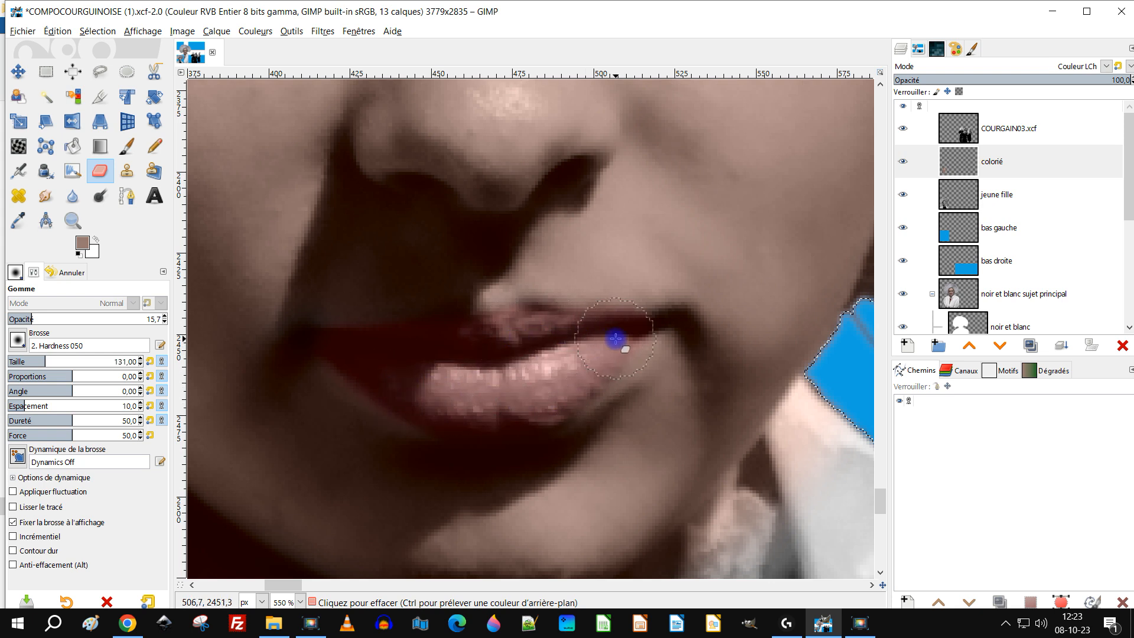
mouse_move(429, 366)
mouse_down()
mouse_move(378, 364)
mouse_move(500, 383)
mouse_move(568, 343)
mouse_up()
mouse_move(434, 359)
mouse_down()
mouse_move(369, 352)
mouse_move(391, 373)
mouse_move(515, 380)
mouse_move(559, 373)
mouse_up()
mouse_move(607, 342)
mouse_down()
mouse_move(481, 384)
mouse_move(539, 379)
mouse_up()
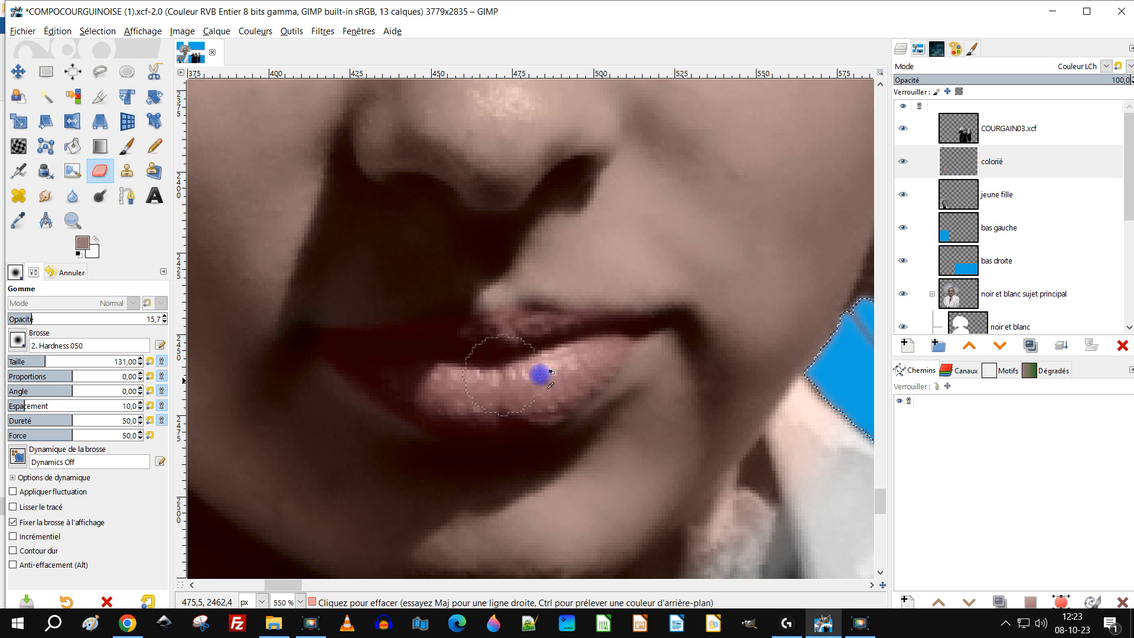
Sample the girl's forehead skin tone with the Paintbrush and paint over the uncoloured patches at her temple and hairline
key(1)
drag(666, 210, 614, 302)
scroll(616, 295, down, 1)
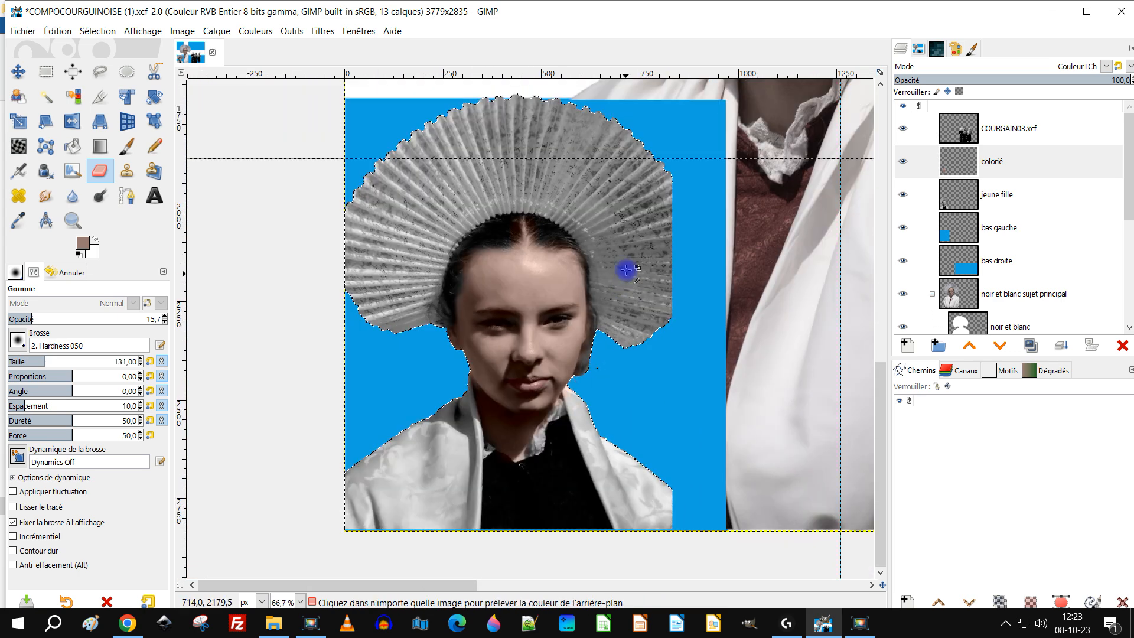
scroll(497, 218, up, 3)
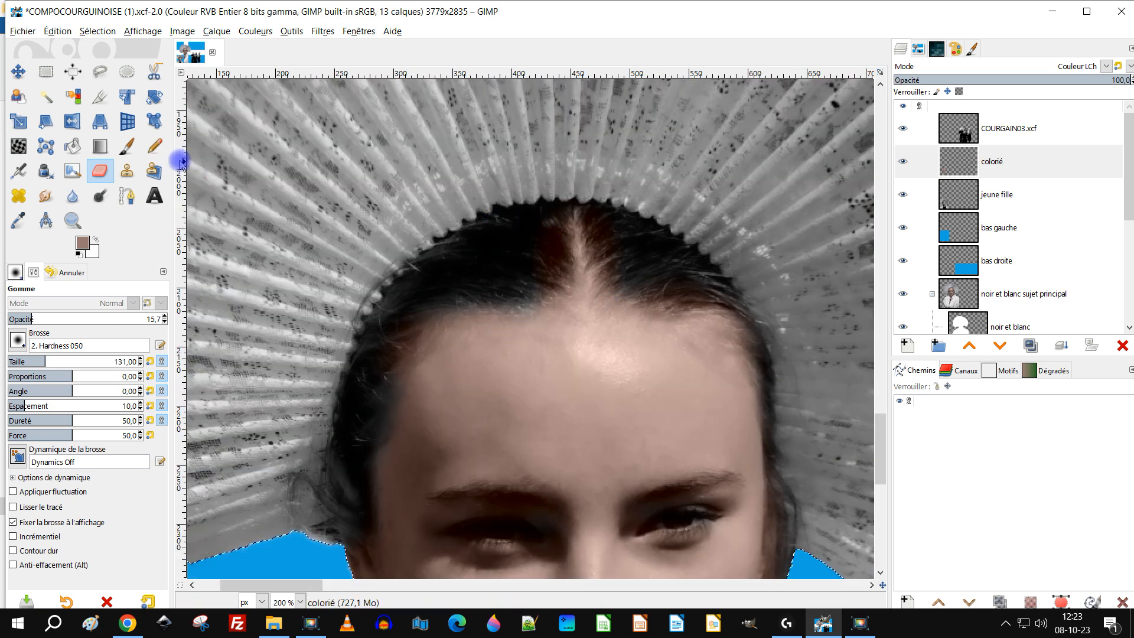
click(126, 146)
ctrl+click(524, 322)
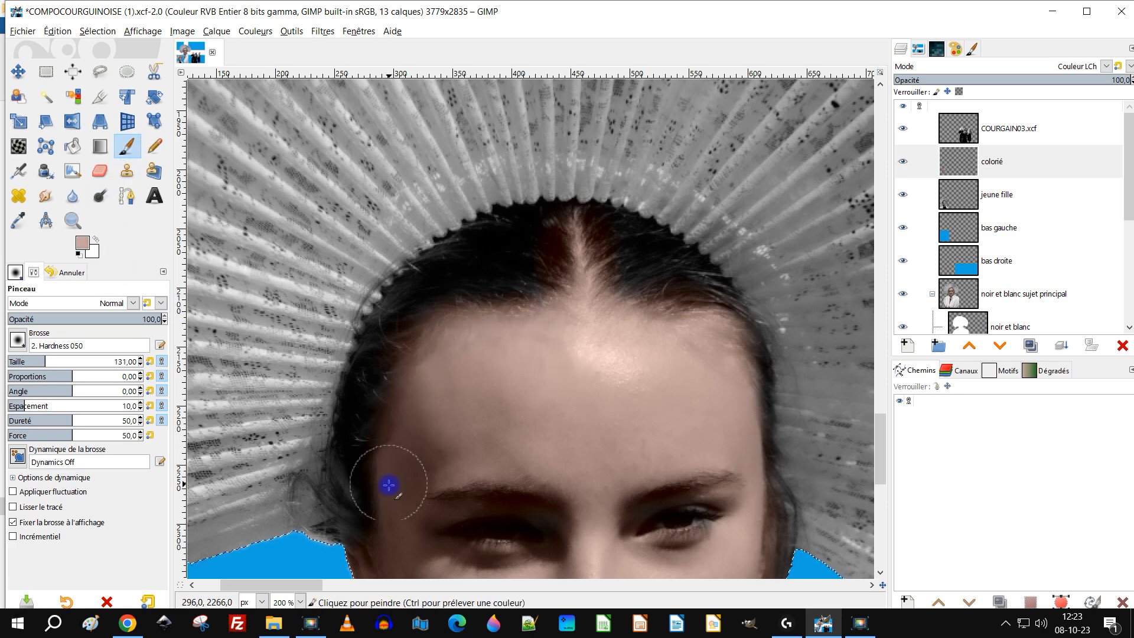
scroll(506, 455, down, 1)
scroll(506, 455, down, 1)
drag(572, 430, 593, 389)
Erase the skin colour spilling onto the girl's shawl and lace collar with the Eraser at 100 opacity, and undo the last stroke
scroll(571, 344, up, 2)
scroll(593, 389, up, 1)
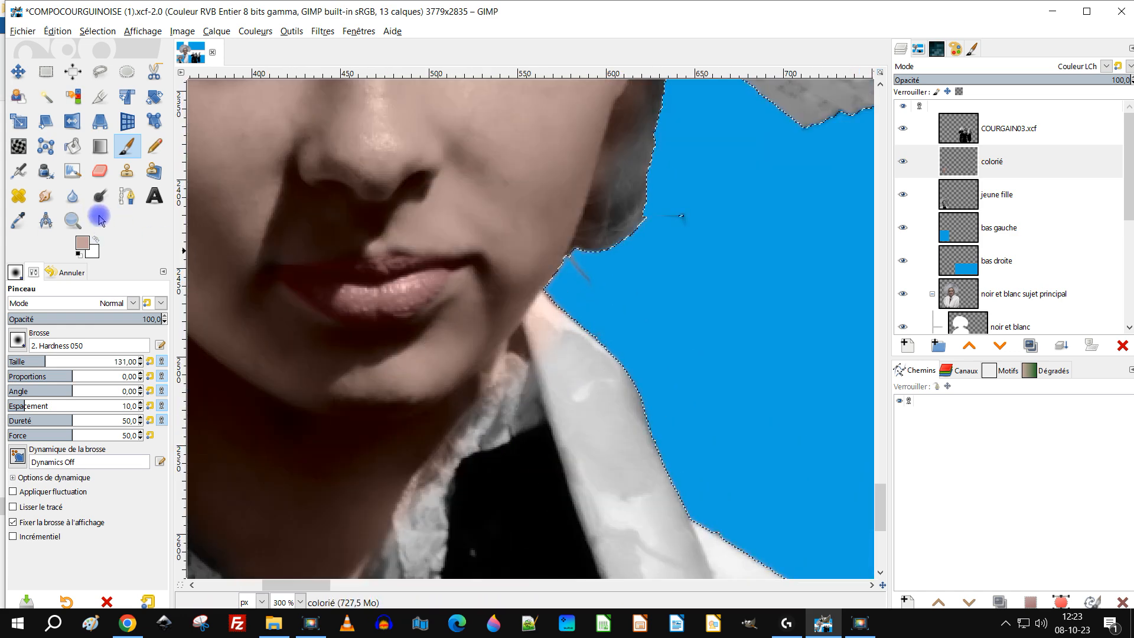
click(98, 172)
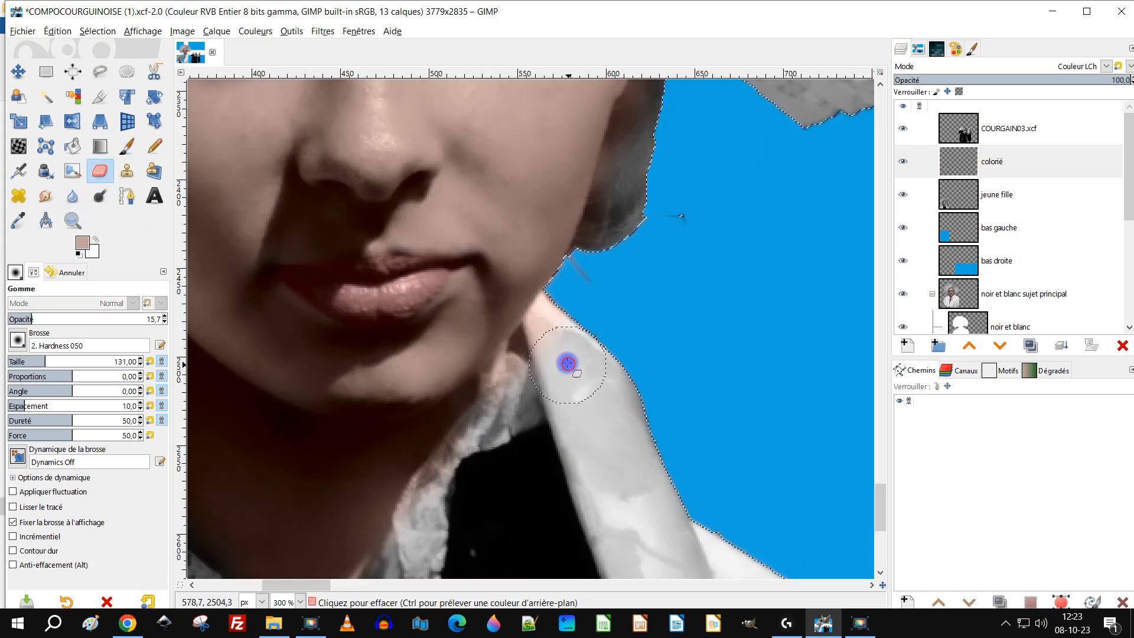
drag(137, 320, 207, 317)
scroll(476, 359, up, 2)
drag(614, 262, 585, 306)
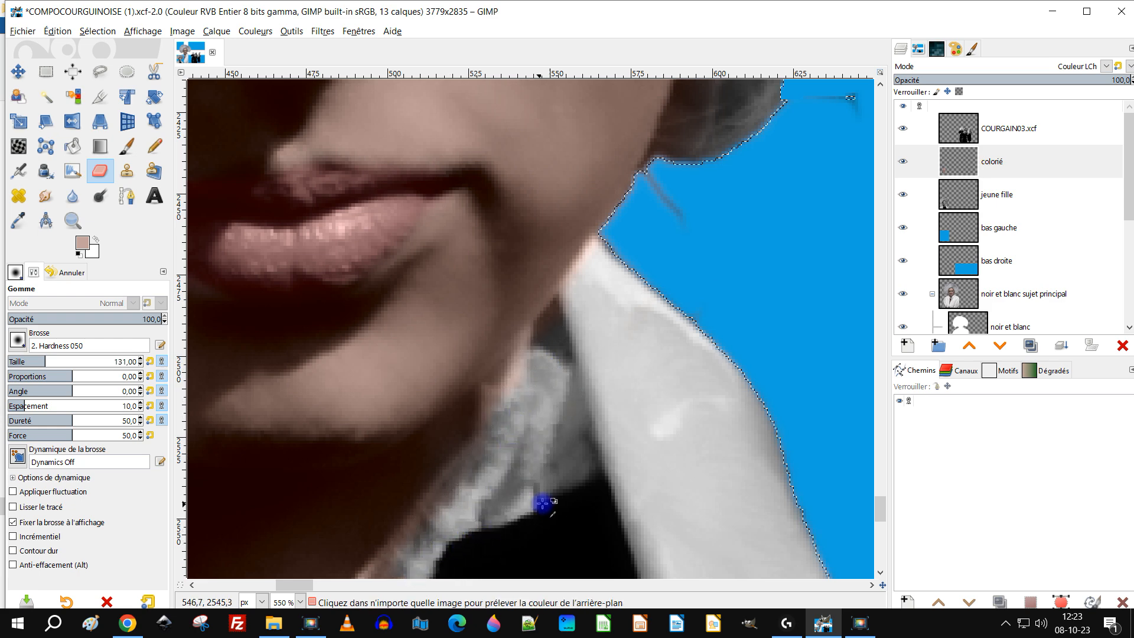
scroll(544, 501, down, 3)
ctrl+scroll(597, 290, up, 3)
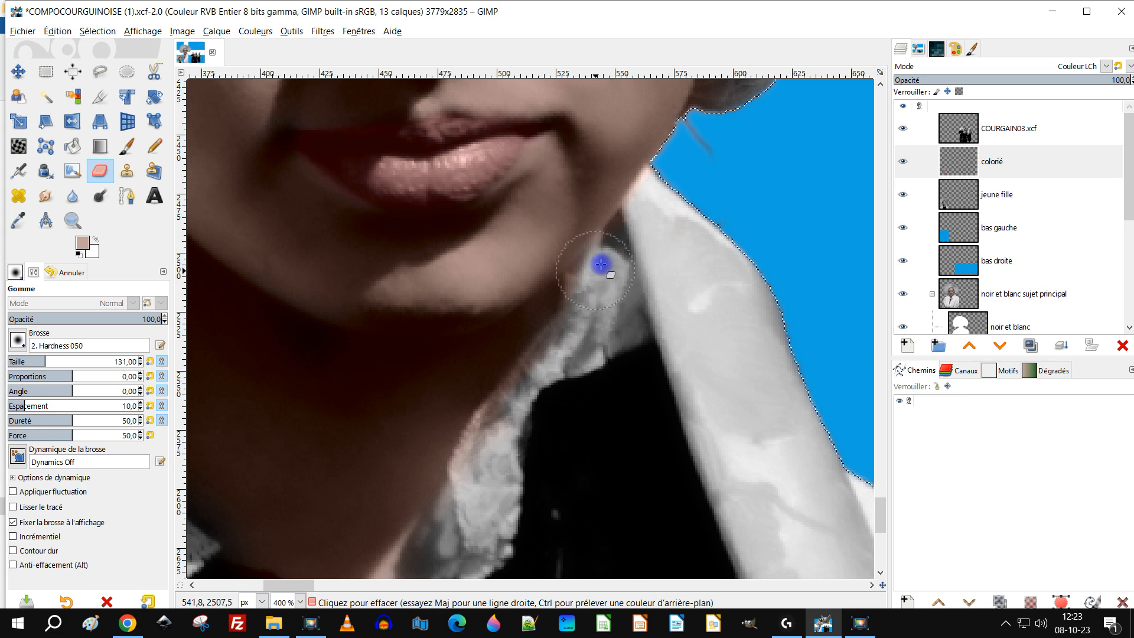
key(ctrl+z)
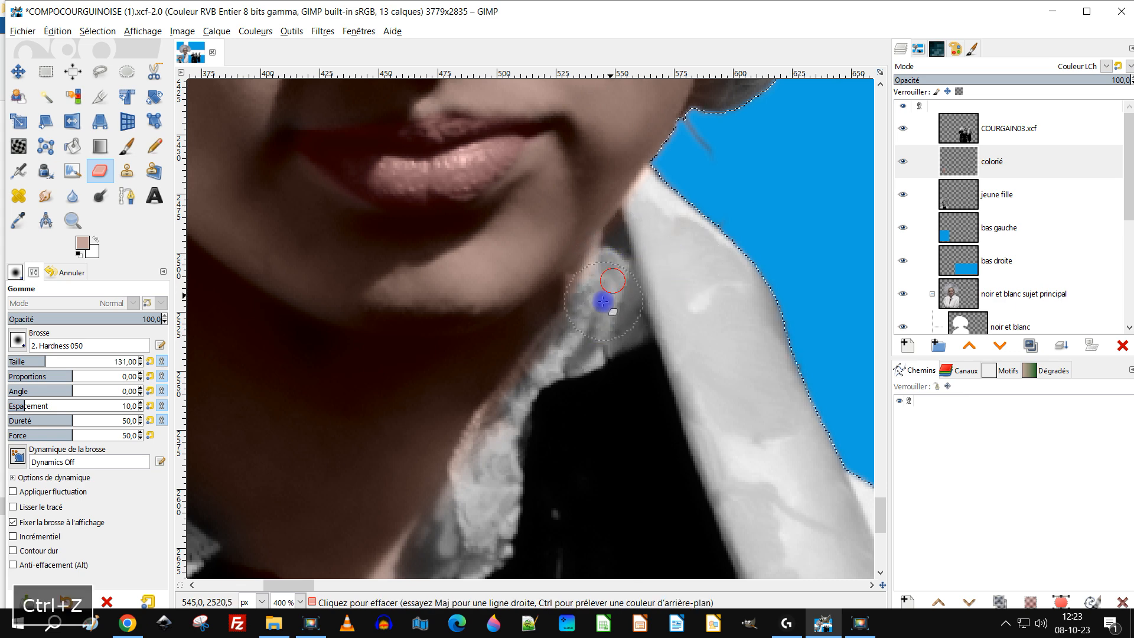
Remove the selection around the girl and view the whole composition
ctrl+scroll(666, 311, down, 5)
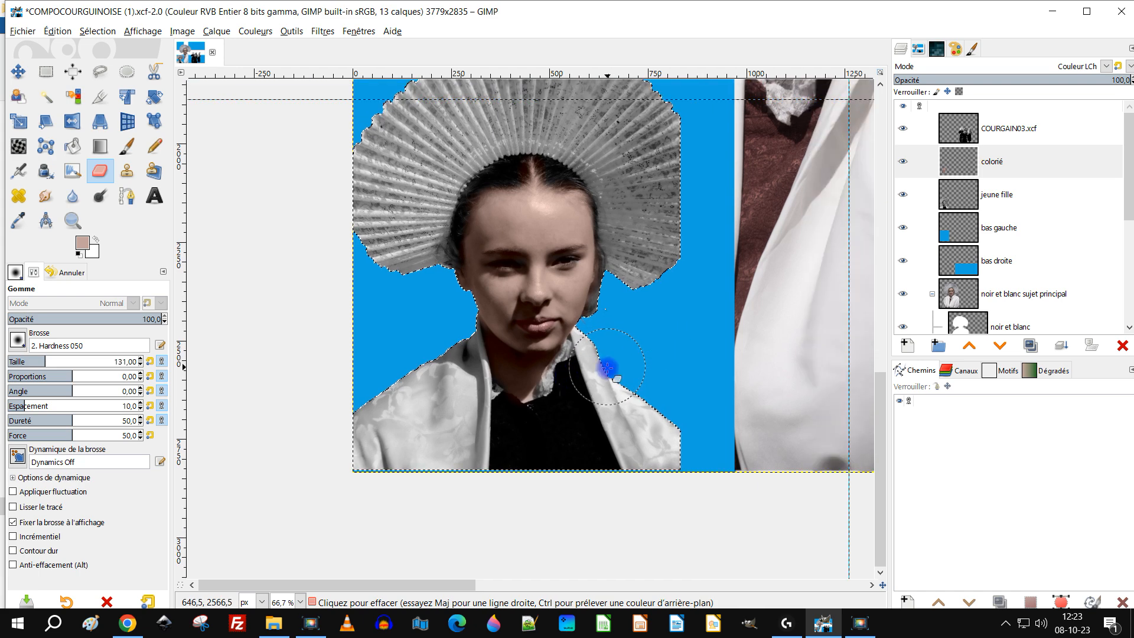
ctrl+scroll(543, 329, down, 3)
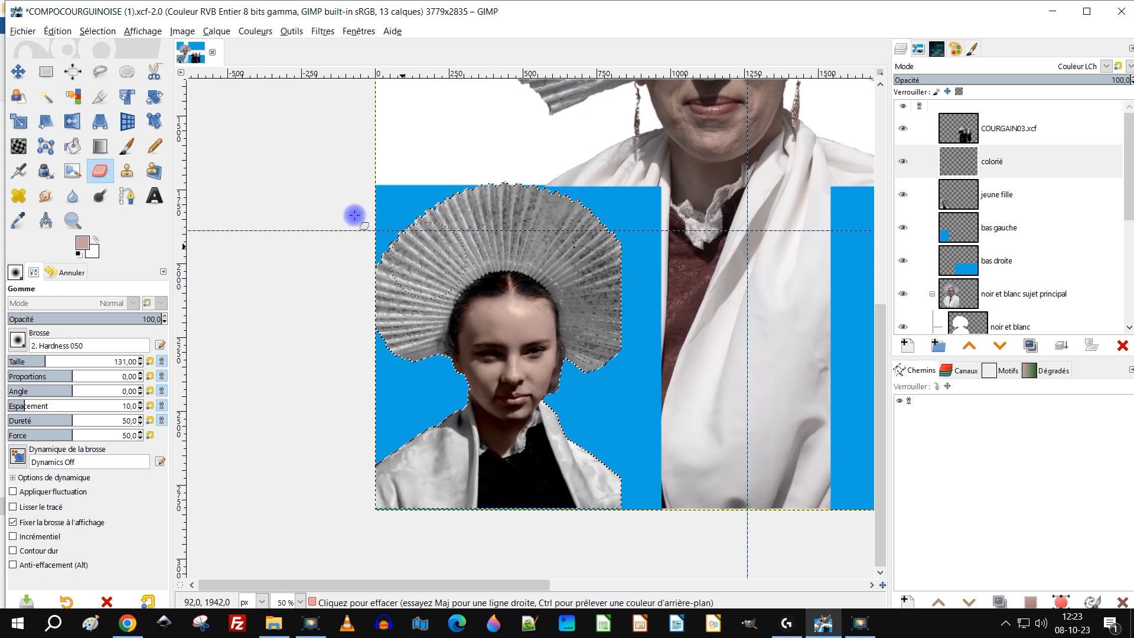
click(106, 31)
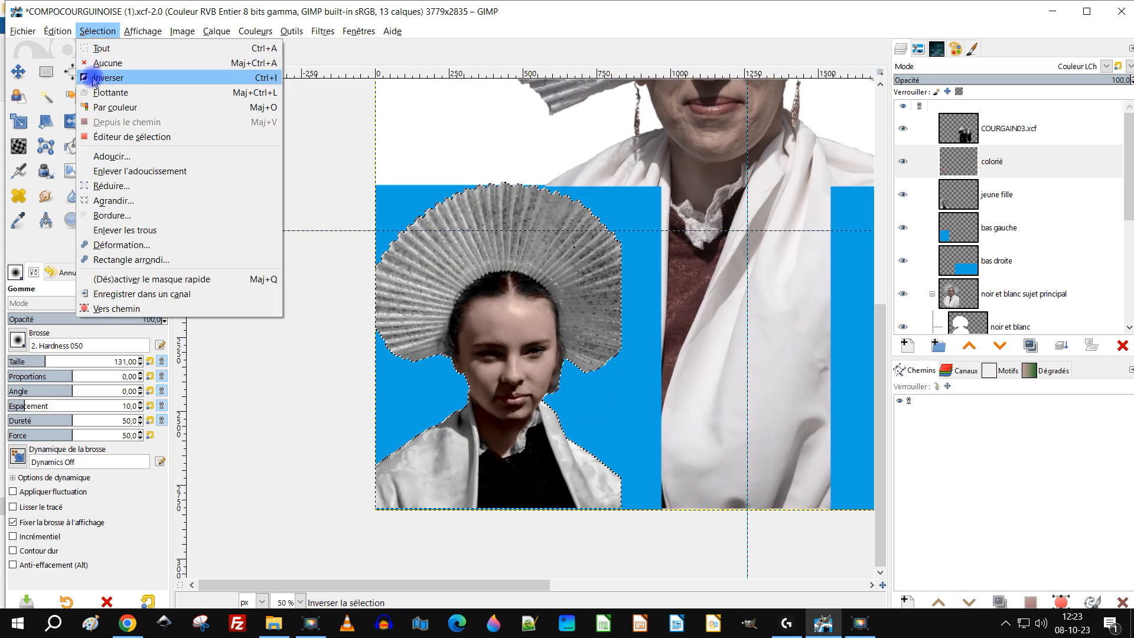
click(99, 62)
ctrl+scroll(539, 305, down, 2)
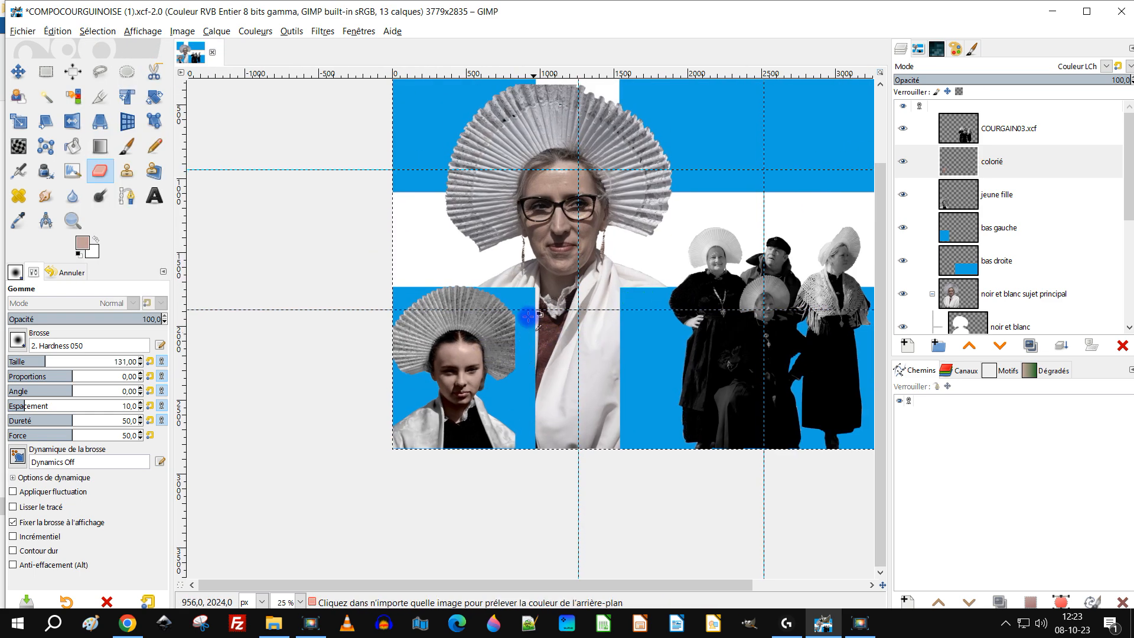
Select the jeune fille layer and examine the outer edges of the girl's pleated headdress and shawl against the blue quarter
ctrl+scroll(431, 379, up, 3)
ctrl+scroll(359, 392, up, 1)
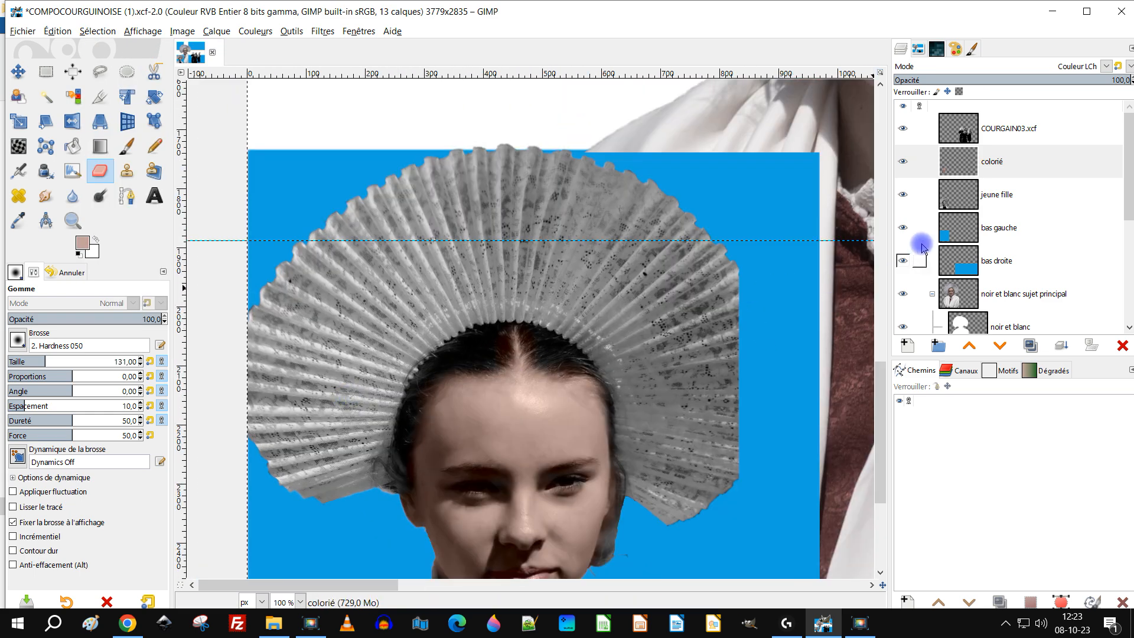
click(963, 203)
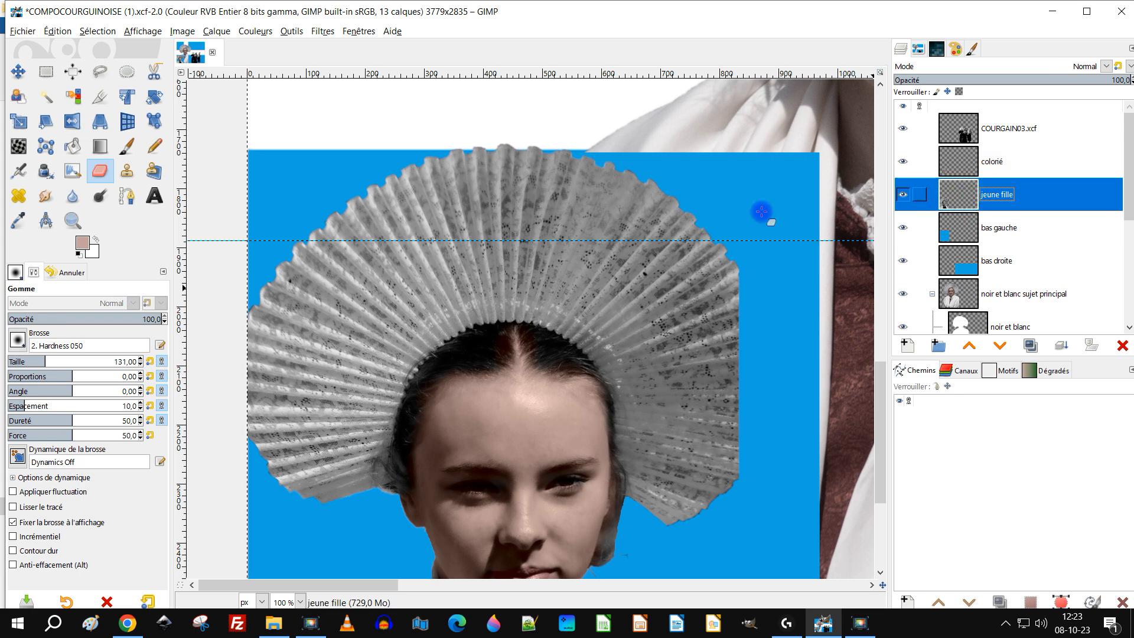
ctrl+scroll(299, 378, down, 2)
ctrl+scroll(402, 337, up, 2)
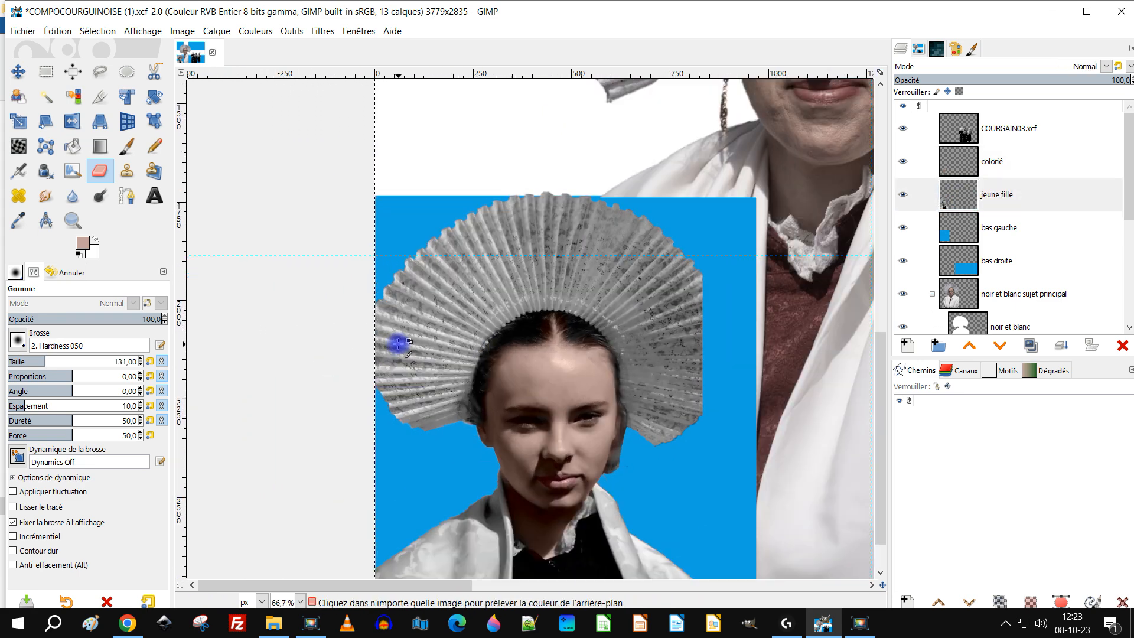
ctrl+scroll(424, 320, down, 1)
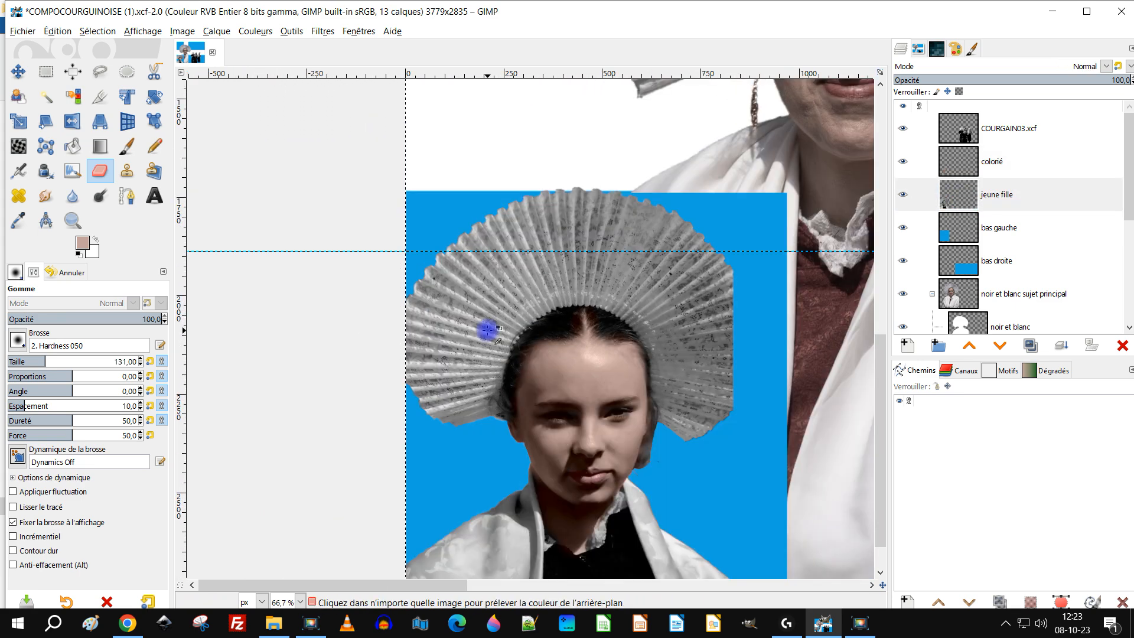
scroll(537, 356, right, 2)
scroll(653, 319, right, 1)
scroll(600, 348, up, 1)
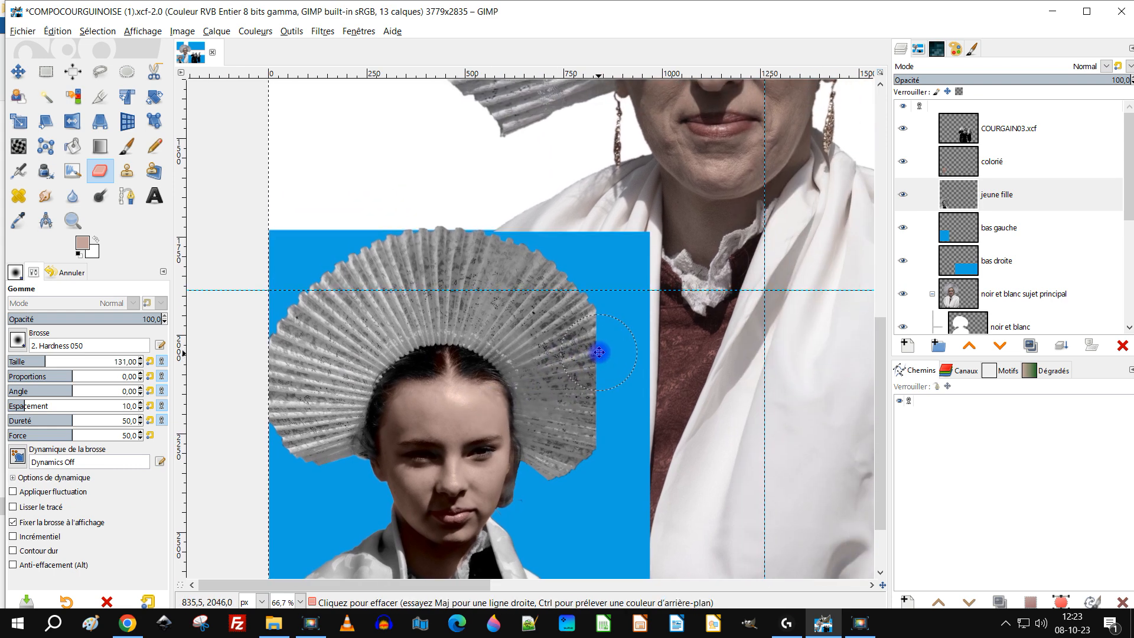
ctrl+scroll(355, 418, down, 2)
scroll(390, 383, down, 1)
ctrl+scroll(327, 449, up, 2)
Make jeune fille the active layer and turn on the chain link for the colorié layer
click(959, 197)
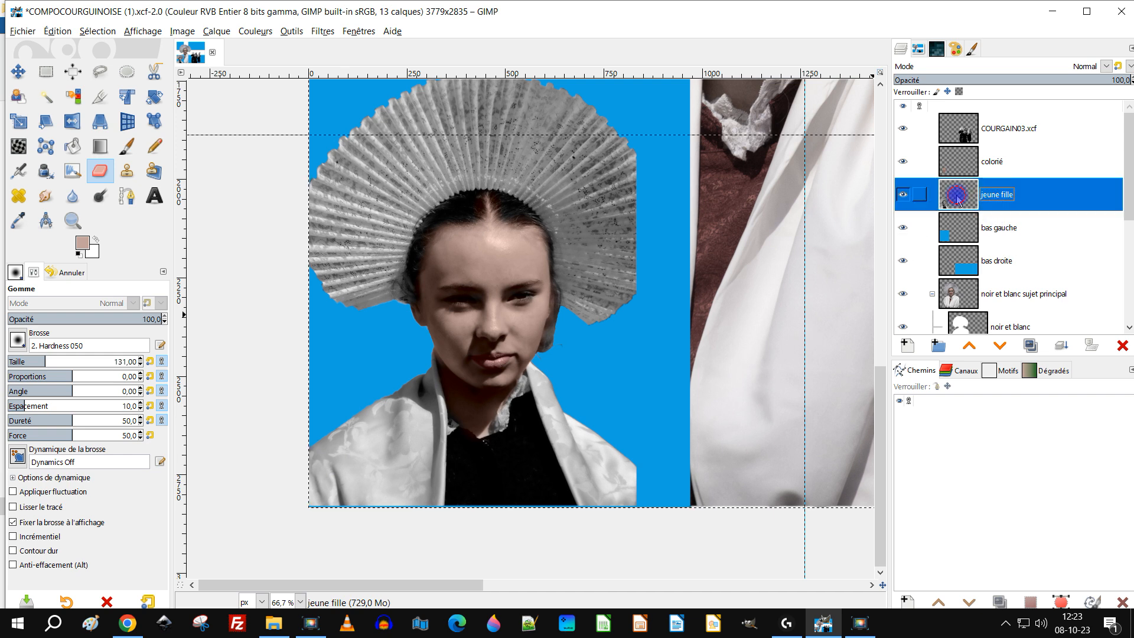
click(919, 162)
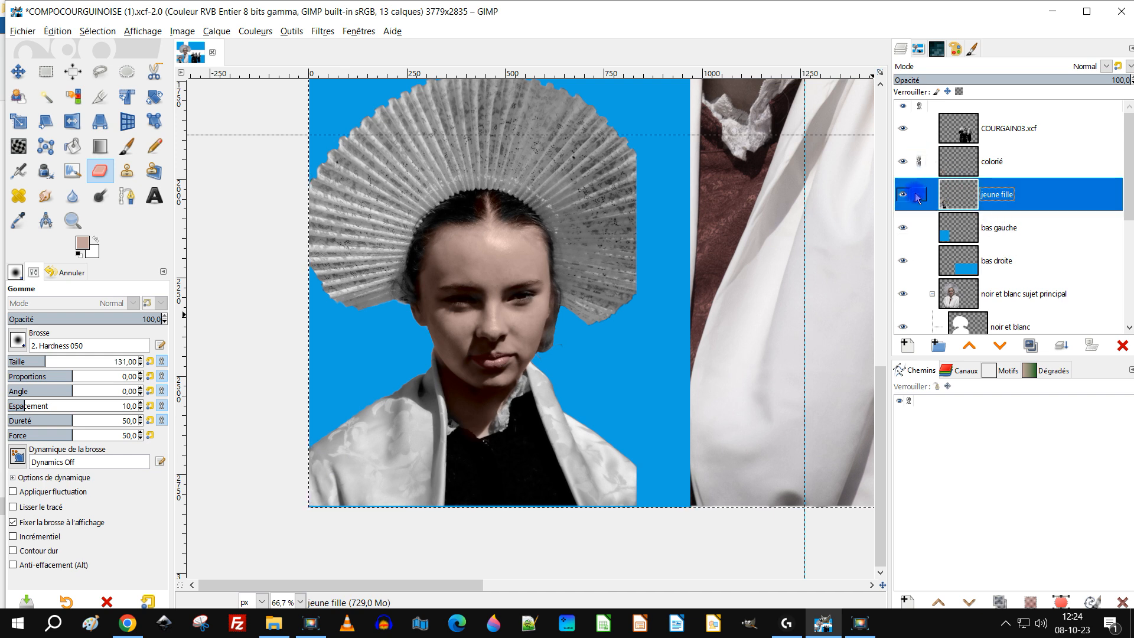
Link the "jeune fille" and "colorié" layers and set the Move tool to move the active layer
shift+click(917, 197)
click(918, 162)
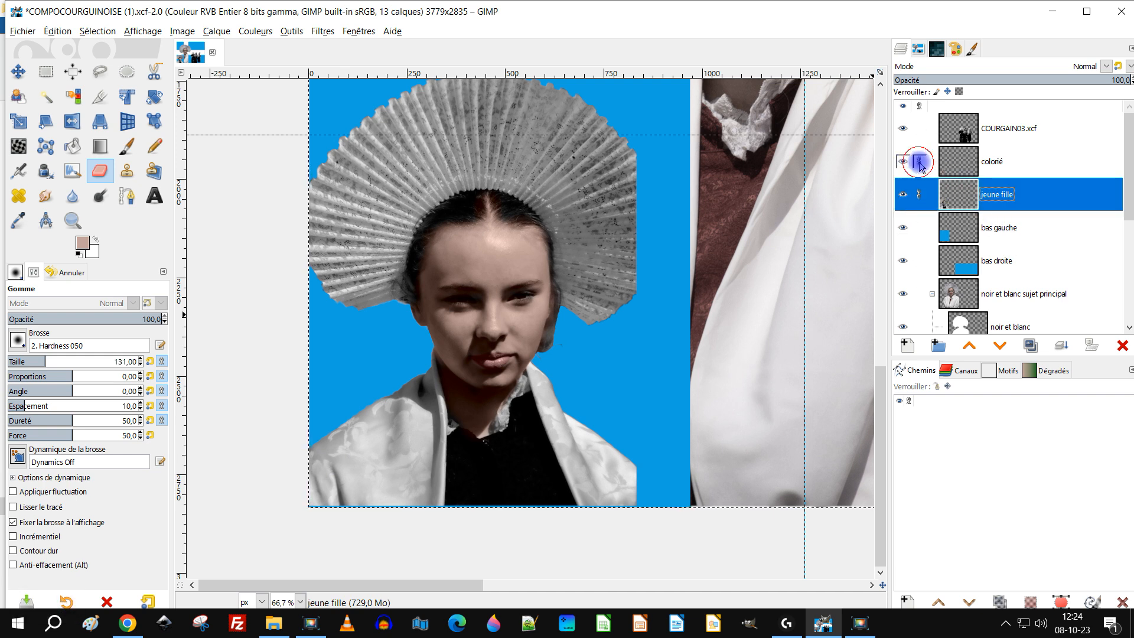
click(18, 71)
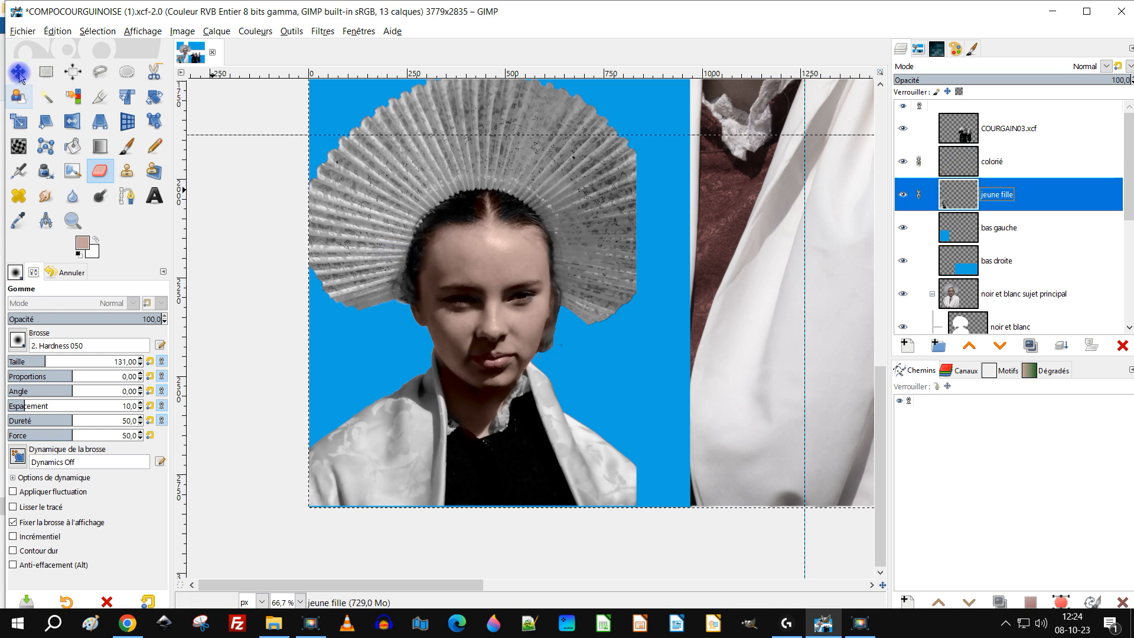
click(450, 213)
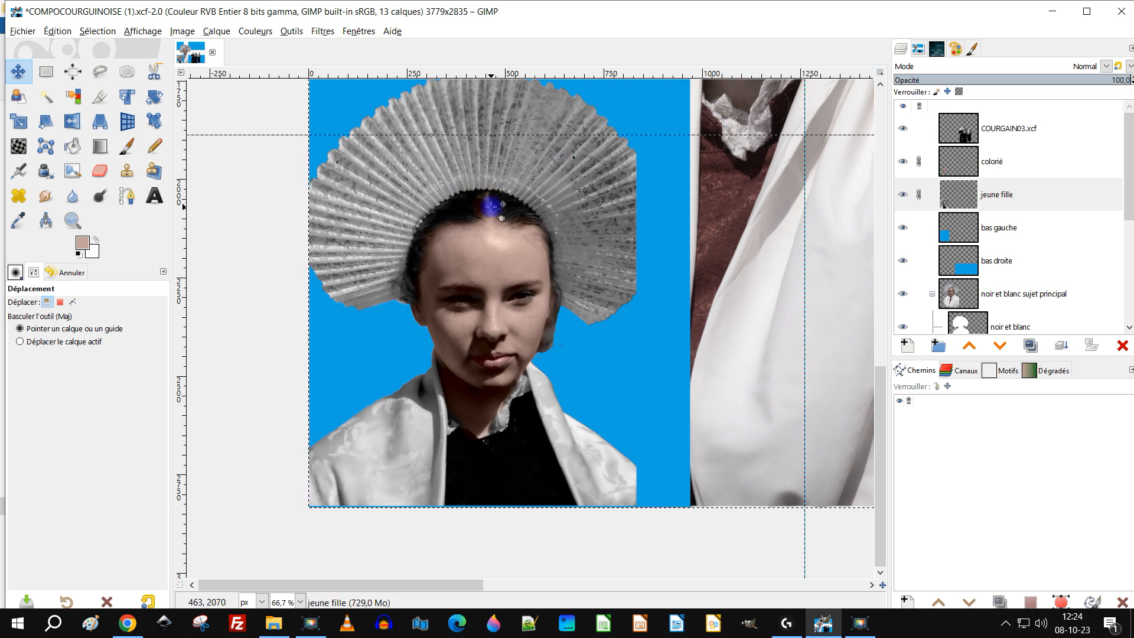
Nudge the linked layers down, then back up in small steps until the bust just covers the image's lower edge
key(shift+Down)
key(Up)
key(Up)
key(Up)
key(Up)
key(Up)
key(Up)
key(Up)
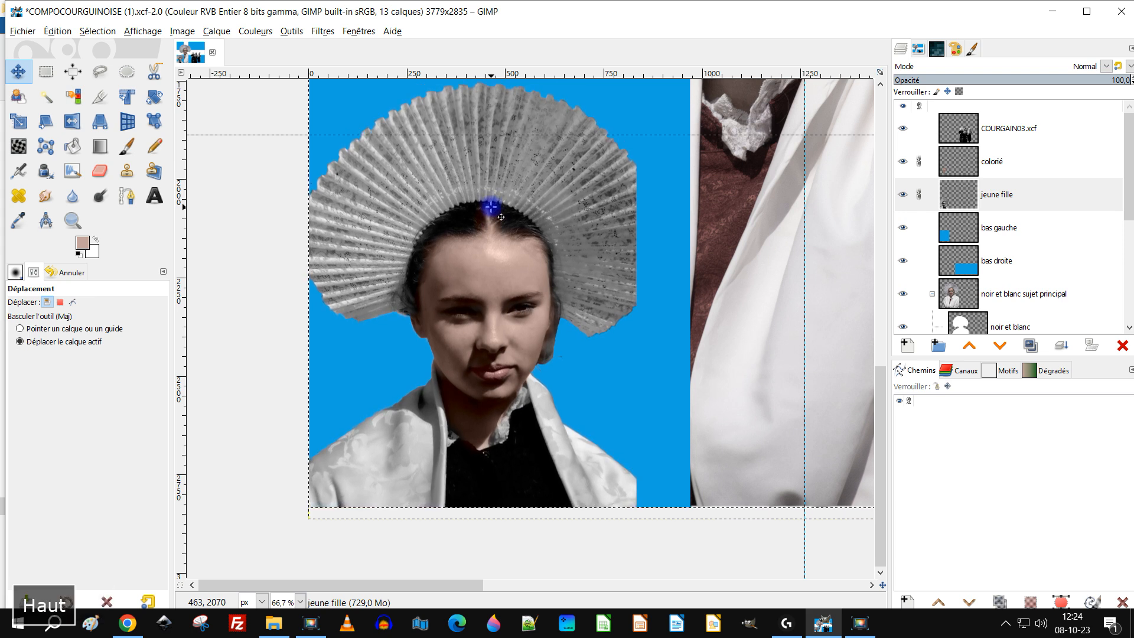
key(Up)
key(Up)
key(Up)
key(Up)
key(Up)
key(Up)
key(Up)
key(Up)
key(Up)
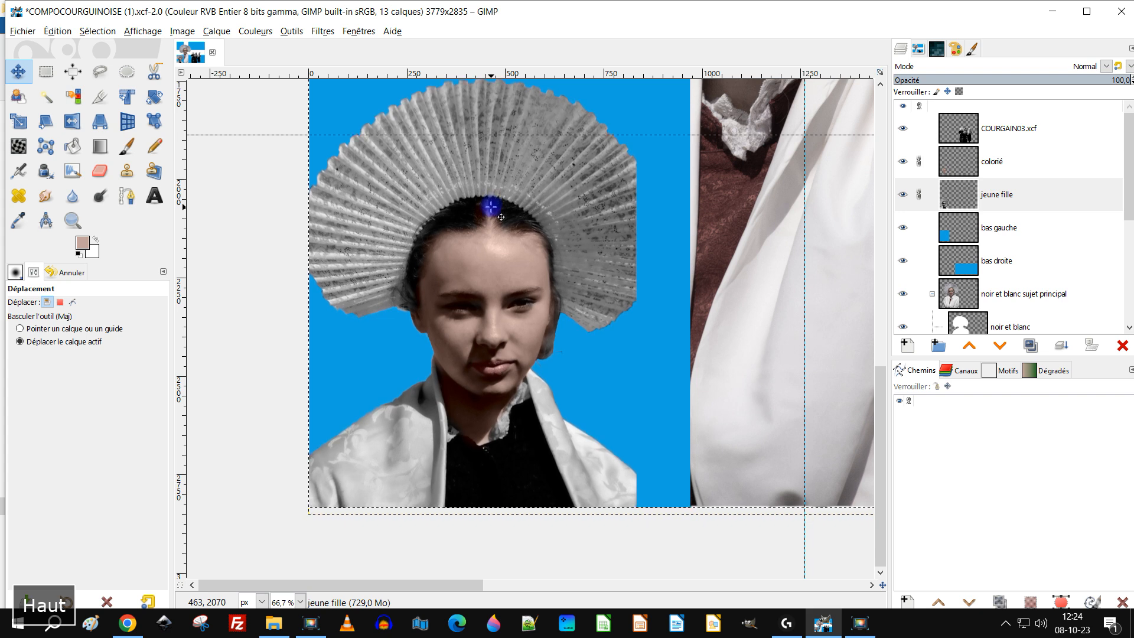
key(Up)
key(Up)
key(Up)
key(Up)
key(Up)
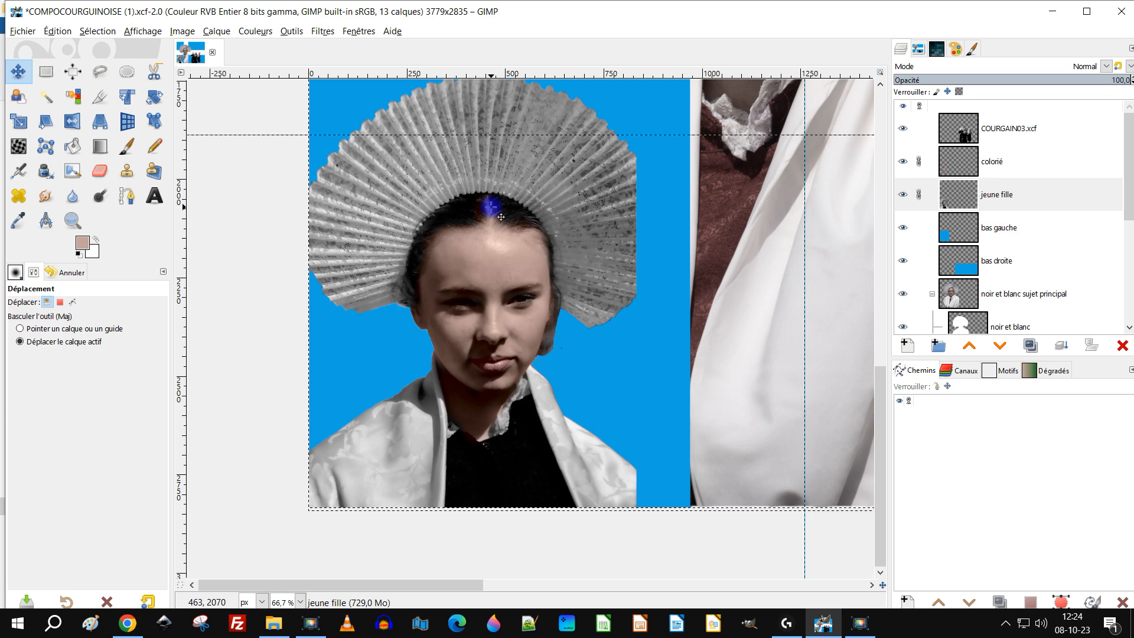
key(Up)
key(Up)
key(Up)
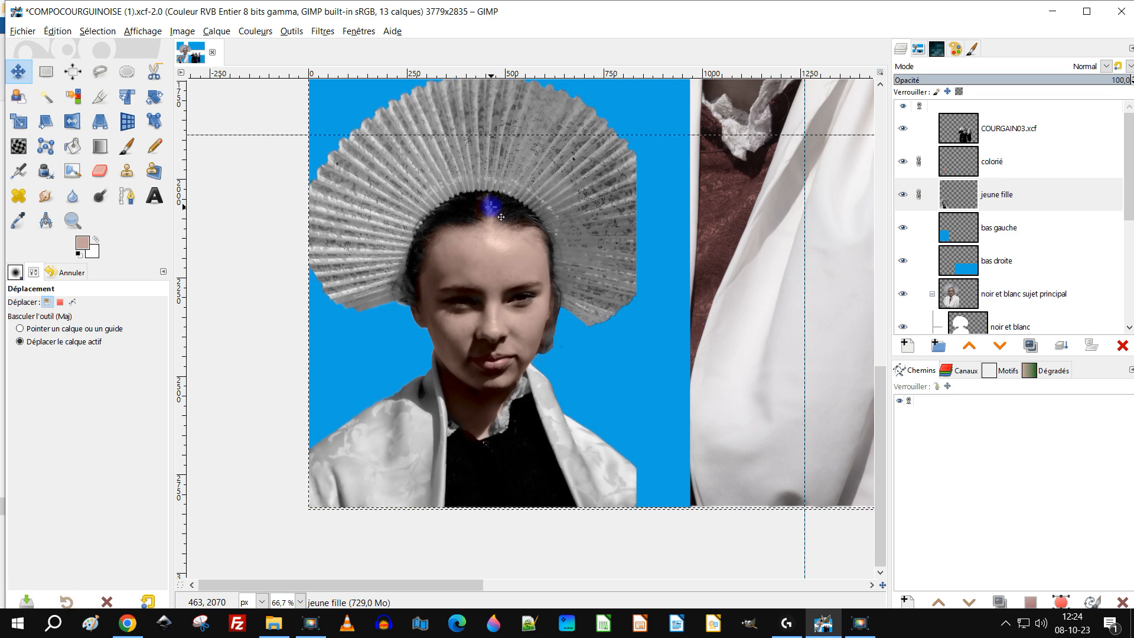
Outline the upper-right pleated section of the headdress freehand on the "jeune fille" layer and paste a copy of it as a new layer
drag(594, 184, 588, 290)
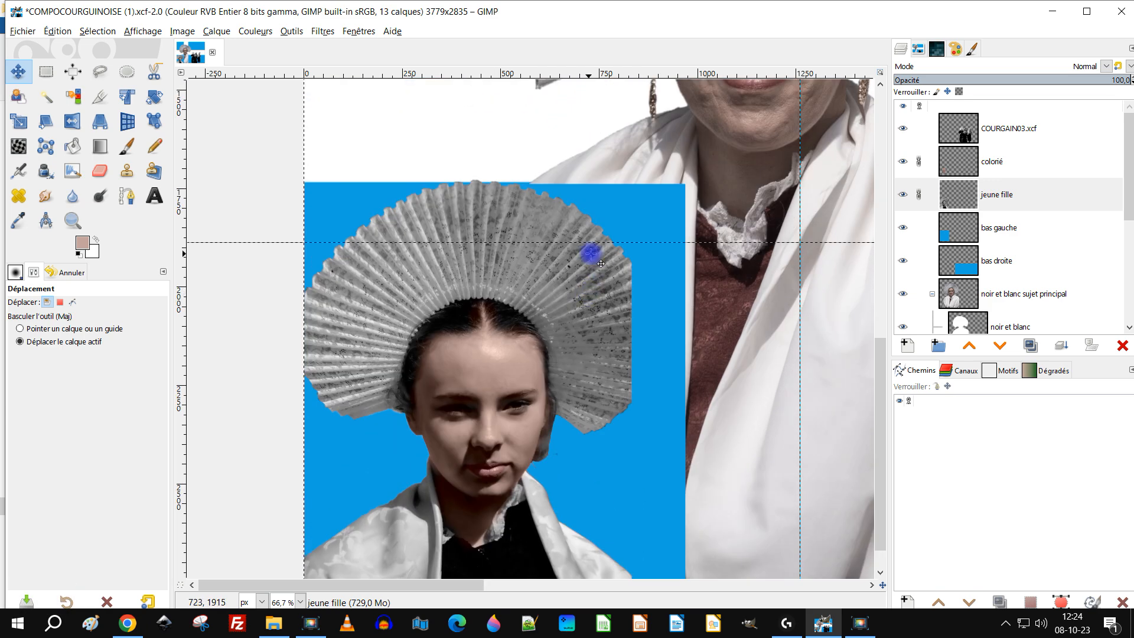
scroll(555, 220, up, 1)
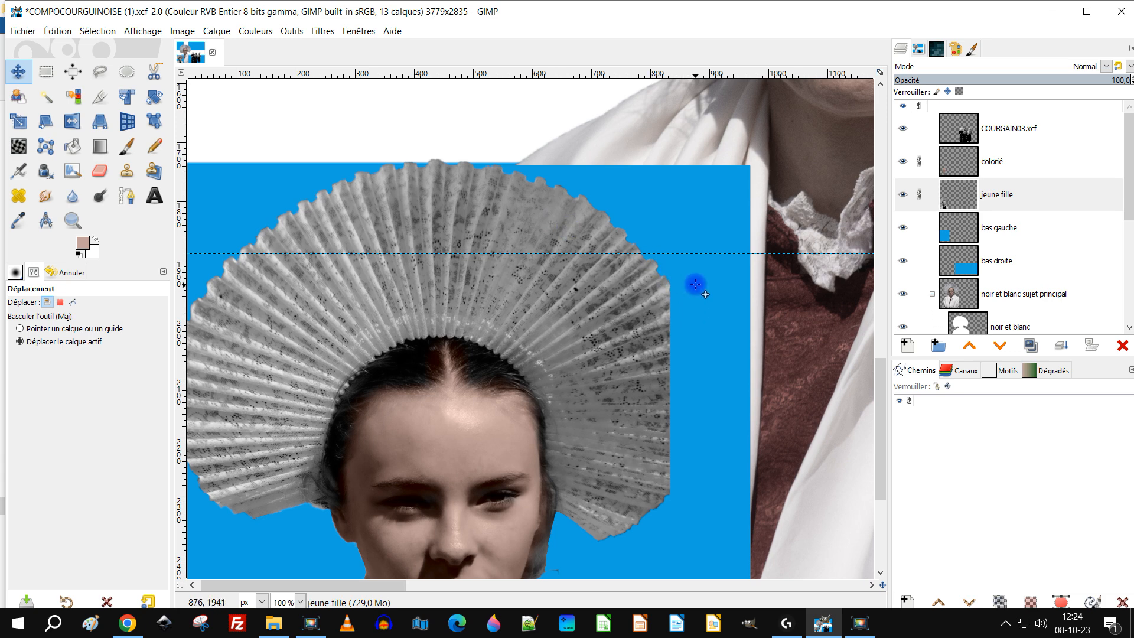
click(969, 196)
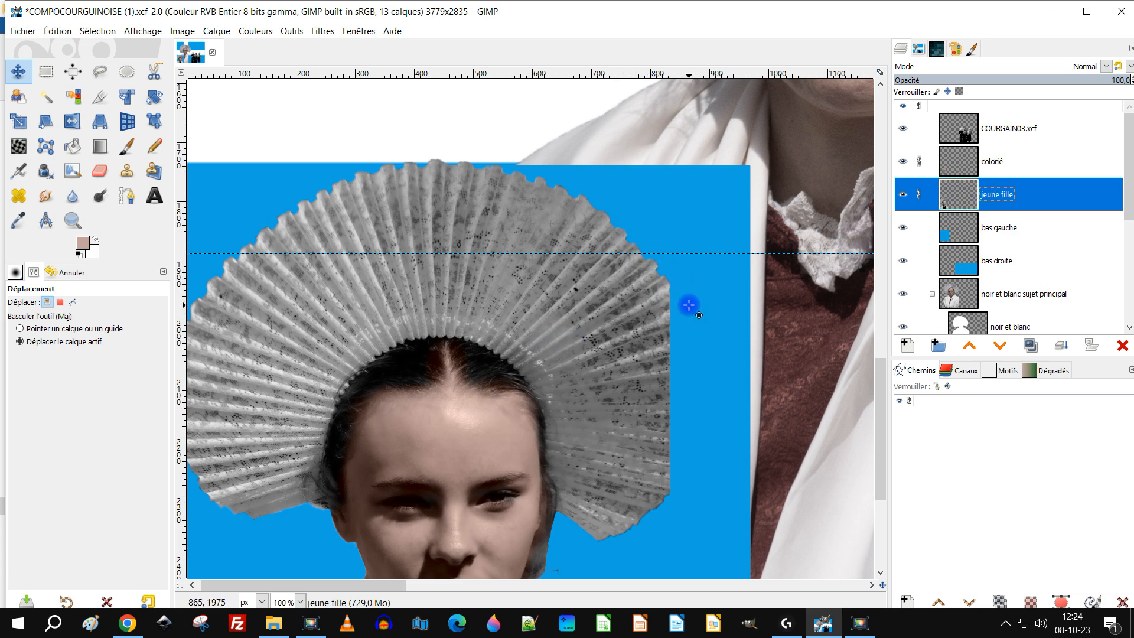
click(100, 72)
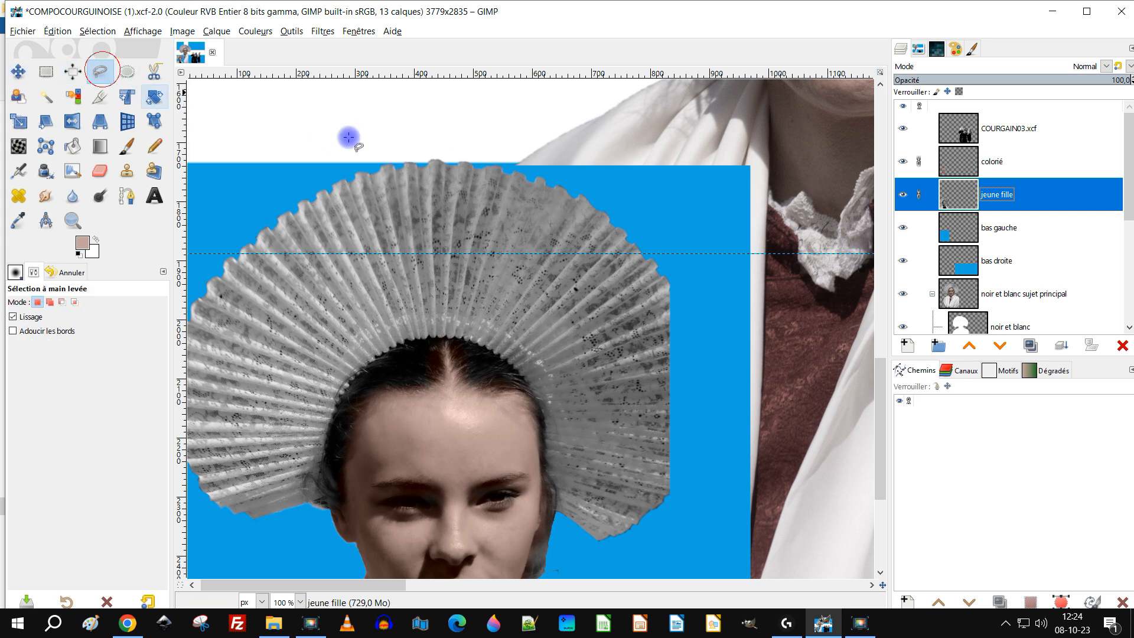
drag(493, 148, 486, 331)
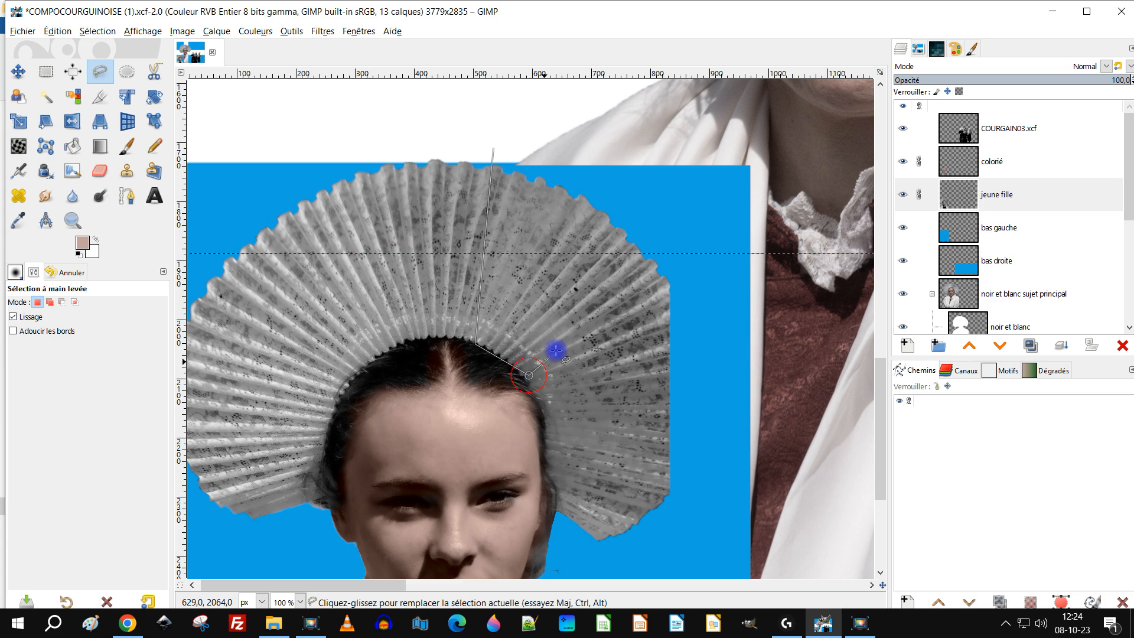
click(559, 108)
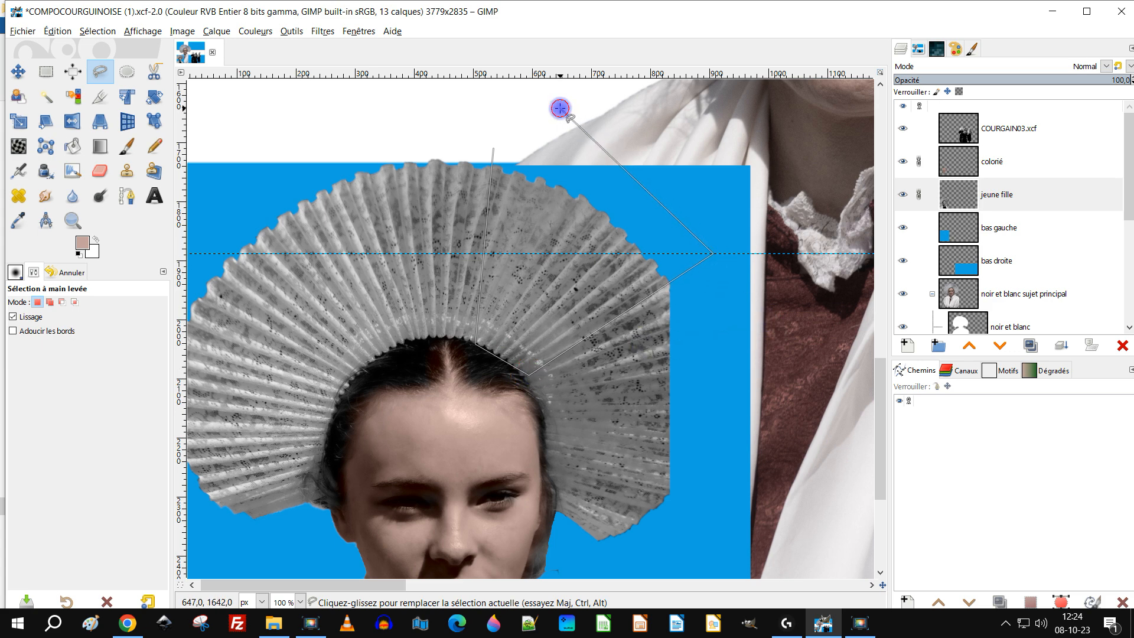
click(493, 148)
key(Return)
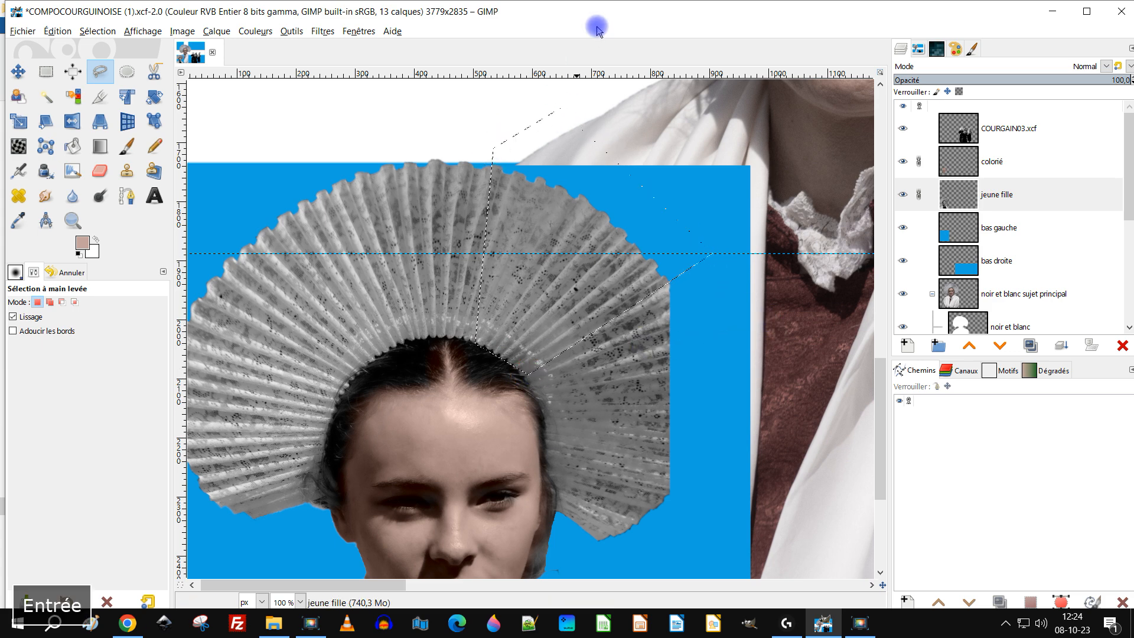
key(ctrl+v)
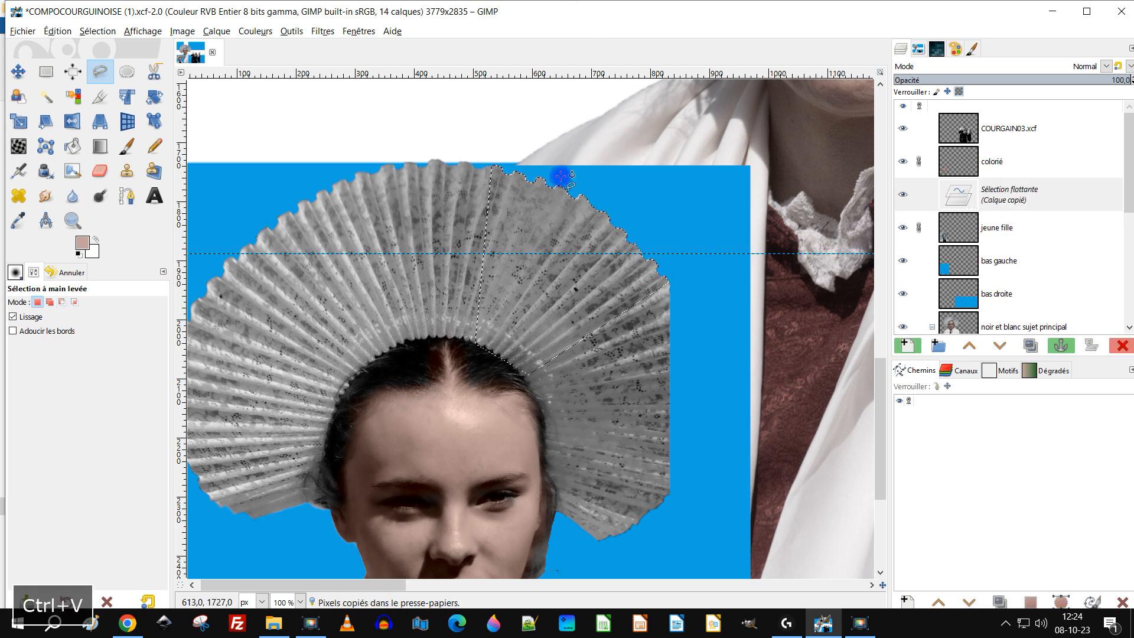
click(903, 345)
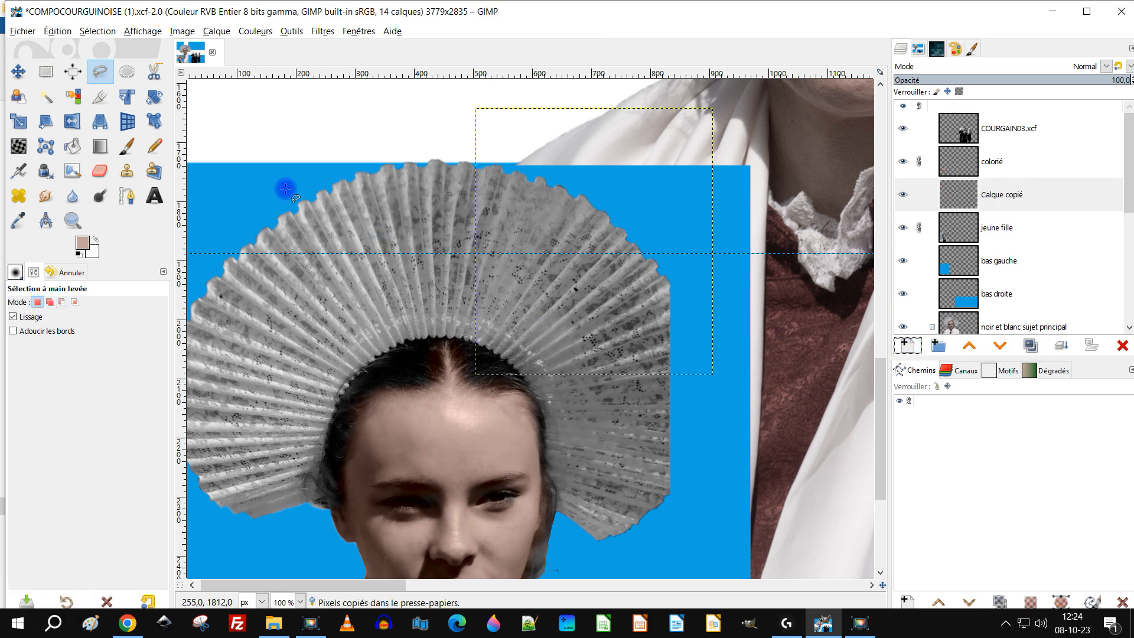
Rotate the copied headdress section clockwise around a pivot at its inner lower corner, and move it outward past the headdress's right edge
click(155, 98)
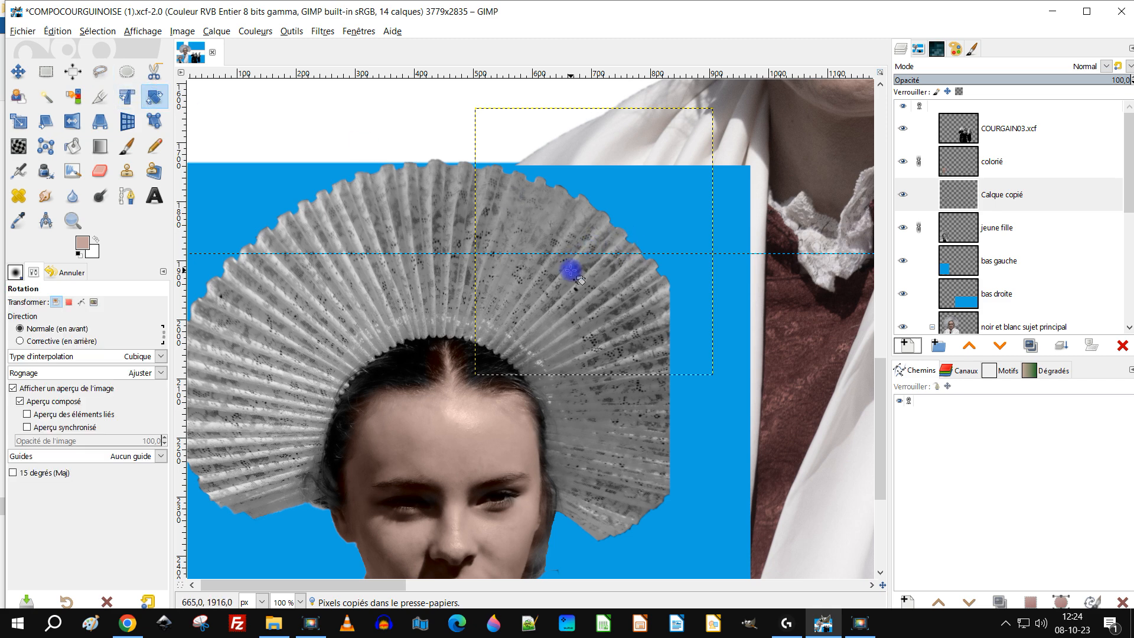
click(607, 286)
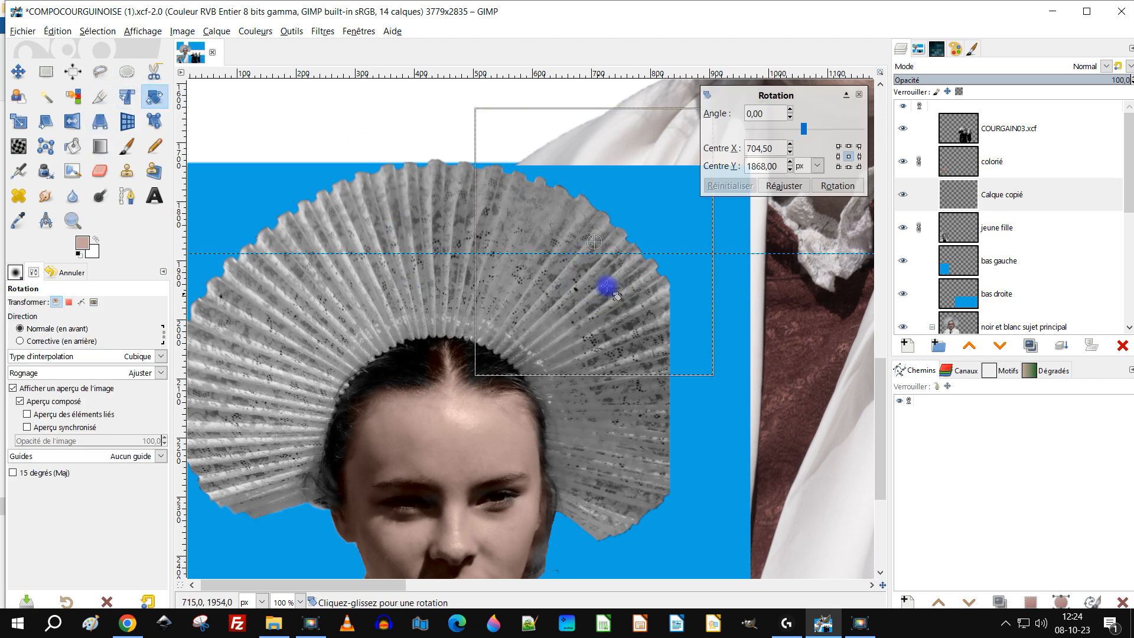
drag(595, 242, 529, 338)
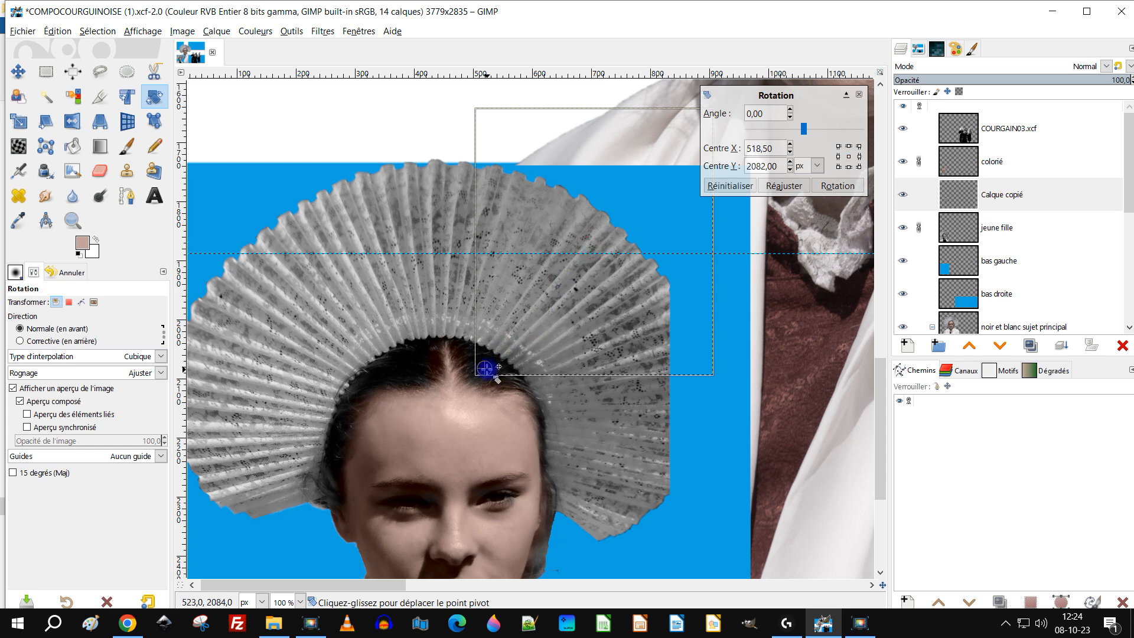
drag(665, 215, 760, 409)
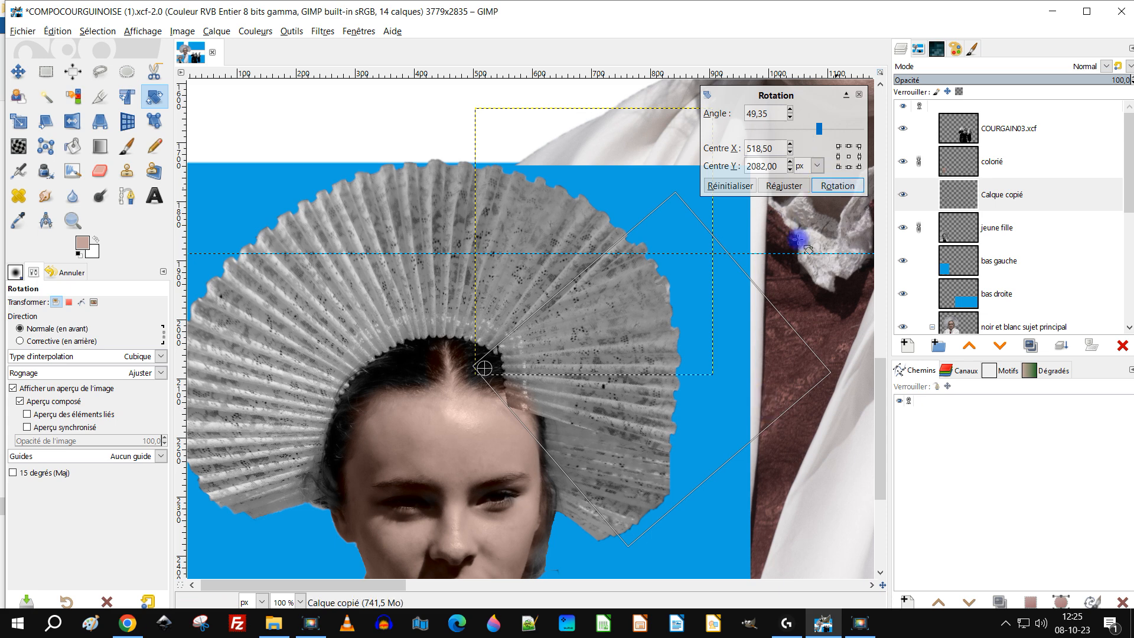
drag(761, 348, 758, 419)
click(838, 185)
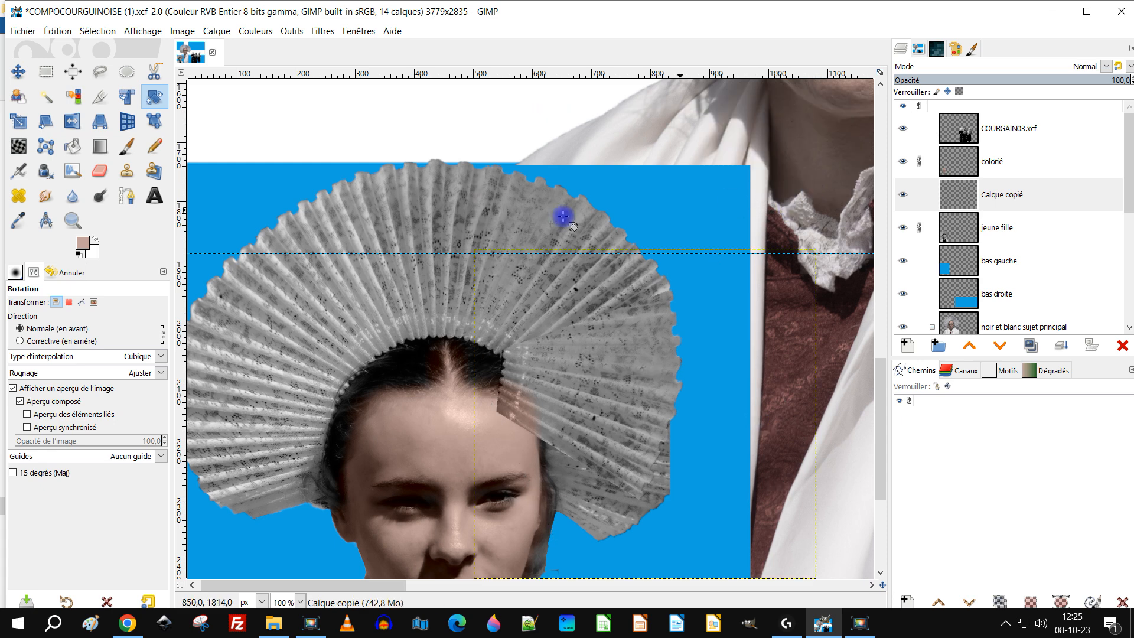
click(22, 75)
drag(619, 421, 702, 328)
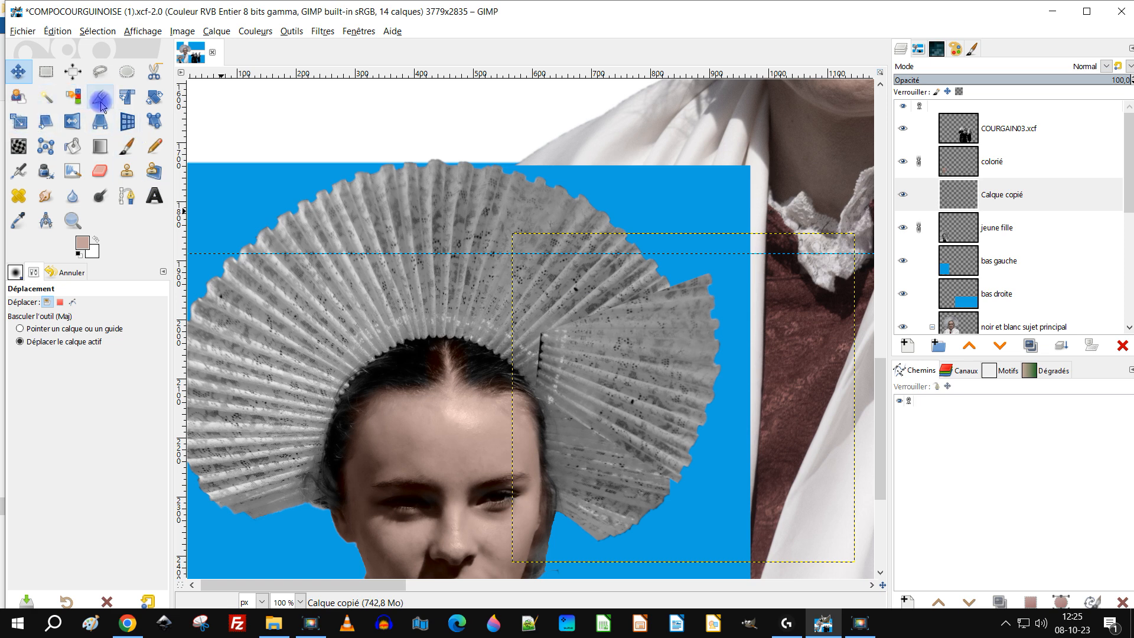
Apply a unified transform to the copied section, rotating it slightly counterclockwise and shifting it so its pleats continue the right side of the headdress
click(127, 96)
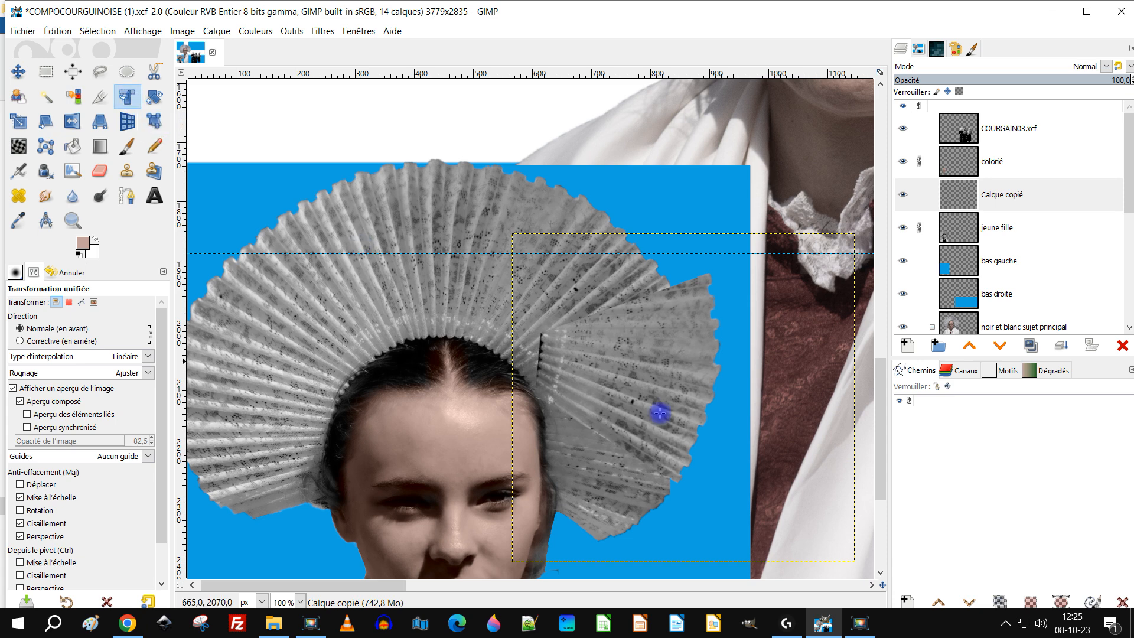
click(673, 366)
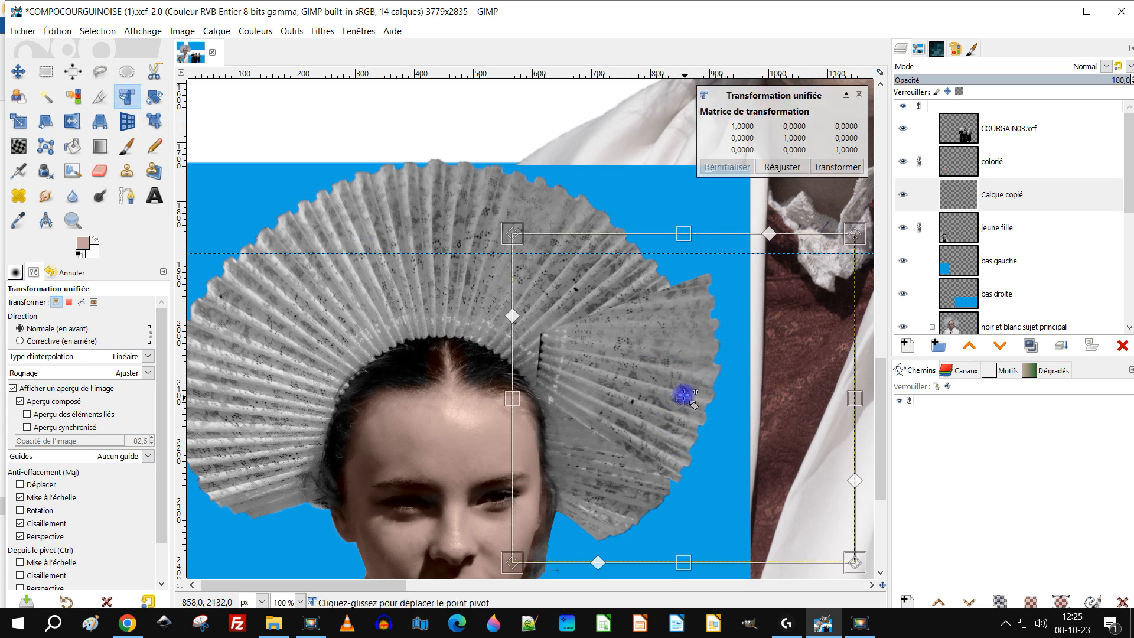
drag(684, 398, 592, 376)
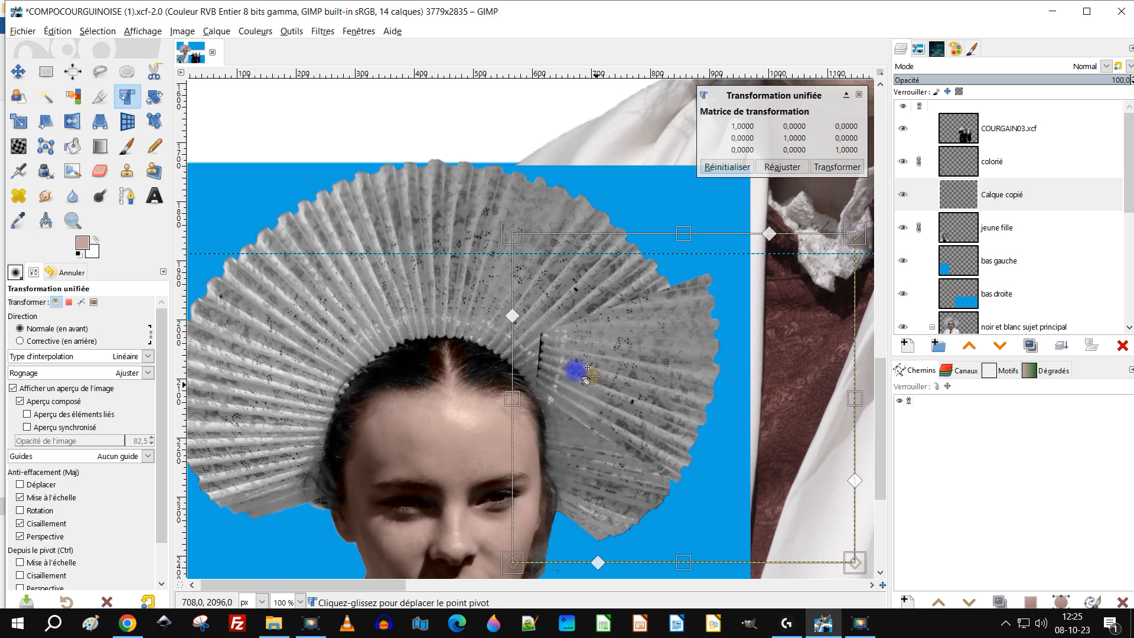
drag(559, 283, 573, 302)
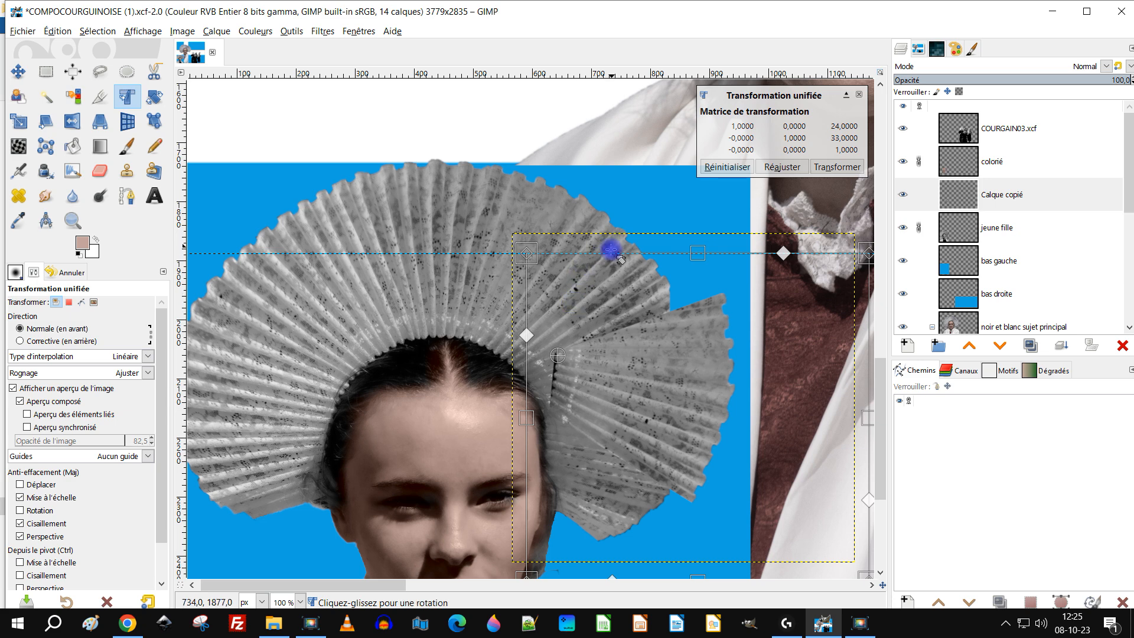
drag(612, 250, 581, 258)
drag(697, 331, 657, 352)
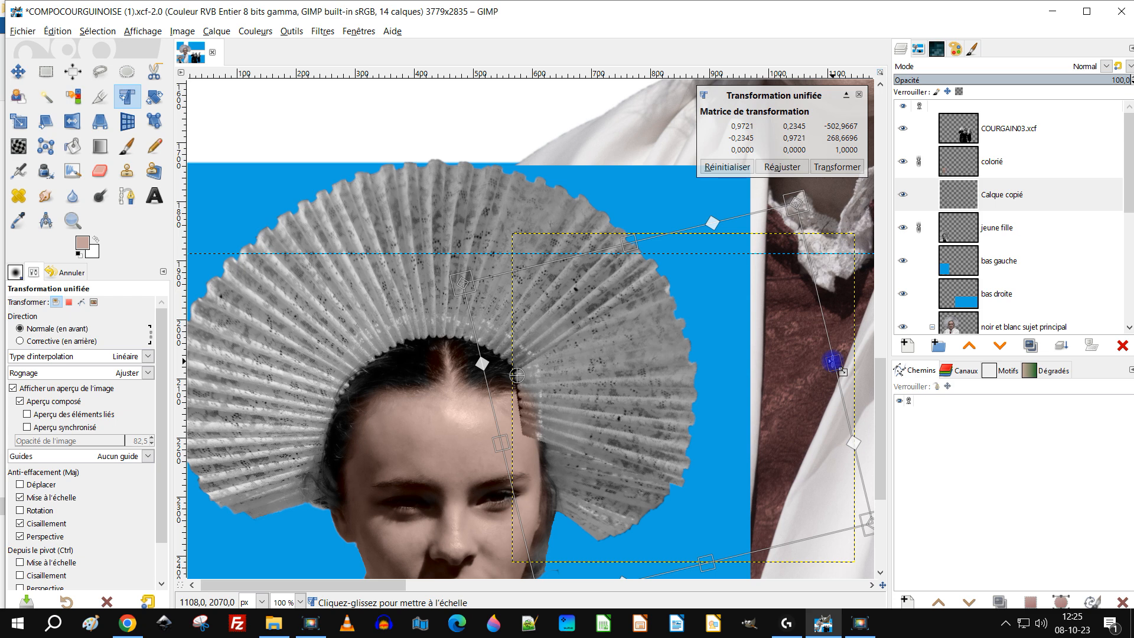
drag(814, 541, 808, 548)
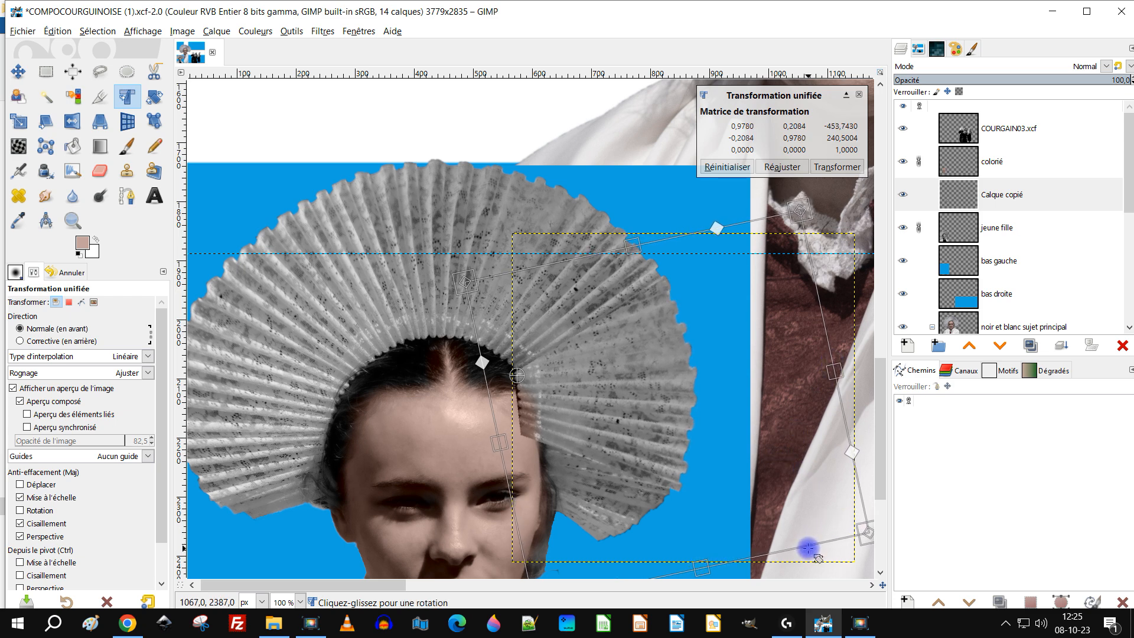
click(837, 167)
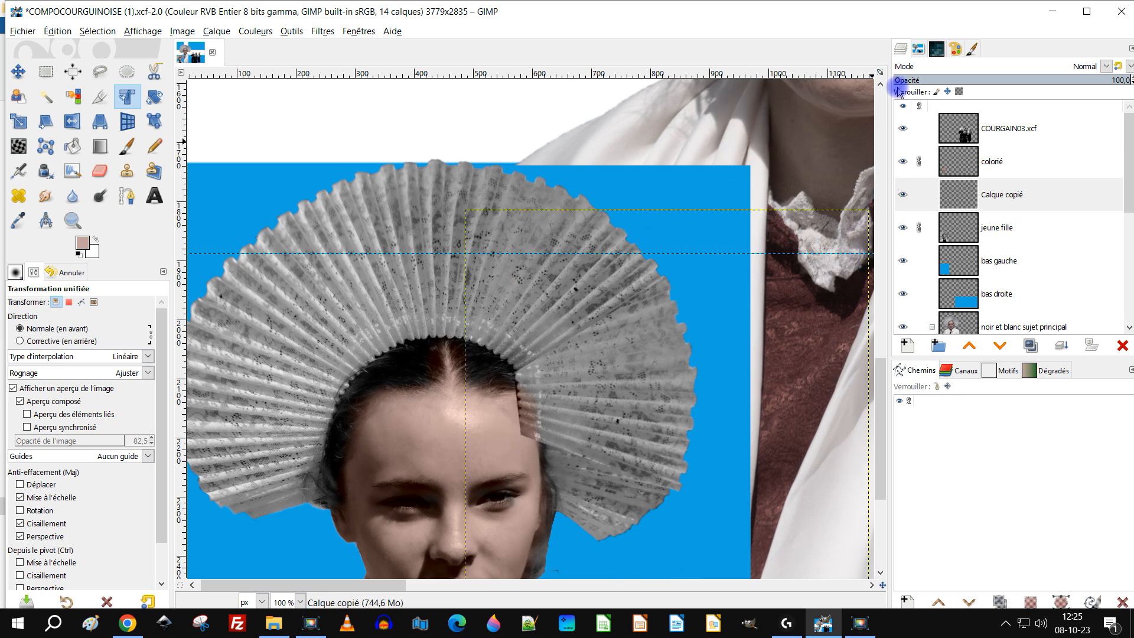
Erase the parts of the copied section that overlap the face and hair, and undo the last eraser stroke
click(101, 176)
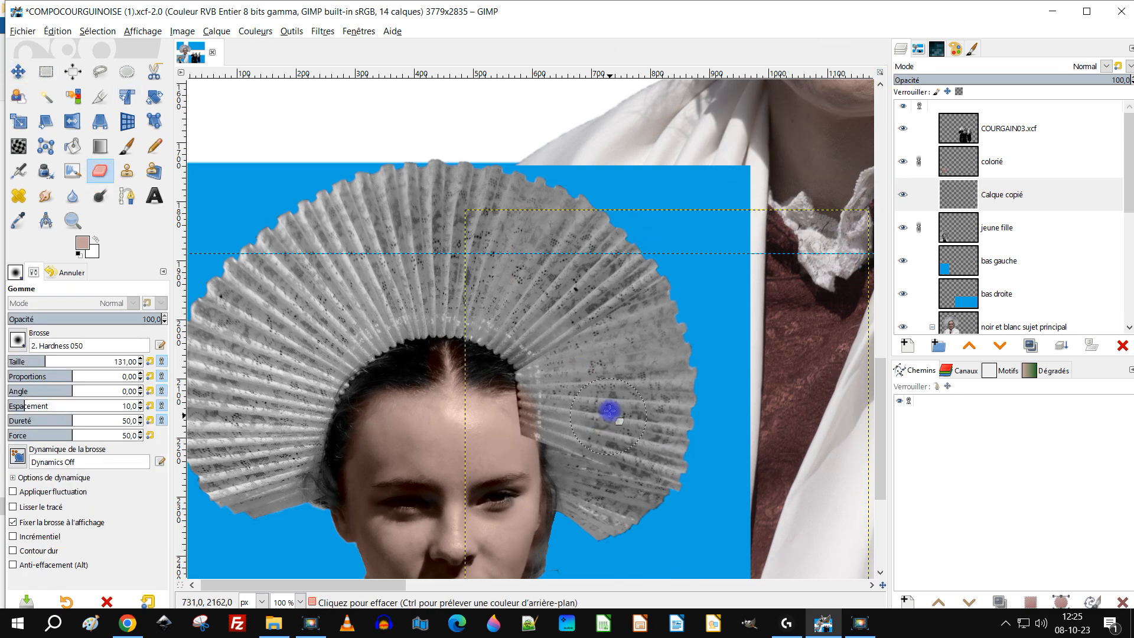
mouse_move(517, 351)
mouse_down()
mouse_move(532, 392)
mouse_move(527, 459)
mouse_move(556, 436)
mouse_move(557, 352)
mouse_move(565, 455)
mouse_move(642, 486)
mouse_move(607, 498)
mouse_move(708, 442)
mouse_up()
key(ctrl+z)
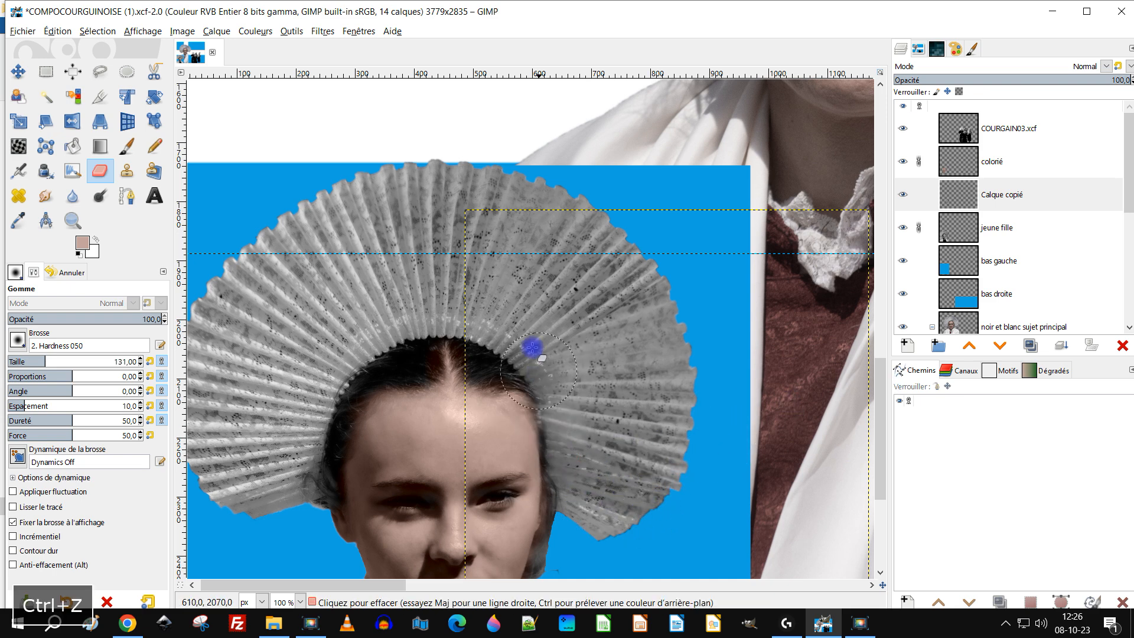
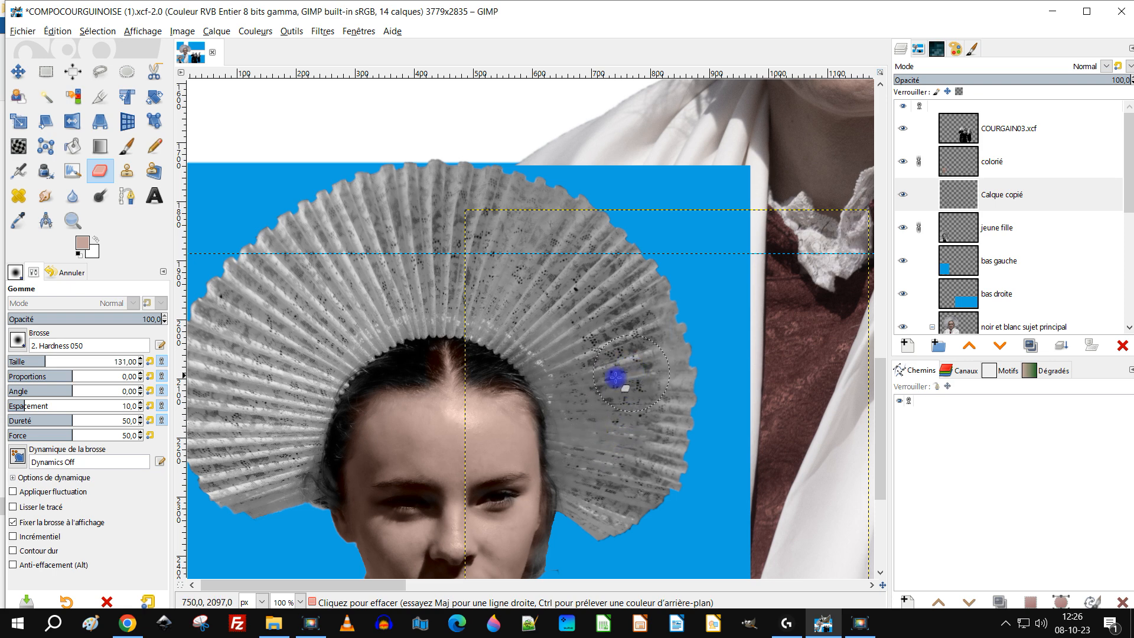
Set the eraser to the 2. Hardness 025 brush at size 138, and undo the stroke that cut into the headdress's outer edge
click(18, 341)
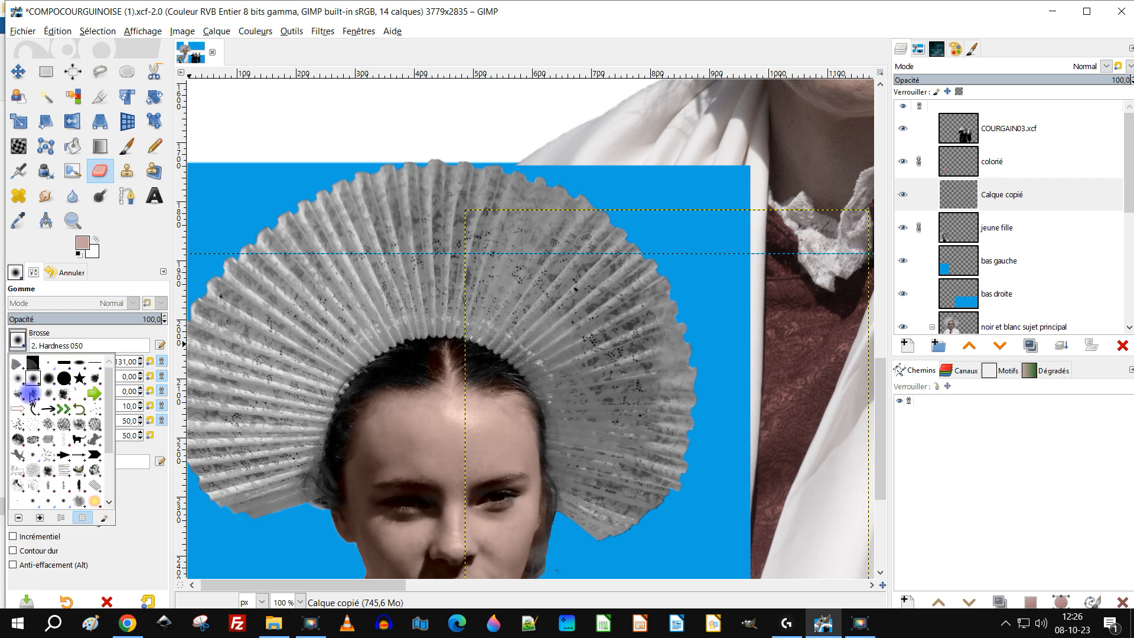
click(15, 378)
click(46, 362)
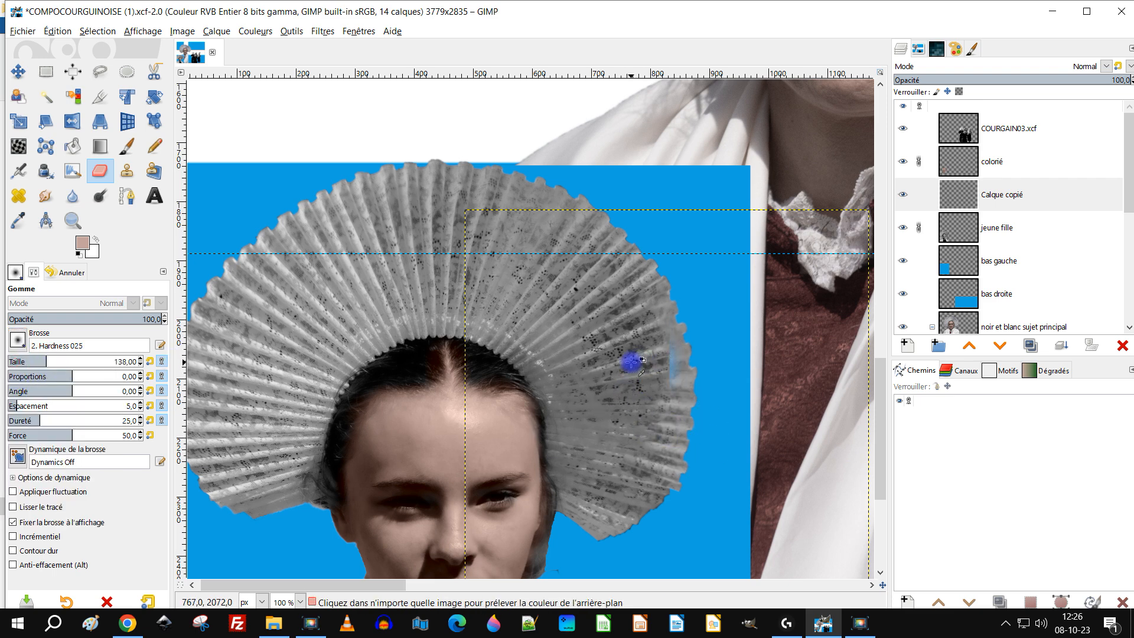
key(ctrl+z)
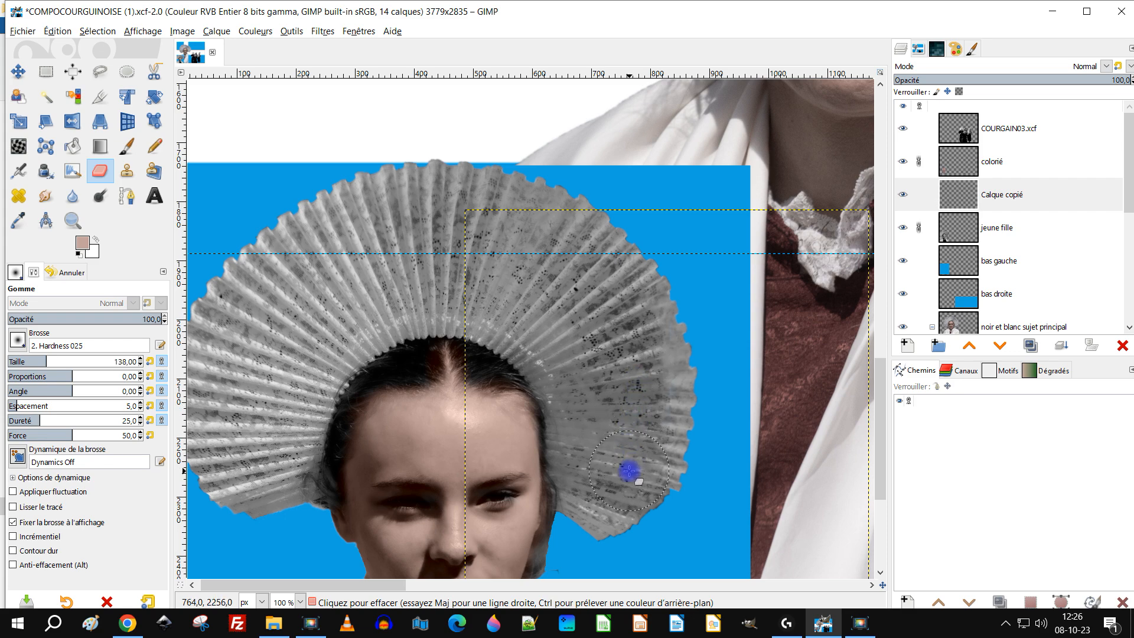
Open Curves on the Calque copié layer and lower the Value curve's midpoint to about input 129, output 112
ctrl+scroll(628, 470, down, 2)
ctrl+scroll(652, 466, up, 3)
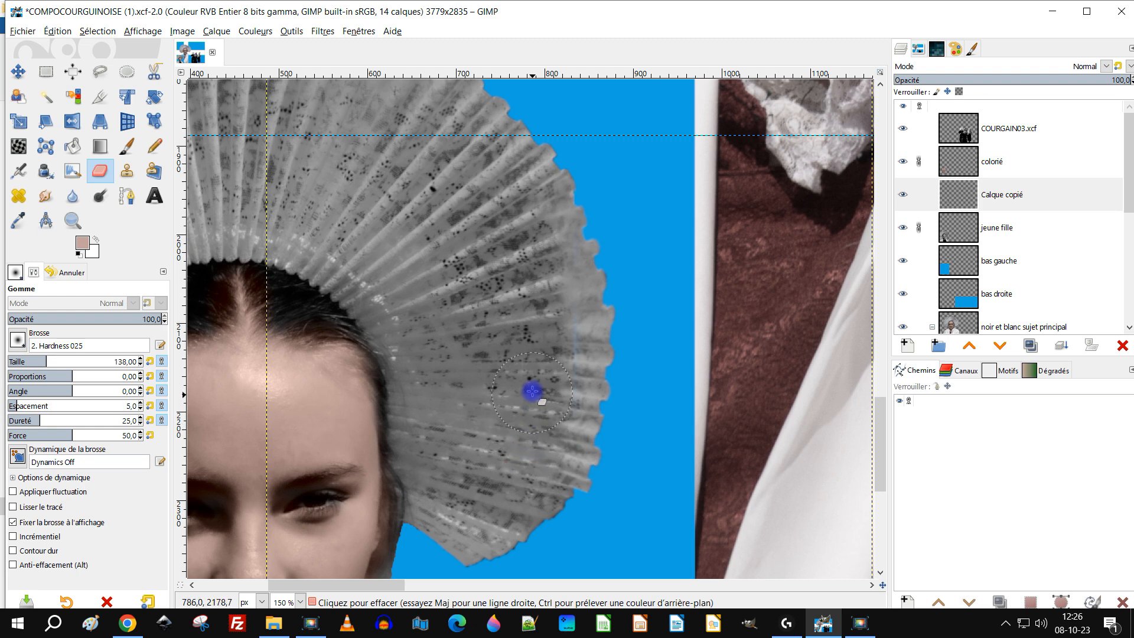
click(967, 198)
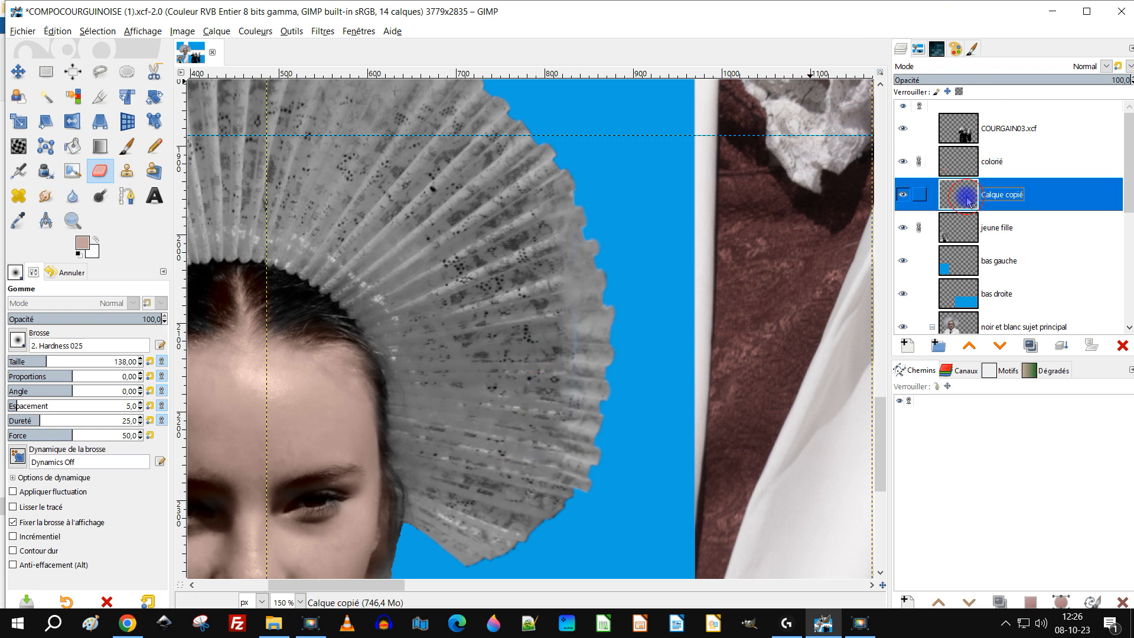
click(229, 37)
click(263, 177)
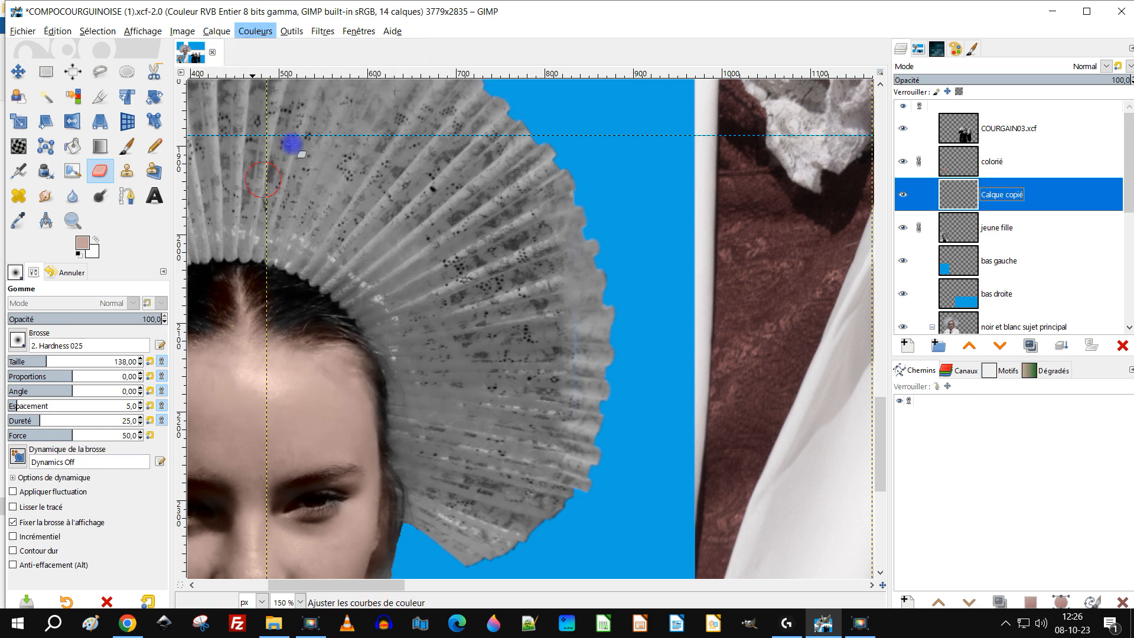
drag(152, 220, 152, 230)
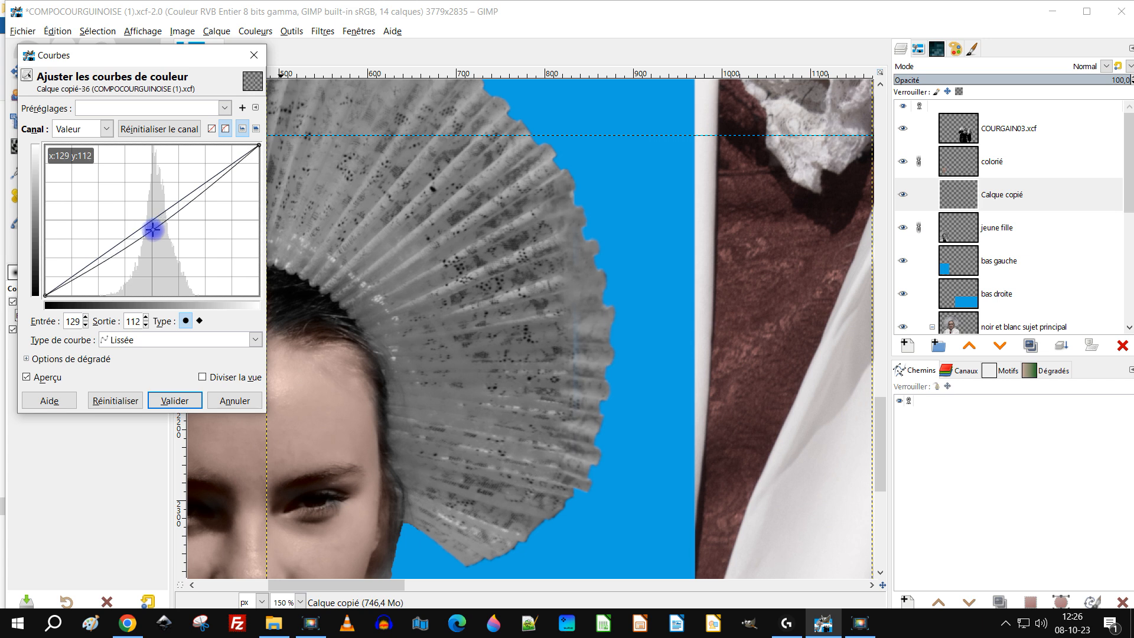
Lower the Alpha channel curve of the copied section to about input 135, output 108, and apply the Curves adjustment
click(104, 129)
click(73, 218)
mouse_move(151, 219)
mouse_down()
mouse_move(177, 268)
mouse_move(159, 233)
mouse_up()
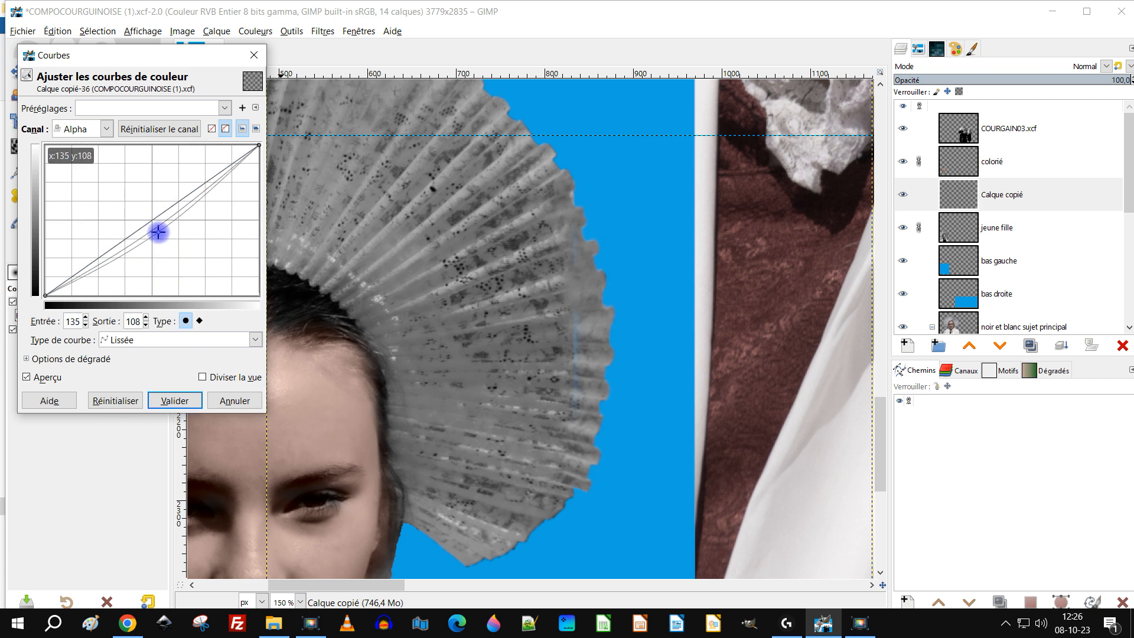
click(174, 400)
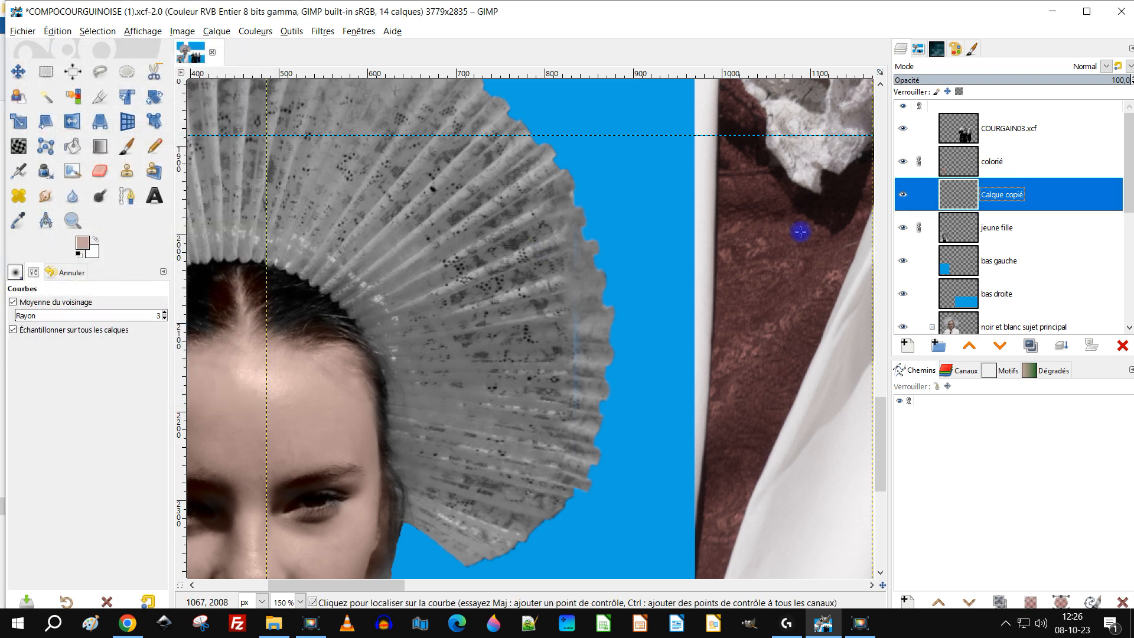
Touch up the vertical seam near the outer edge of the copied headdress section with the Eraser so the pleats blend
click(100, 171)
scroll(679, 378, up, 2)
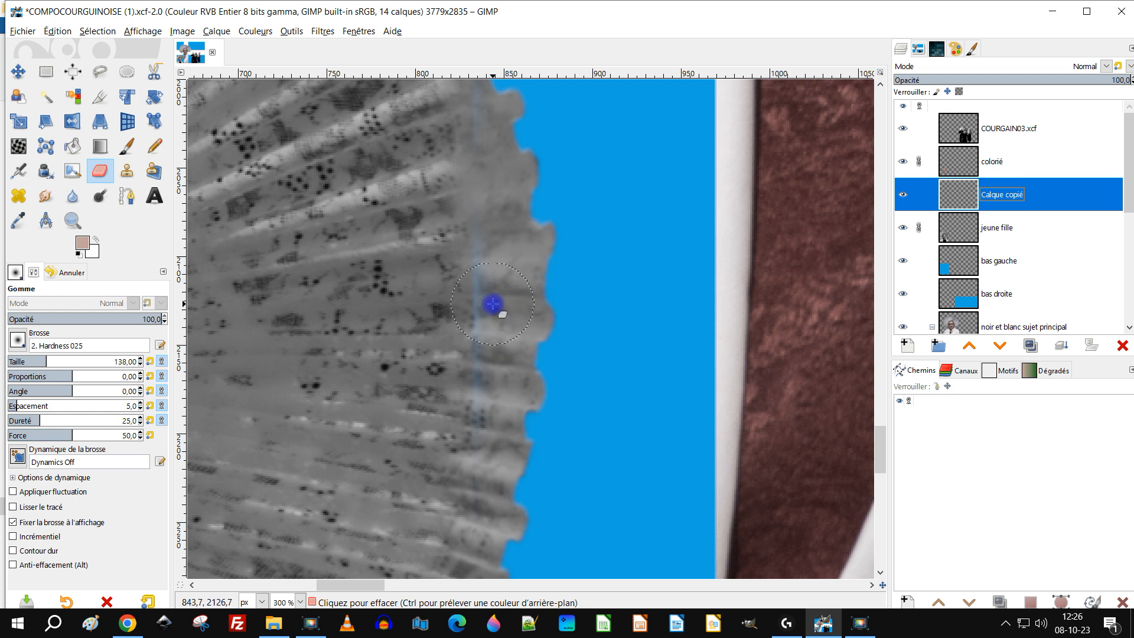
key(alt)
mouse_move(490, 295)
mouse_down()
mouse_move(487, 241)
mouse_move(463, 378)
mouse_move(474, 436)
mouse_up()
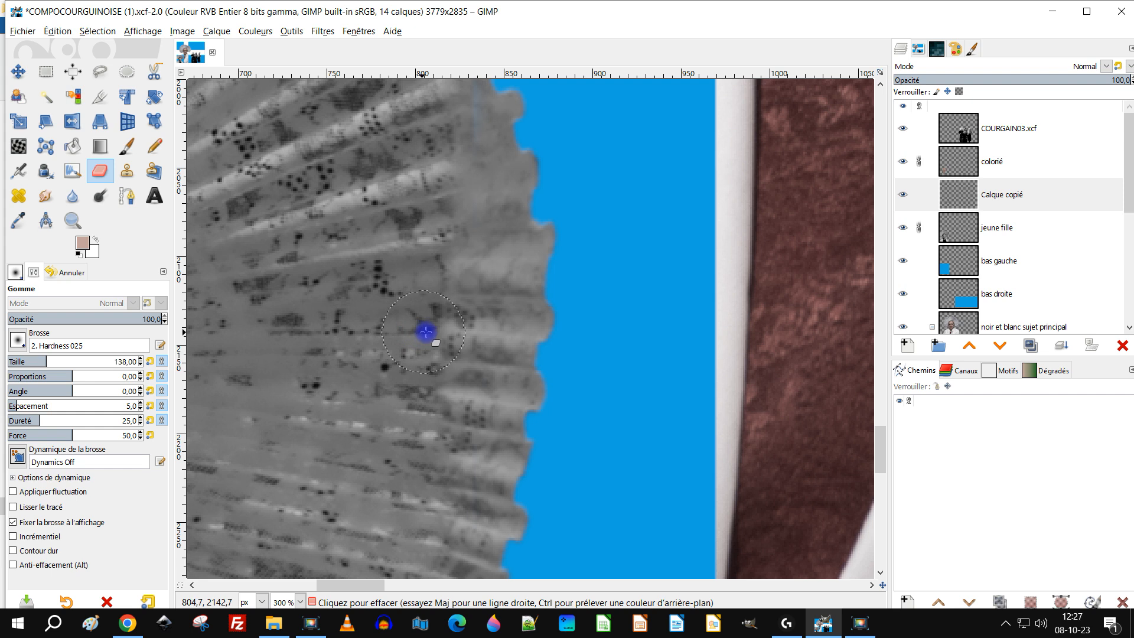
mouse_move(432, 316)
mouse_down()
mouse_move(430, 369)
mouse_move(418, 321)
mouse_move(509, 275)
mouse_up()
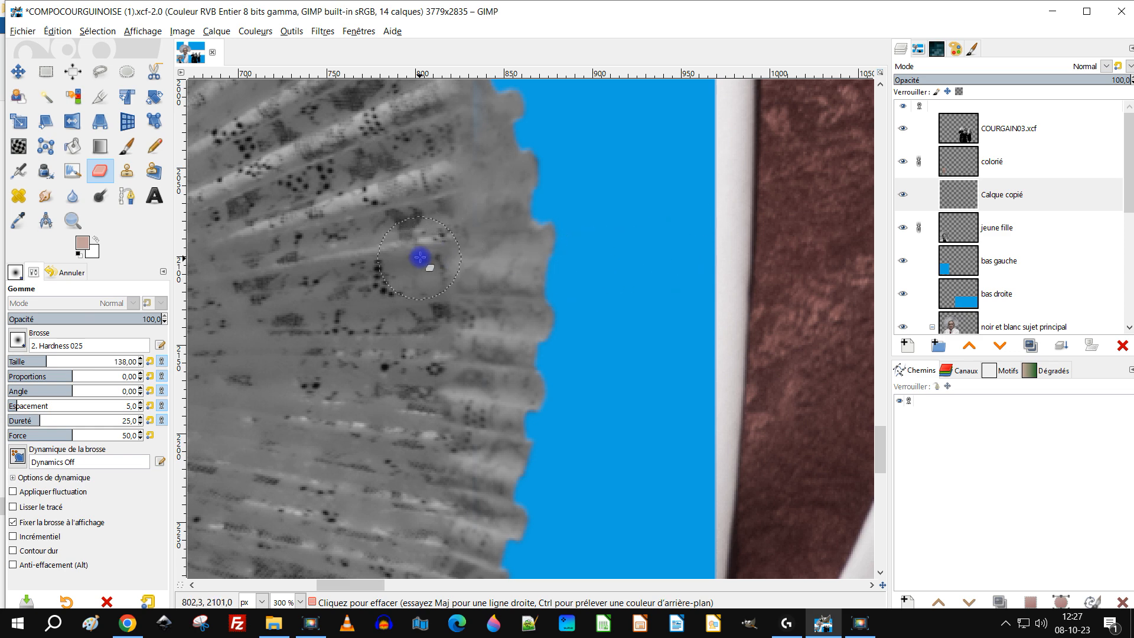
Merge the Calque copié layer down into the jeune fille layer and unlink the merged layer
scroll(423, 262, down, 6)
scroll(423, 277, up, 2)
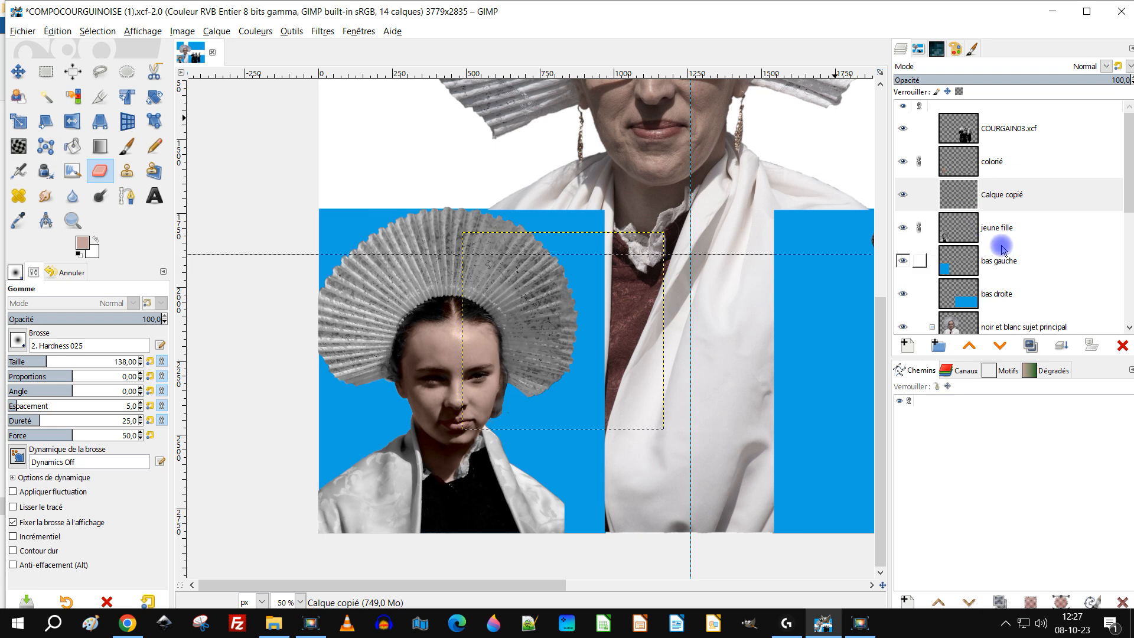
click(960, 200)
click(1061, 346)
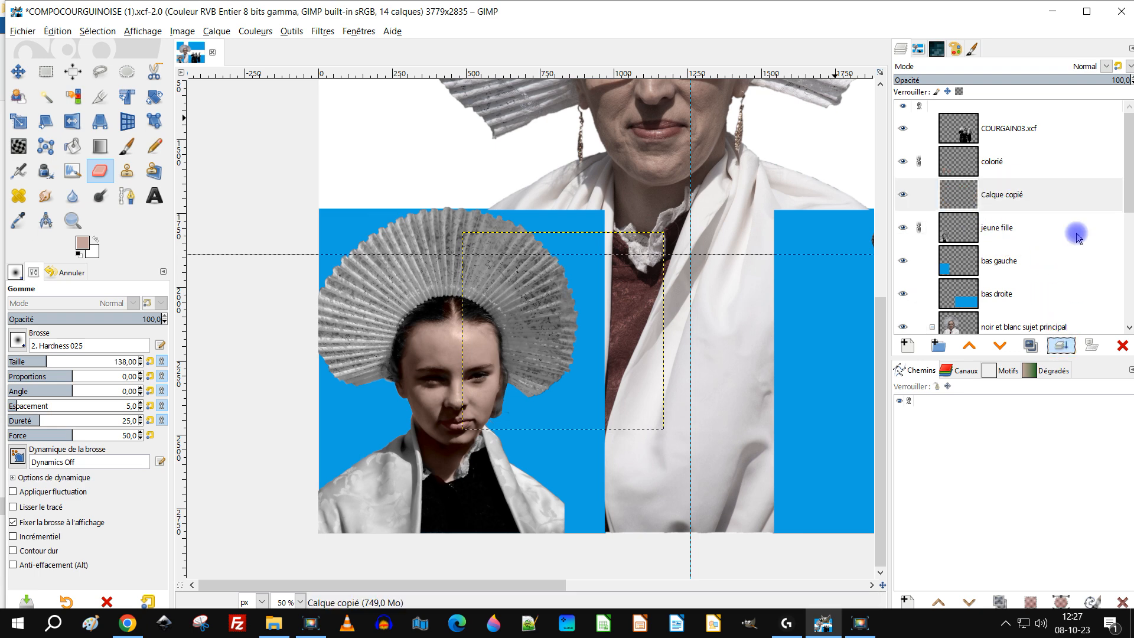
click(913, 165)
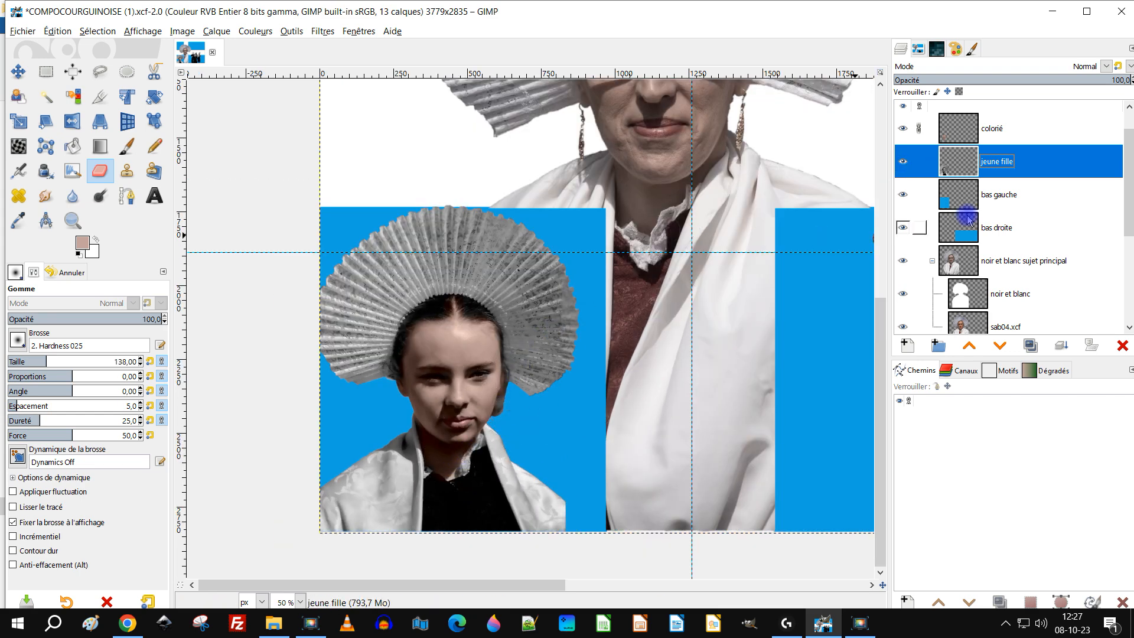
Lower the opacity of the colorié layer to 74.4 and check the effect across the composition
click(966, 135)
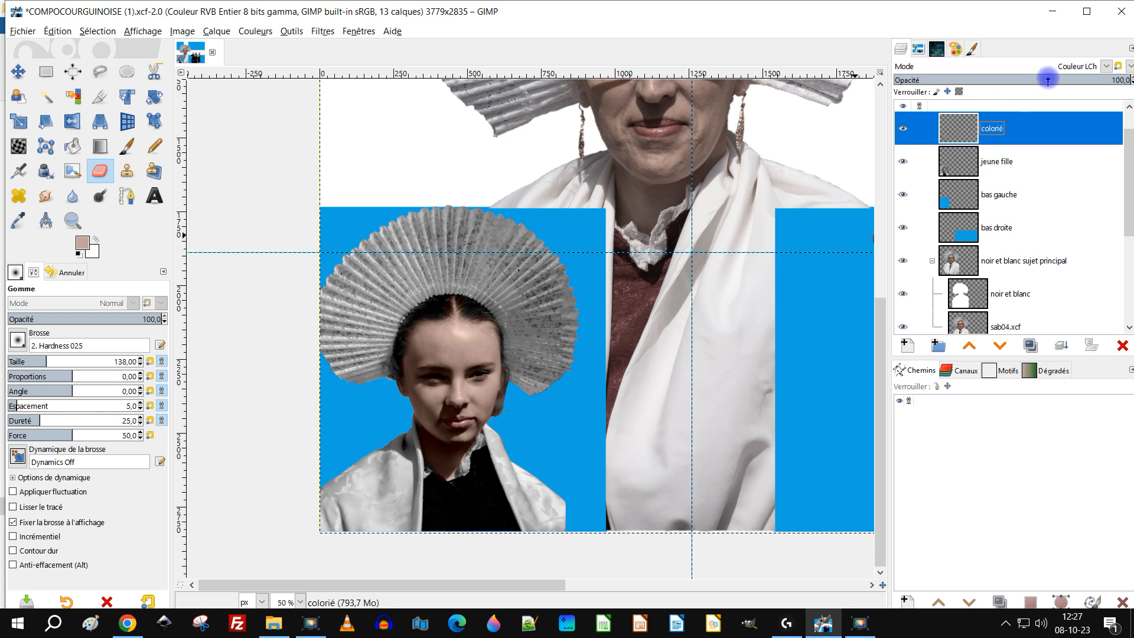
click(1071, 76)
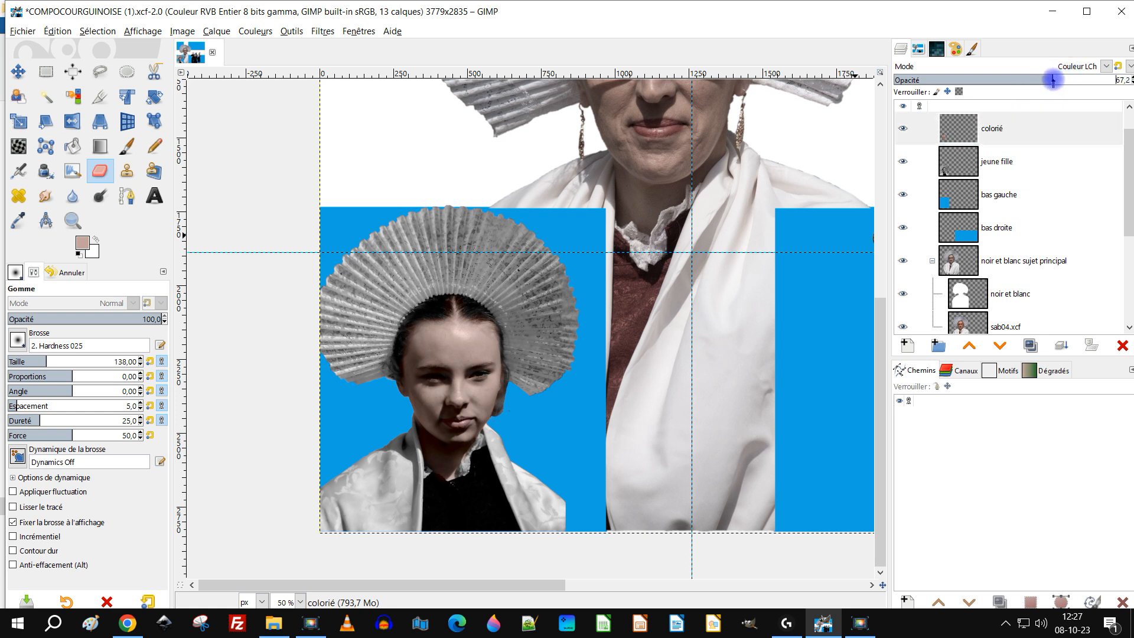
scroll(620, 366, down, 2)
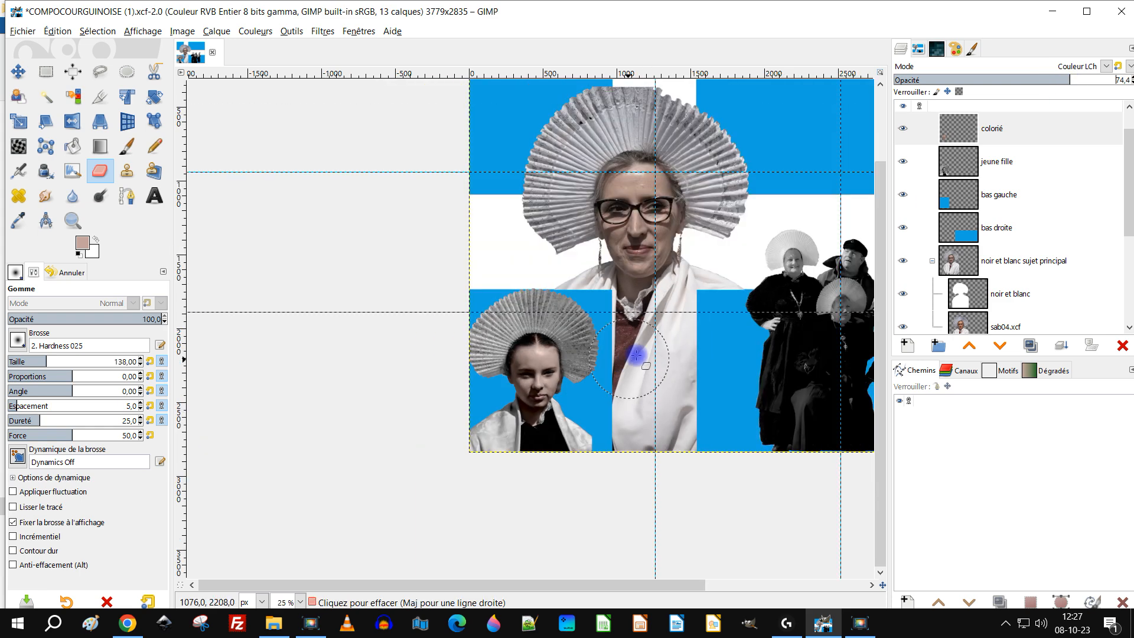
drag(648, 328, 569, 385)
scroll(558, 367, up, 1)
drag(702, 300, 650, 332)
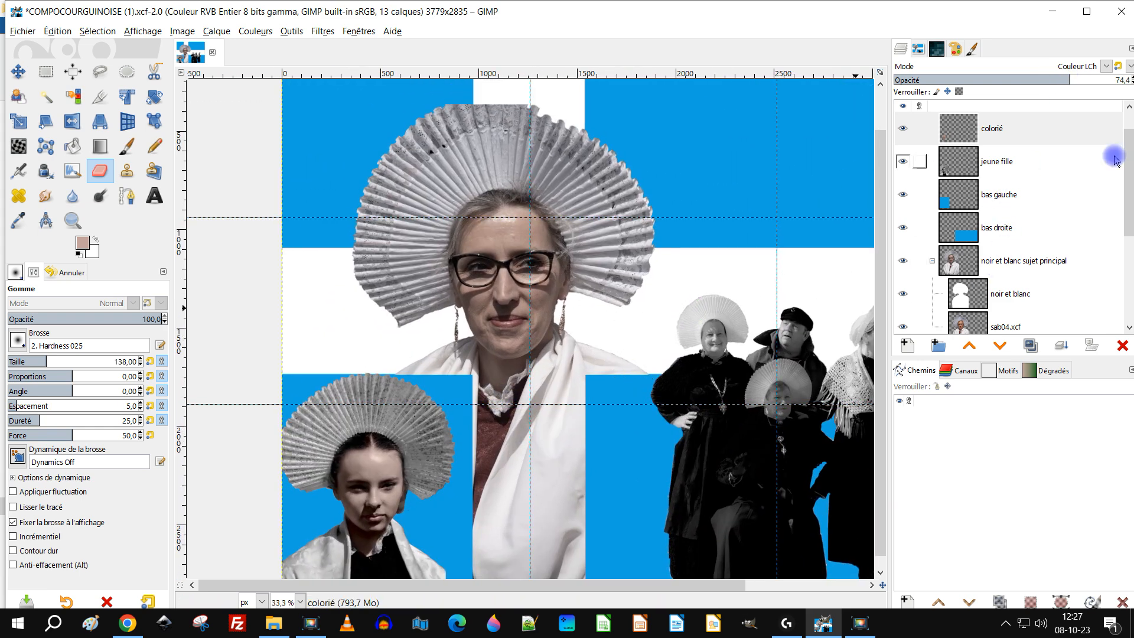
Set the opacity of the noir et blanc layer in the main subject group to 56.7
scroll(1036, 198, down, 2)
click(978, 236)
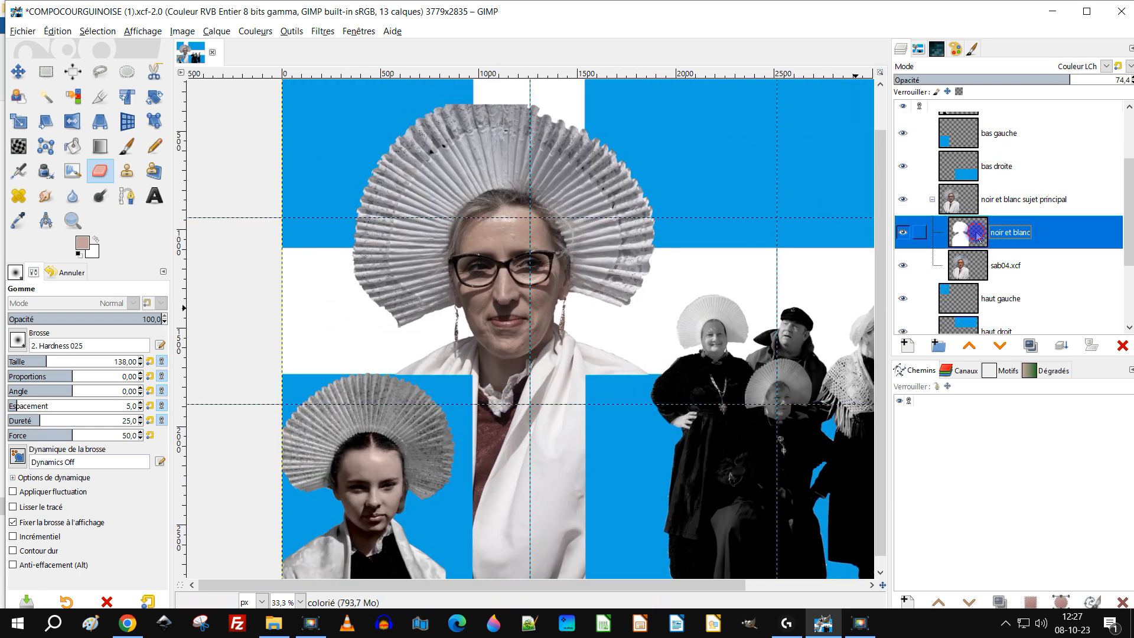
click(1007, 78)
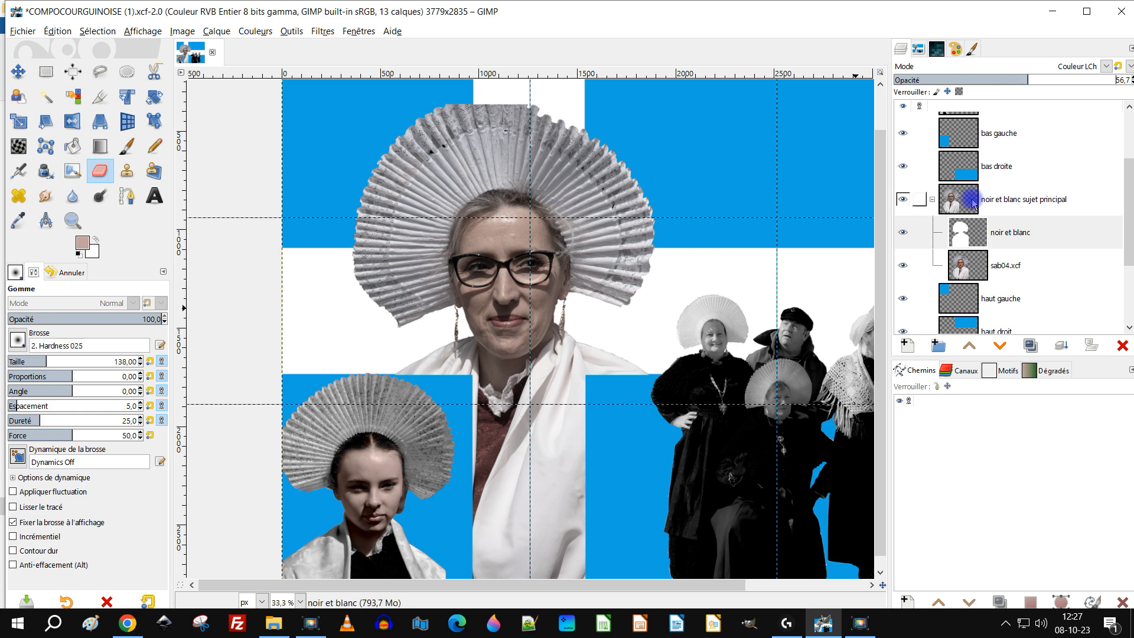
Set the opacity of the colorié layer to 100
scroll(971, 192, up, 3)
click(973, 167)
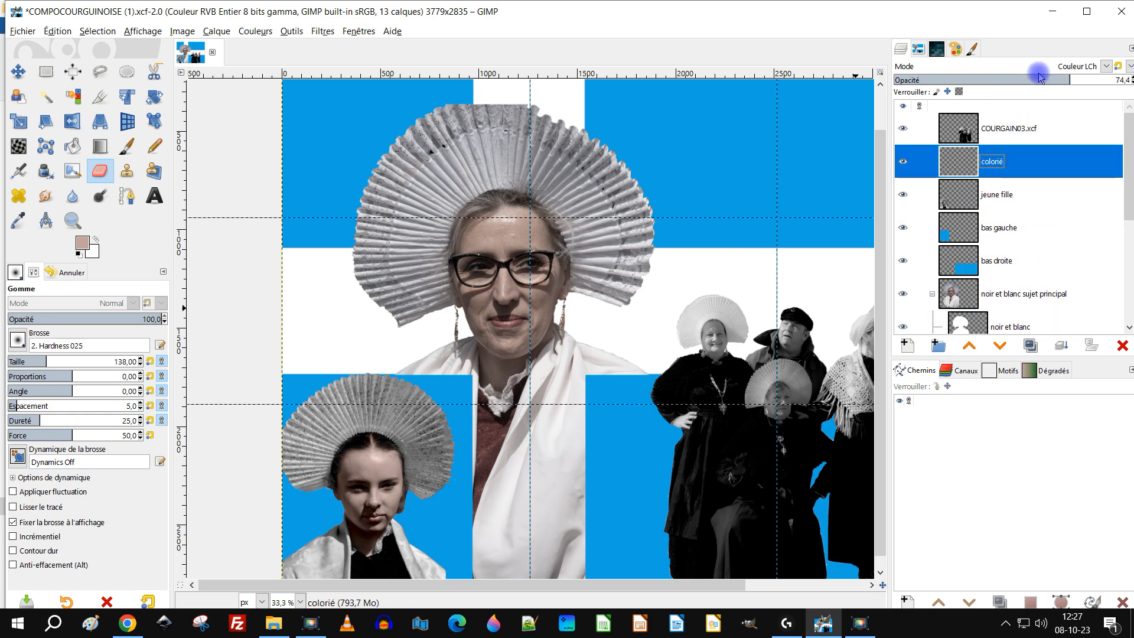
drag(1070, 79, 1076, 79)
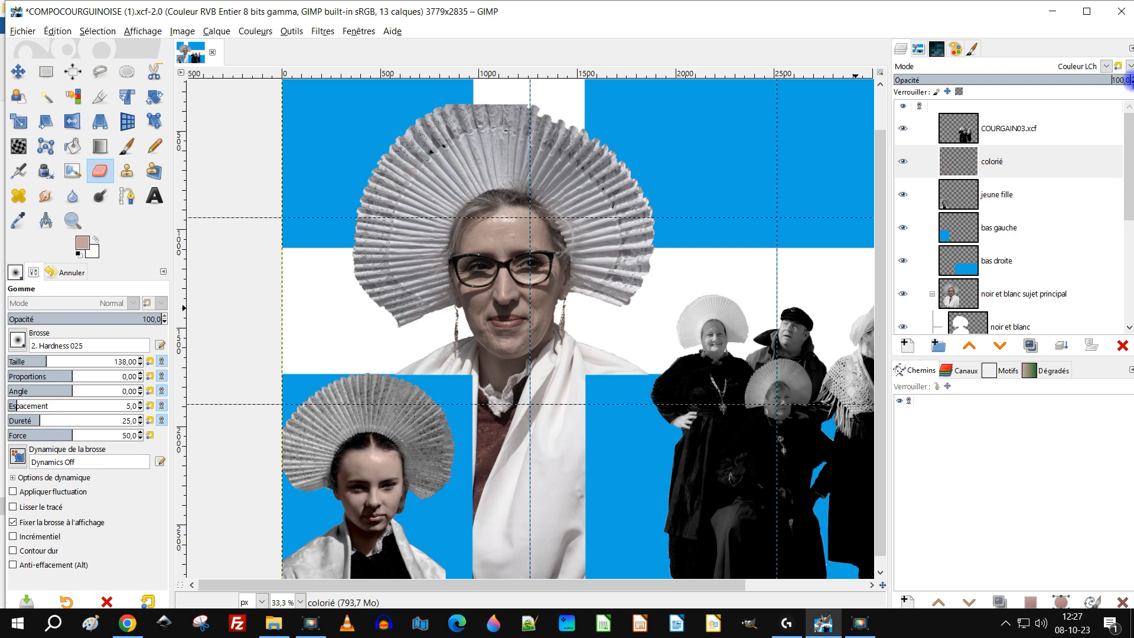
drag(651, 337, 568, 306)
scroll(568, 306, down, 1)
scroll(545, 333, up, 1)
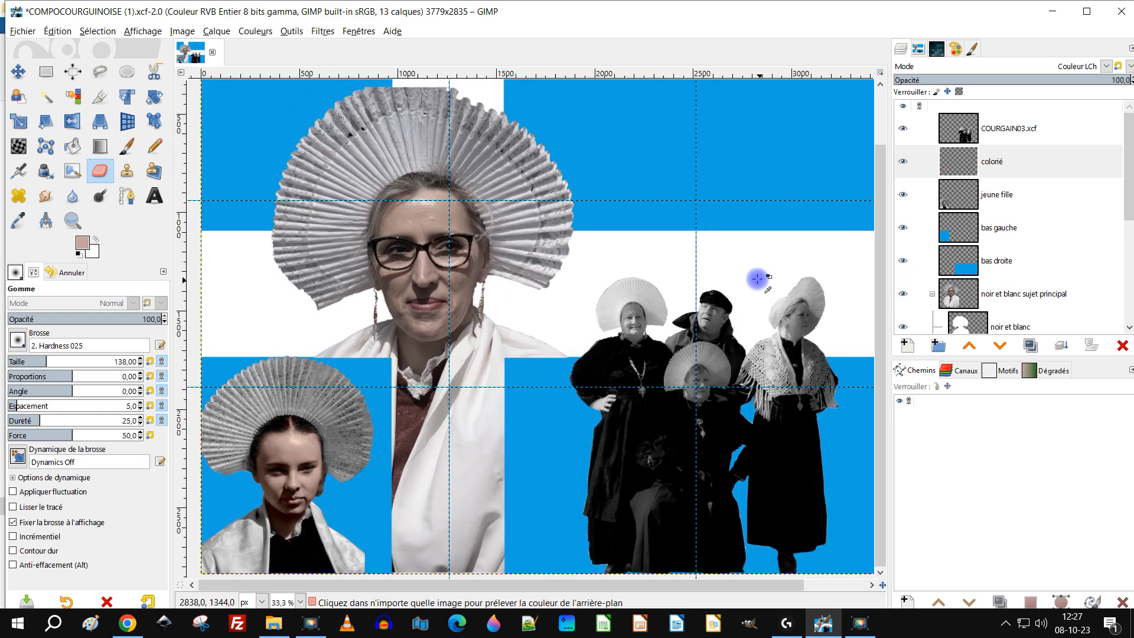
Duplicate the sab04.xcf layer inside the noir et blanc sujet principal group
scroll(673, 296, down, 1)
scroll(455, 215, up, 2)
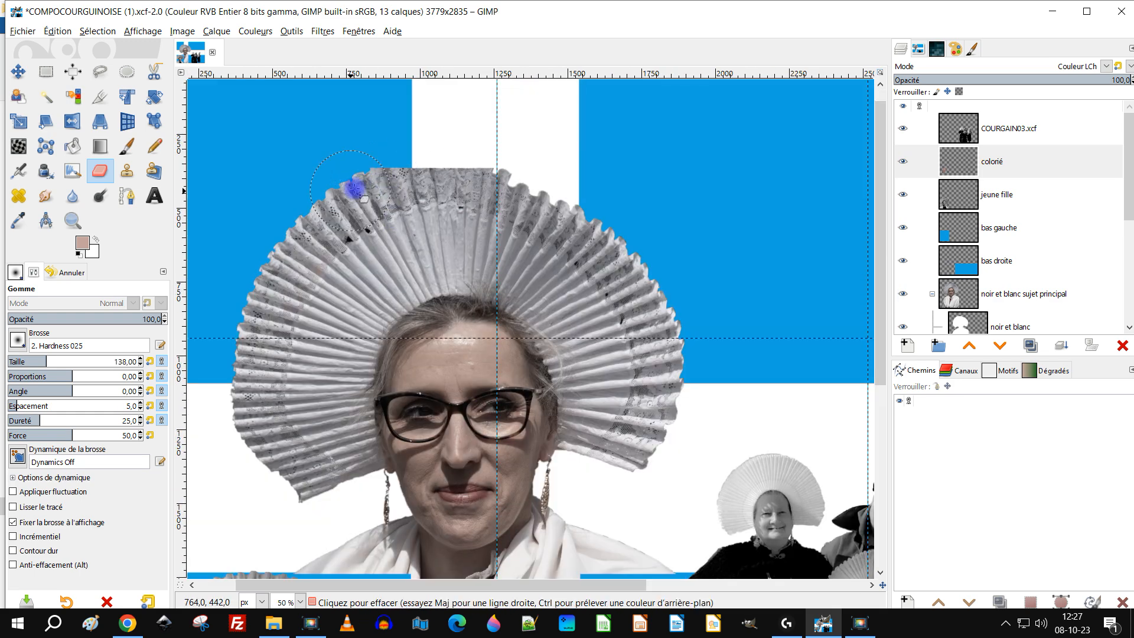
scroll(942, 211, down, 3)
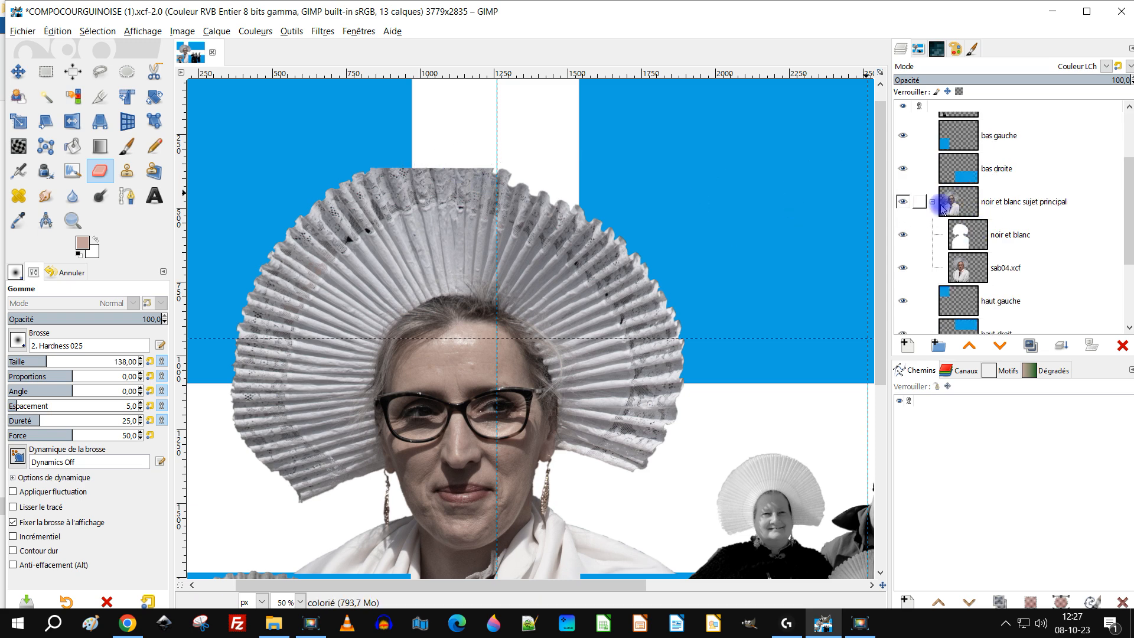
click(973, 278)
click(997, 270)
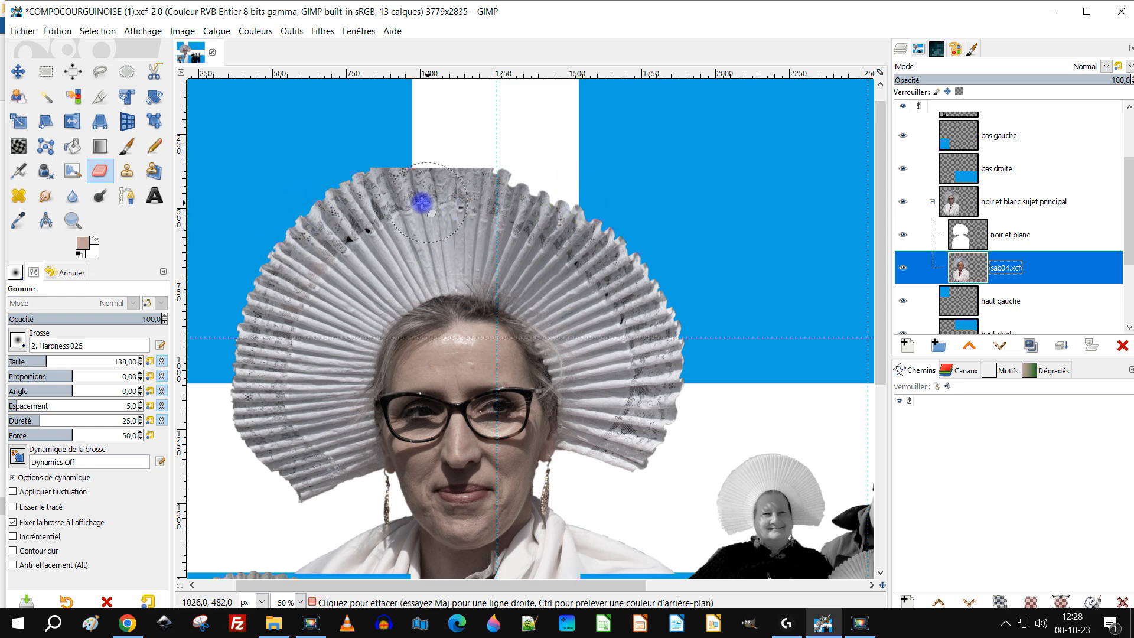
scroll(383, 147, up, 2)
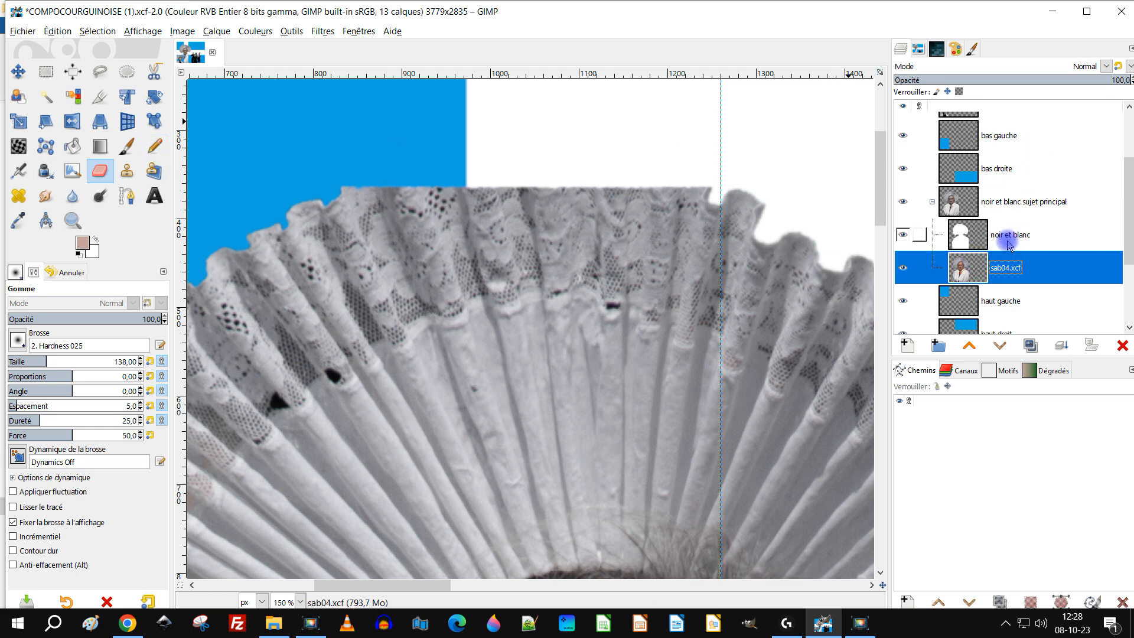
click(1029, 347)
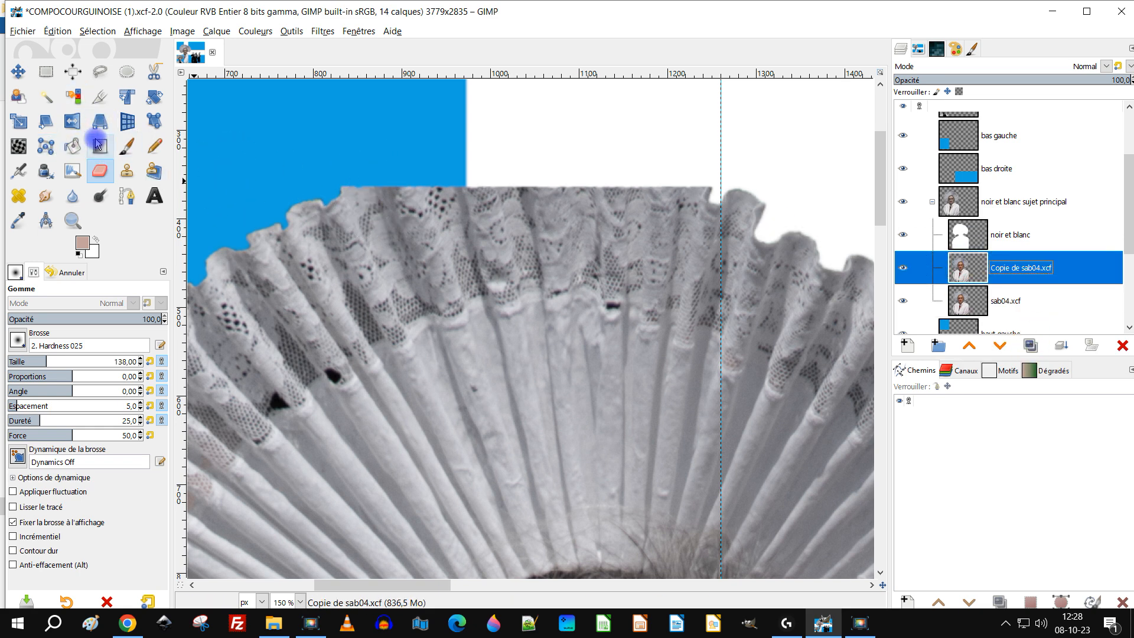
Trace a wavy path with the Paths tool along the left half of the main headdress's flat, cropped top edge, following its pleats
click(123, 198)
drag(461, 218, 535, 299)
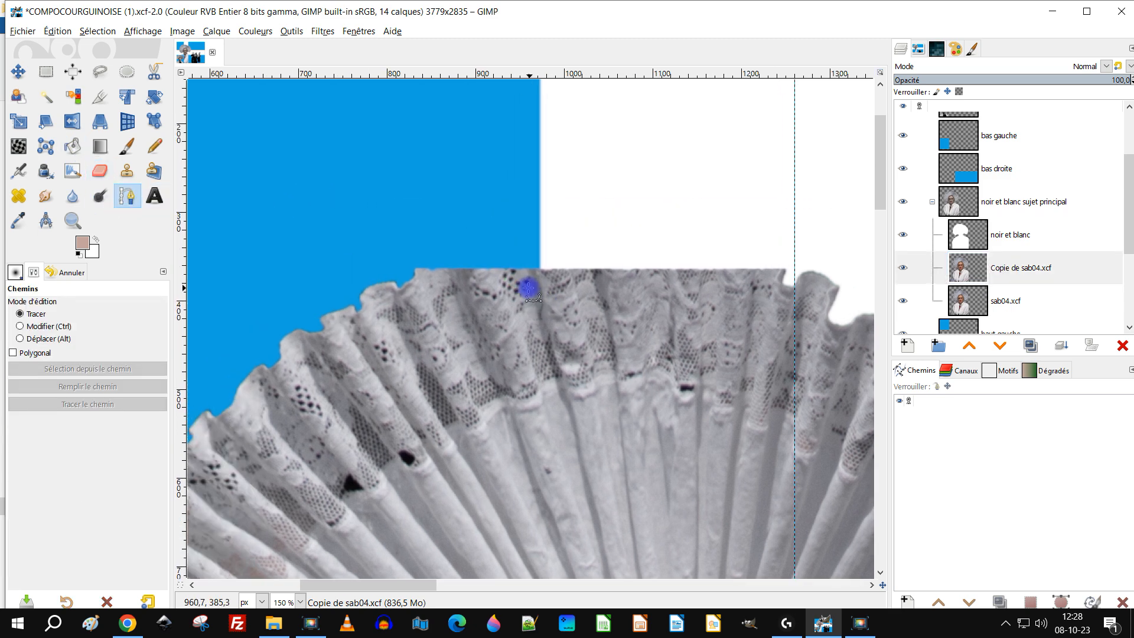
click(412, 275)
scroll(438, 255, up, 2)
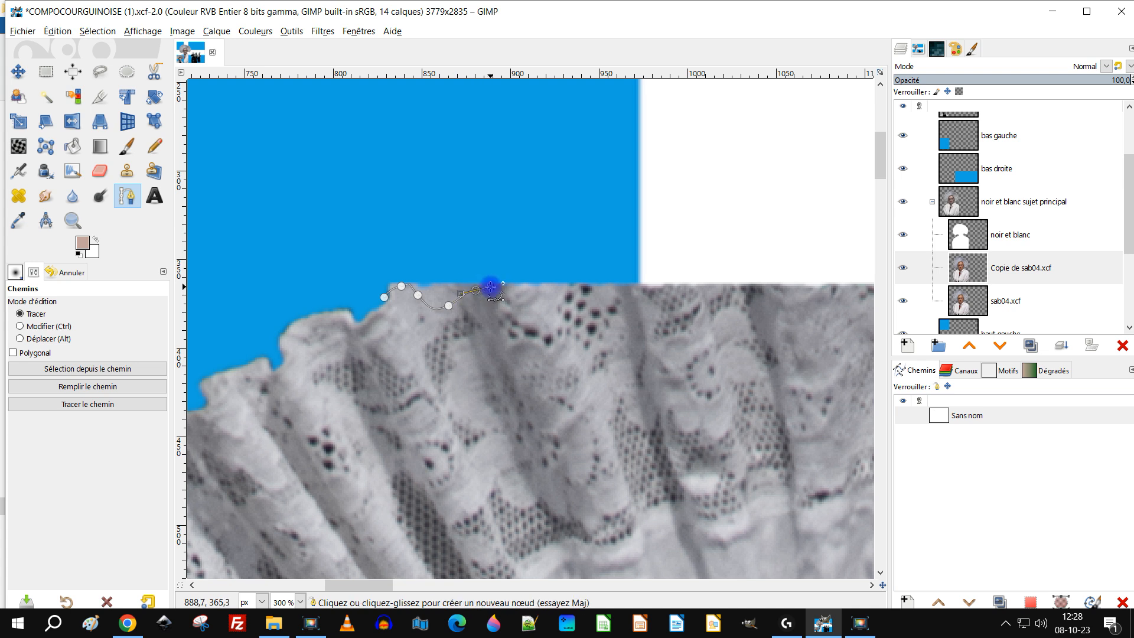
drag(515, 284, 580, 307)
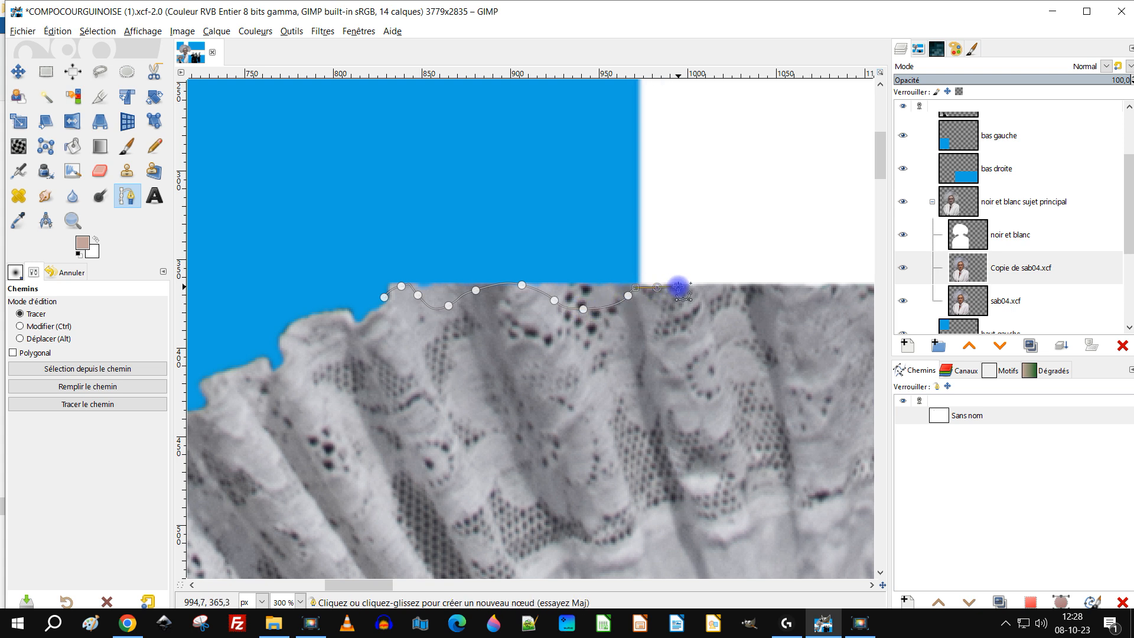
drag(757, 355, 582, 367)
drag(553, 326, 587, 314)
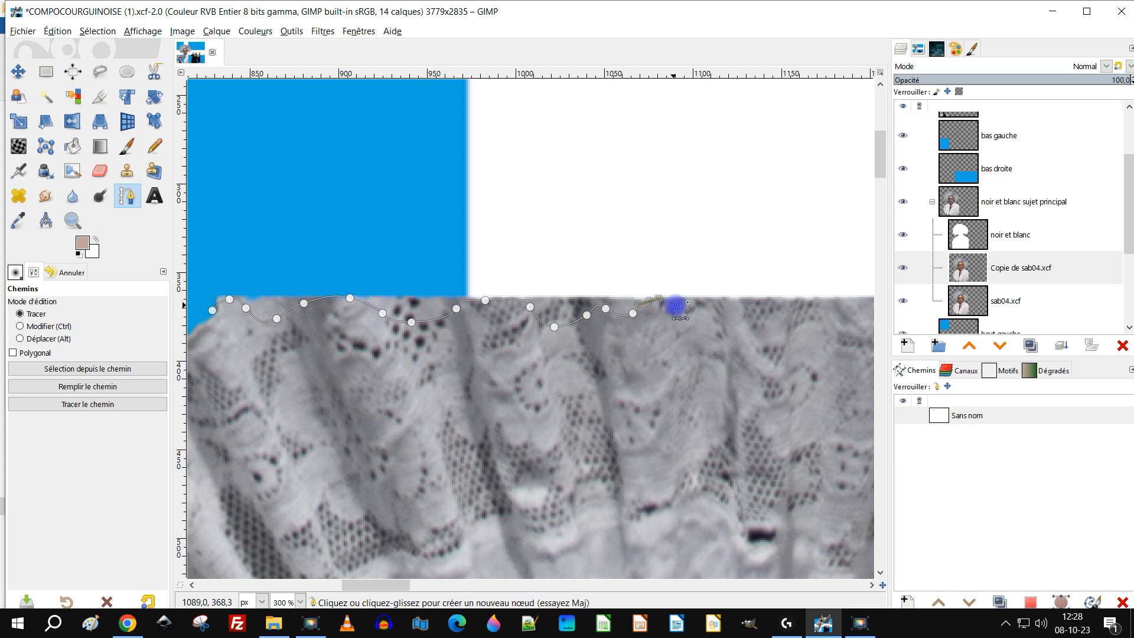
Continue the wavy path along the right half of the cropped top edge, up to the notch by the vertical guide
drag(683, 330, 514, 361)
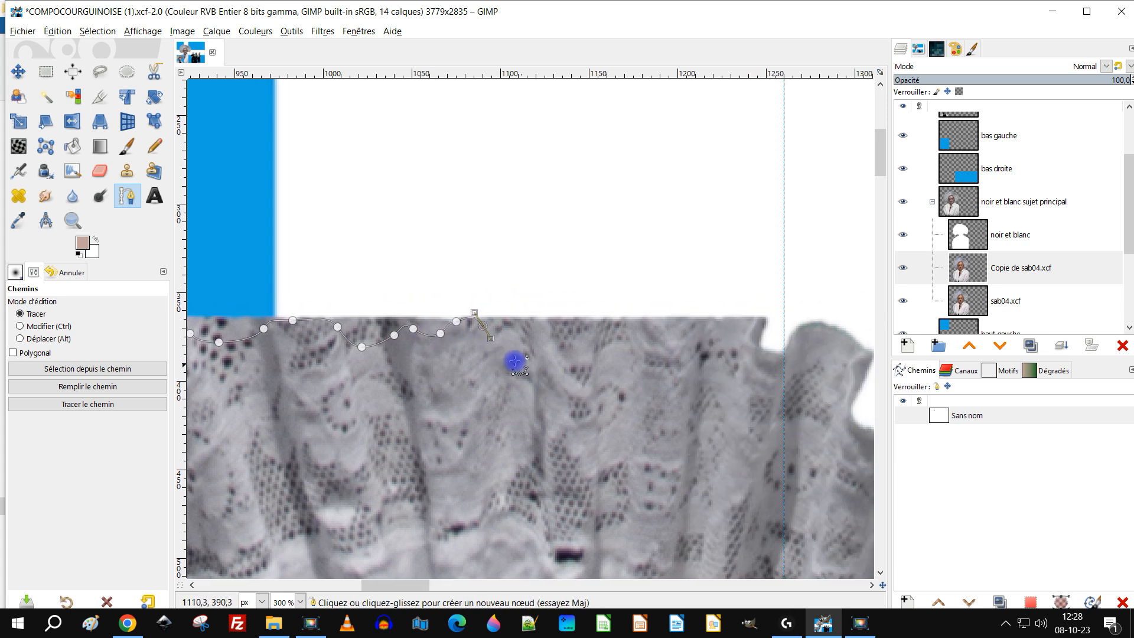
drag(541, 336, 579, 343)
click(591, 340)
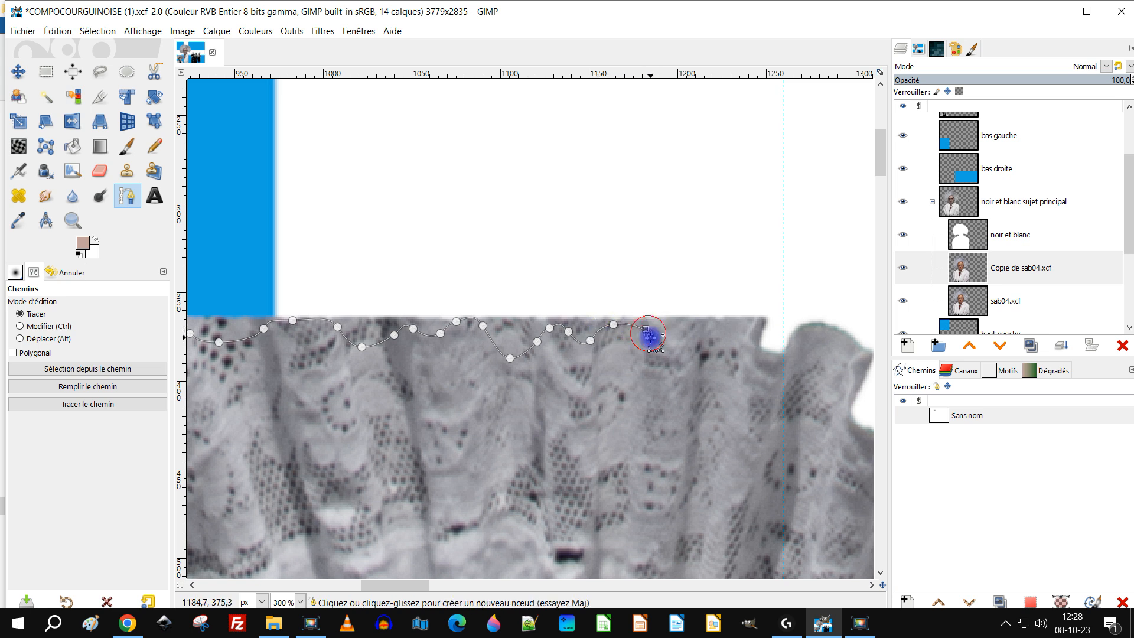
drag(653, 342, 652, 343)
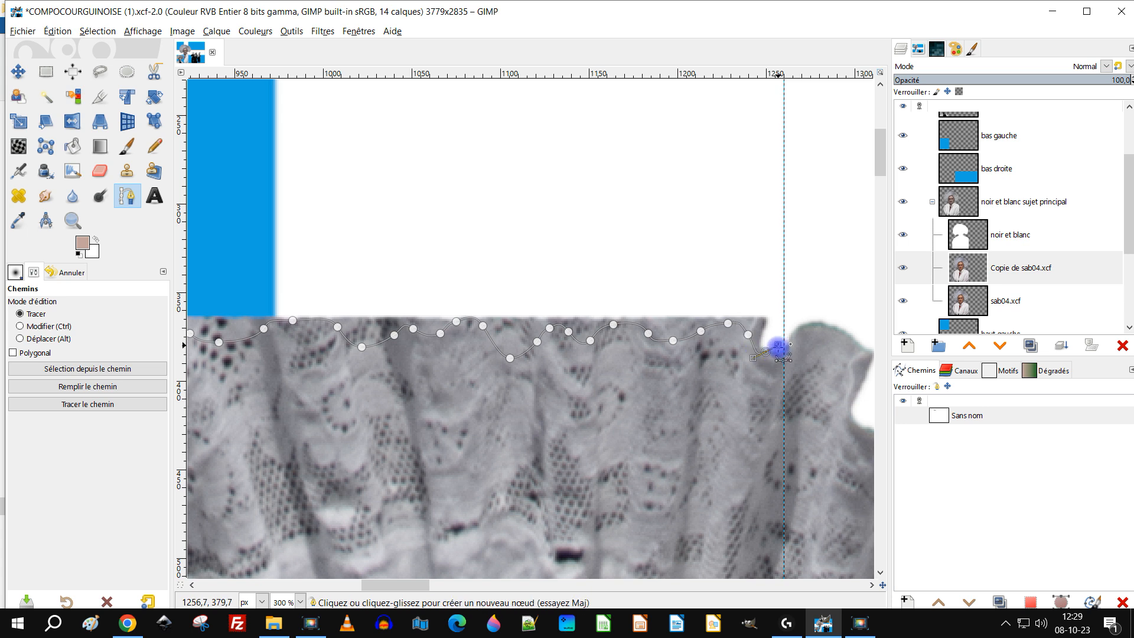
Close the wavy path with corner points well above the headdress's cropped edge and turn it into a selection
drag(780, 343, 816, 204)
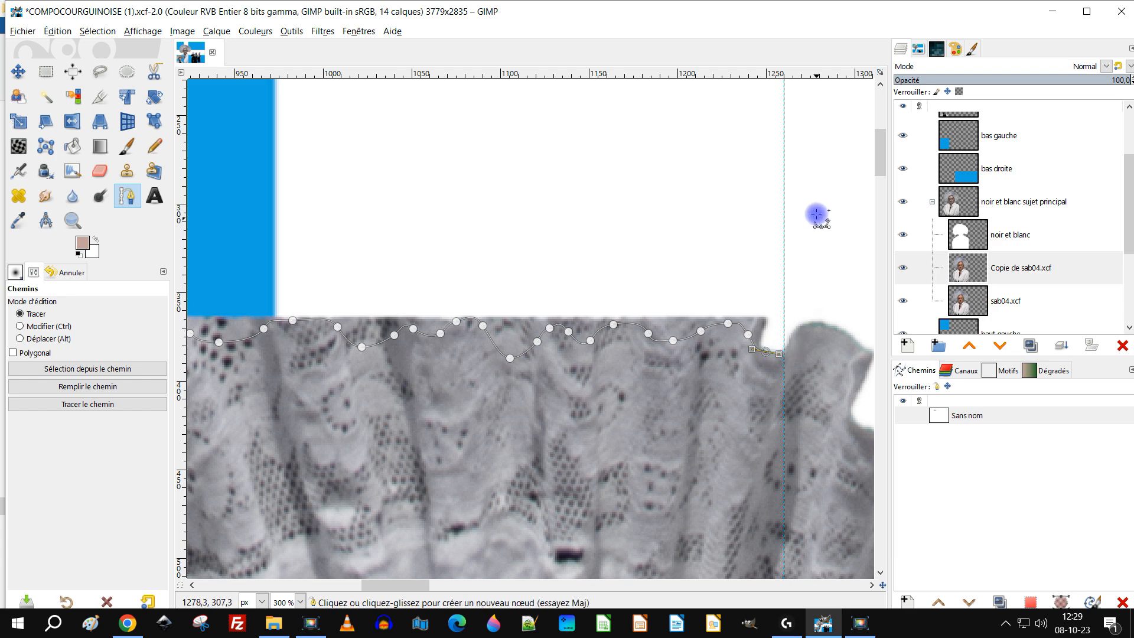
scroll(737, 224, down, 4)
drag(645, 169, 587, 227)
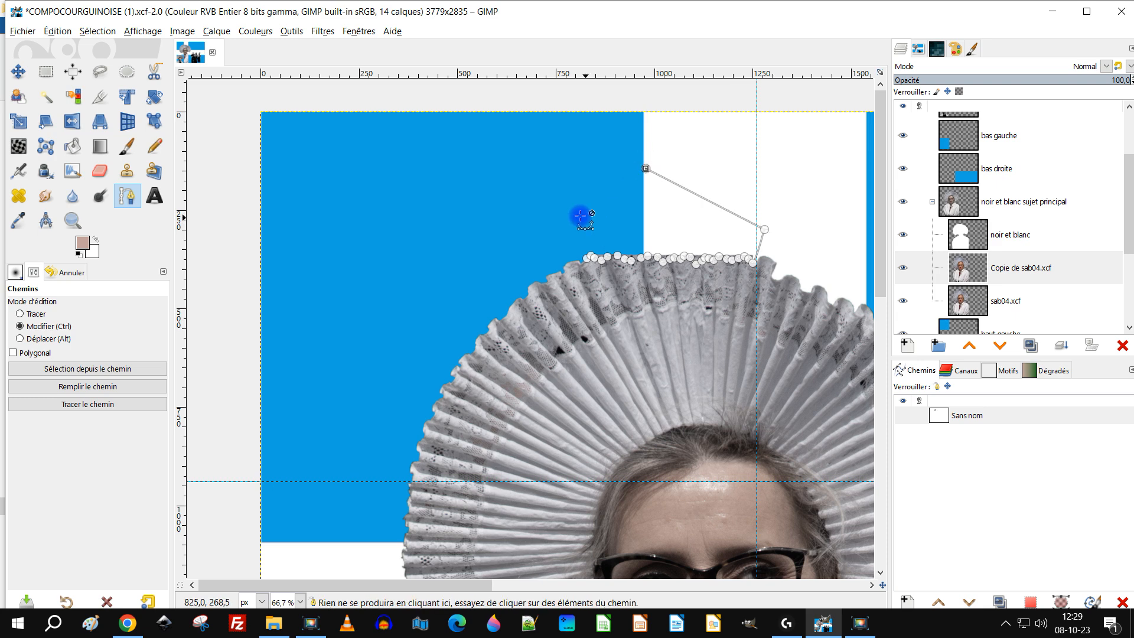
scroll(587, 228, up, 4)
key(ctrl)
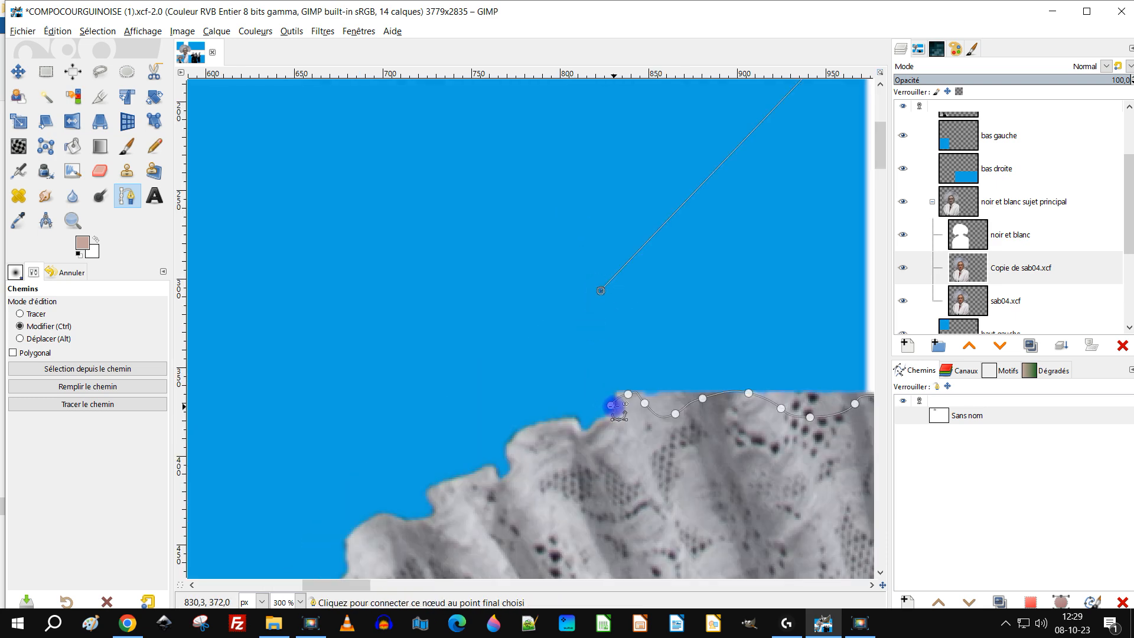
ctrl+click(609, 406)
scroll(696, 296, down, 4)
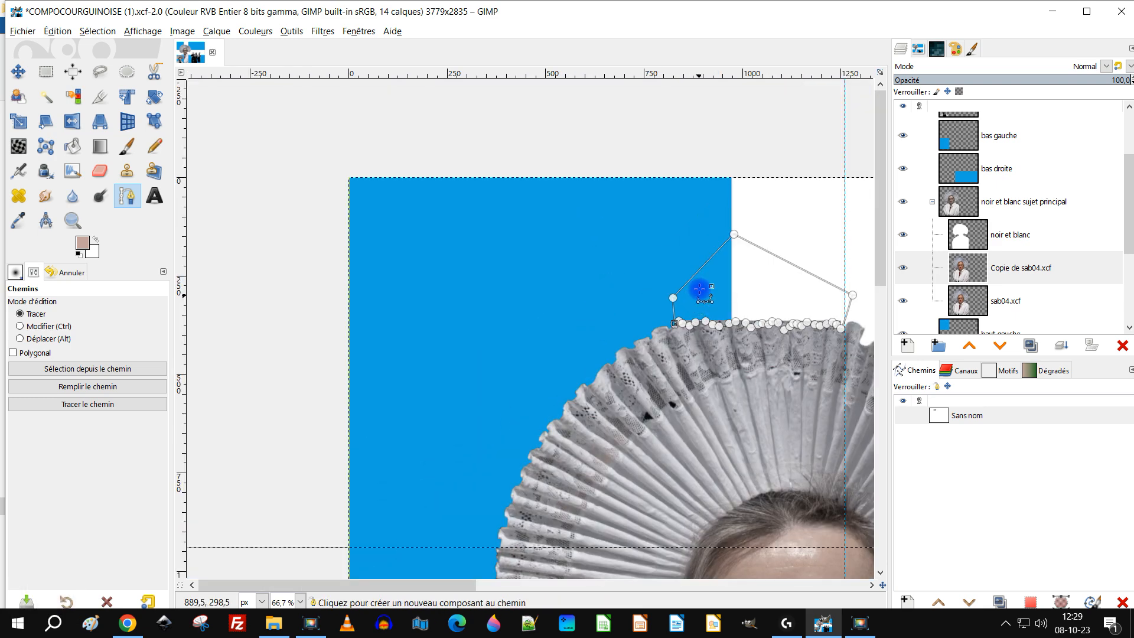
key(Return)
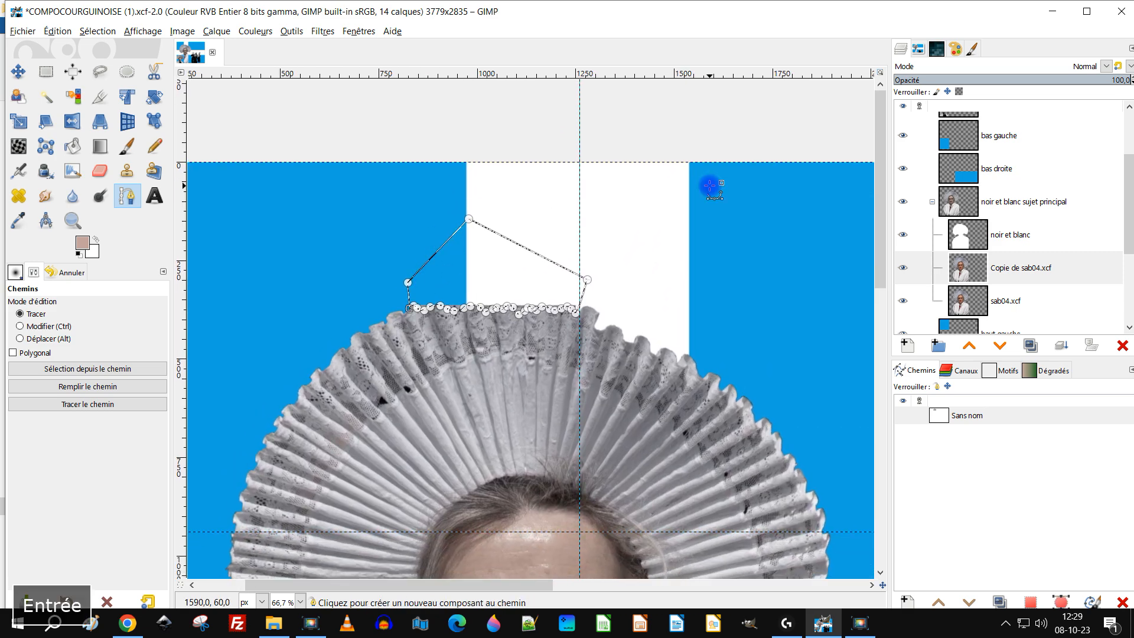
Delete the selected strip from the Copie de sab04.xcf layer with the original sab04.xcf hidden, and clear the selection
scroll(484, 274, up, 3)
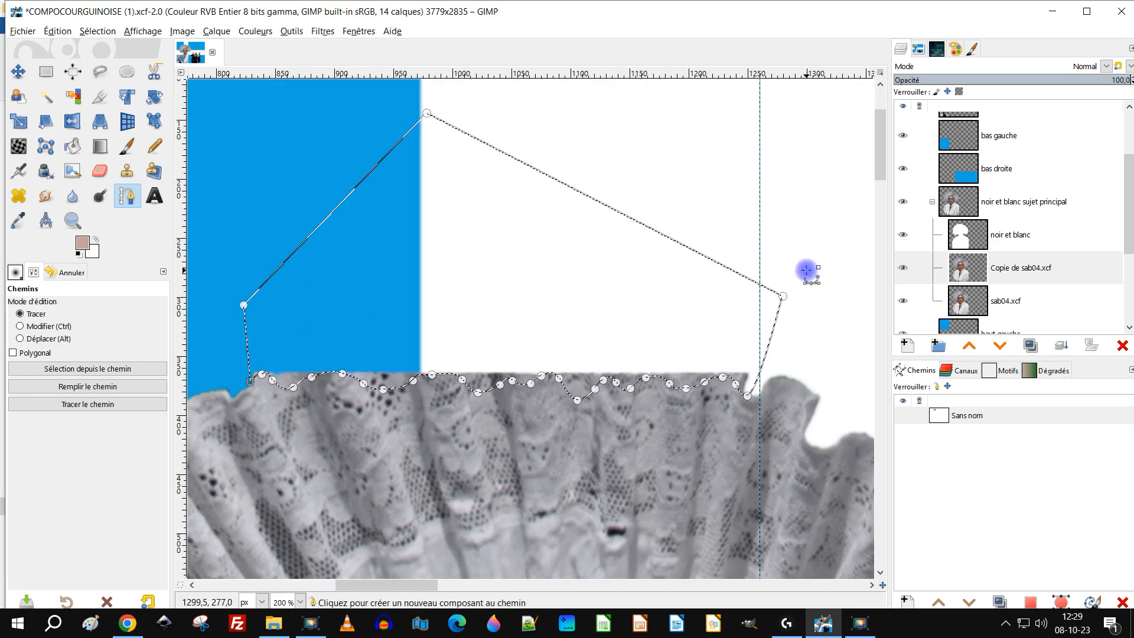
key(Delete)
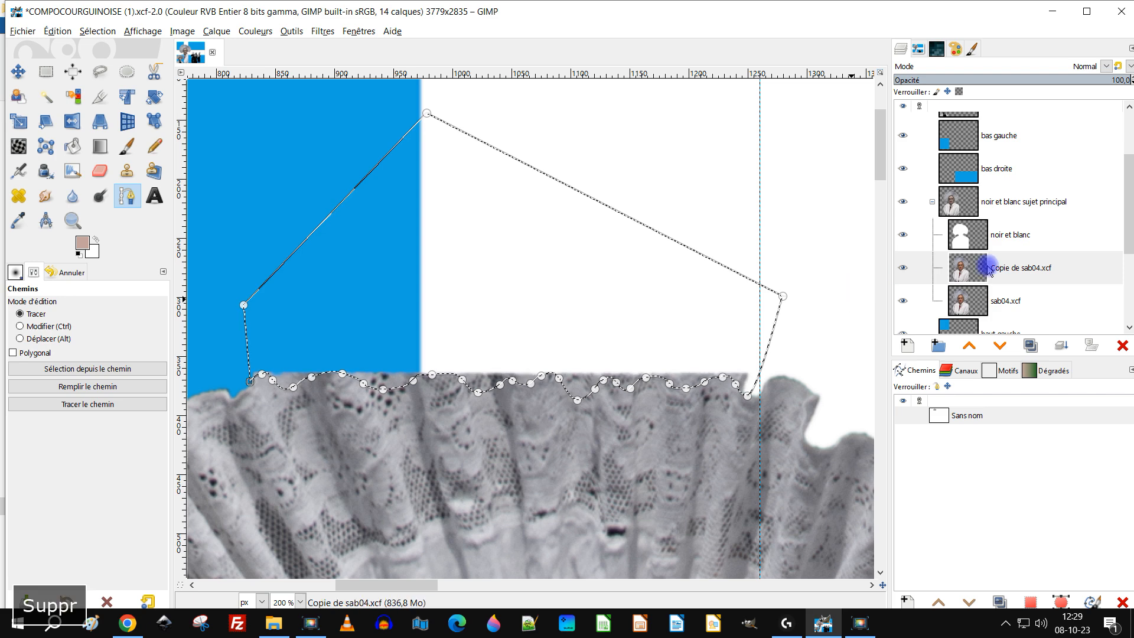
click(901, 302)
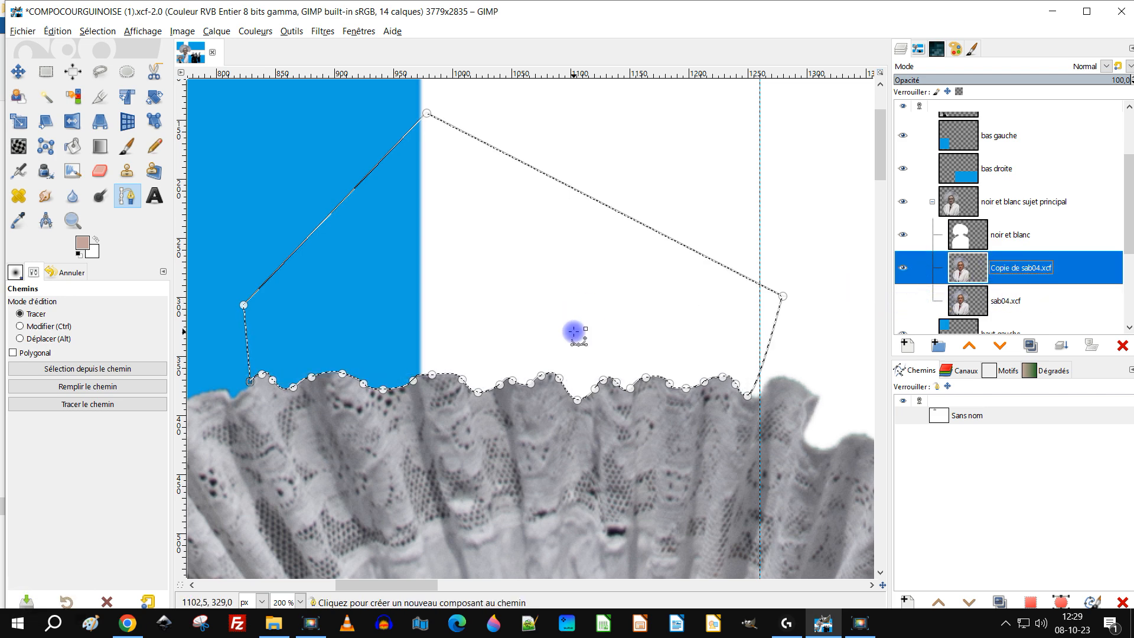
drag(577, 331, 702, 279)
click(98, 30)
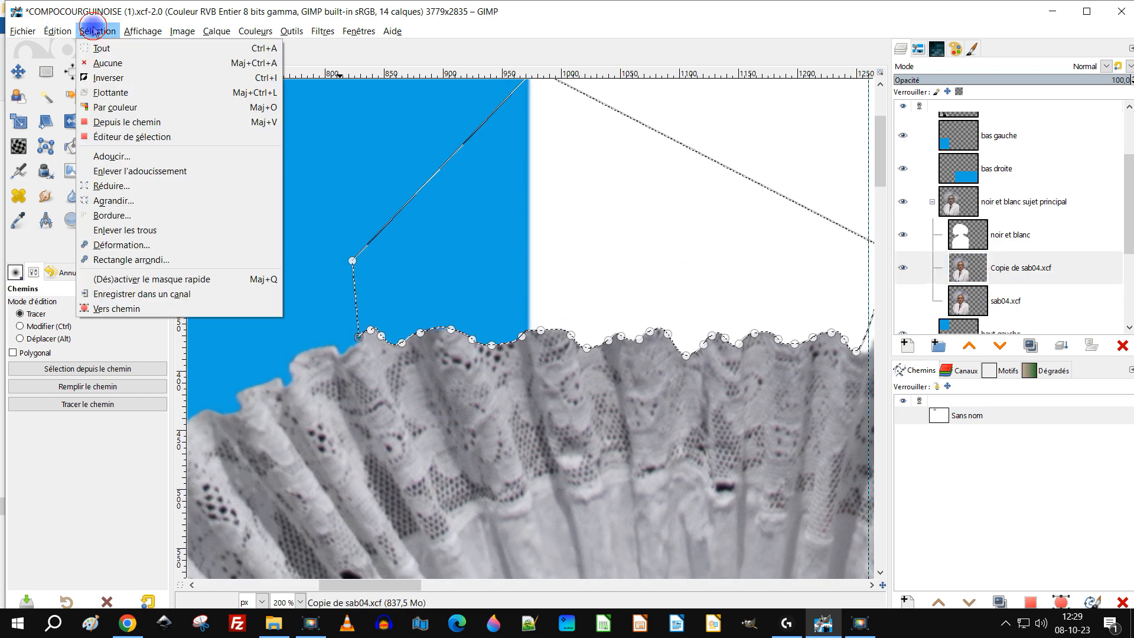
click(102, 68)
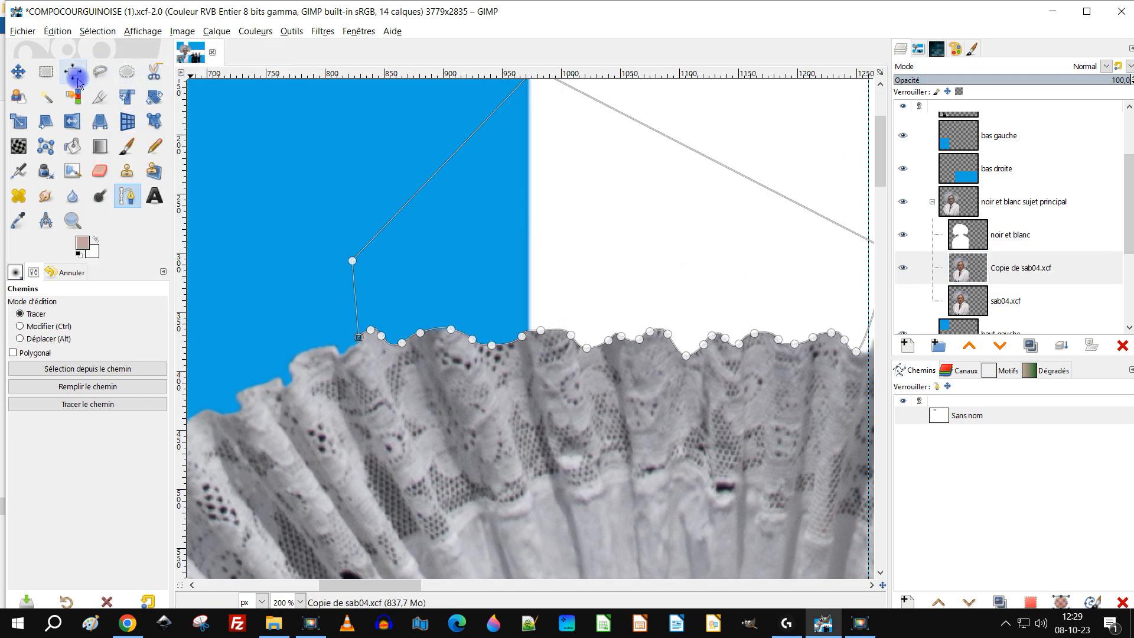
Examine the trimmed pleats along the top edge of the main headdress, close up and from farther away
click(46, 72)
scroll(587, 251, down, 3)
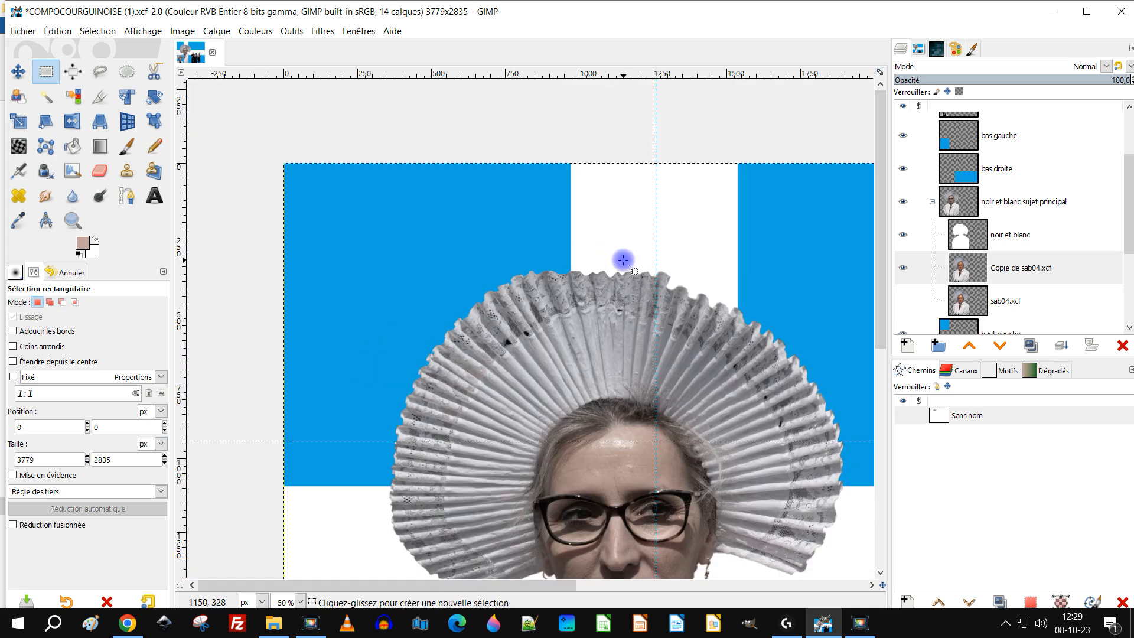
scroll(641, 278, up, 1)
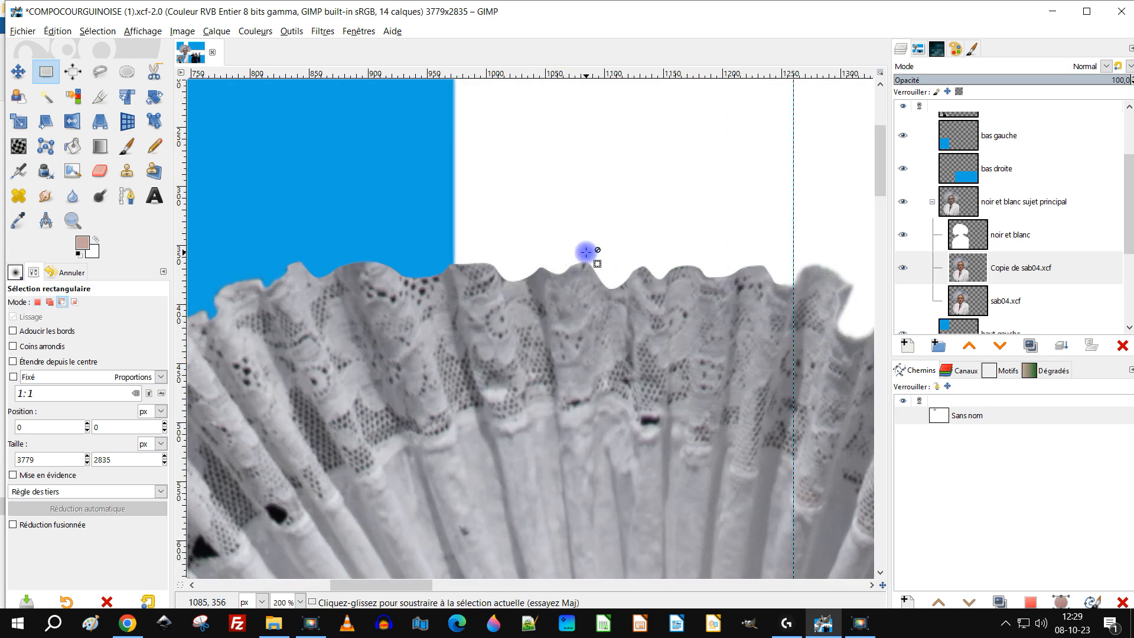
scroll(587, 253, down, 1)
drag(653, 248, 707, 274)
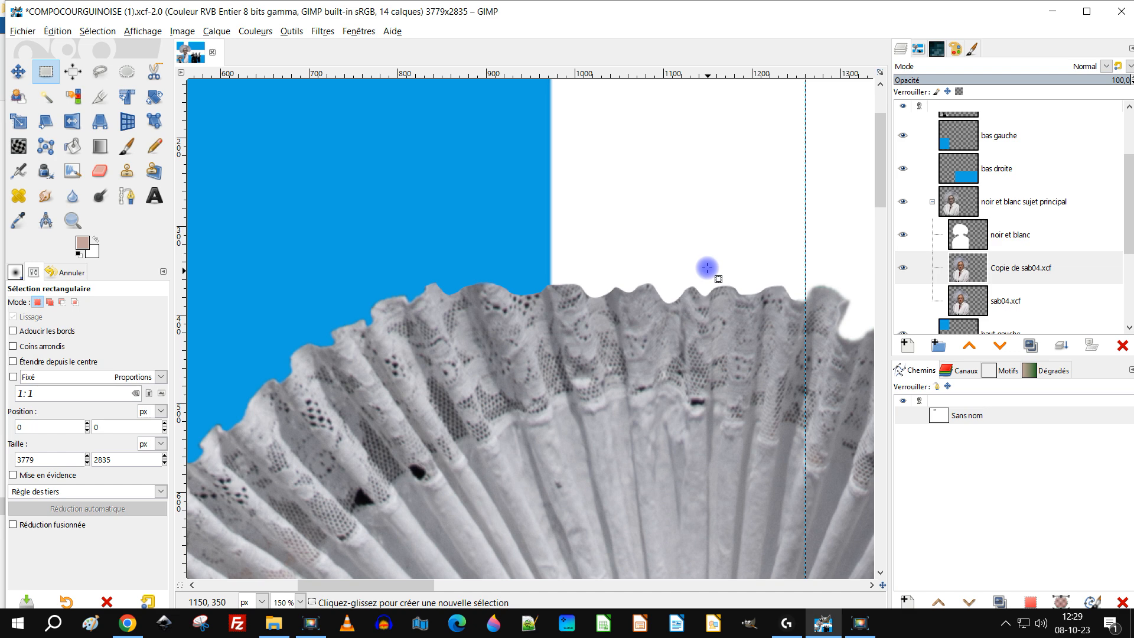
scroll(663, 246, down, 1)
scroll(684, 277, up, 2)
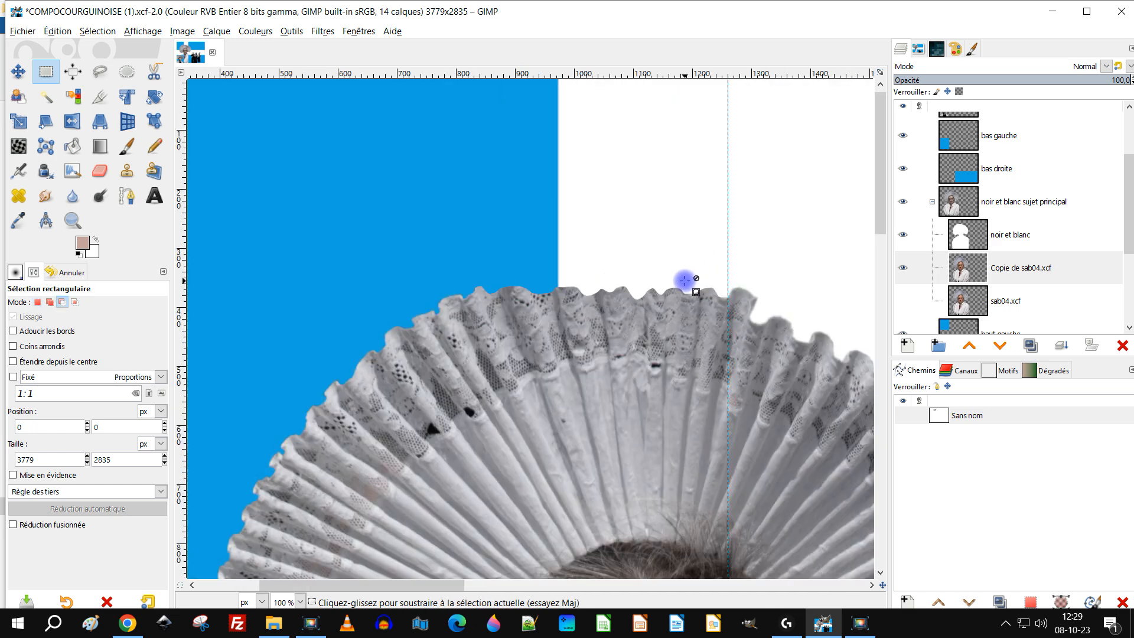
scroll(583, 302, down, 2)
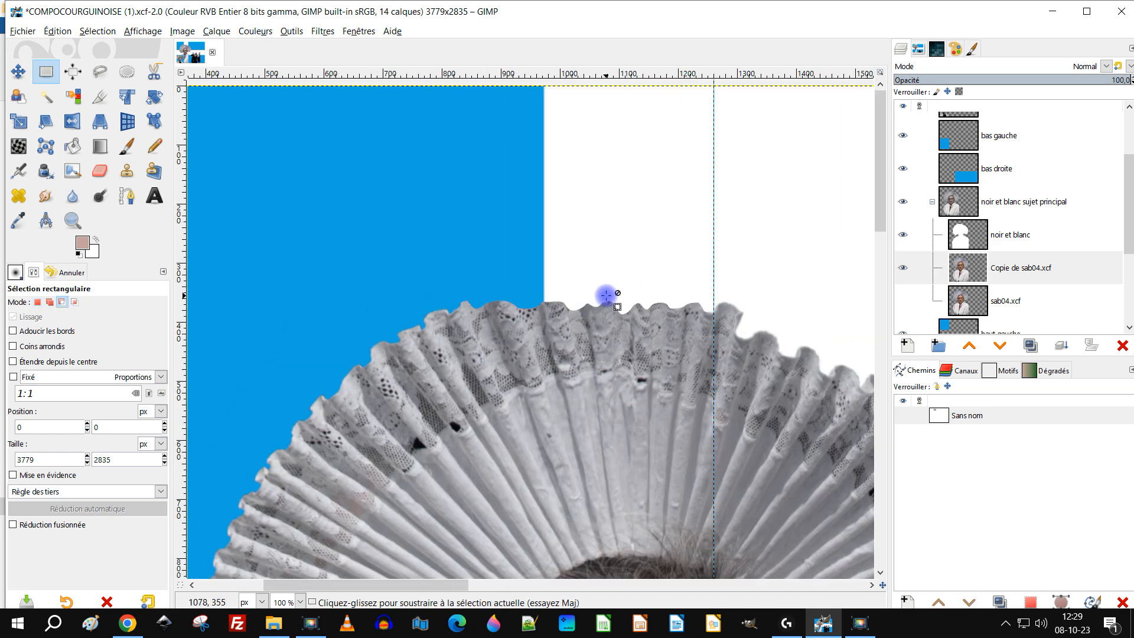
mouse_move(629, 304)
mouse_down()
mouse_move(606, 325)
mouse_move(603, 299)
mouse_move(617, 287)
mouse_up()
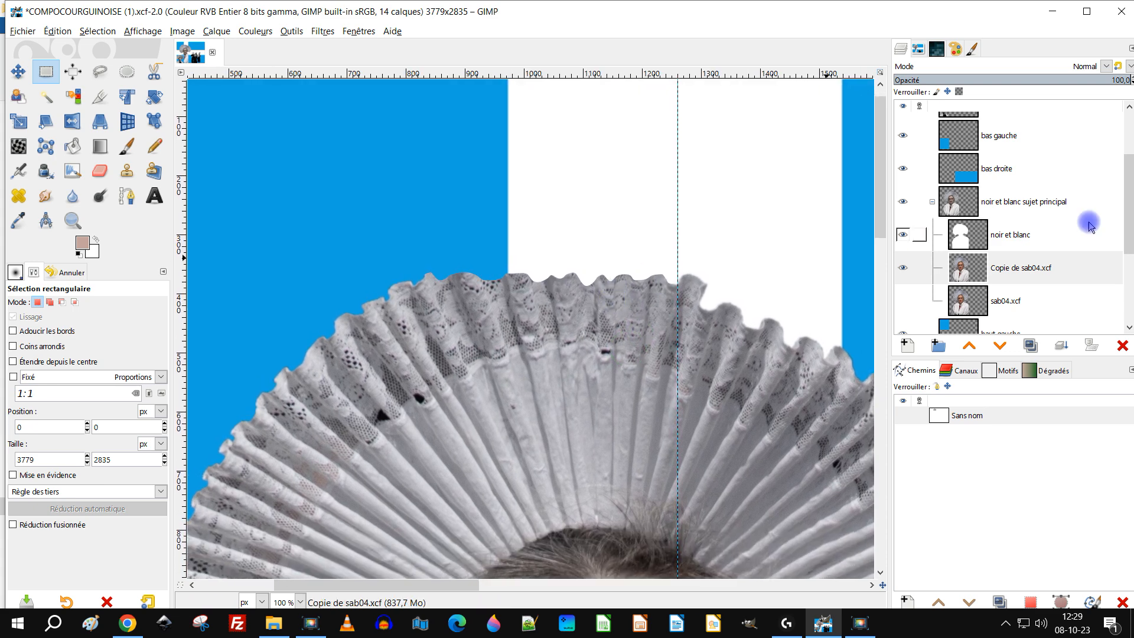
Delete the Copie de sab04.xcf layer and make the original sab04.xcf layer visible and active
click(985, 272)
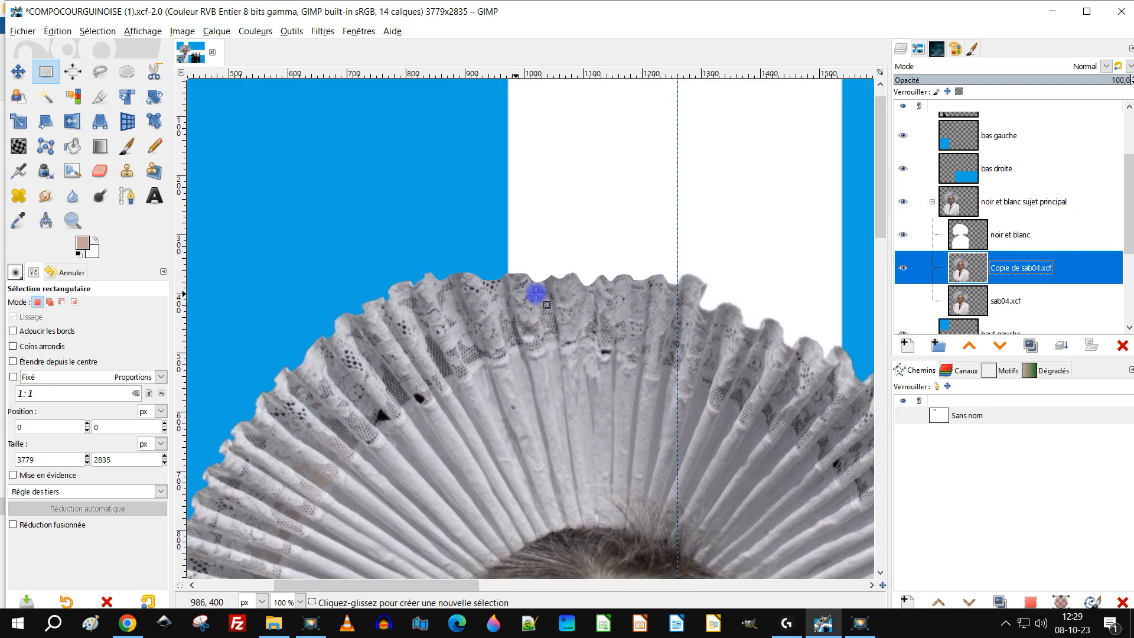
click(1121, 346)
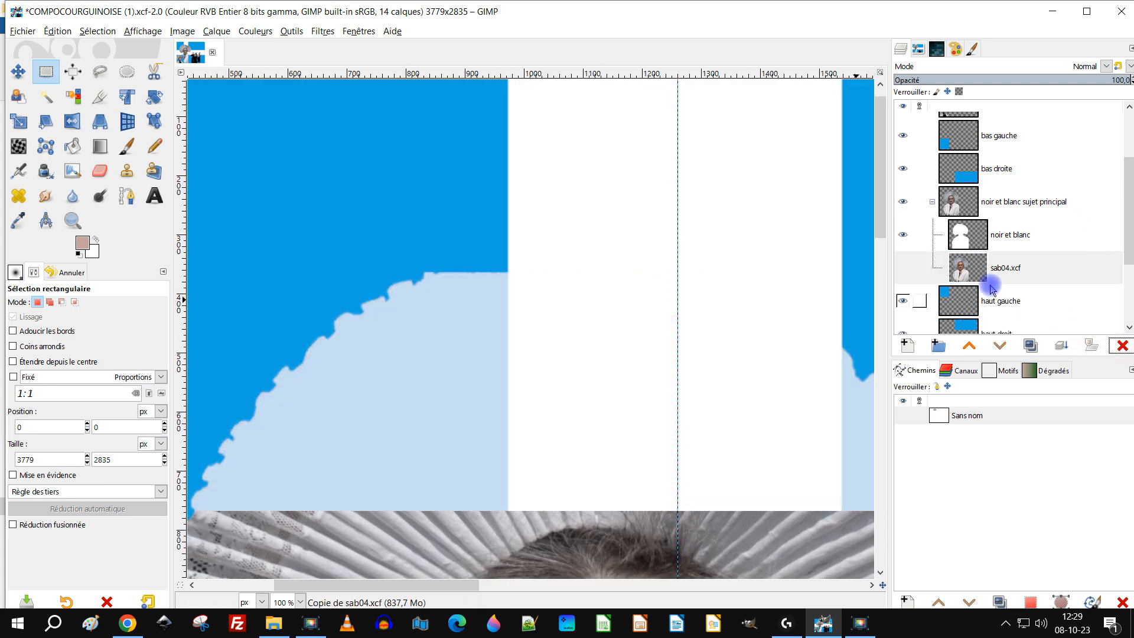
click(901, 266)
click(956, 276)
ctrl+scroll(607, 316, down, 1)
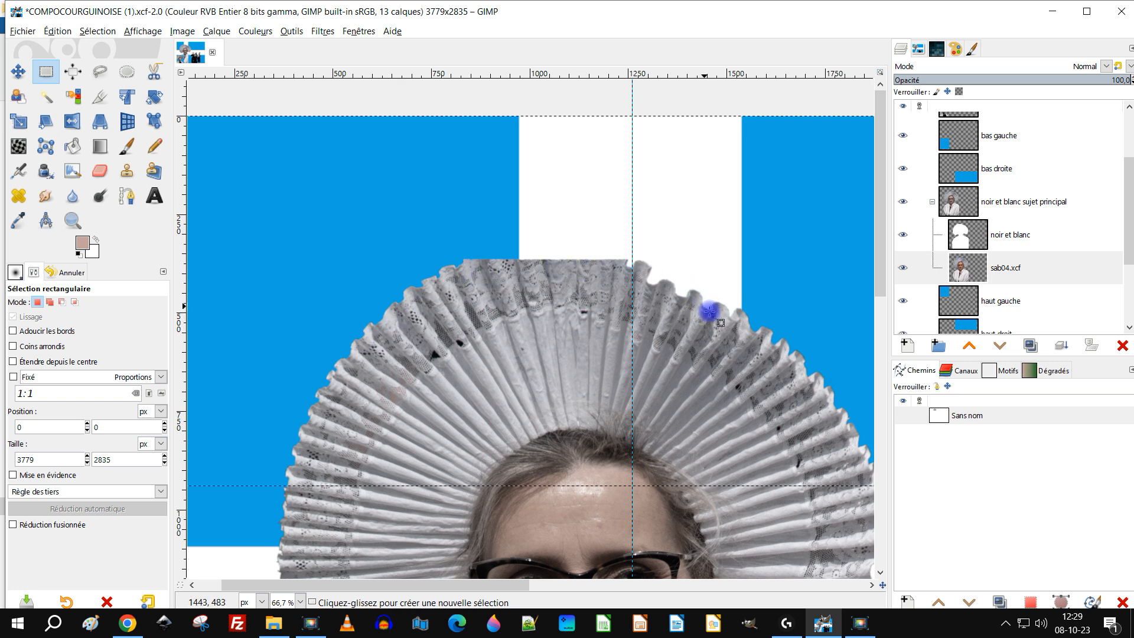
Select a wedge of intact pleats on the left side of the main headdress with the Free Select tool
drag(734, 309, 685, 280)
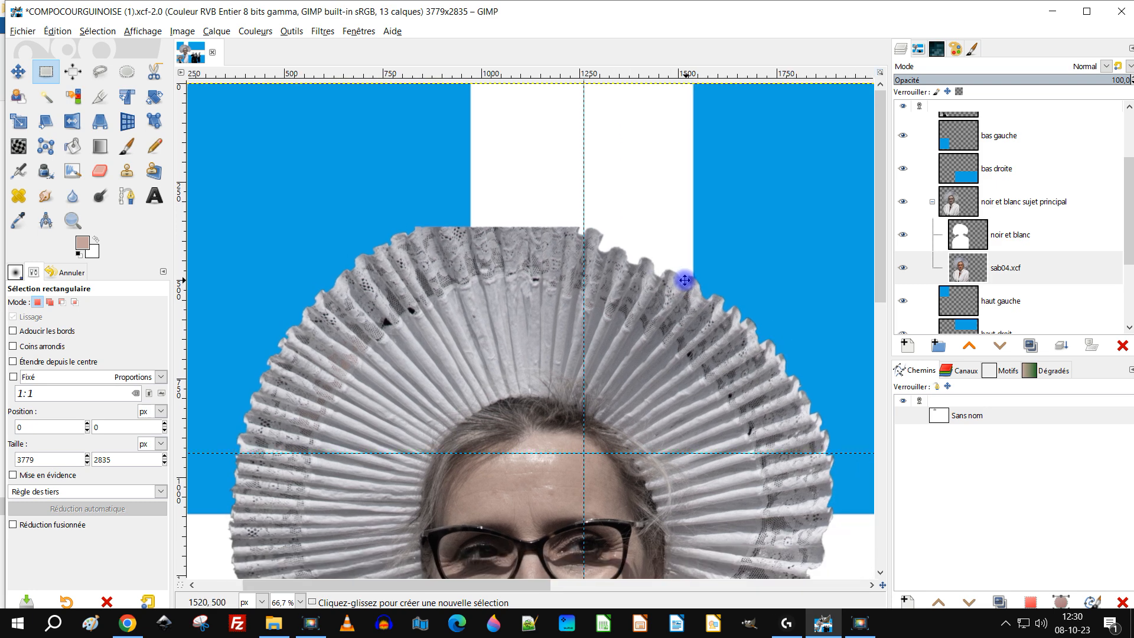
drag(684, 280, 686, 280)
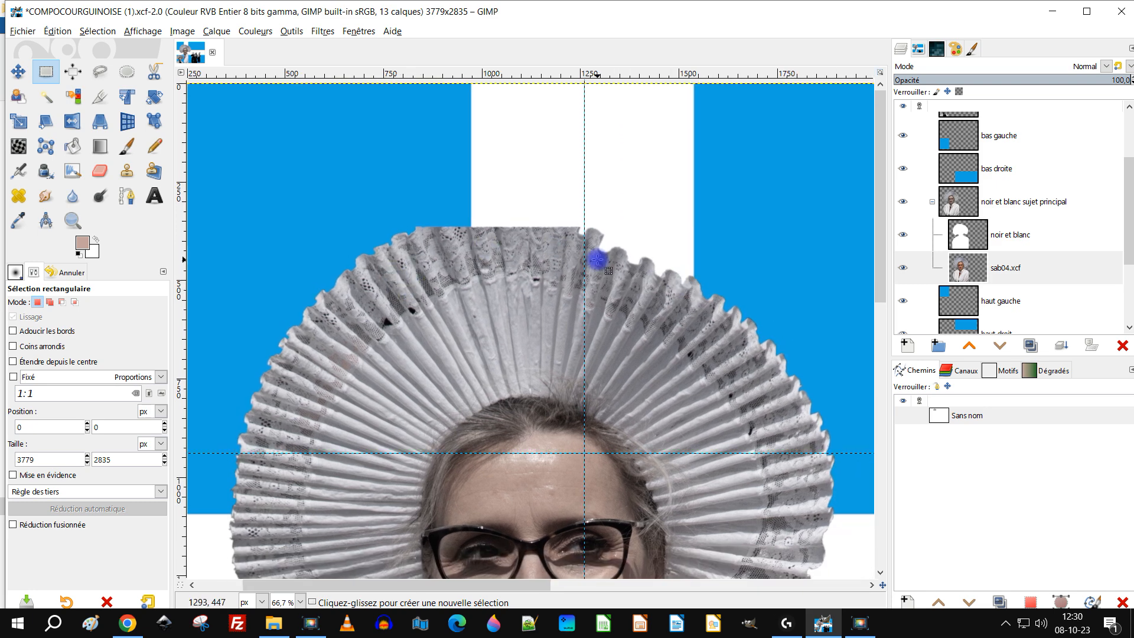
click(100, 72)
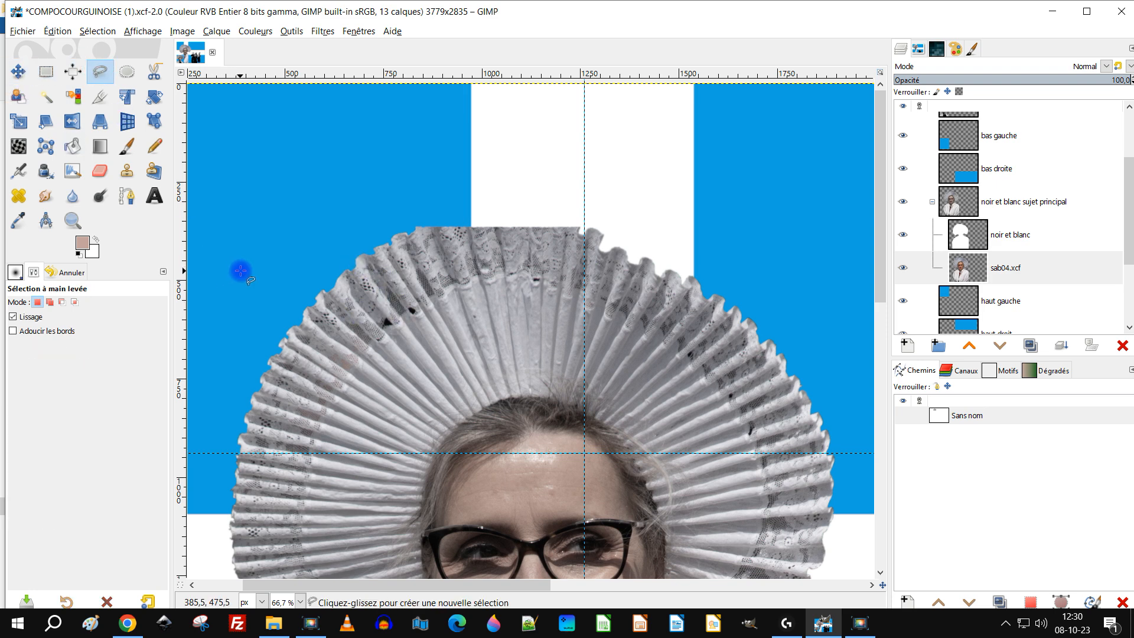
click(435, 420)
click(384, 534)
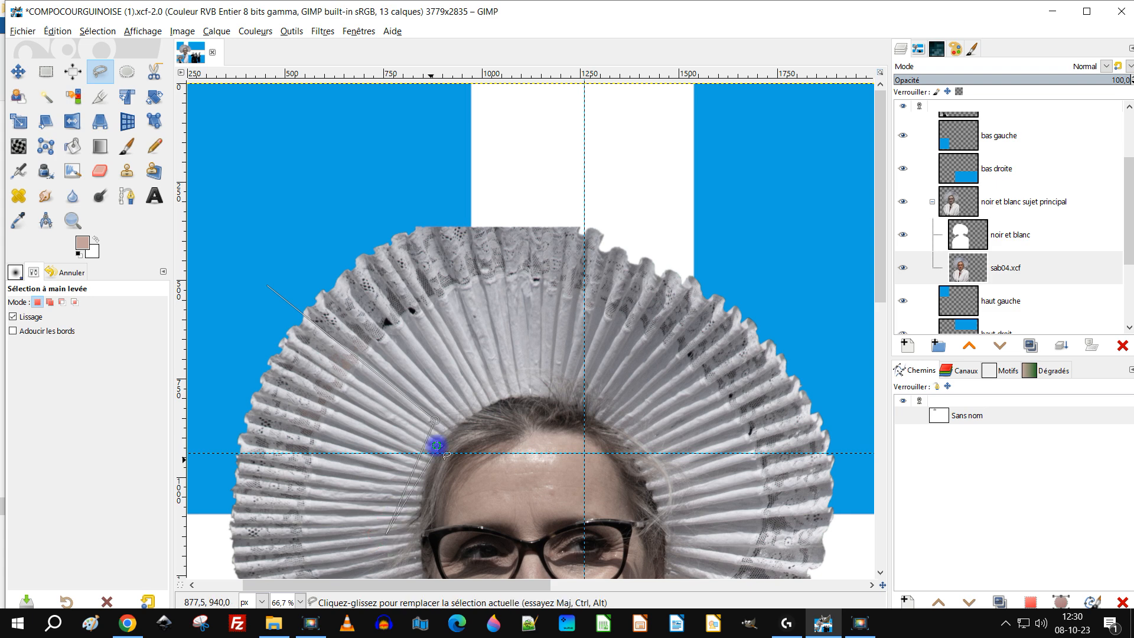
scroll(435, 445, down, 3)
scroll(435, 445, left, 3)
click(244, 472)
click(308, 260)
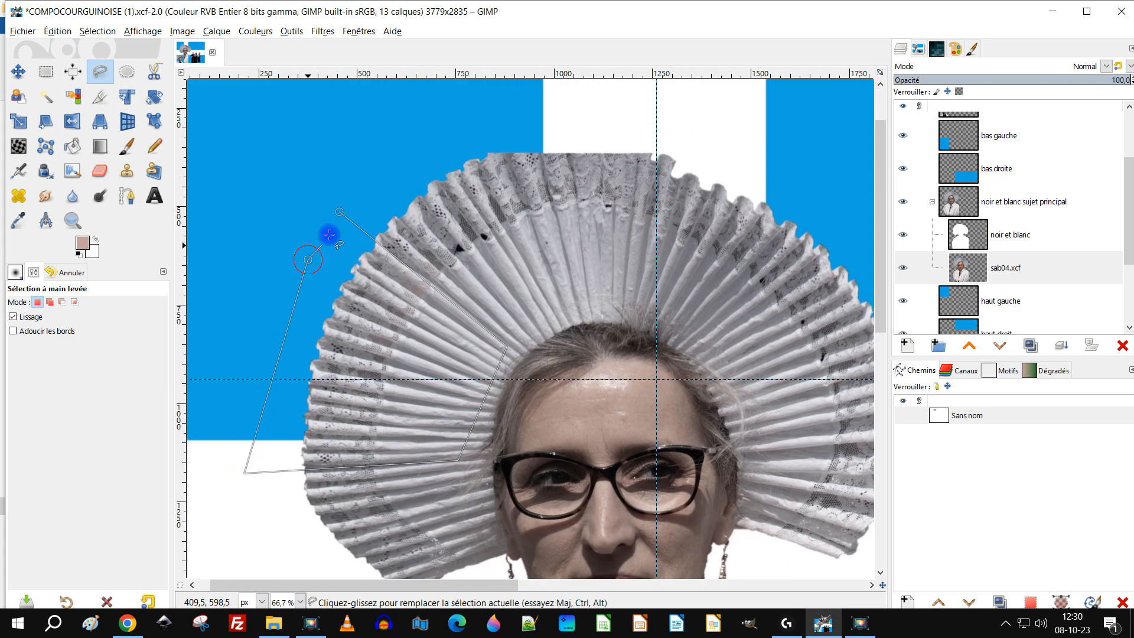
click(338, 209)
key(Return)
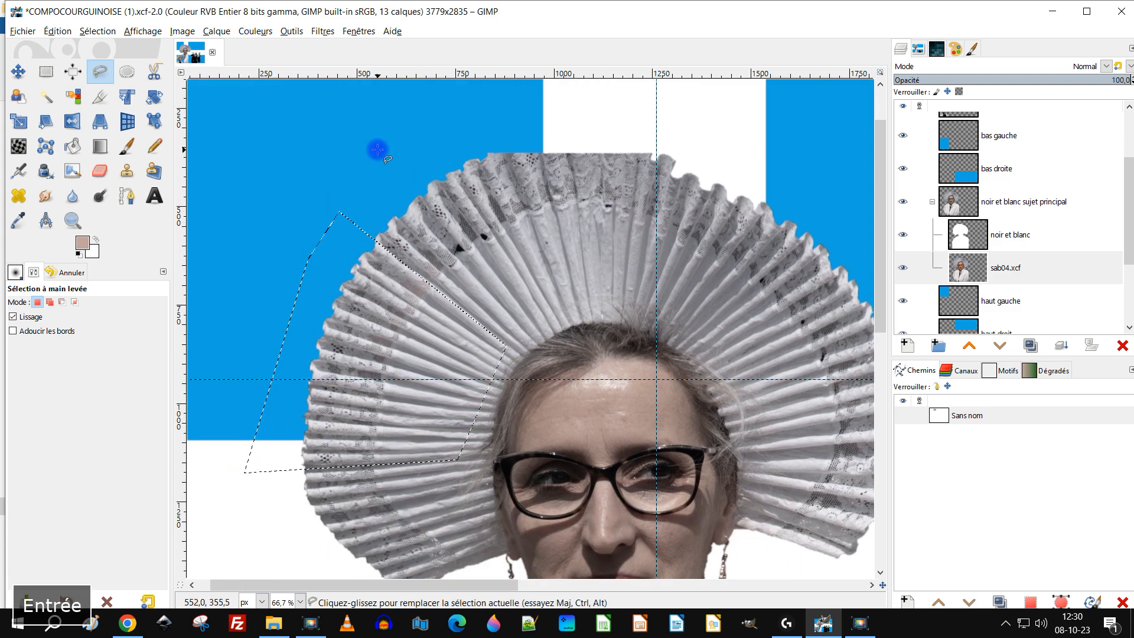
Copy the selected pleats and paste them as a new layer above sab04.xcf
key(ctrl+c)
key(ctrl+v)
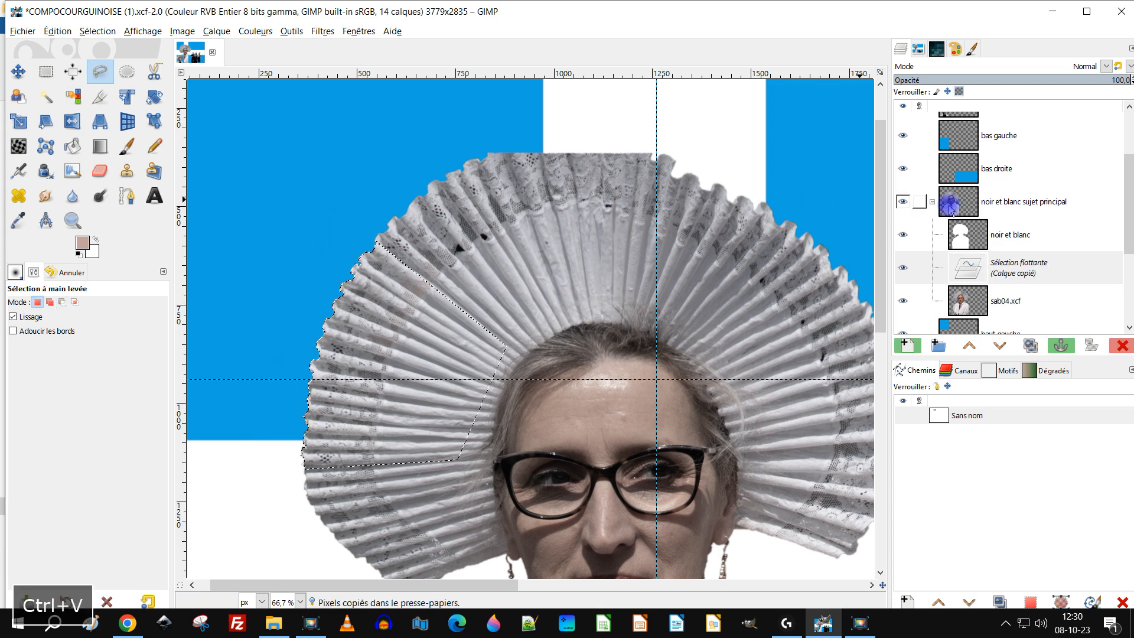
click(912, 347)
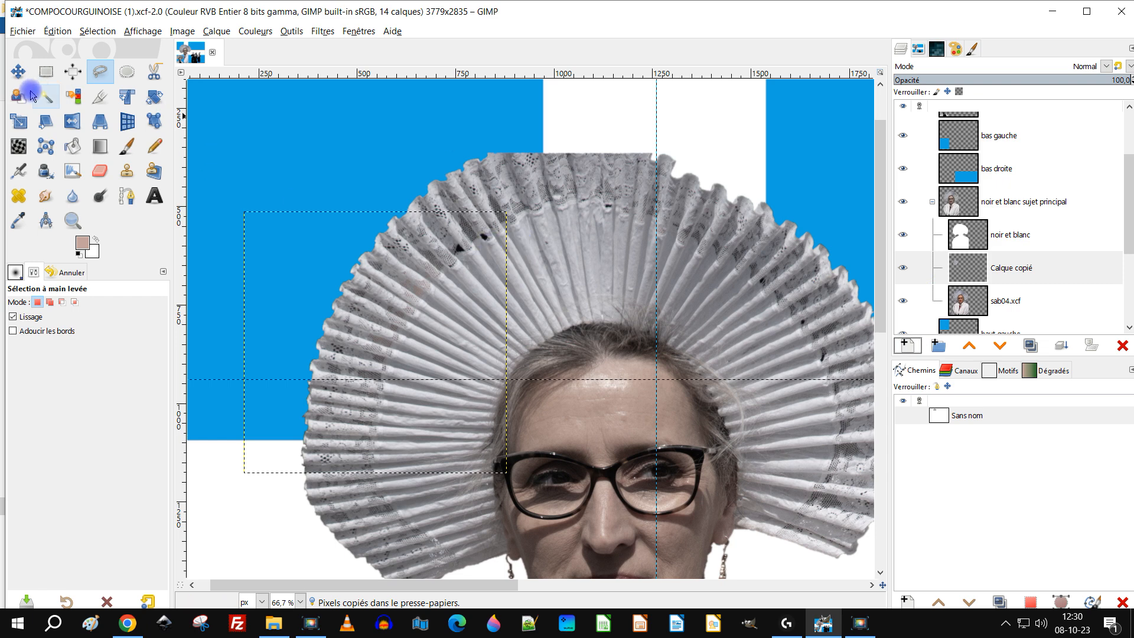
Rotate the pasted pleats clockwise with Unified Transform and place them over the headdress's flat-cut top, radiating outward
click(128, 101)
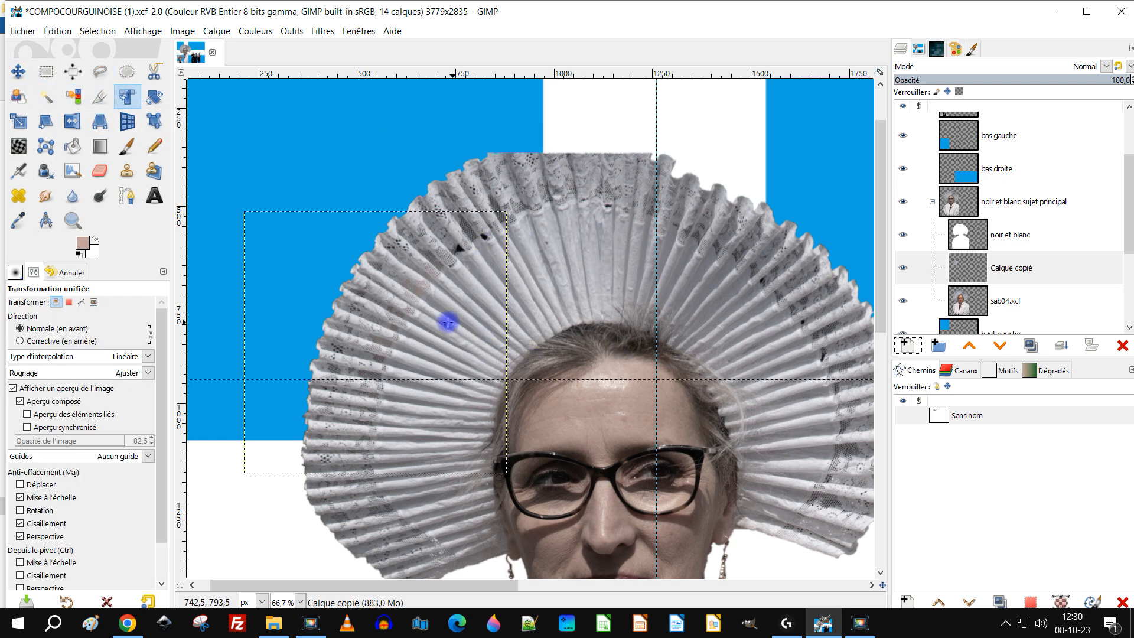
click(415, 314)
drag(408, 331, 728, 366)
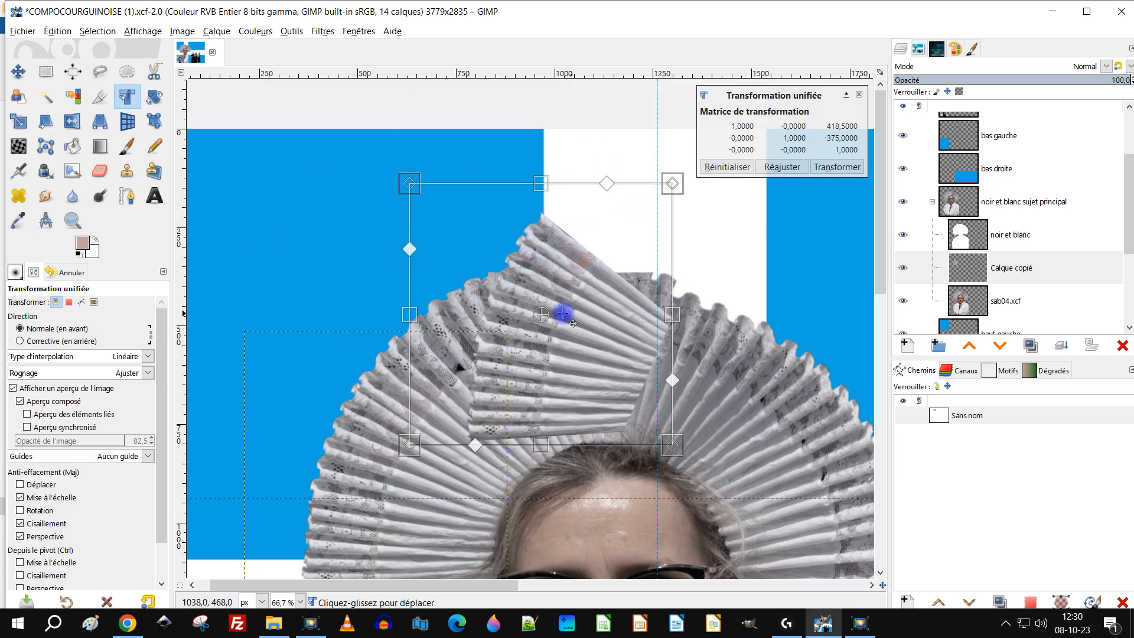
drag(541, 315, 640, 363)
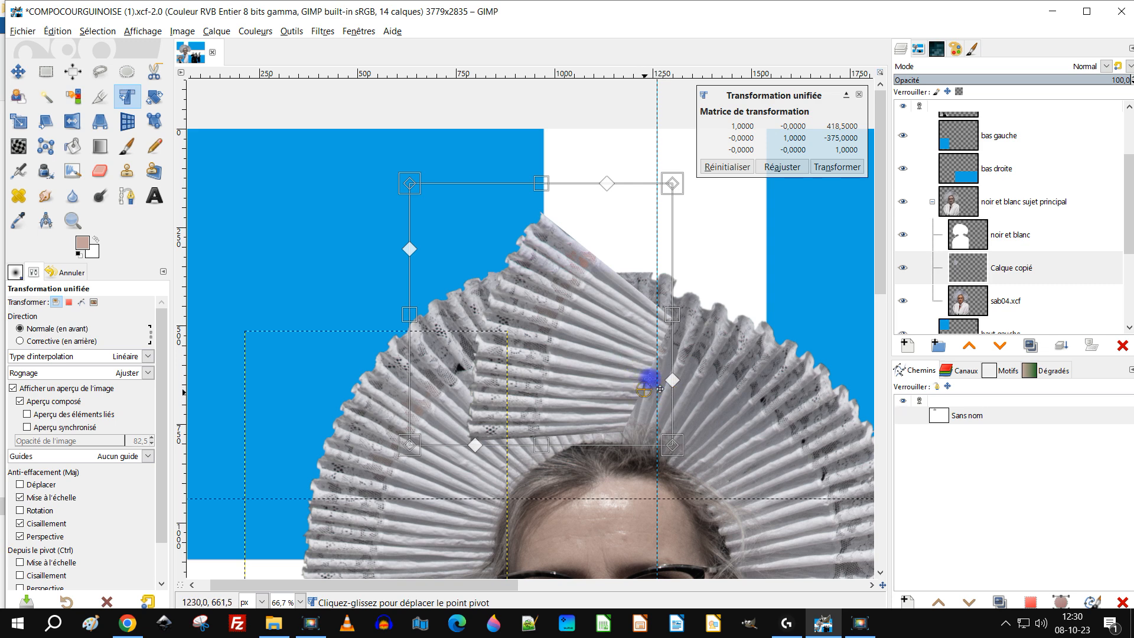
drag(672, 245, 716, 381)
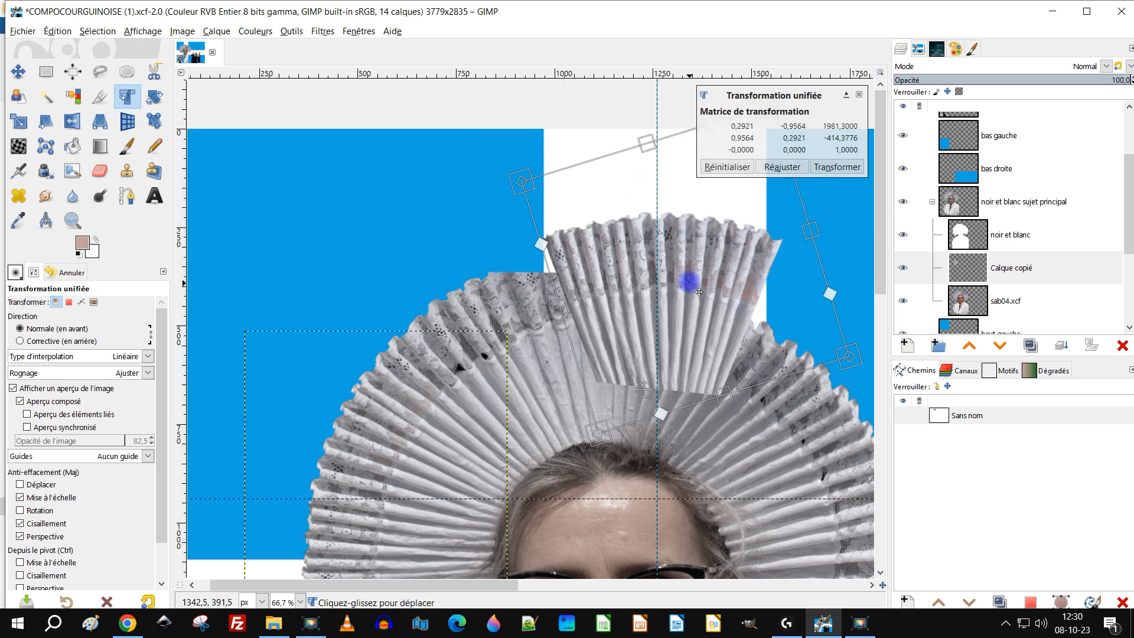
drag(689, 282, 605, 336)
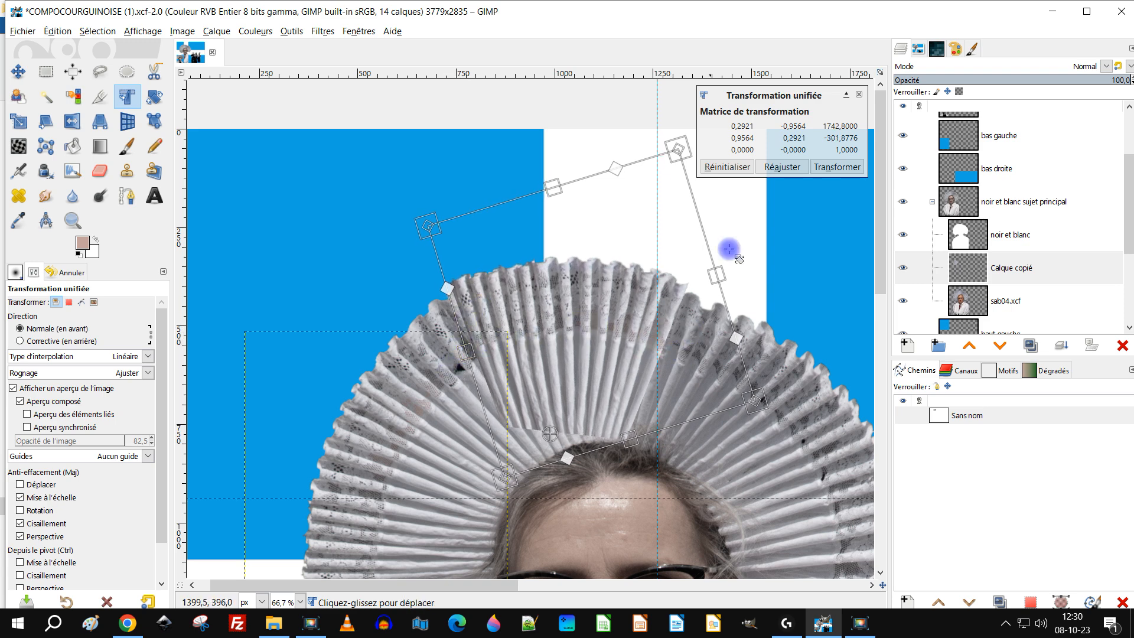
click(837, 167)
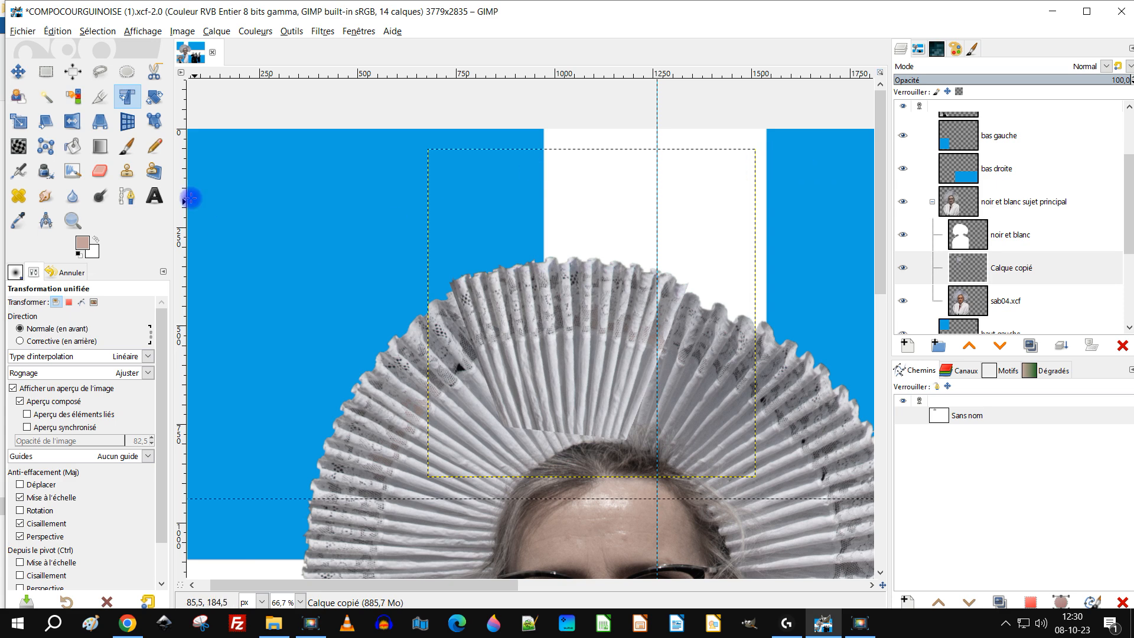
Erase the lower and side edges of the Calque copié pleats with the 138 px Hardness 025 brush, keeping the layer at 100 opacity
click(100, 170)
mouse_move(470, 435)
mouse_down()
mouse_move(545, 432)
mouse_move(548, 405)
mouse_move(628, 391)
mouse_move(491, 388)
mouse_move(609, 383)
mouse_move(657, 397)
mouse_move(634, 380)
mouse_move(558, 373)
mouse_move(533, 393)
mouse_move(540, 372)
mouse_move(447, 270)
mouse_move(463, 264)
mouse_move(434, 272)
mouse_move(451, 260)
mouse_move(438, 260)
mouse_move(413, 280)
mouse_move(502, 229)
mouse_move(429, 254)
mouse_move(396, 326)
mouse_move(469, 415)
mouse_move(482, 387)
mouse_move(554, 378)
mouse_move(680, 394)
mouse_move(685, 359)
mouse_move(674, 355)
mouse_move(704, 296)
mouse_move(685, 361)
mouse_move(689, 298)
mouse_up()
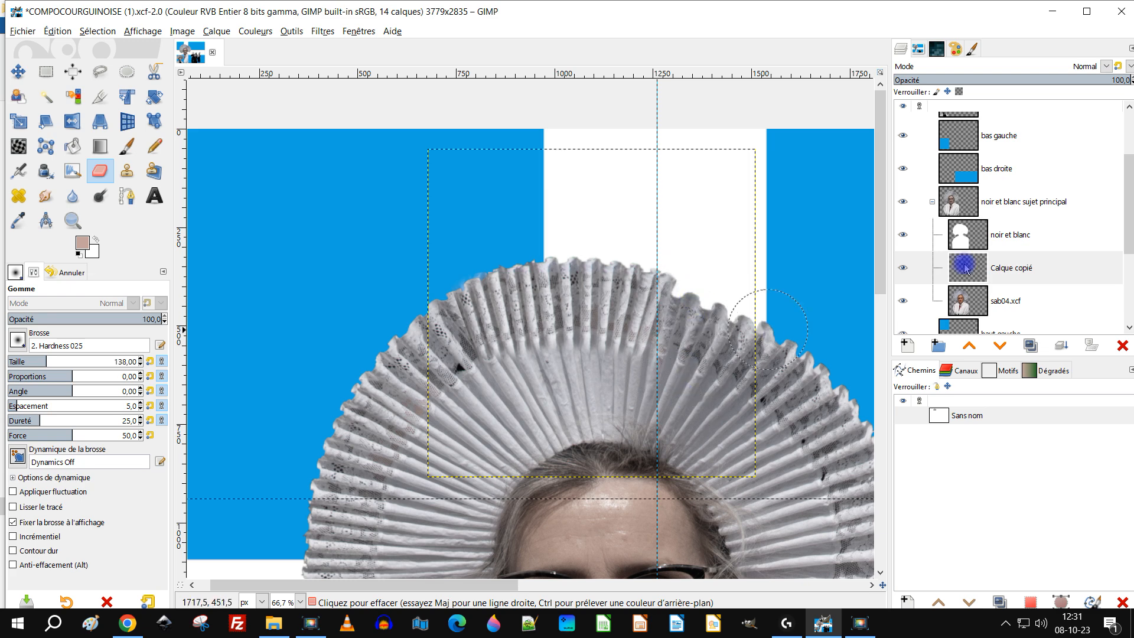
drag(1049, 83, 1129, 85)
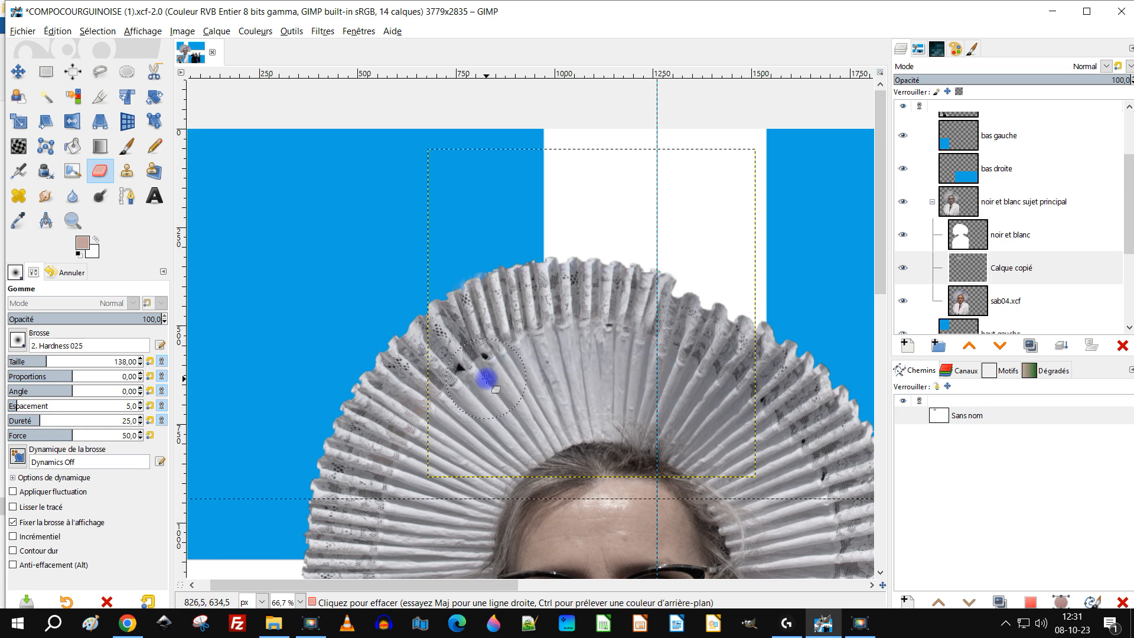
Set the eraser opacity to 37,2 and merge the Calque copié pleats down into the sab04.xcf layer
click(65, 318)
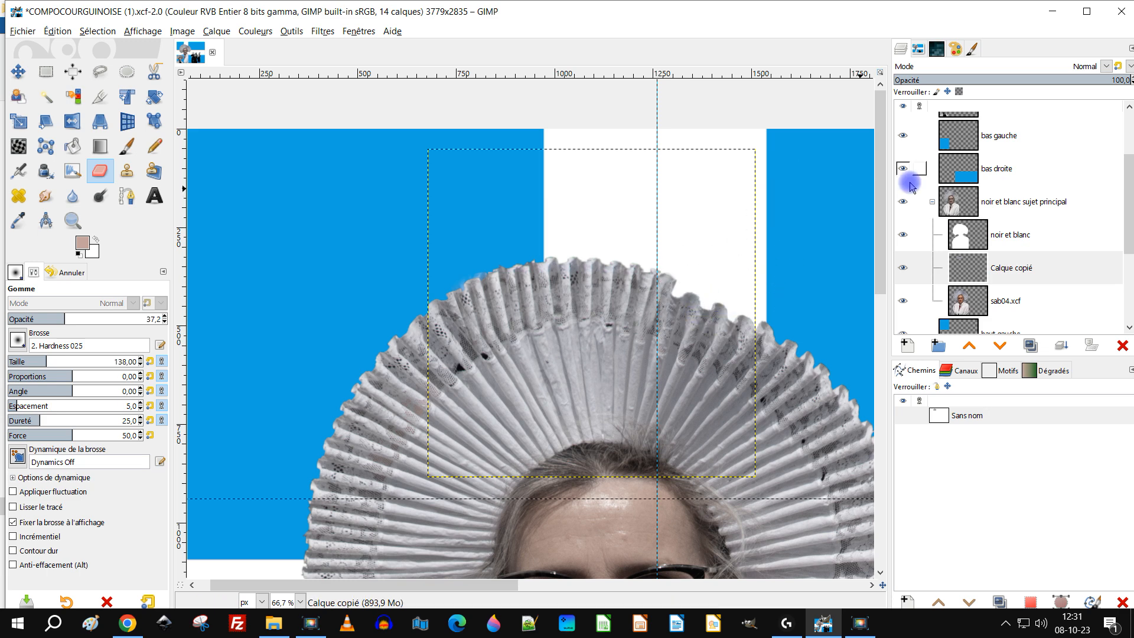
ctrl+scroll(718, 228, down, 2)
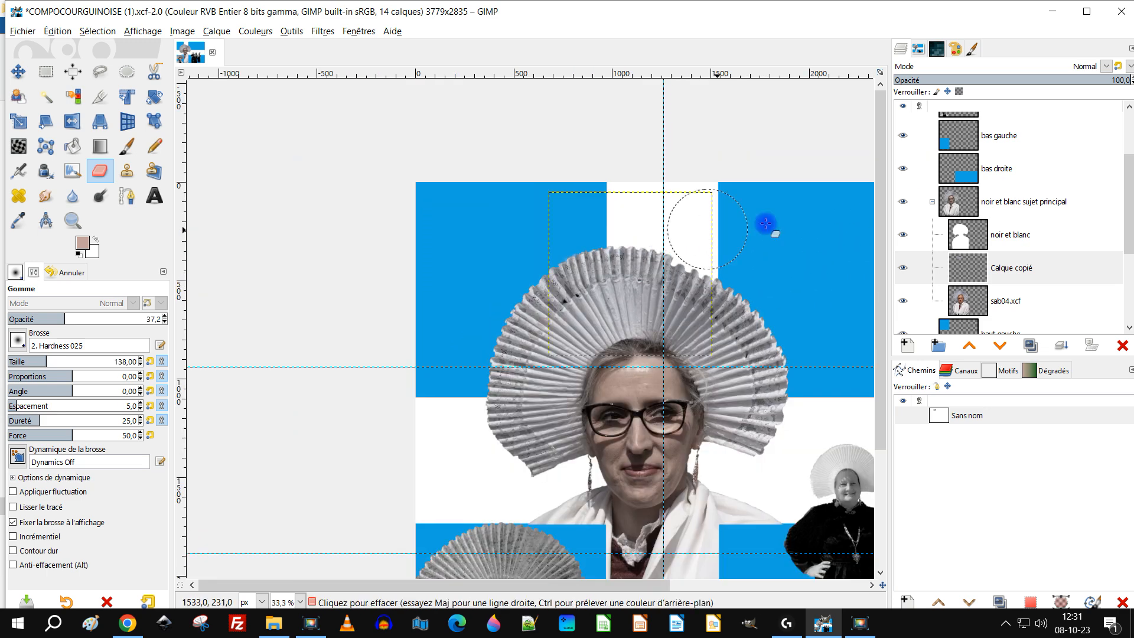
click(966, 262)
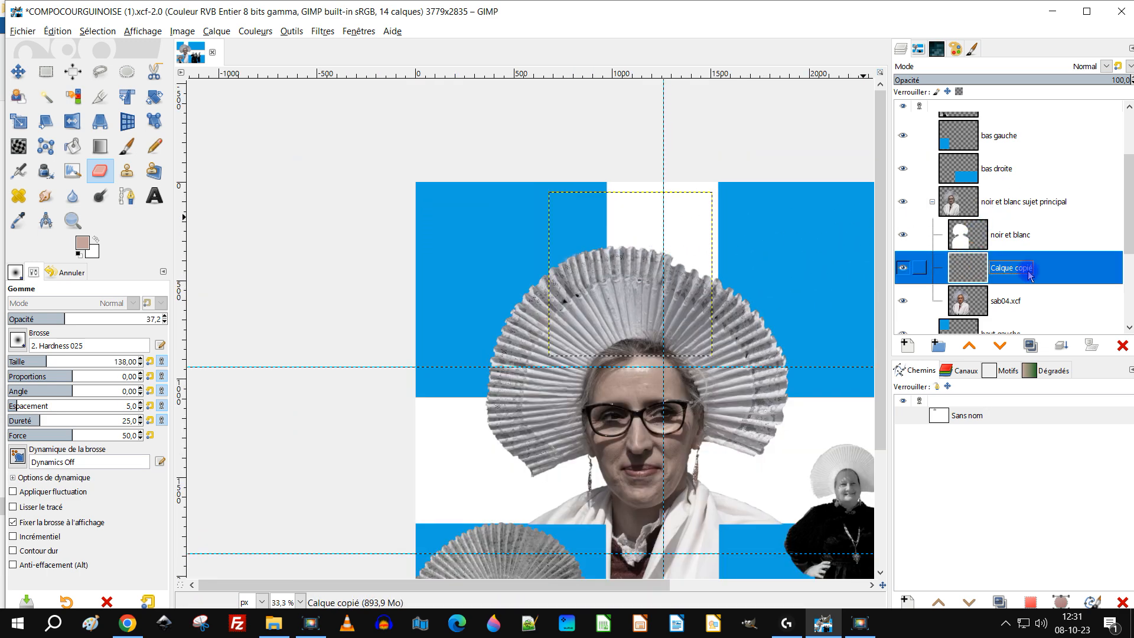
click(1060, 345)
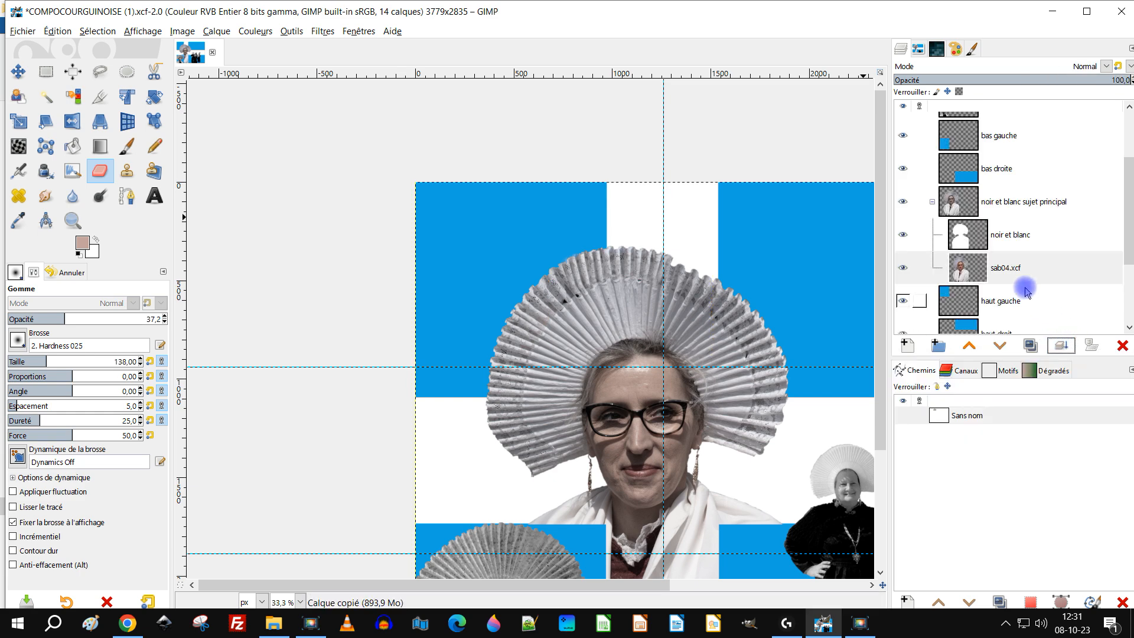
ctrl+scroll(642, 204, down, 1)
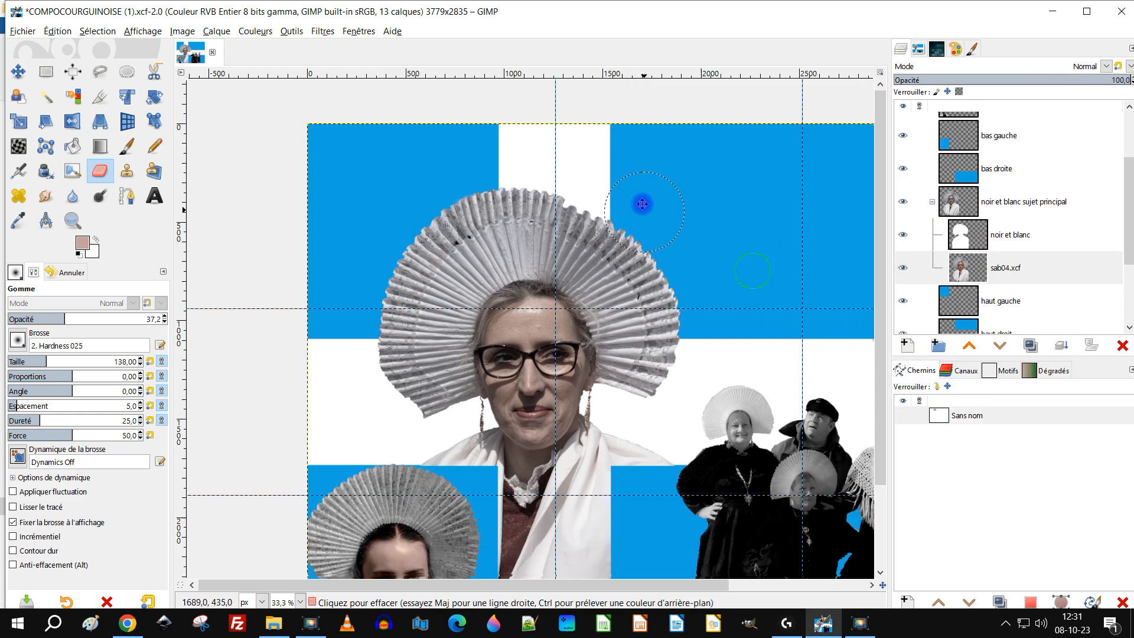
click(46, 71)
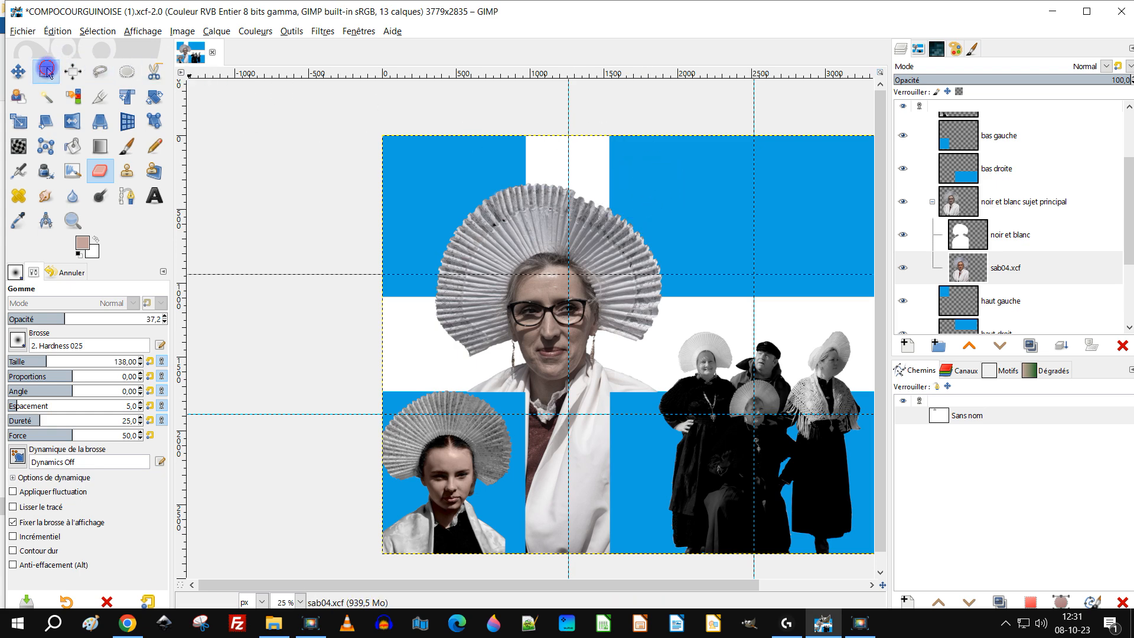
click(368, 106)
ctrl+scroll(673, 207, down, 1)
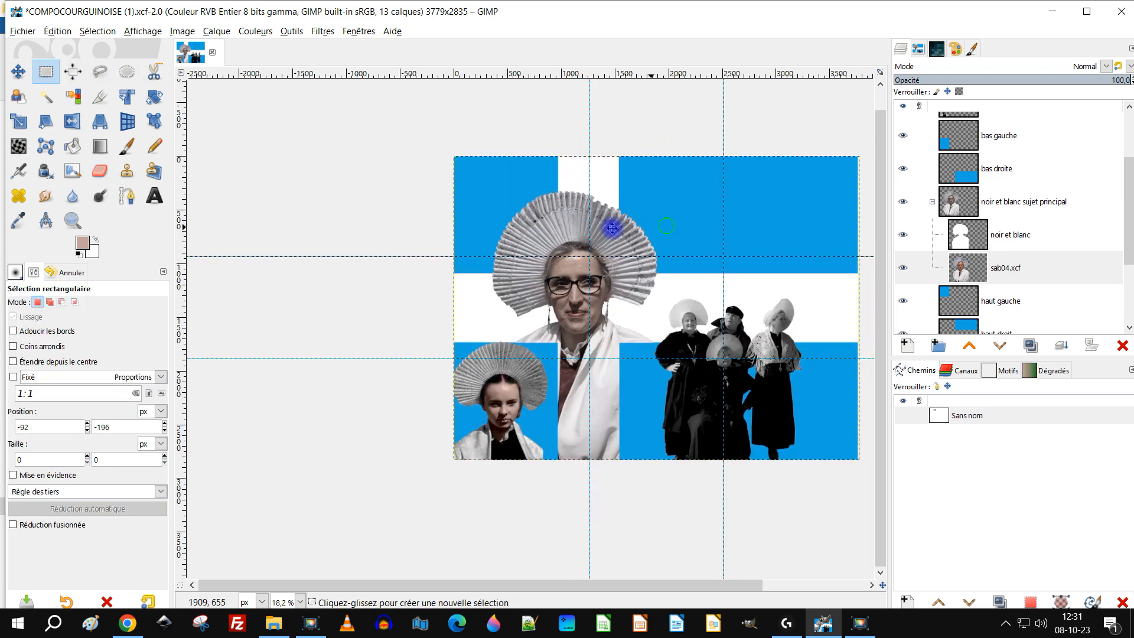
ctrl+scroll(531, 272, up, 2)
ctrl+scroll(694, 319, down, 1)
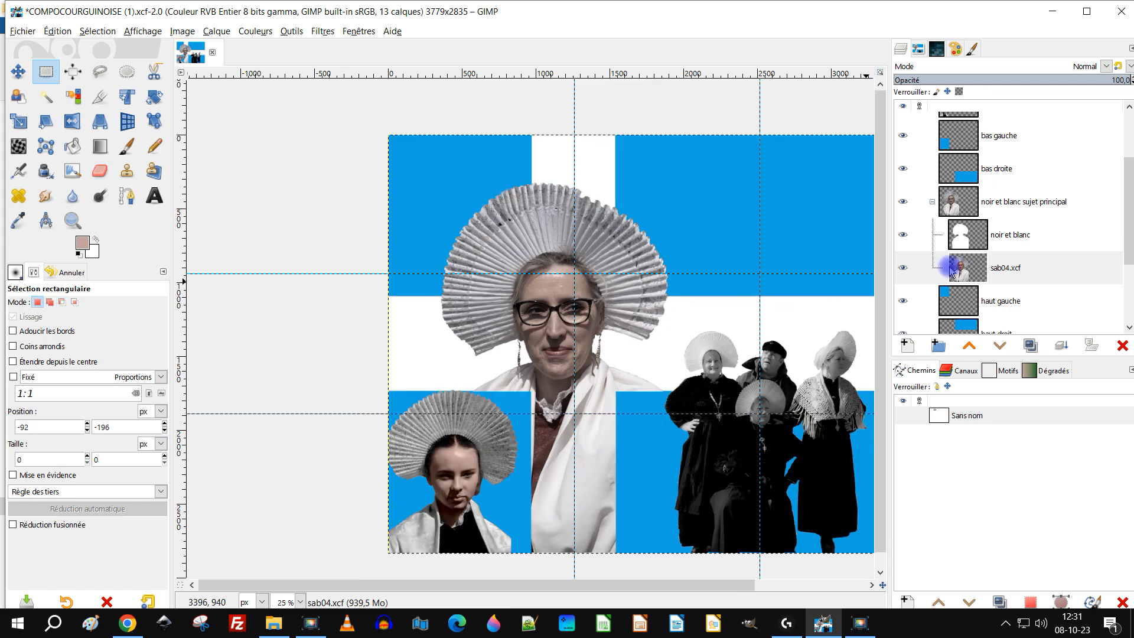
Scale the noir et blanc sujet principal group proportionally to 4010 × 3008 px, then turn off scaling around the centre
click(932, 202)
click(961, 206)
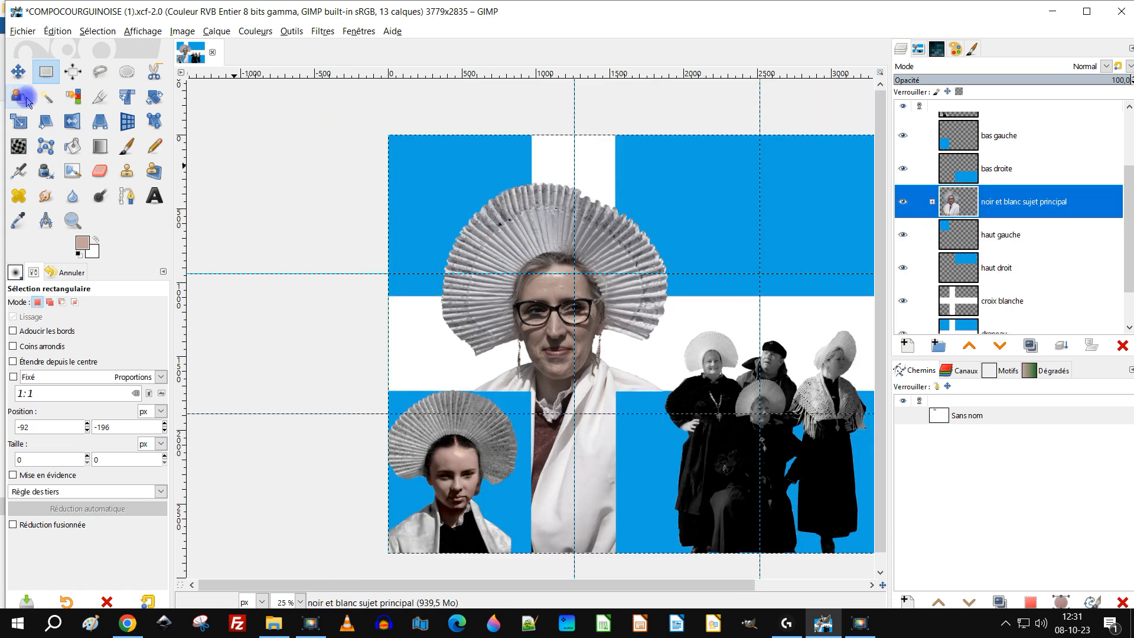
click(18, 121)
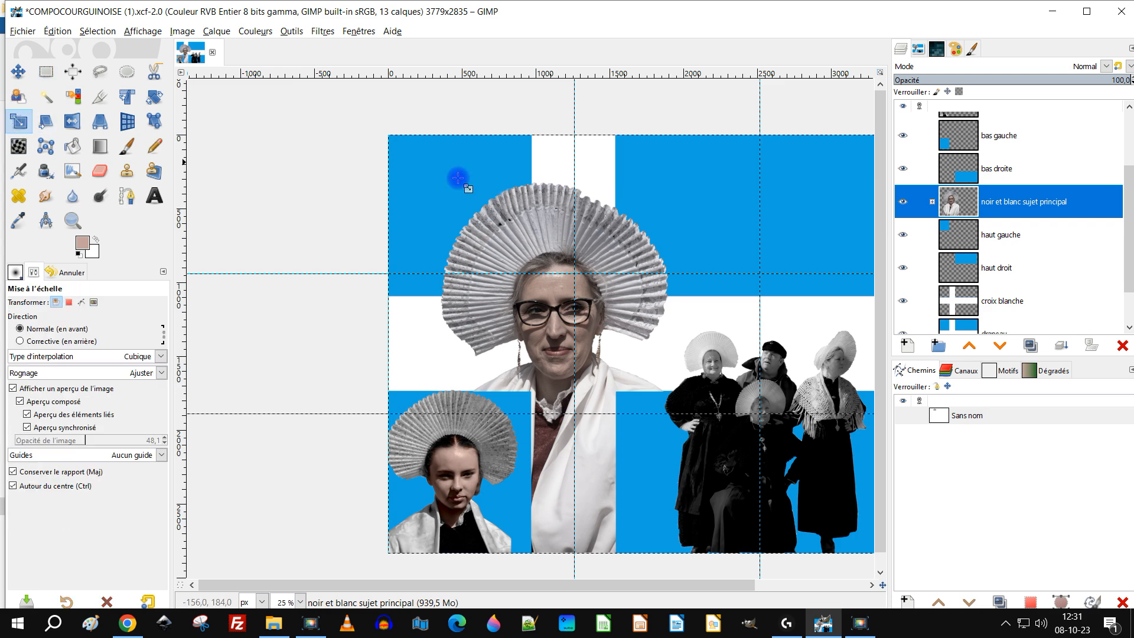
click(551, 319)
drag(687, 276, 517, 284)
ctrl+scroll(496, 408, down, 1)
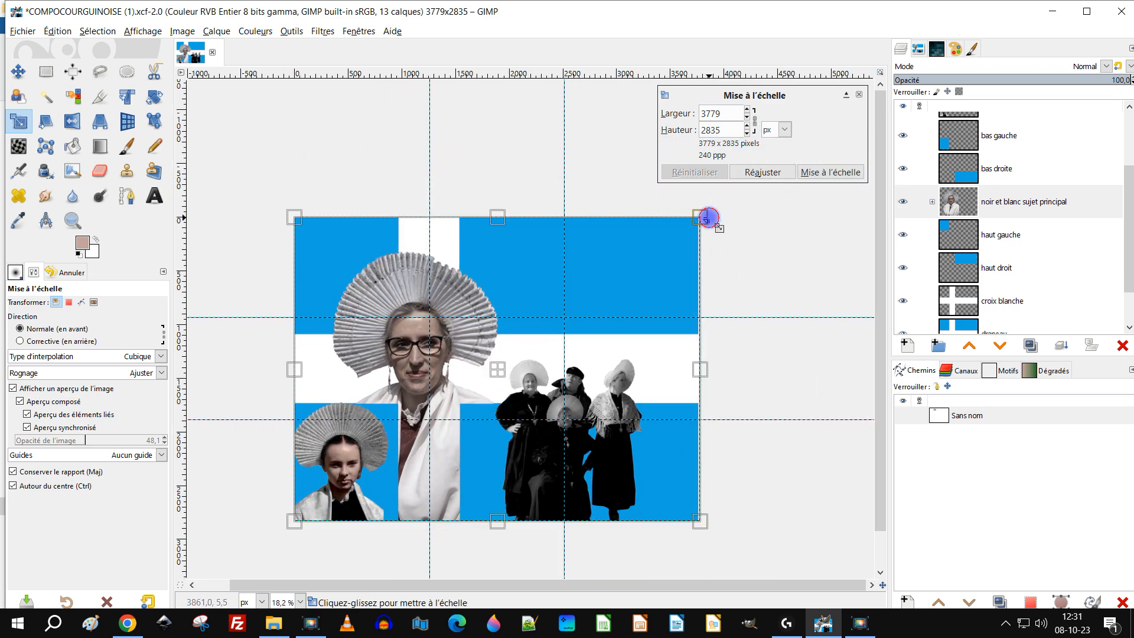
drag(716, 207, 730, 194)
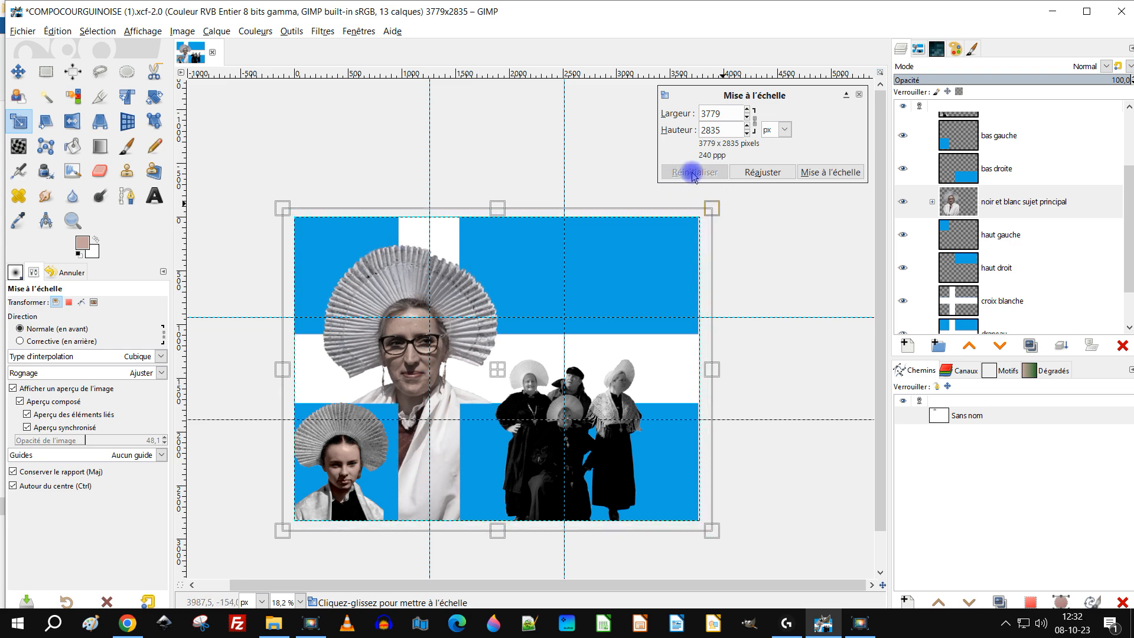
drag(791, 168, 858, 105)
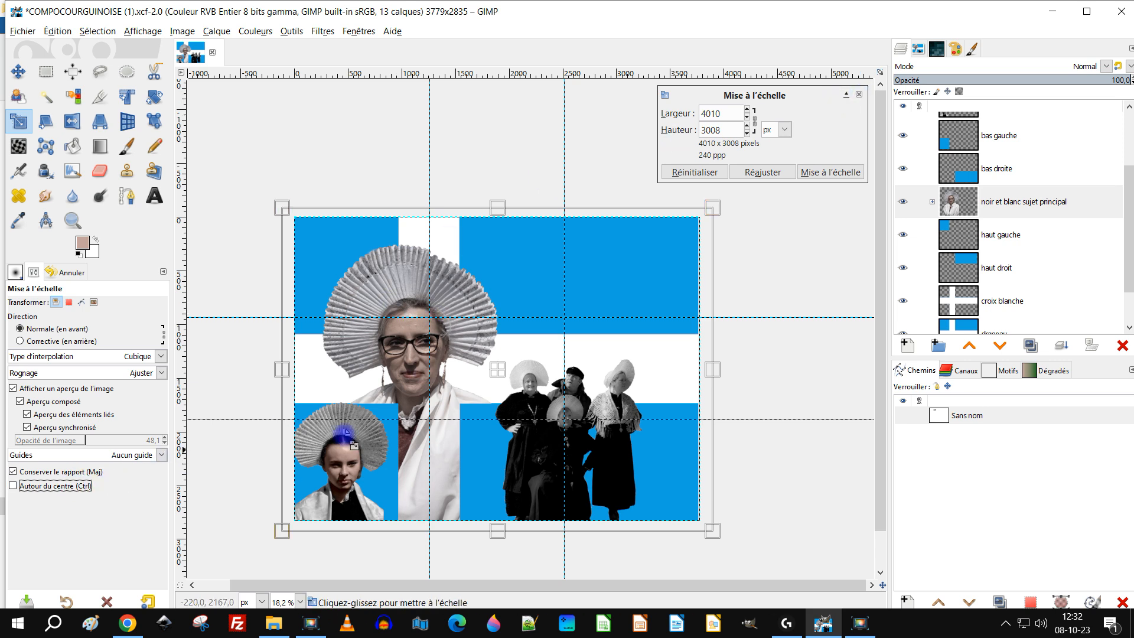
Move the main subject group upward, enlarge it proportionally to 4243 × 3183 px with the headdress near the image's upper edge, and apply the scaling
drag(504, 379, 508, 356)
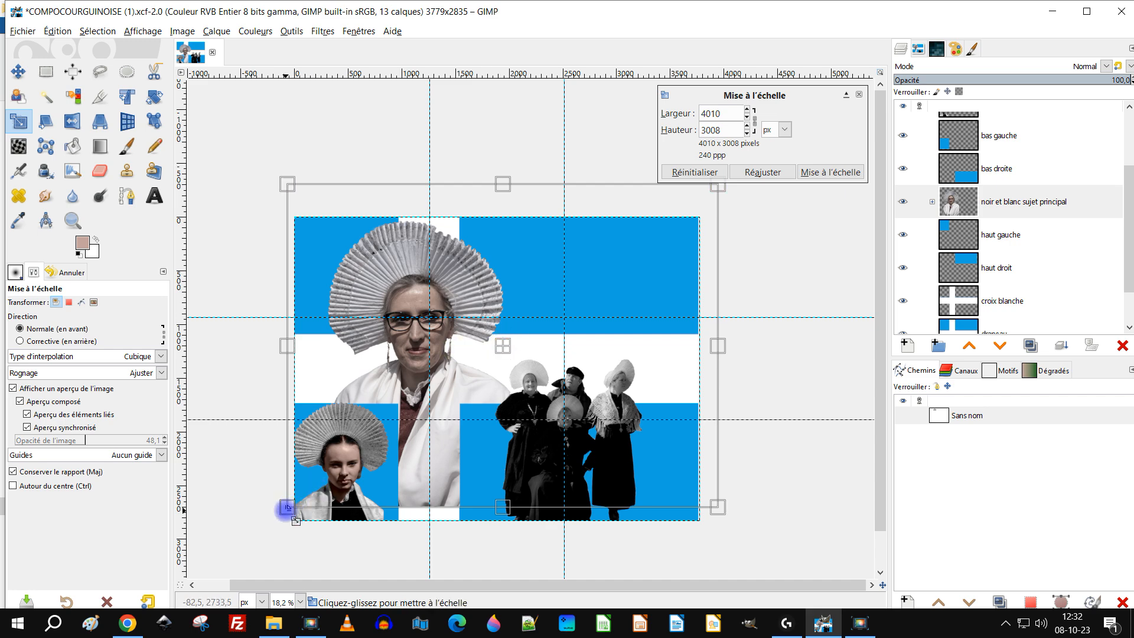
mouse_move(264, 525)
mouse_down()
mouse_move(257, 533)
mouse_move(264, 527)
mouse_up()
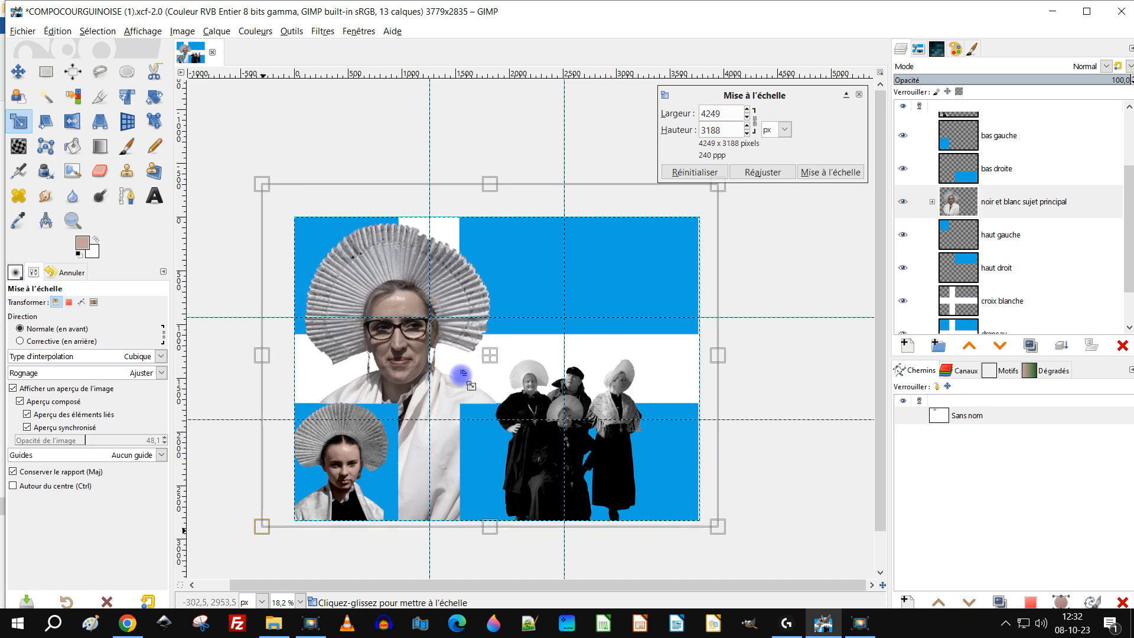
mouse_move(501, 367)
mouse_down()
mouse_move(522, 357)
mouse_move(499, 352)
mouse_up()
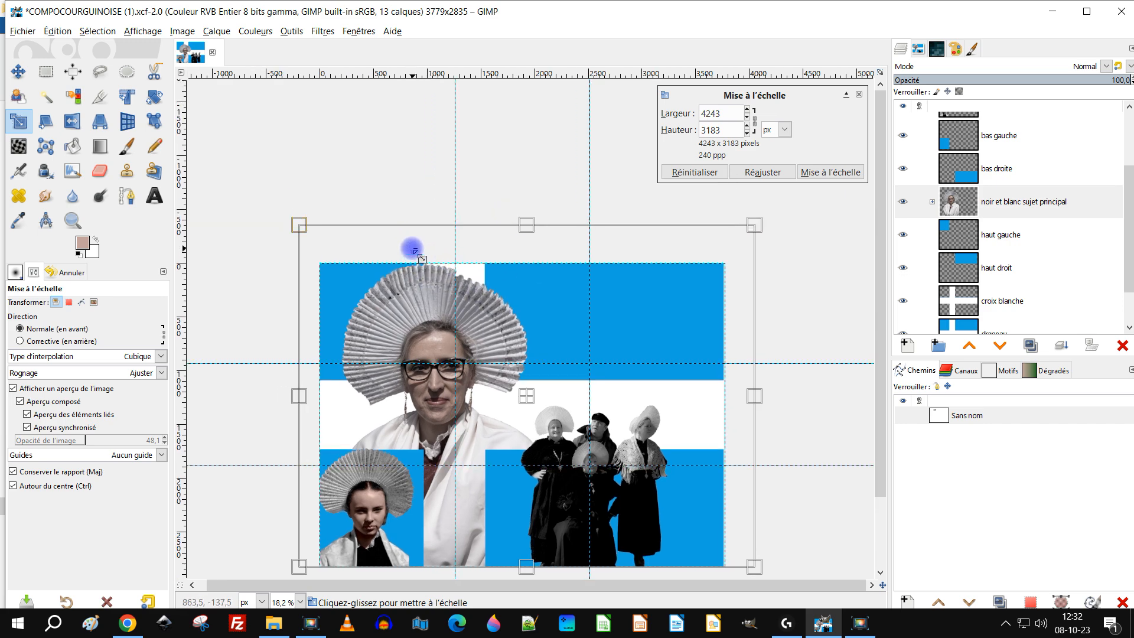
ctrl+scroll(410, 246, up, 3)
ctrl+scroll(451, 285, down, 3)
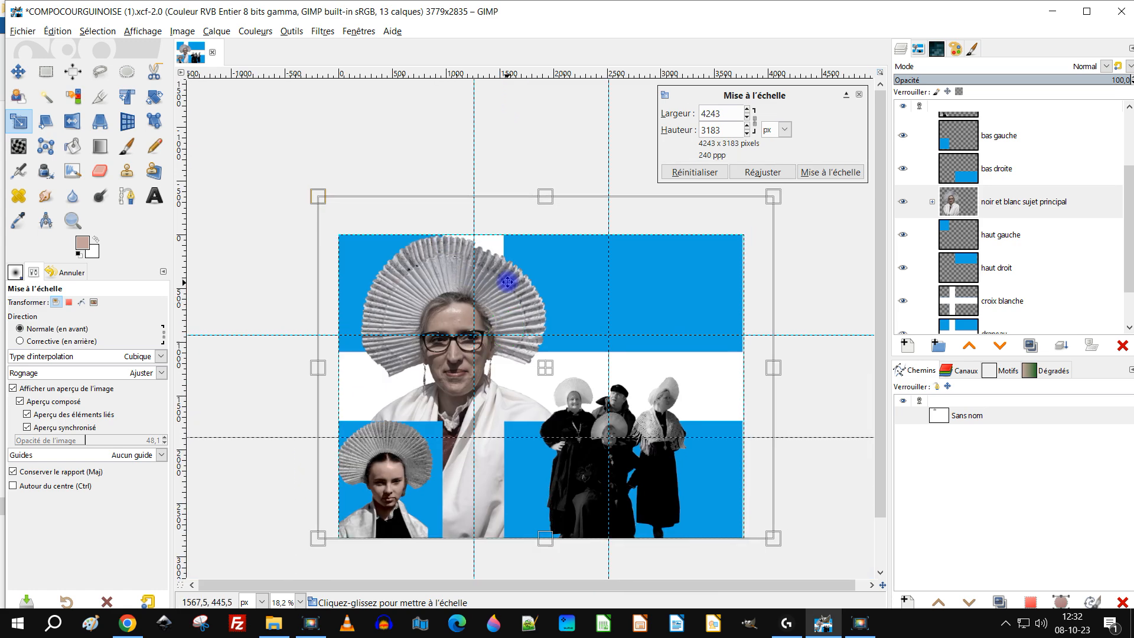
click(830, 172)
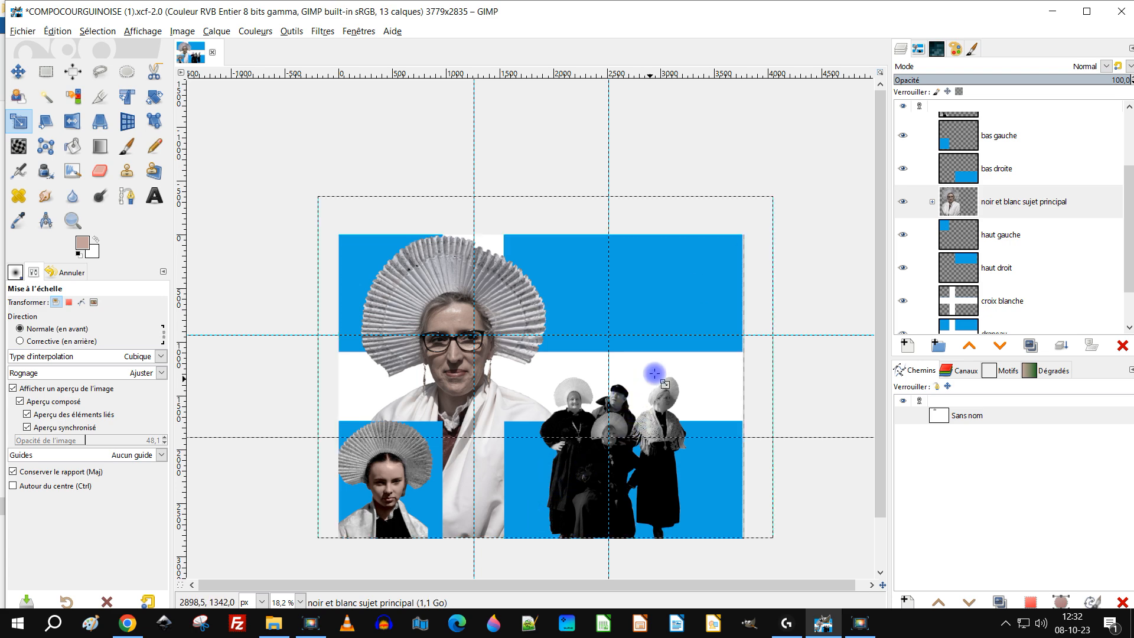
Fit the noir et blanc sujet principal group to the image dimensions and check its noir et blanc and sab04.xcf layers
right_click(968, 204)
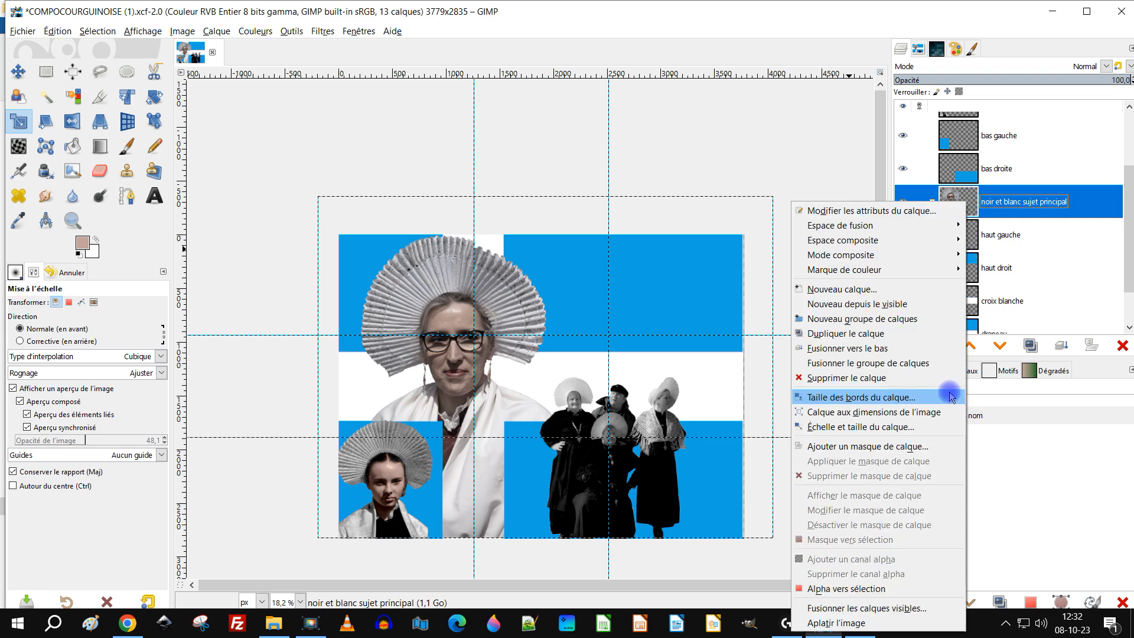
click(942, 483)
click(931, 201)
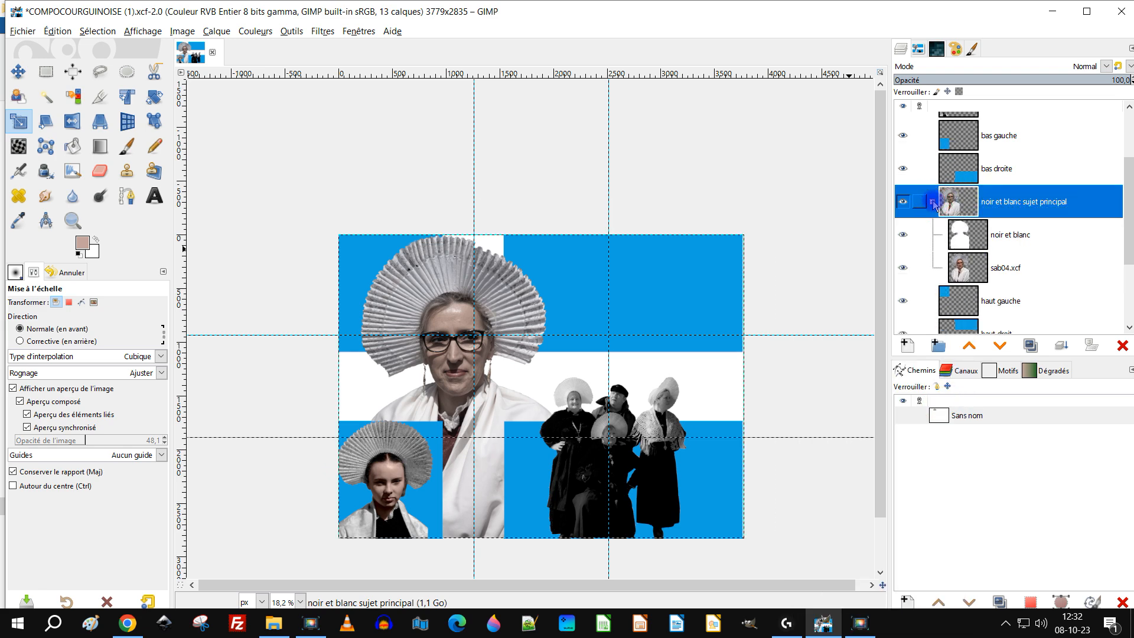
click(969, 241)
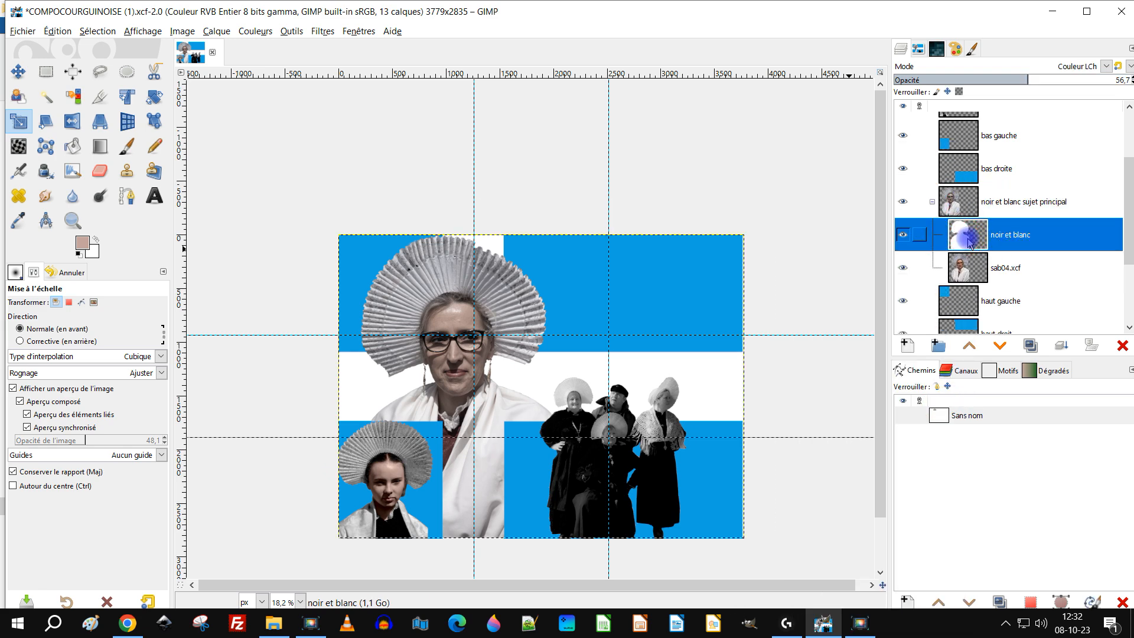
click(933, 204)
Examine the enlarged main subject against the other figures, focusing on the young girl's portrait and its tones
scroll(663, 349, down, 1)
scroll(538, 366, up, 3)
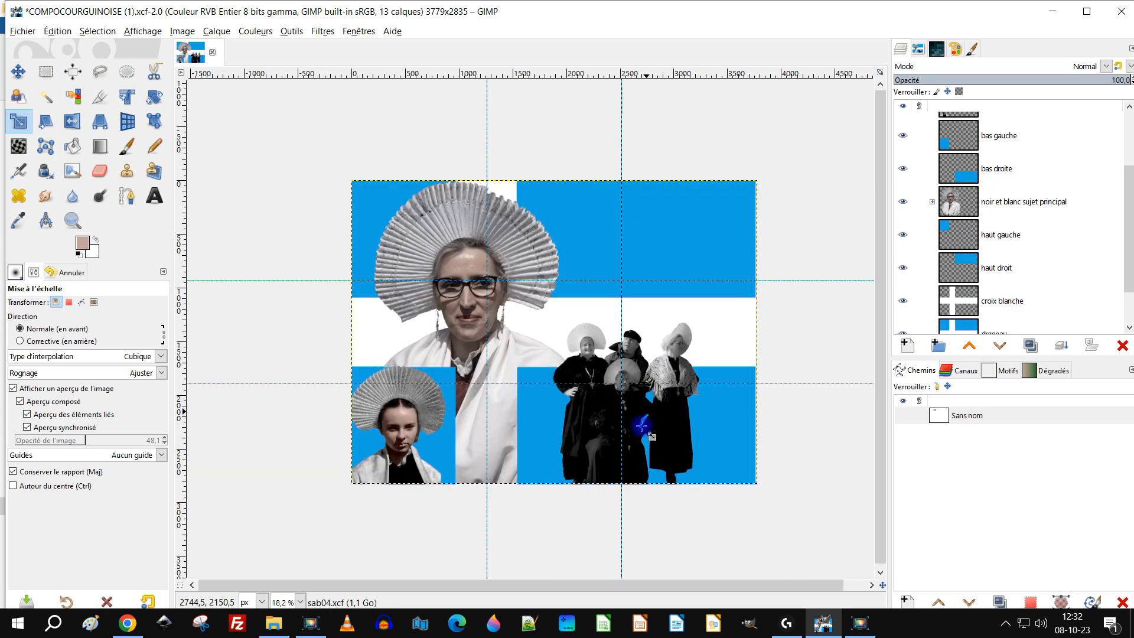
scroll(637, 324, down, 1)
scroll(539, 323, up, 1)
scroll(578, 340, down, 1)
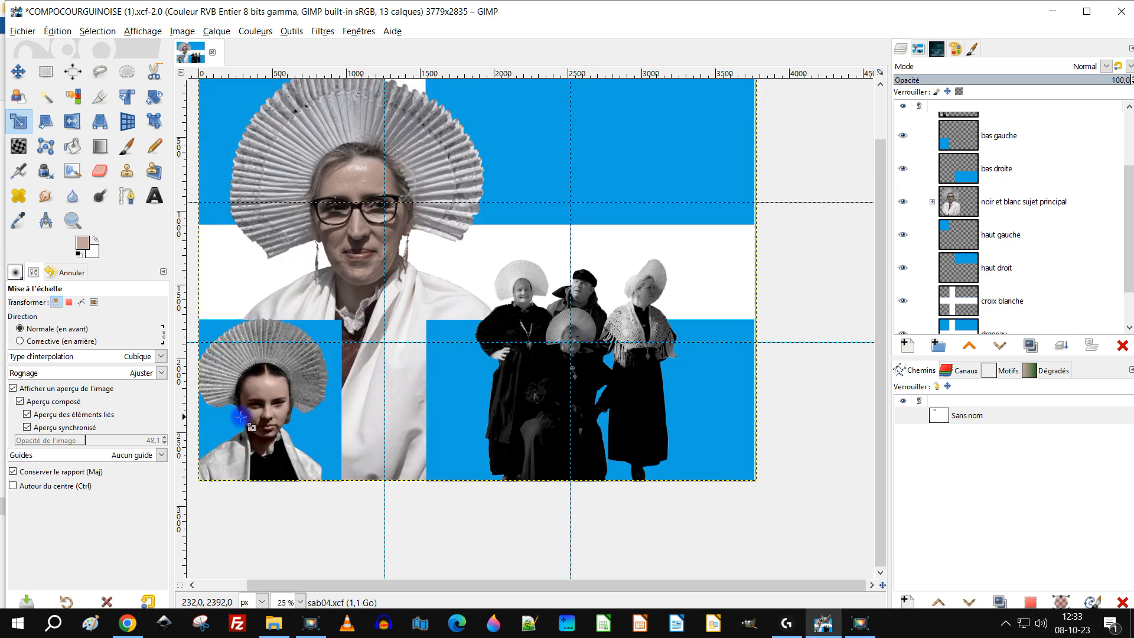
scroll(255, 440, up, 4)
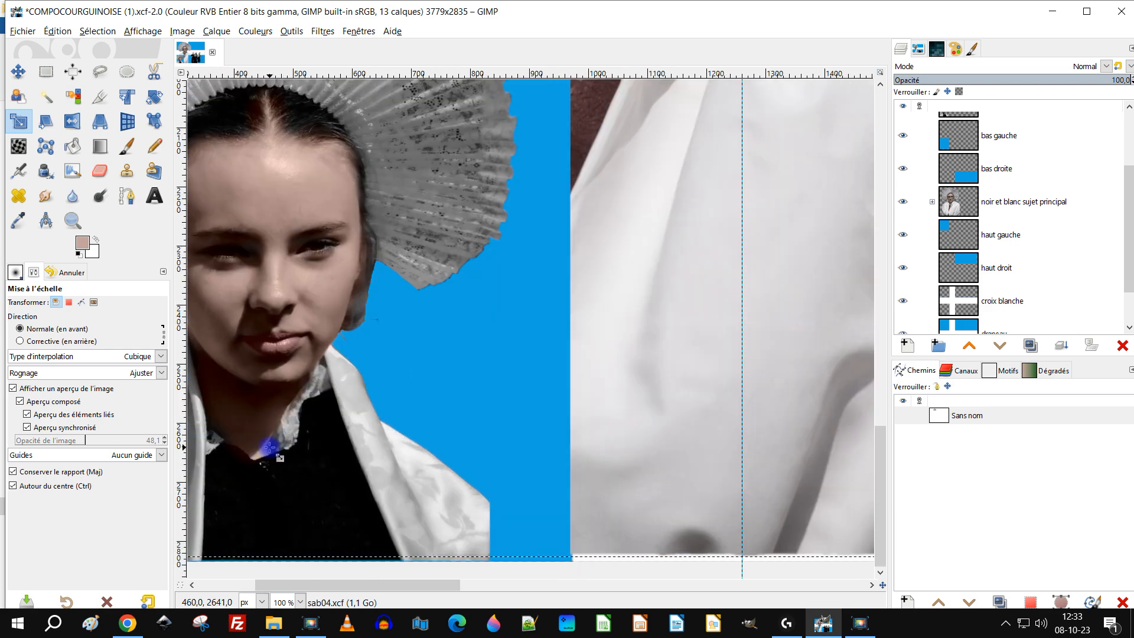
scroll(269, 447, down, 2)
drag(284, 447, 337, 445)
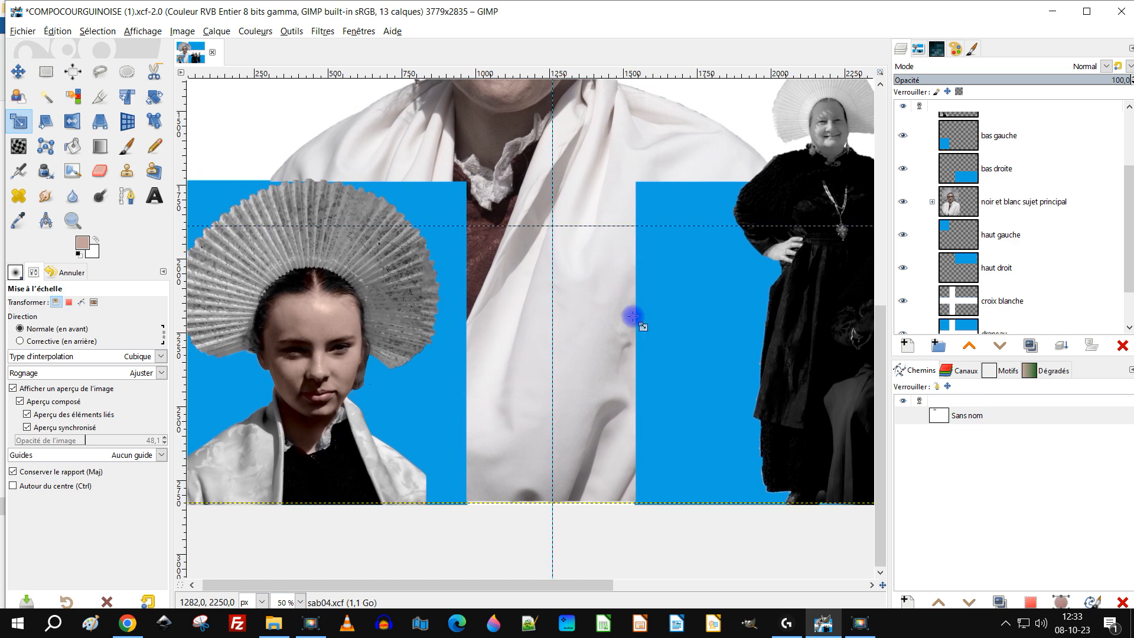
Select the jeune fille layer and open the Levels adjustment for it, keeping the portrait in view
scroll(990, 218, up, 3)
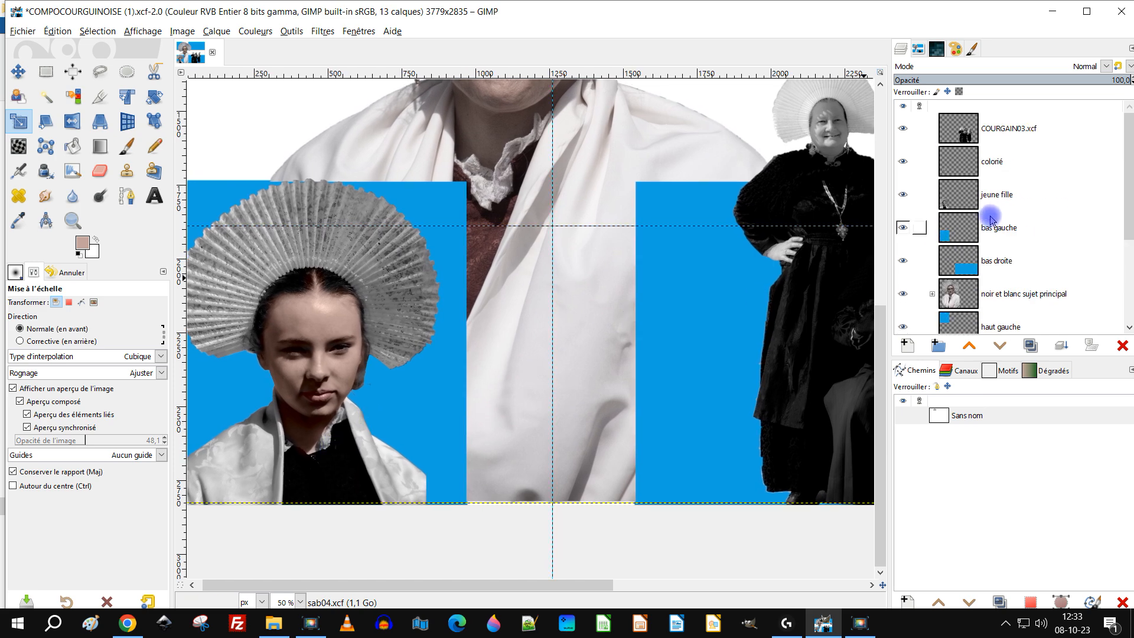
click(952, 197)
scroll(493, 319, down, 1)
scroll(369, 423, up, 1)
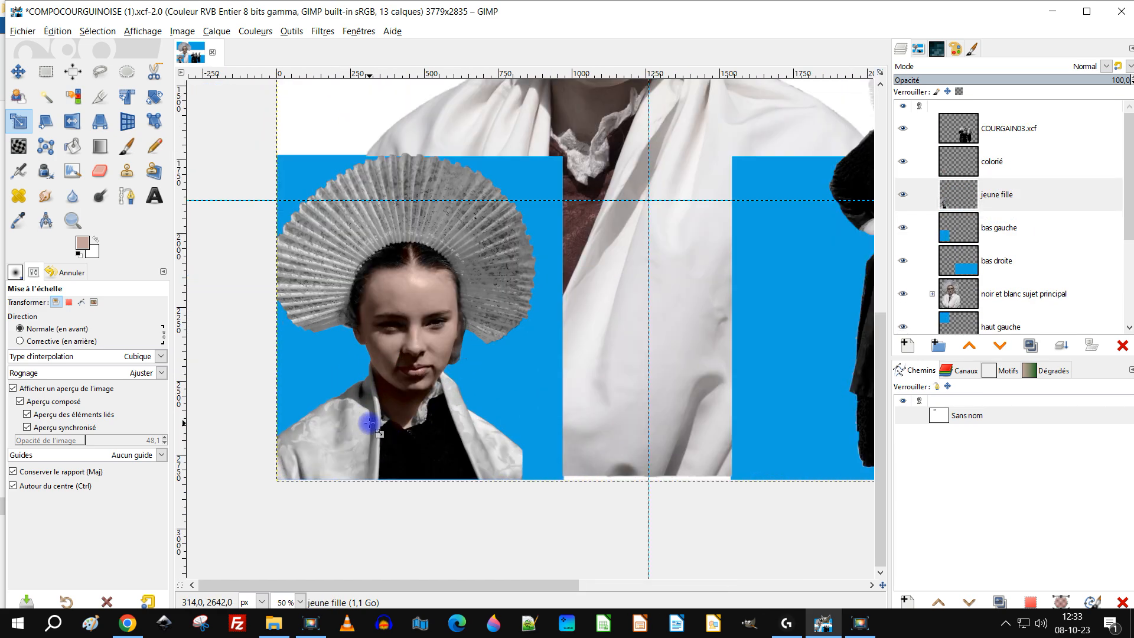
scroll(359, 392, up, 1)
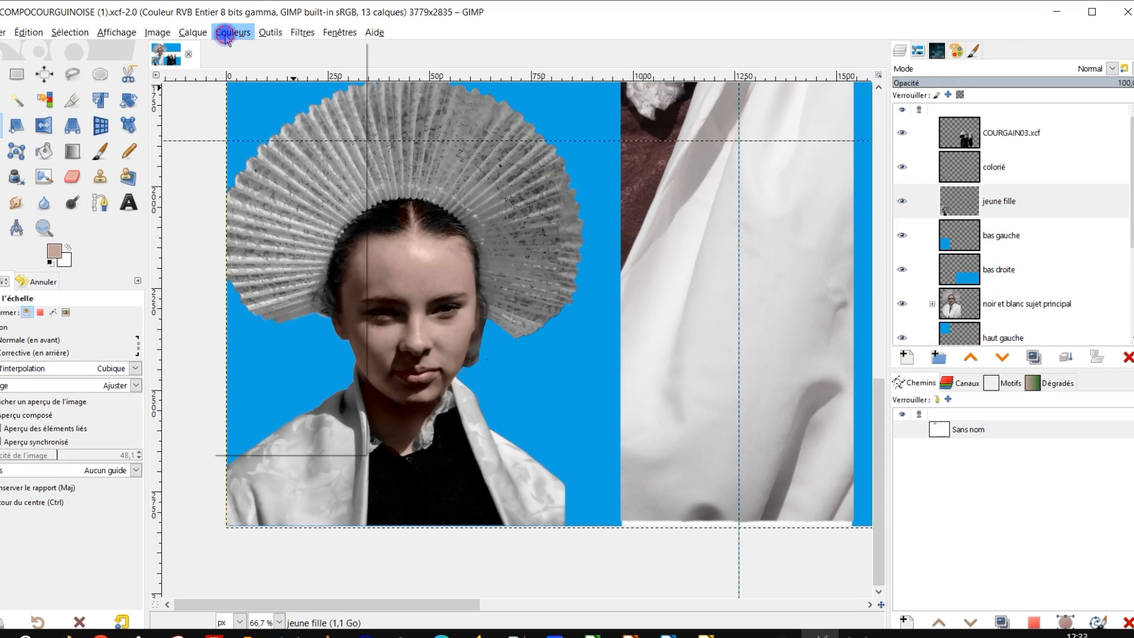
click(255, 31)
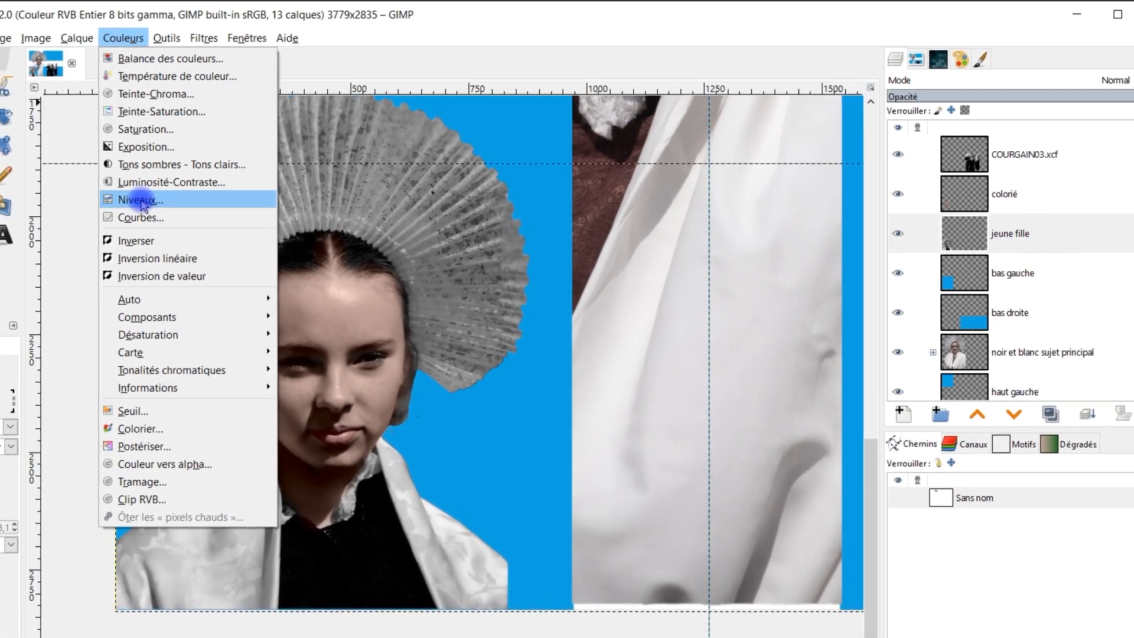
click(177, 190)
drag(435, 117, 652, 168)
click(966, 239)
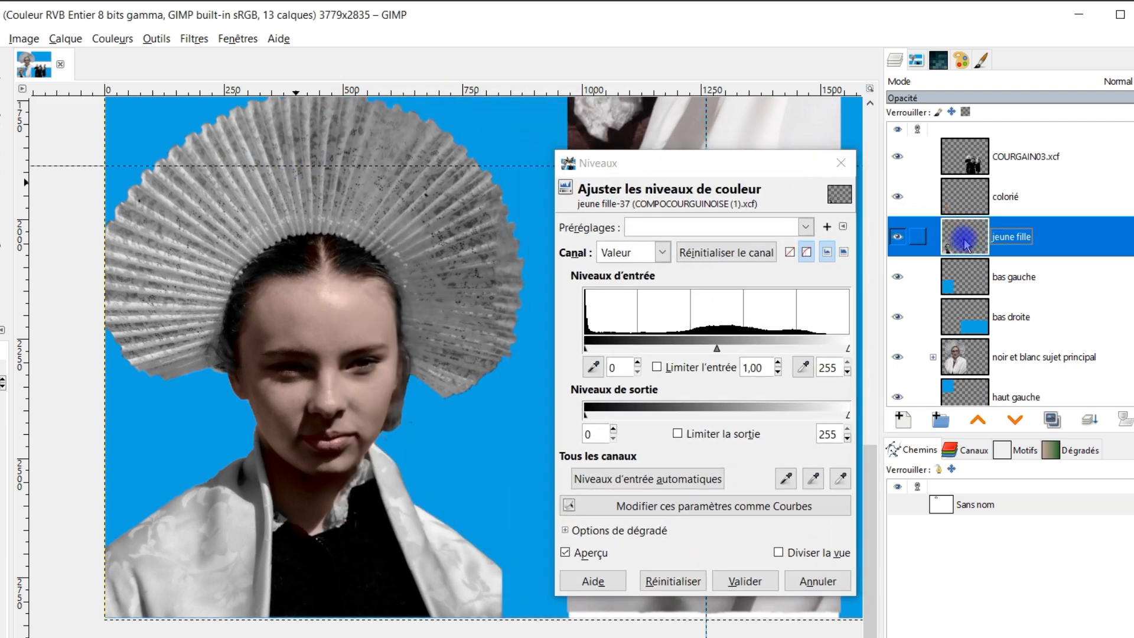
Set the input levels to a white point of 223 and gamma of 0.91, compare the preview, and apply the adjustment
drag(846, 353, 833, 352)
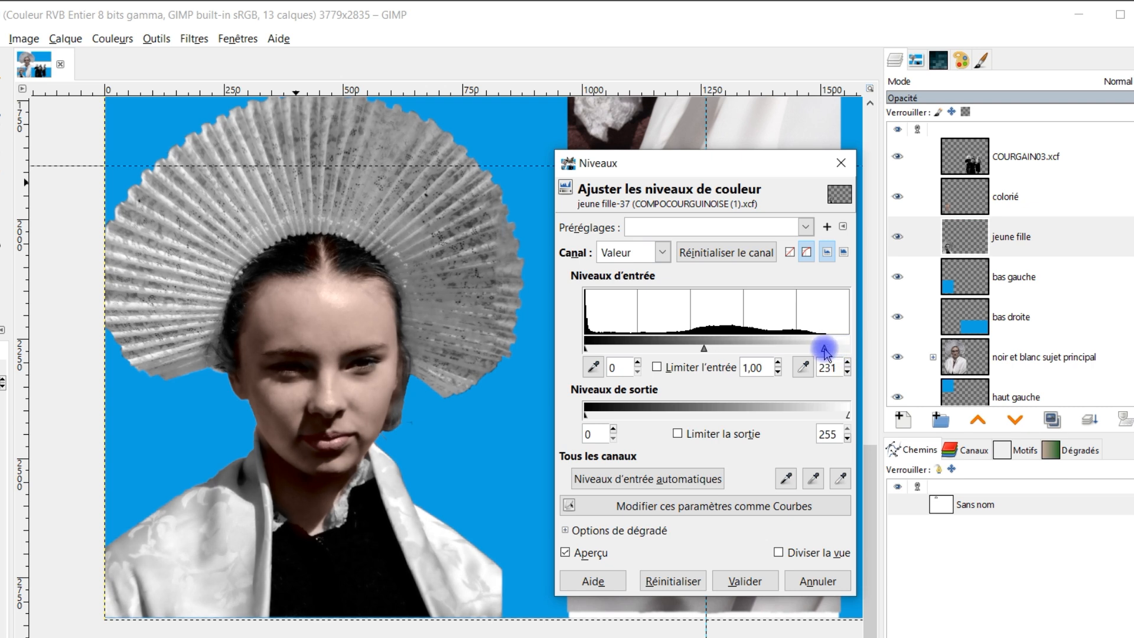
drag(823, 353, 821, 353)
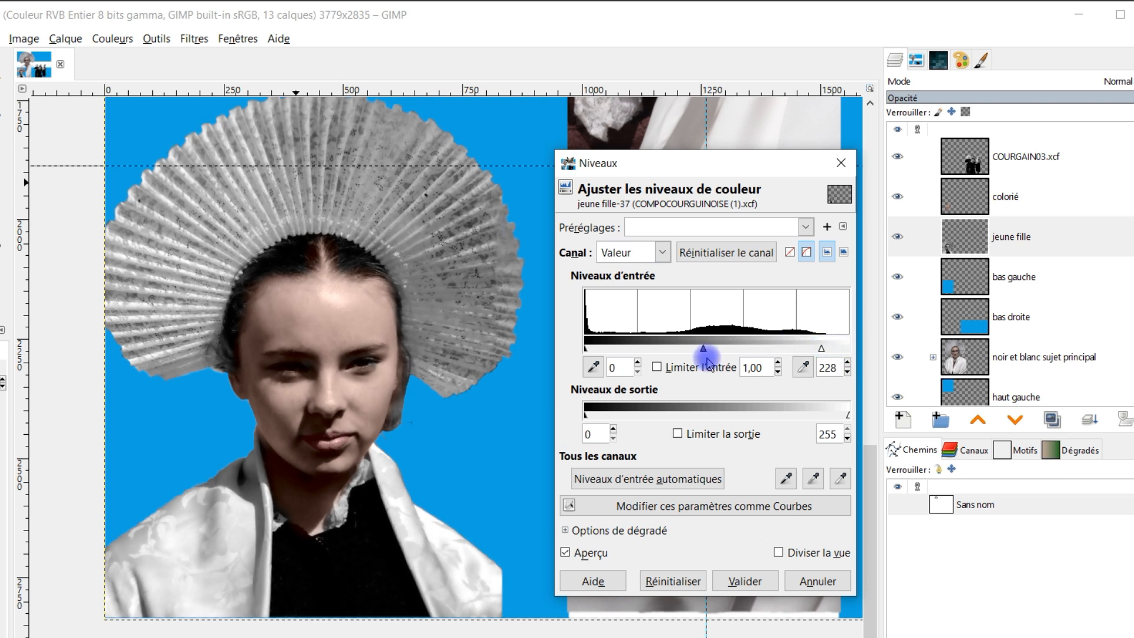
drag(708, 352, 707, 352)
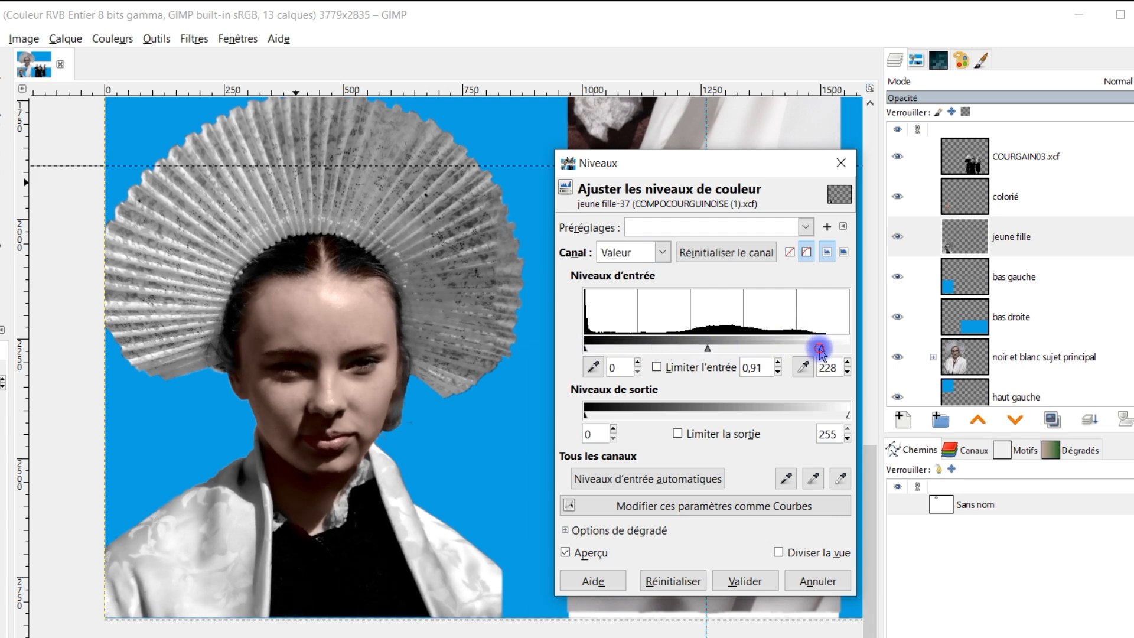
drag(821, 355, 816, 354)
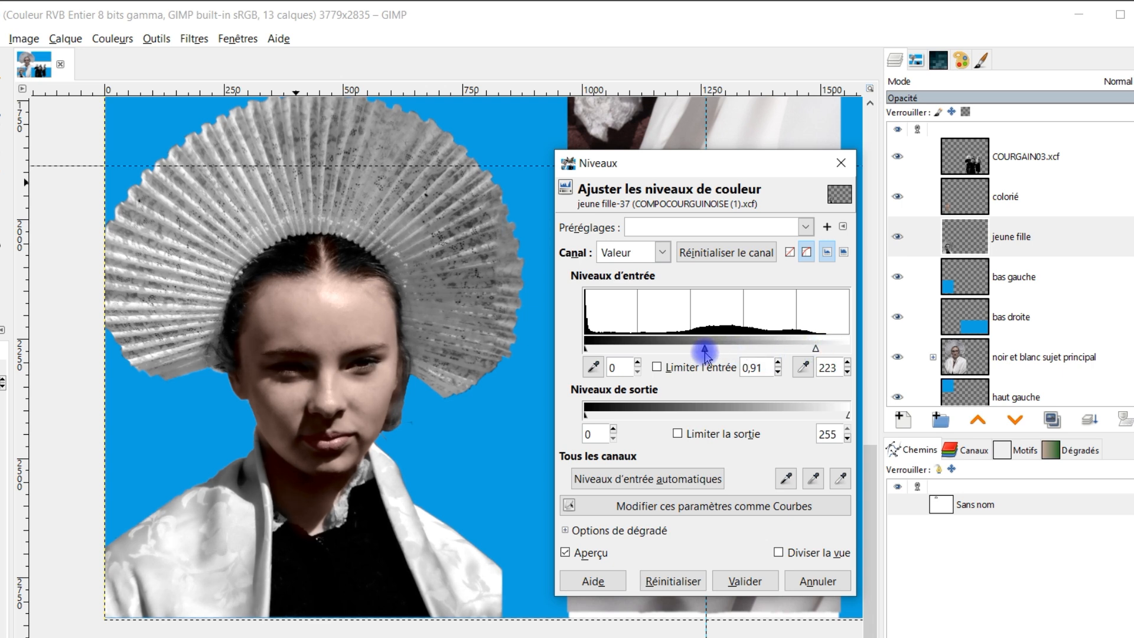
click(580, 553)
click(580, 553)
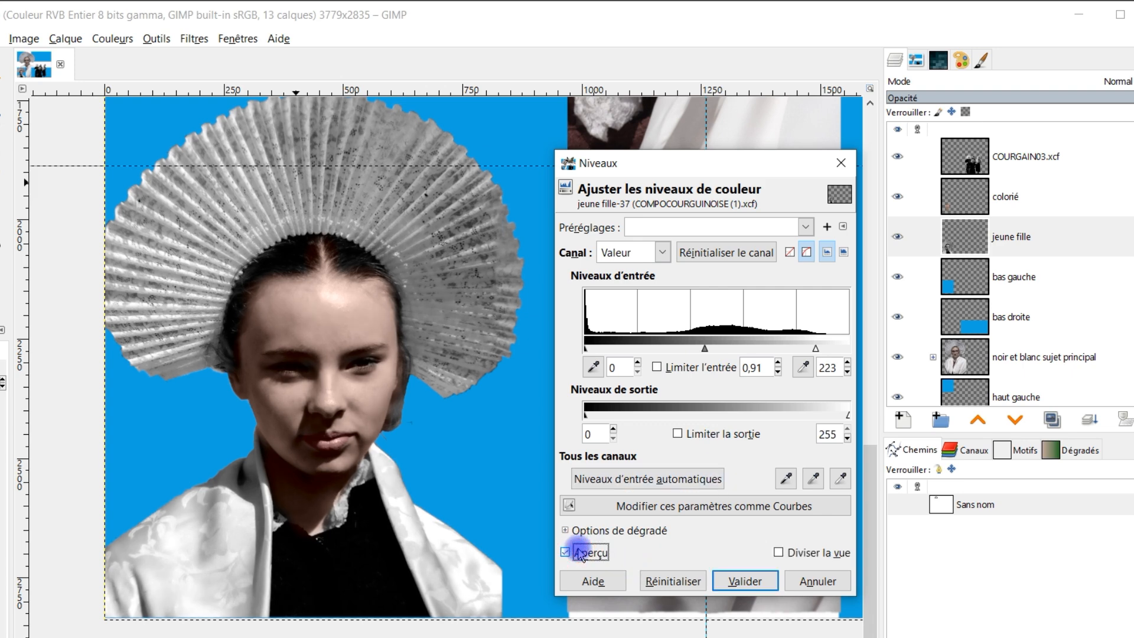
click(744, 581)
Sample the flag's blue as the foreground colour with neighbourhood averaging off and sampling across all layers
scroll(437, 429, down, 4)
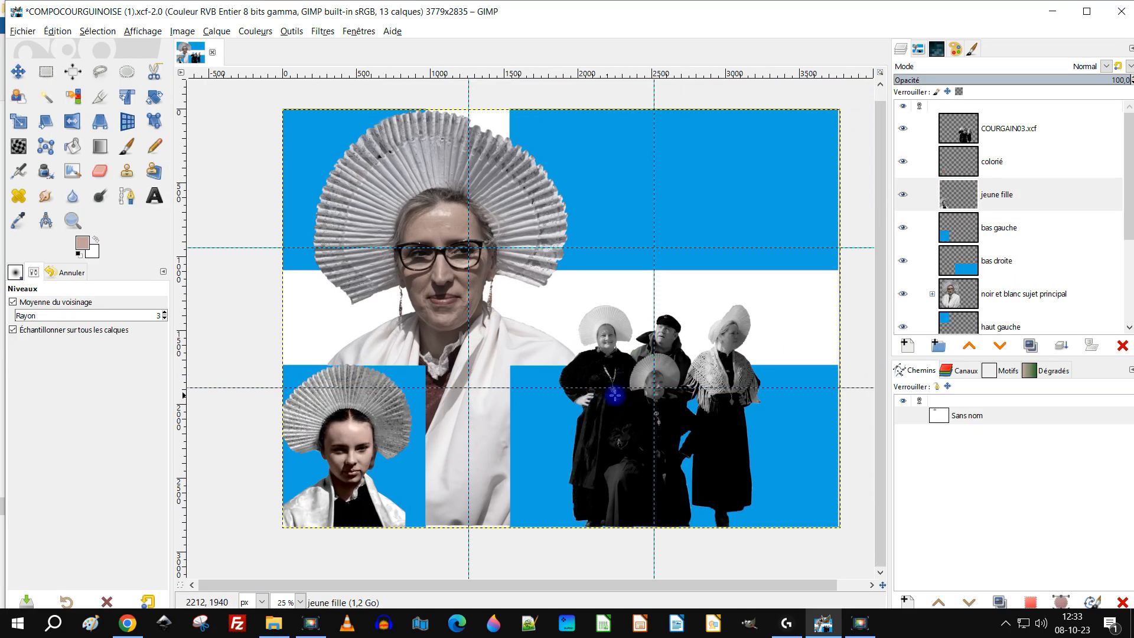
scroll(681, 361, up, 1)
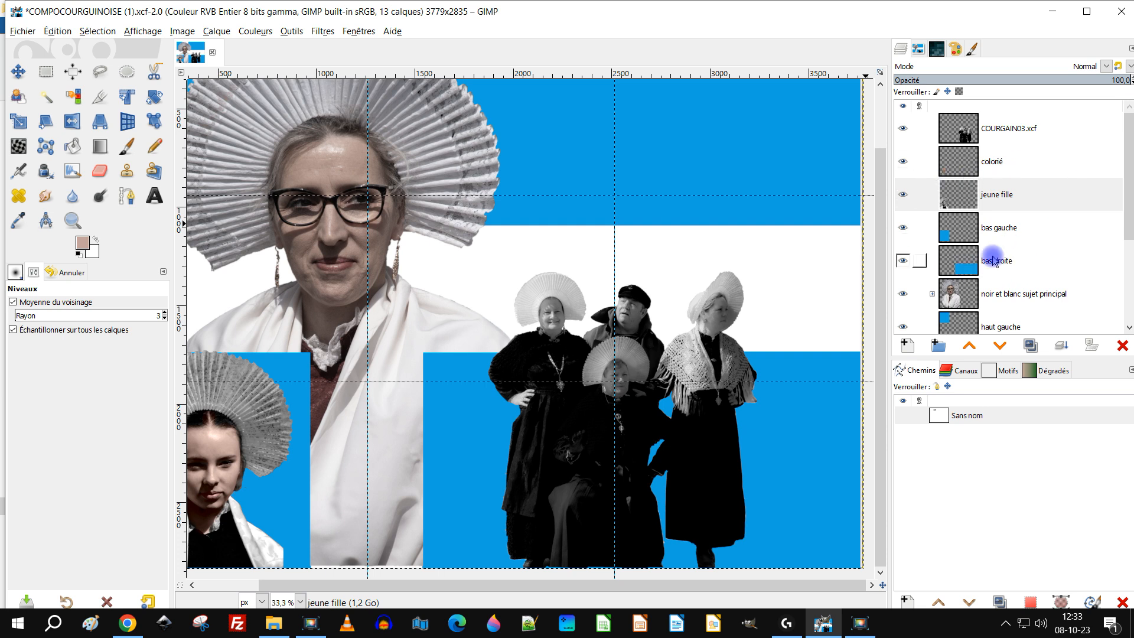
scroll(1033, 244, down, 3)
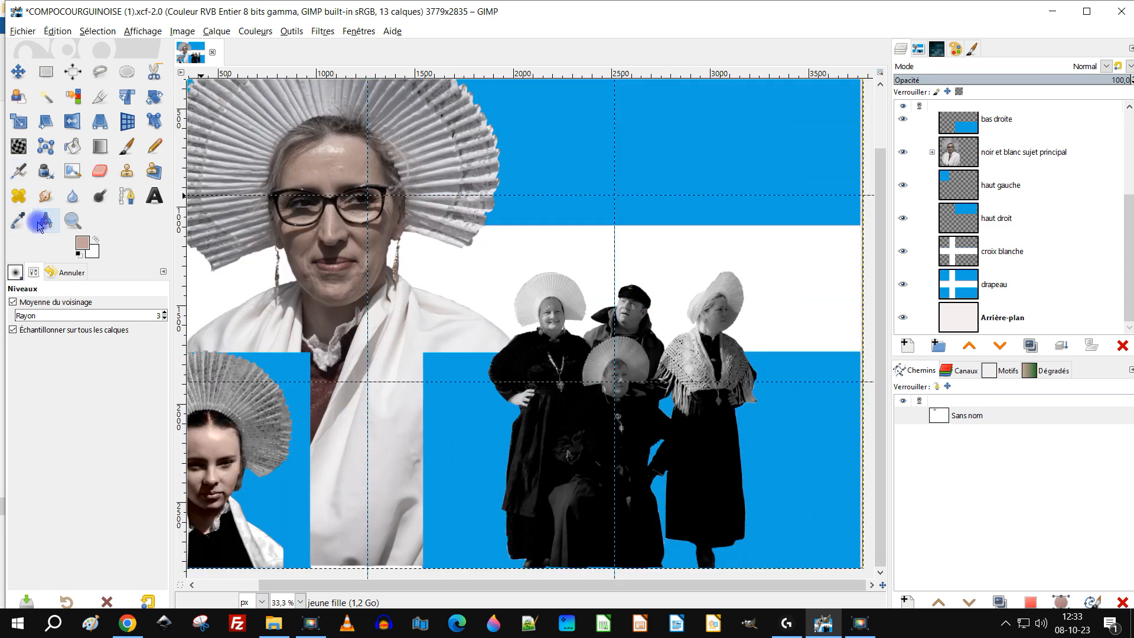
click(18, 220)
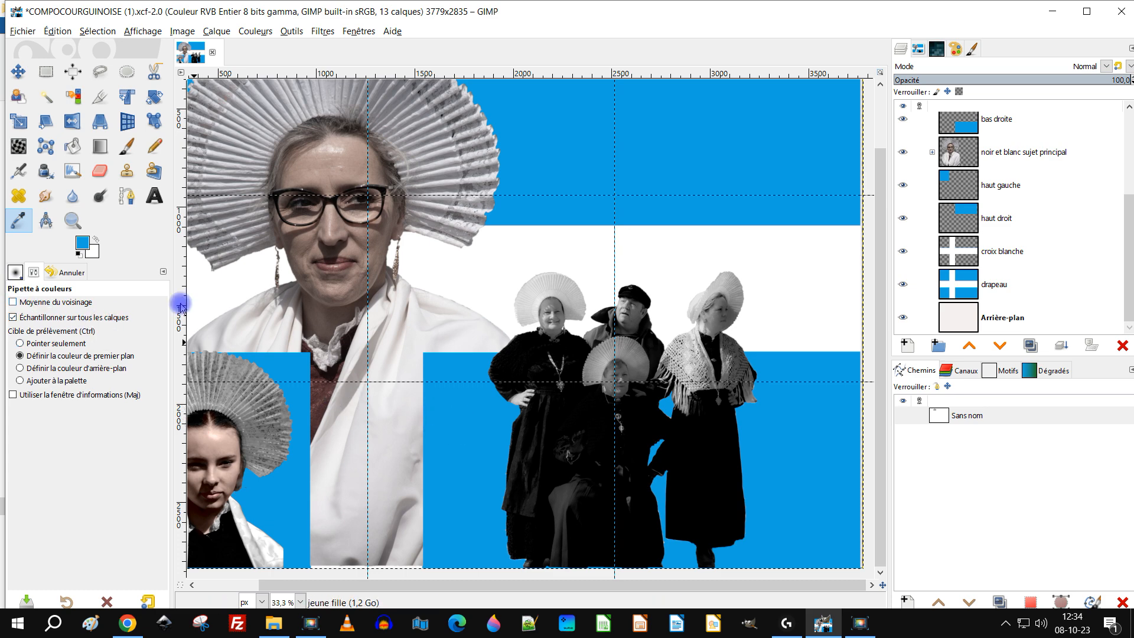
scroll(650, 277, down, 1)
scroll(655, 319, up, 1)
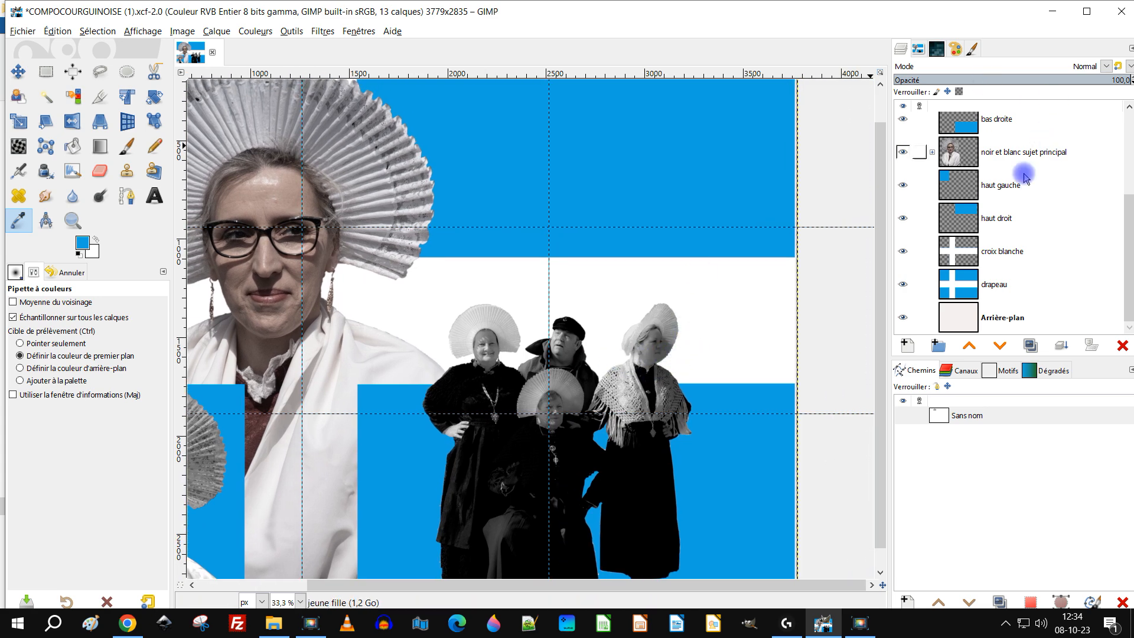
Create a transparent layer named remplissage above COURGAIN03.xcf, with its blend mode set to Lumière douce
scroll(1006, 171, up, 3)
click(961, 132)
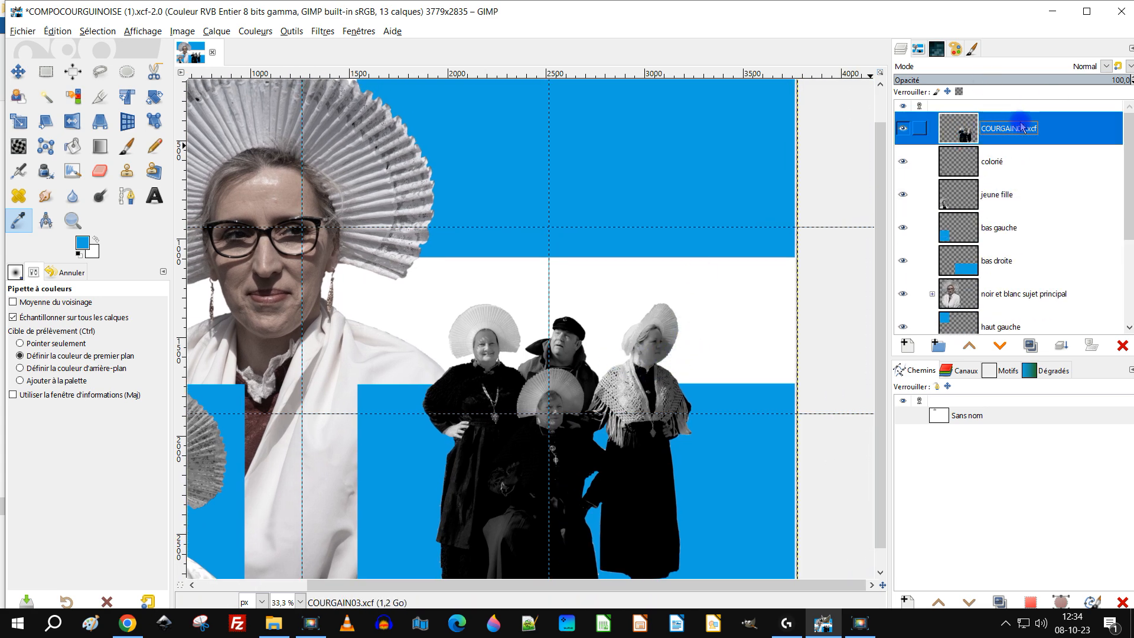
click(906, 345)
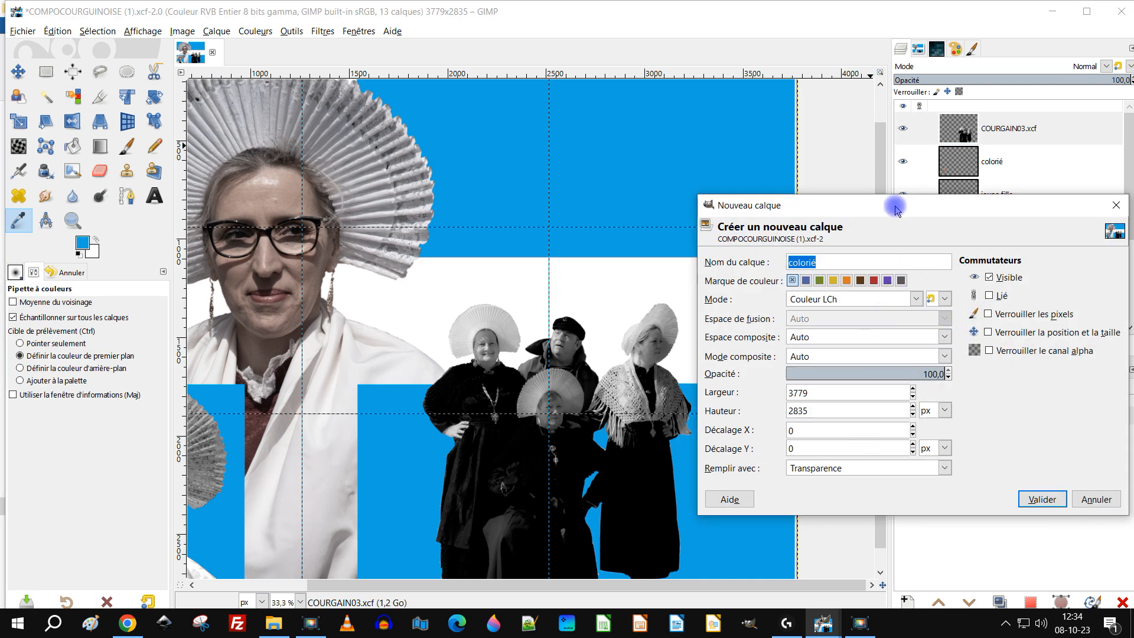
text(remplissage)
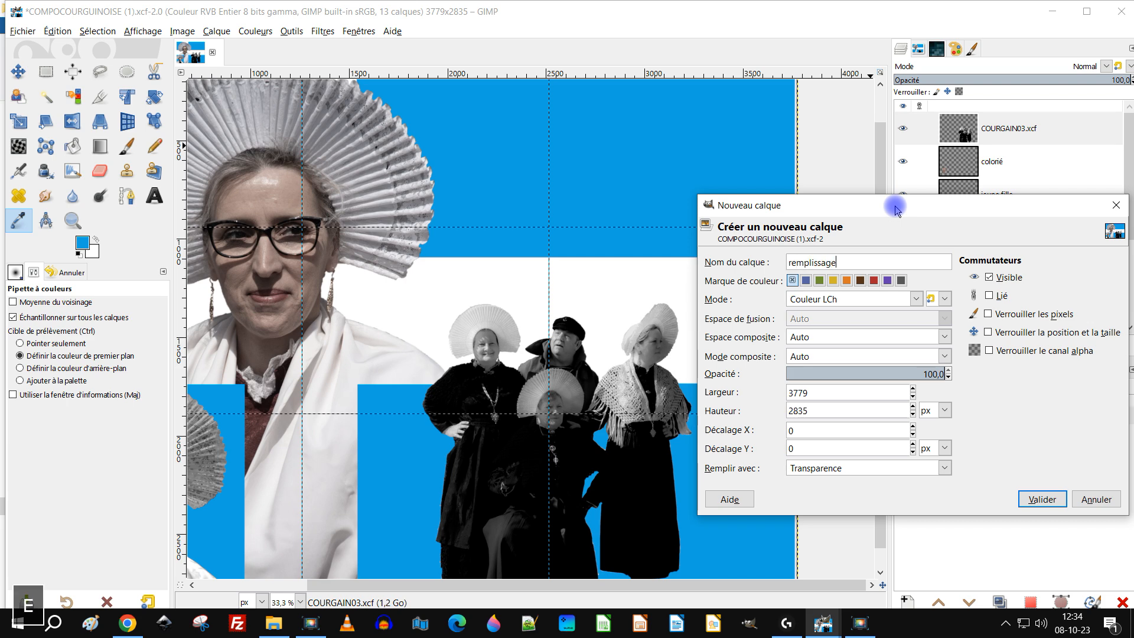
click(813, 297)
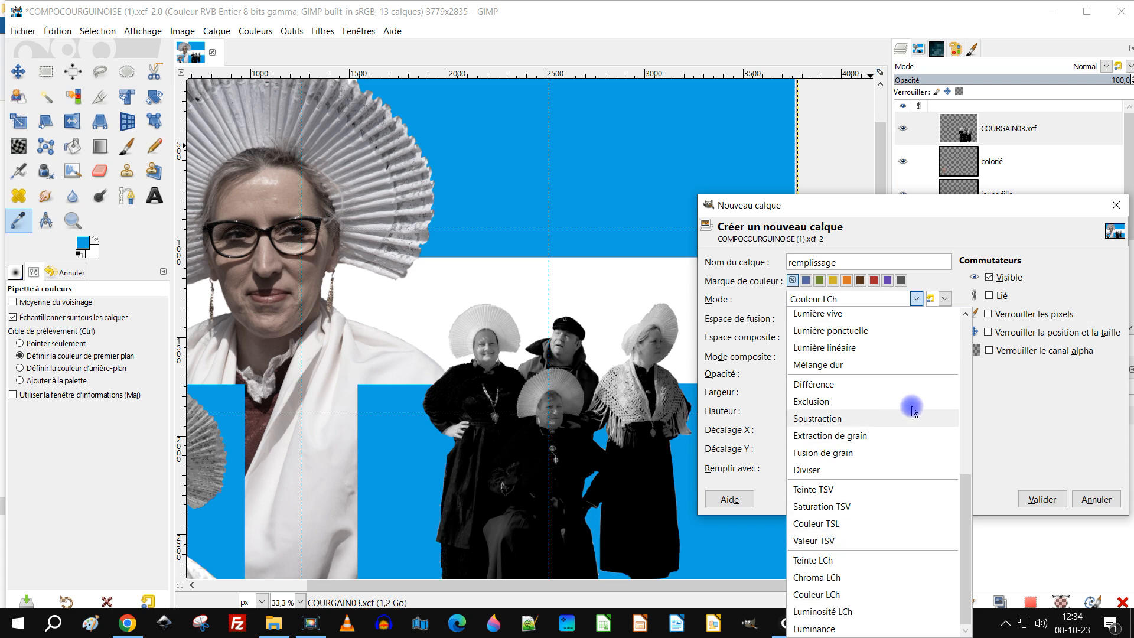
scroll(929, 454, up, 5)
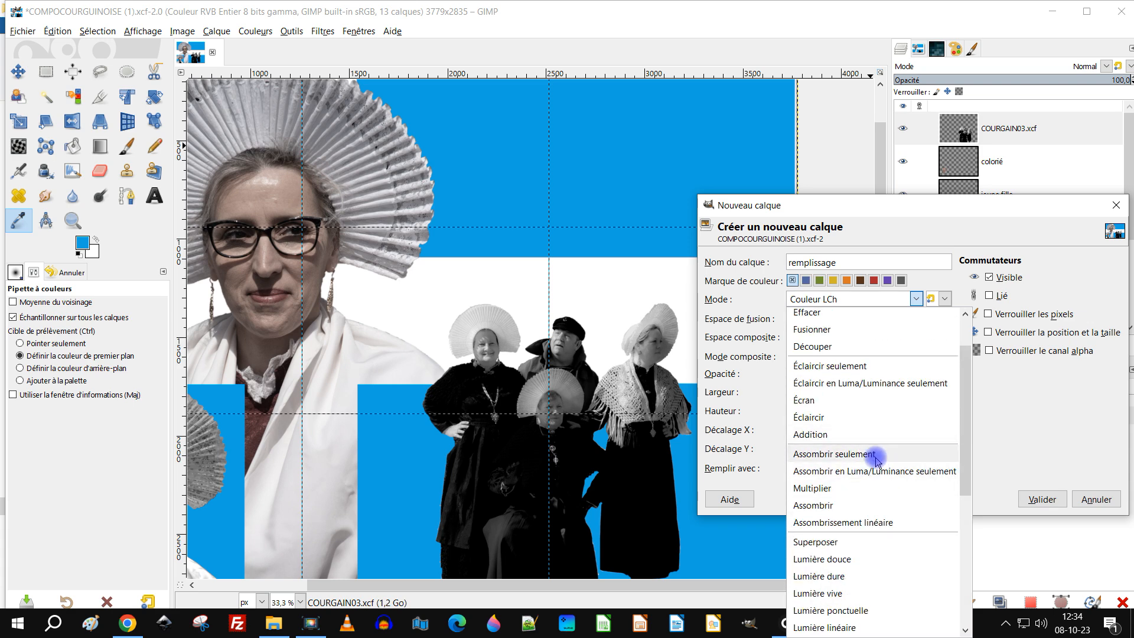
scroll(868, 472, down, 3)
click(862, 483)
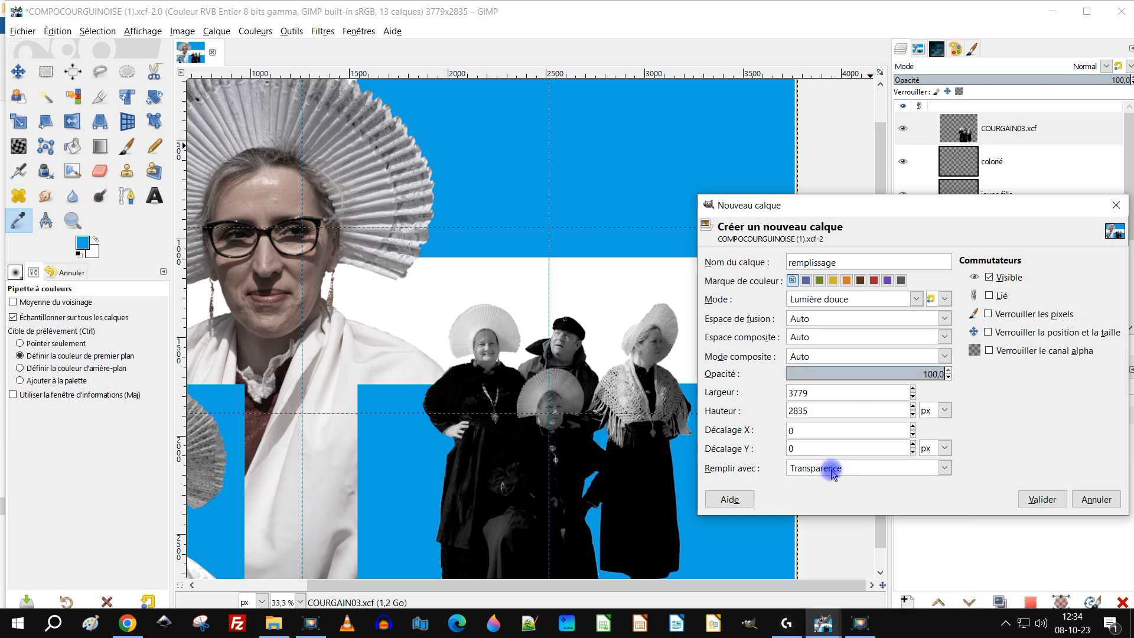
click(1041, 499)
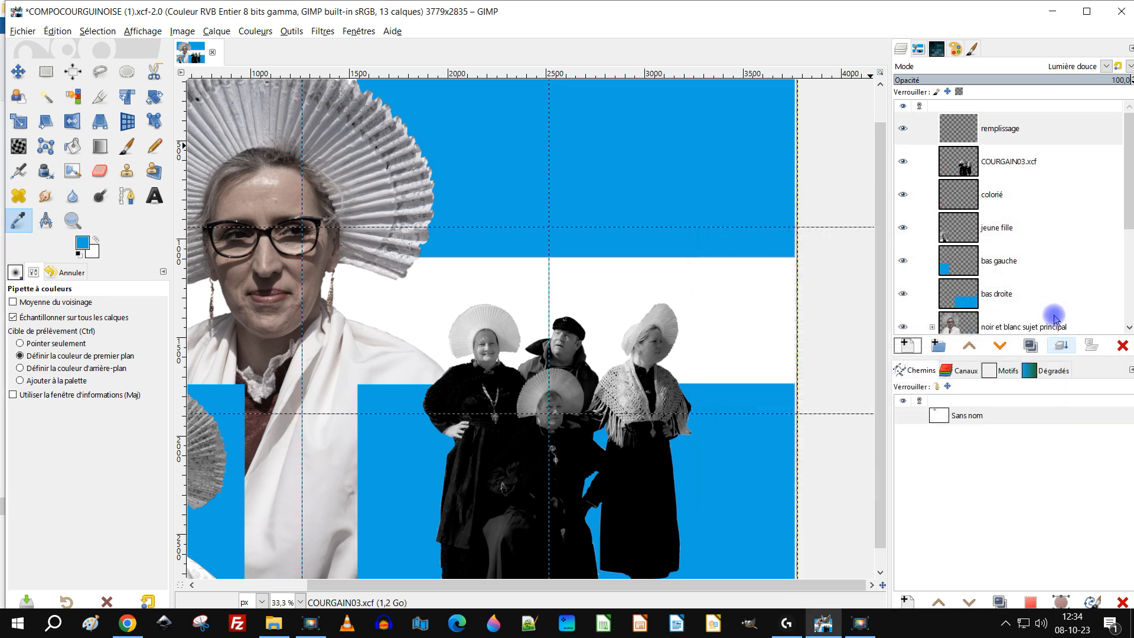
Select the group's silhouette from the COURGAIN03.xcf layer's alpha and fill it with the foreground blue on the remplissage layer
right_click(957, 168)
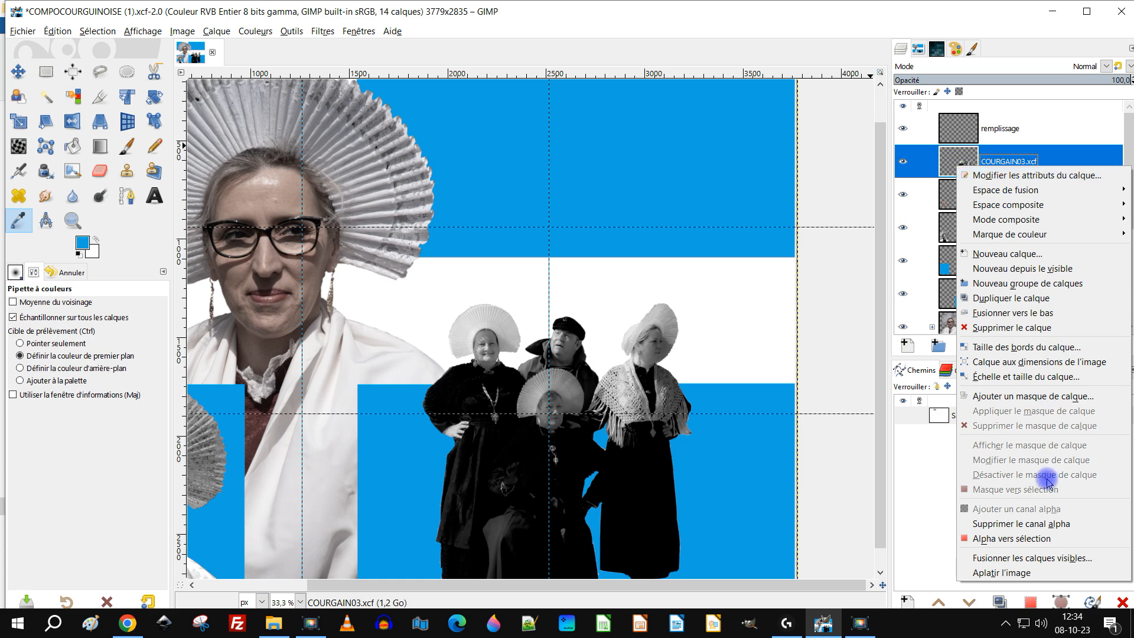
click(990, 538)
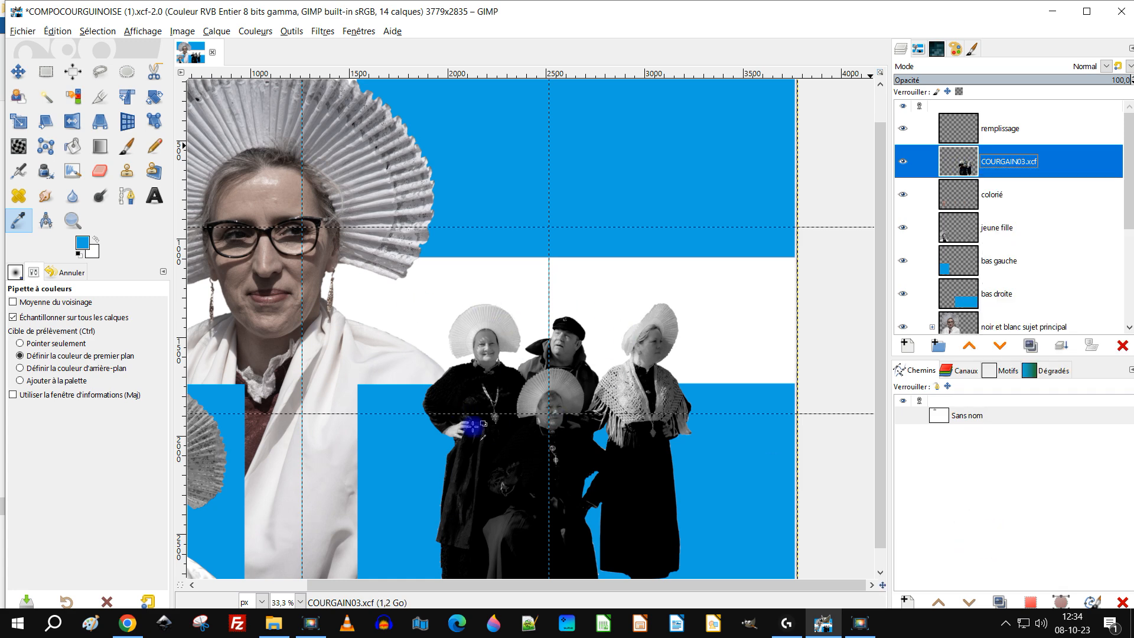
click(957, 138)
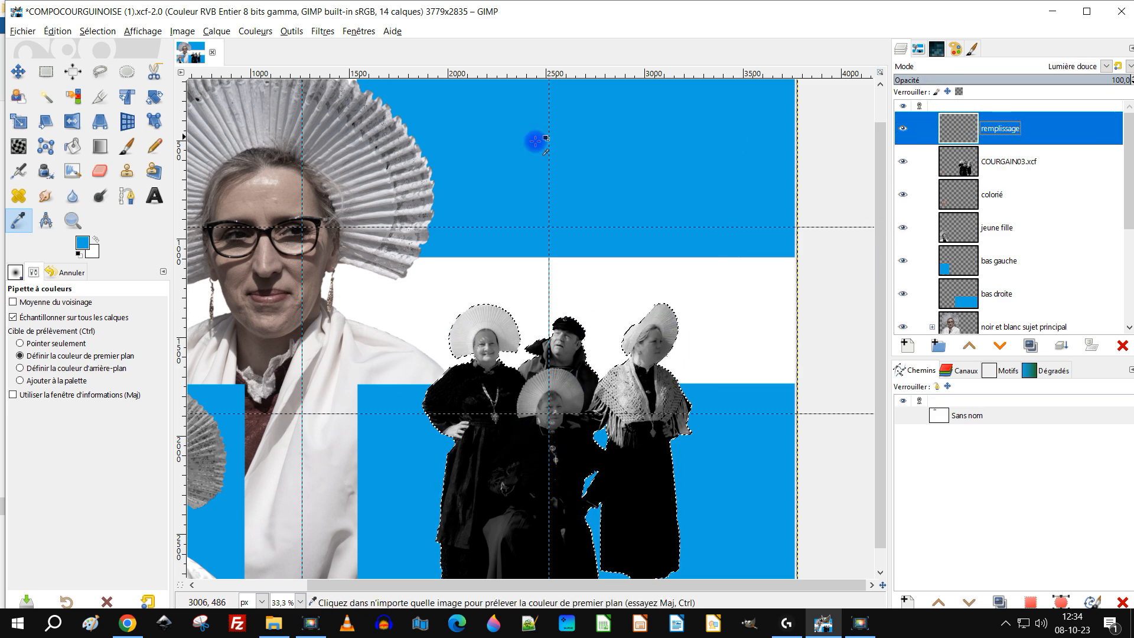
drag(83, 242, 487, 408)
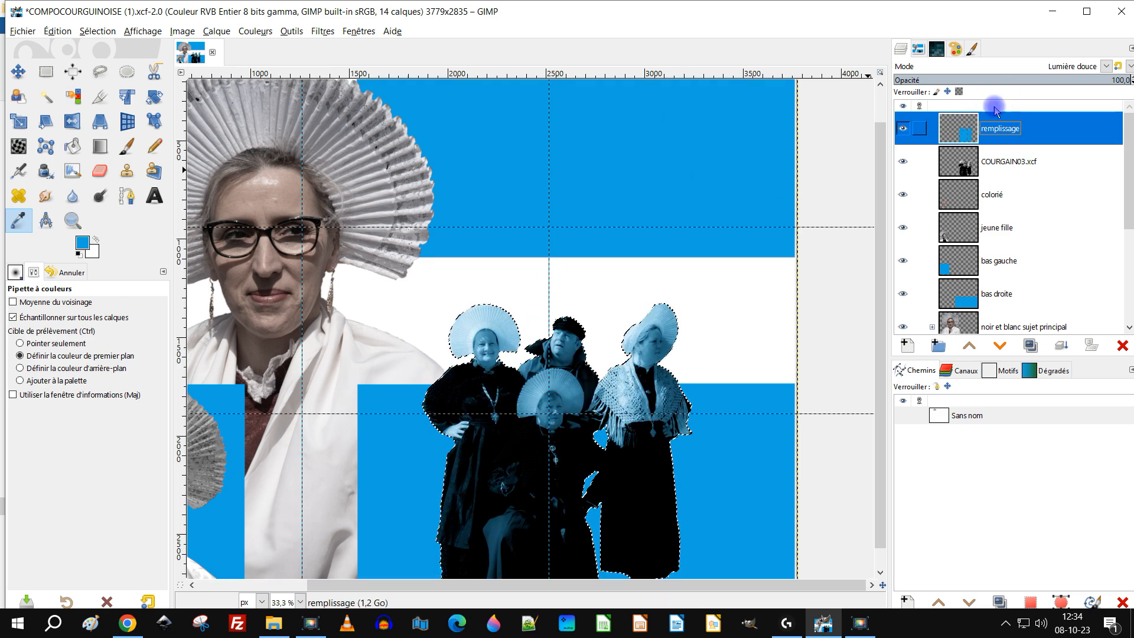
Lower the remplissage layer's opacity to 38.3 and remove the selection around the group
click(1014, 79)
drag(1013, 79, 984, 78)
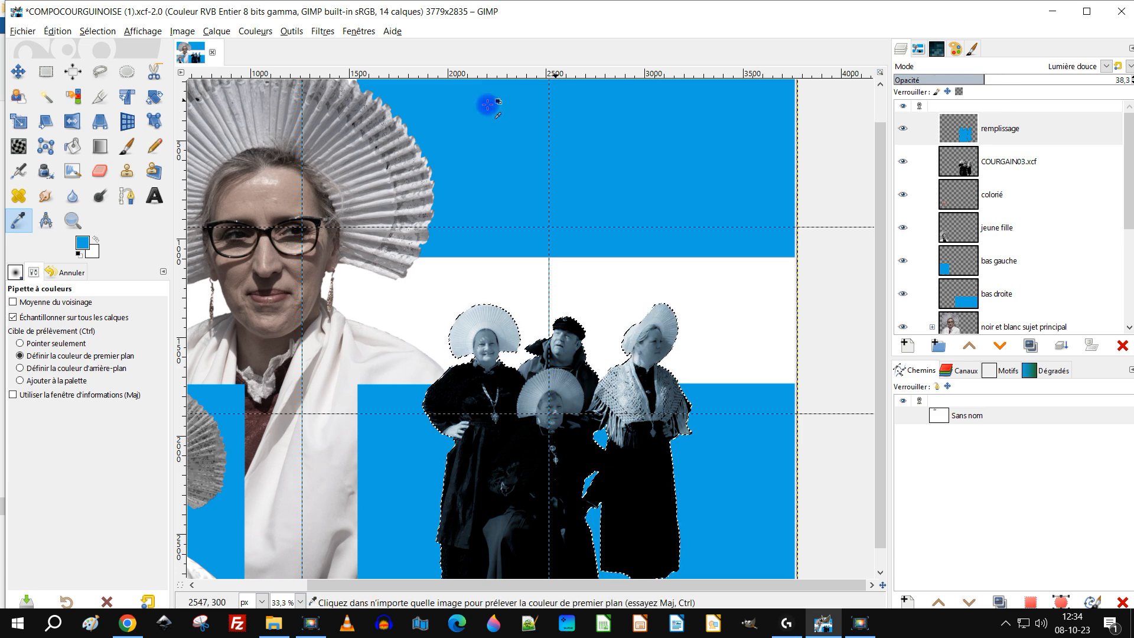
click(99, 32)
click(92, 62)
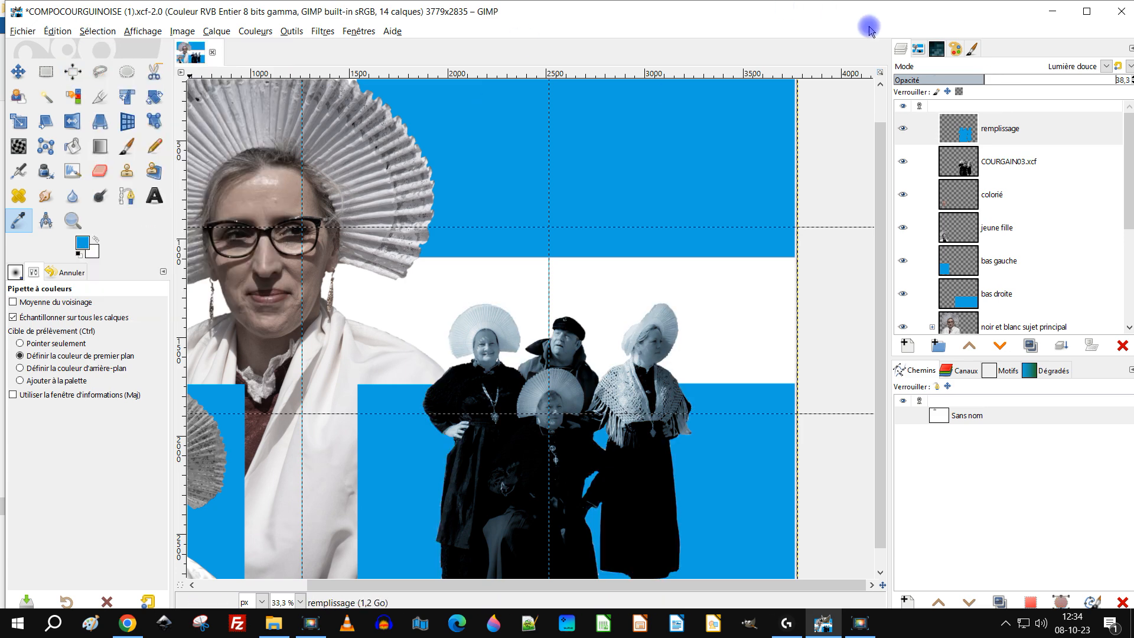
Compare the group with and without the blue tint and reduce the remplissage layer's opacity to 19.4
click(908, 130)
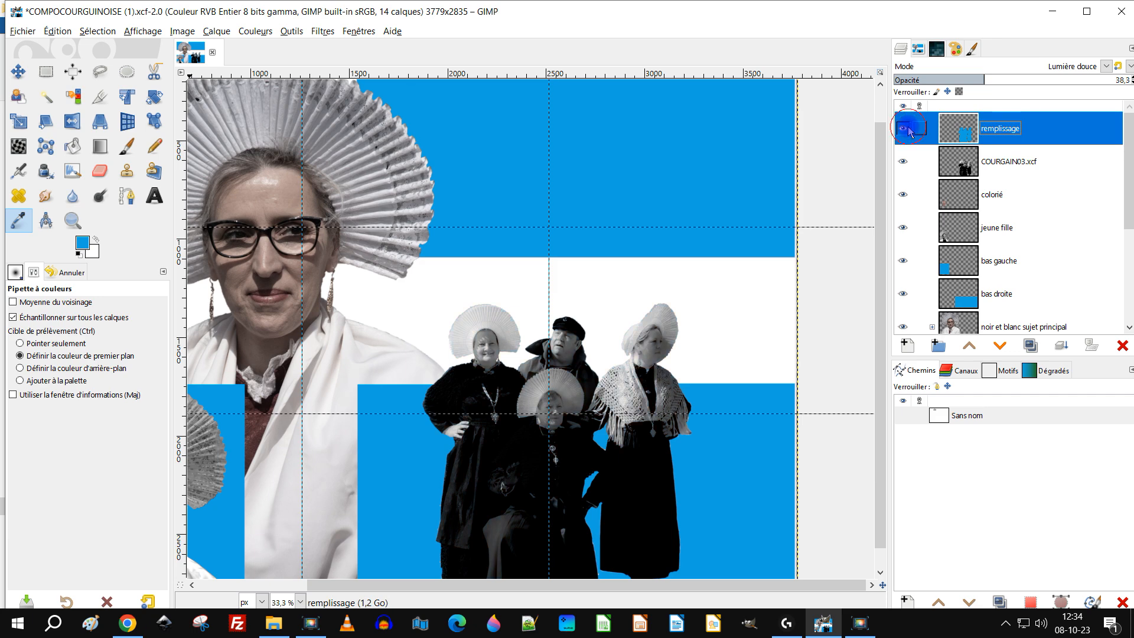
scroll(646, 413, down, 2)
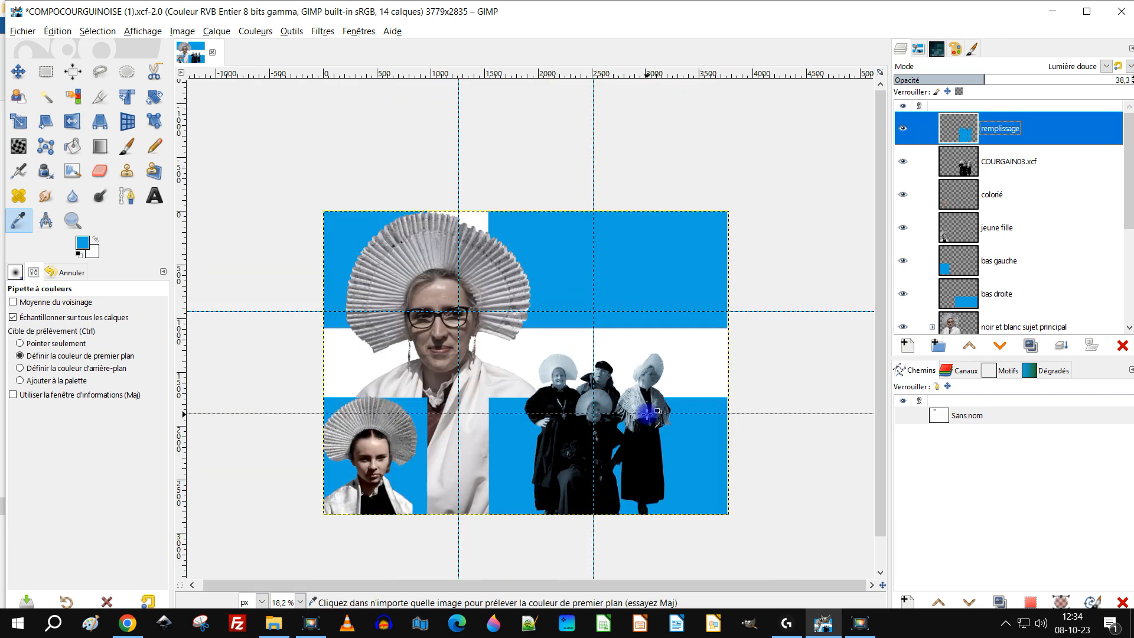
scroll(577, 435, up, 2)
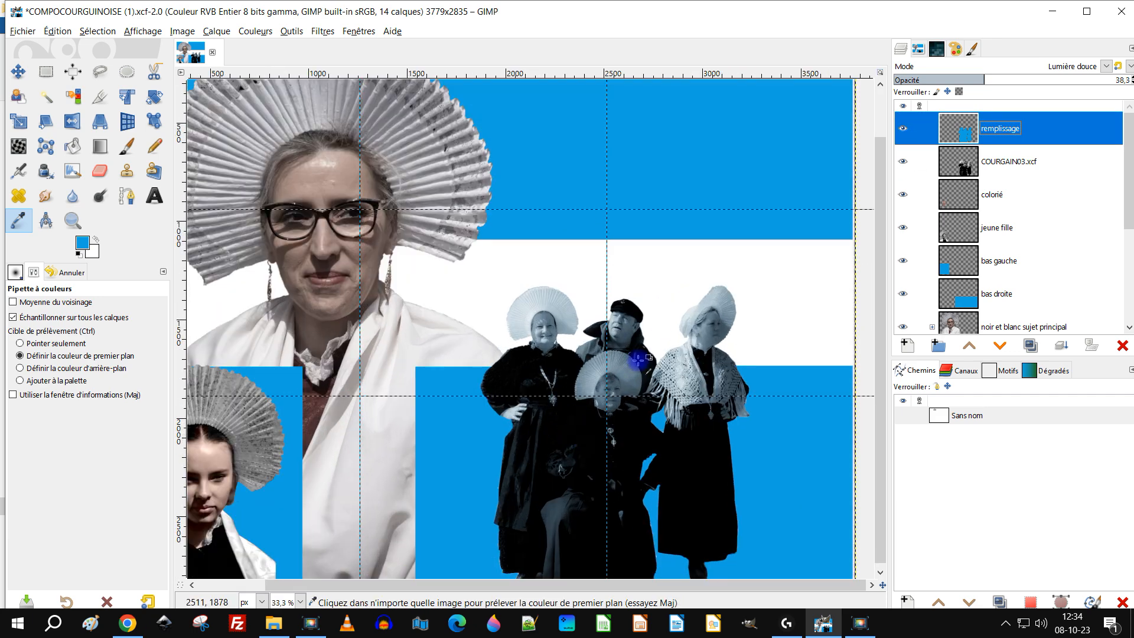
click(947, 79)
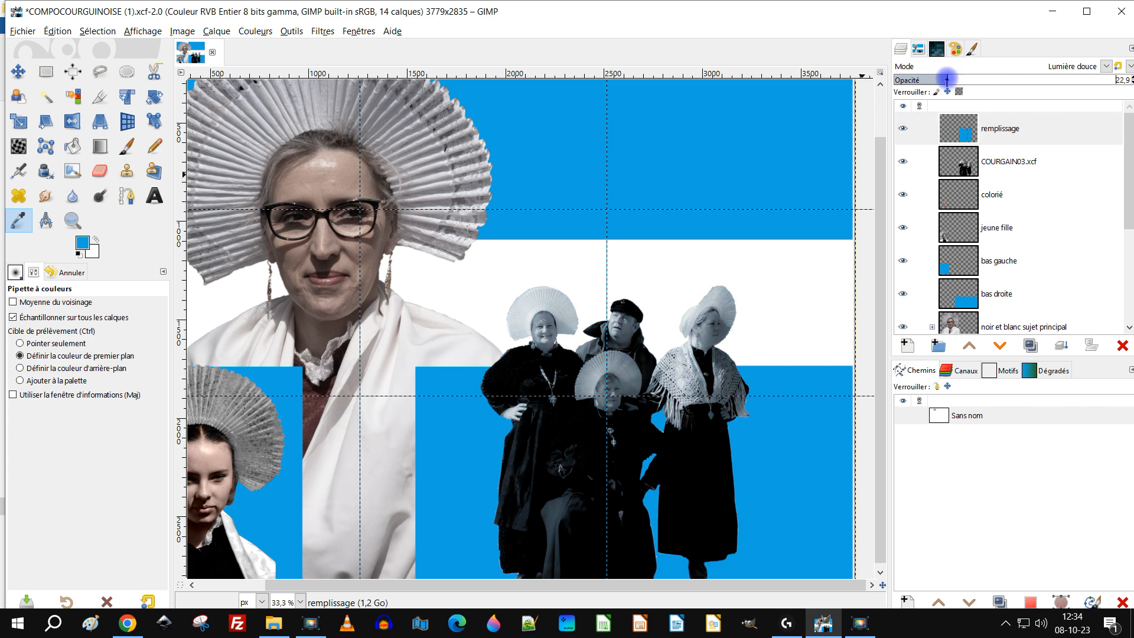
click(908, 132)
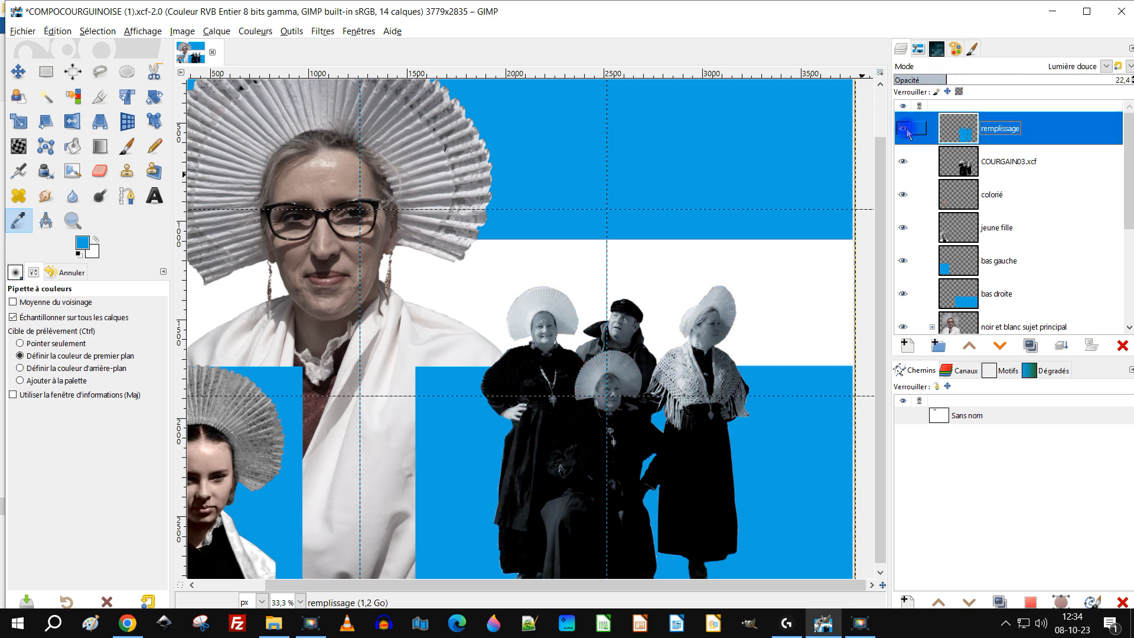
click(939, 80)
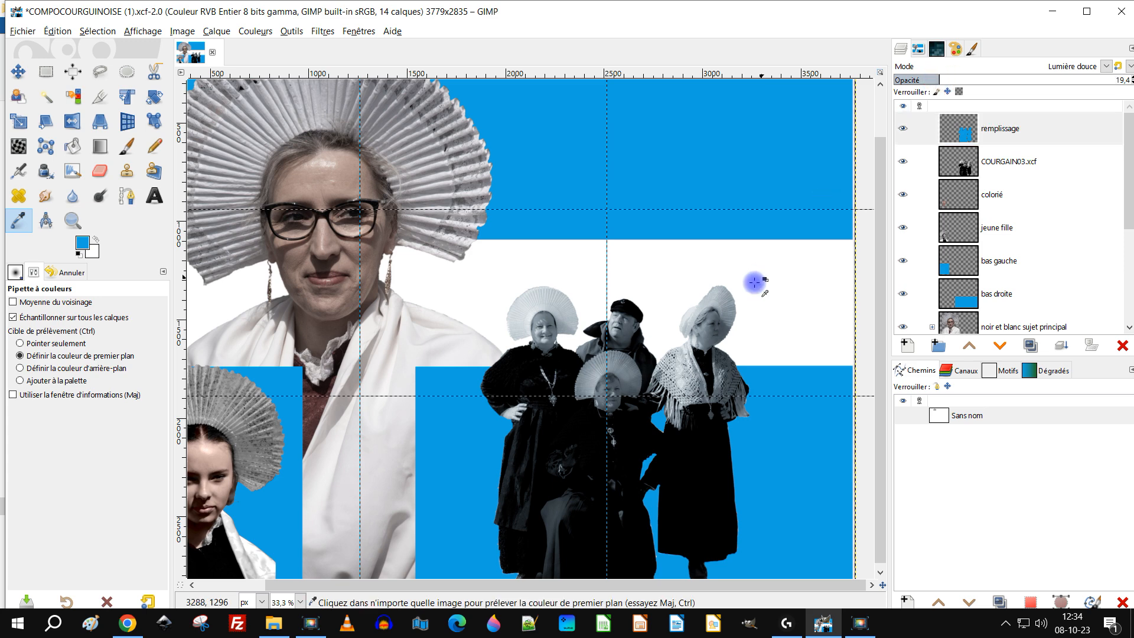
click(906, 129)
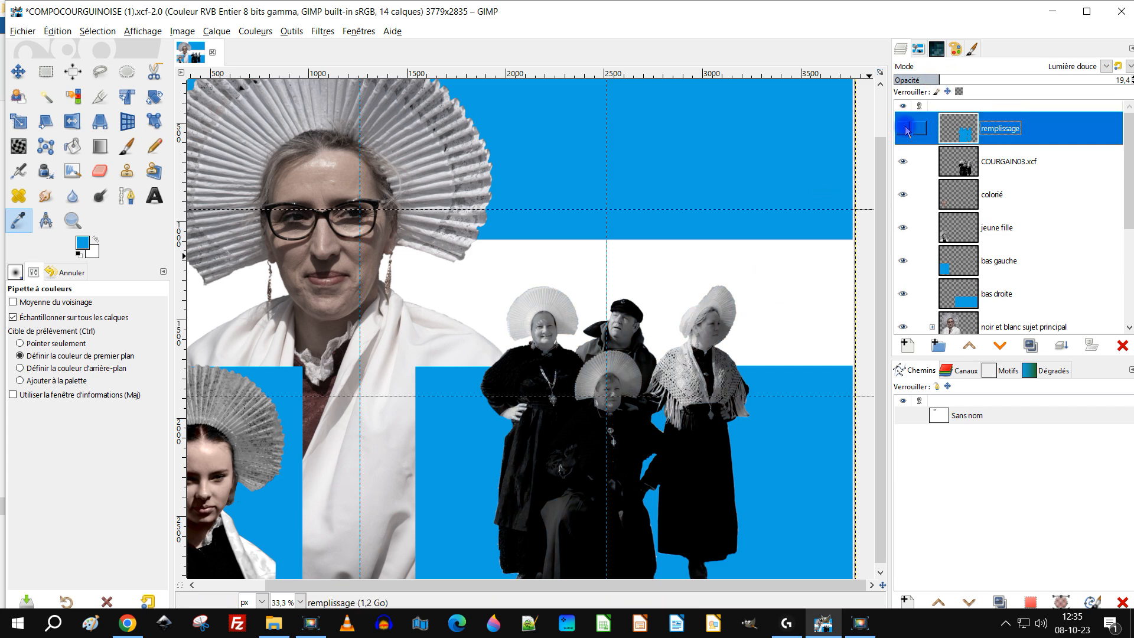
Choose the Paintbrush tool with the 2. Hardness 025 brush and set the foreground colour to gold (ffd700)
scroll(483, 375, down, 2)
scroll(455, 379, up, 1)
drag(472, 360, 509, 365)
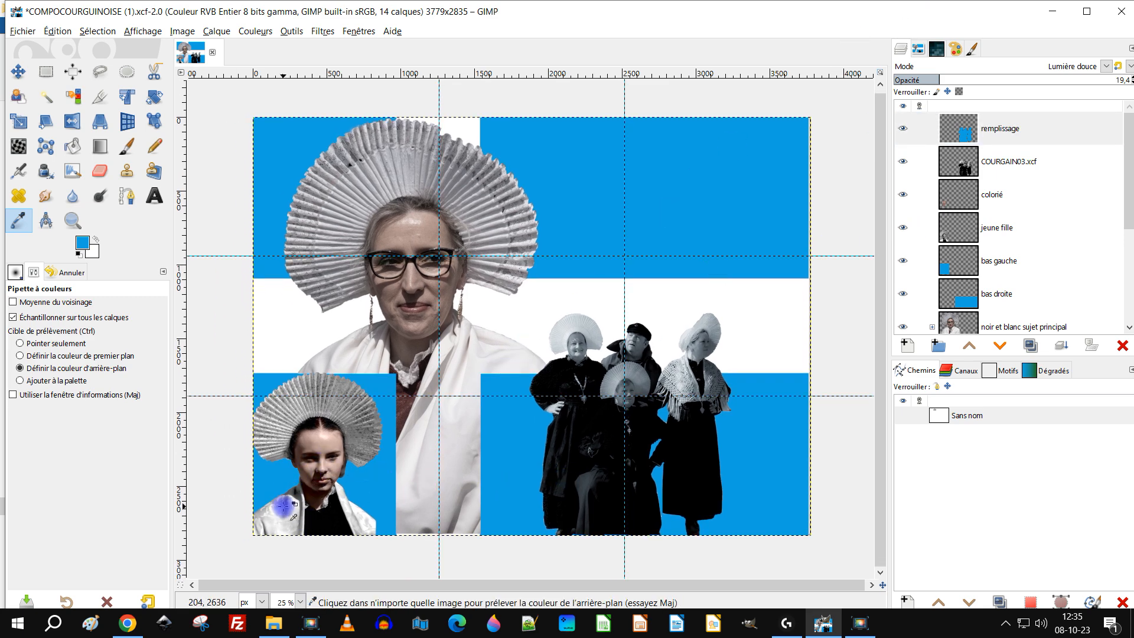
key(1)
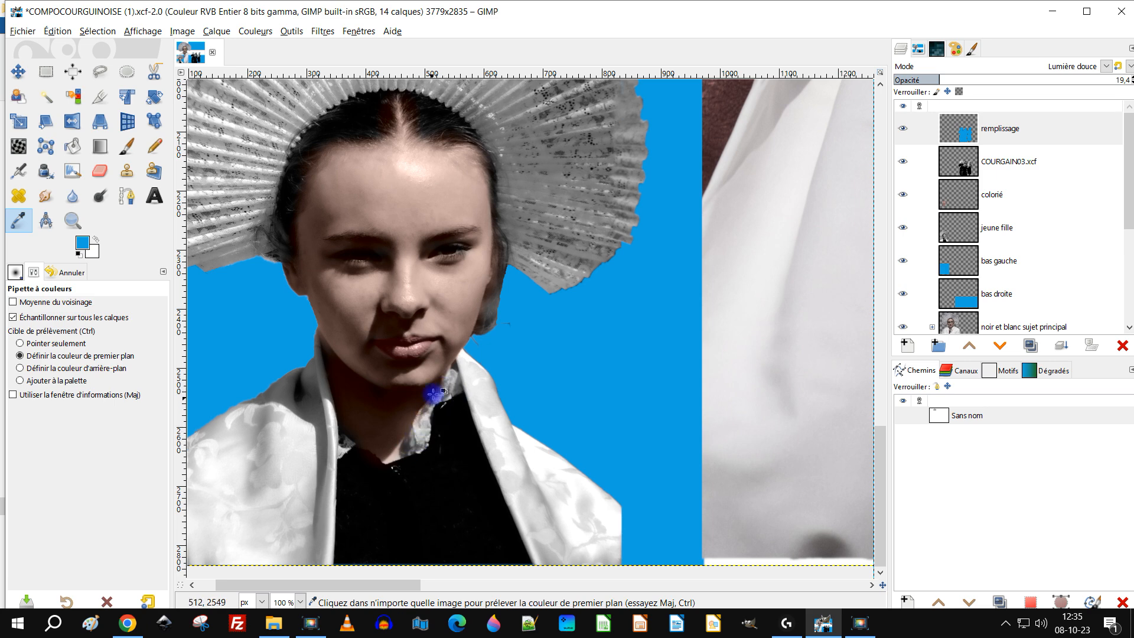
scroll(328, 482, down, 2)
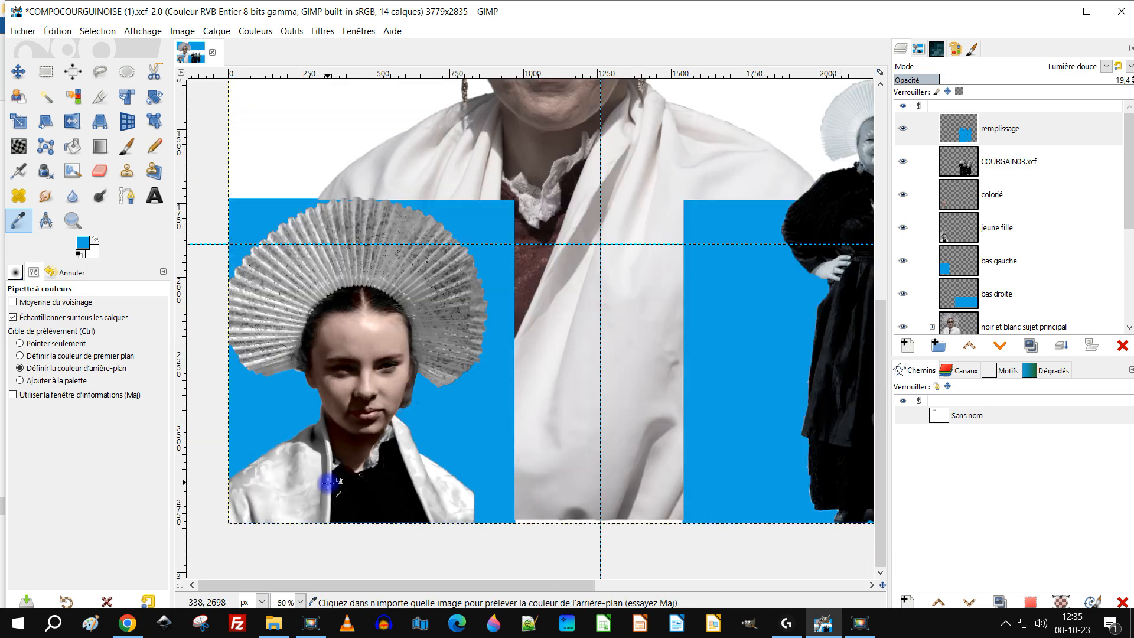
drag(349, 468, 382, 472)
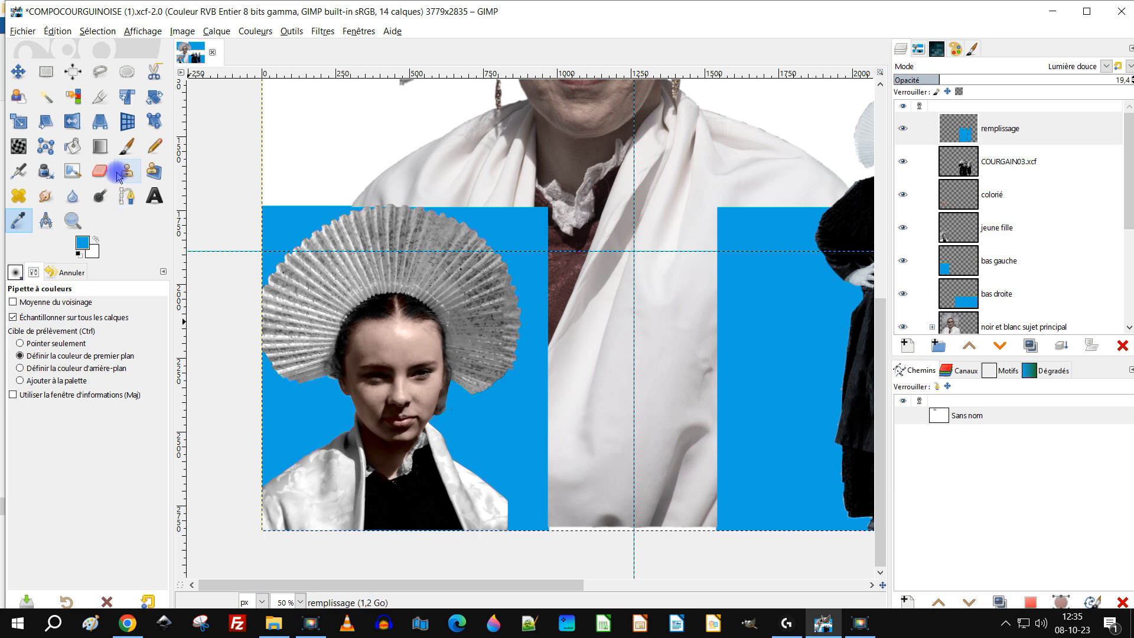
click(126, 146)
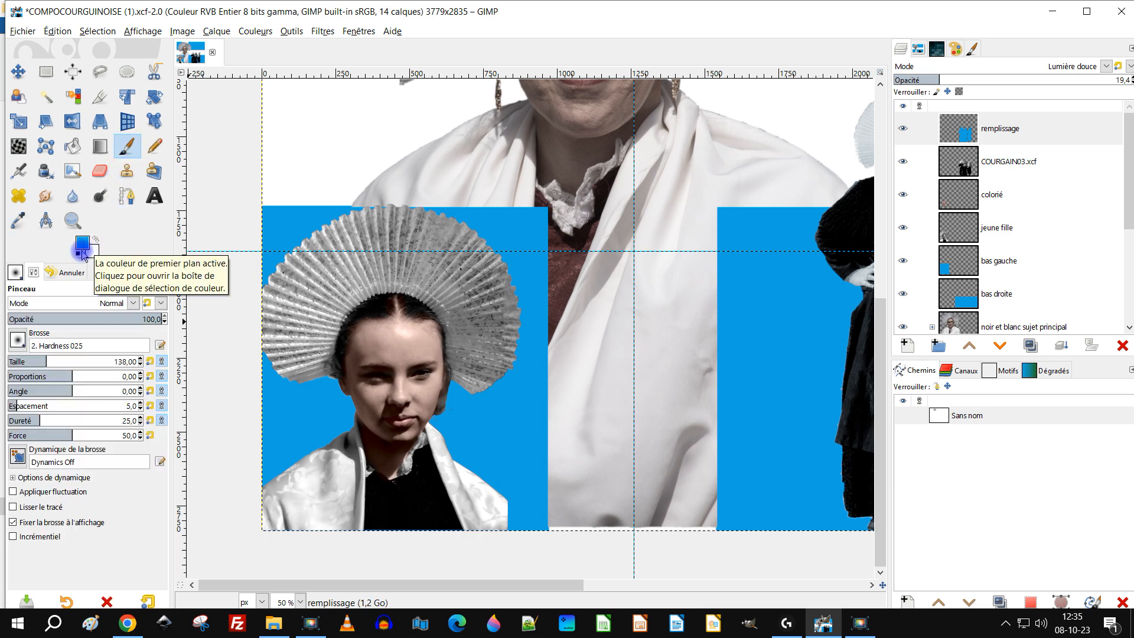
click(85, 245)
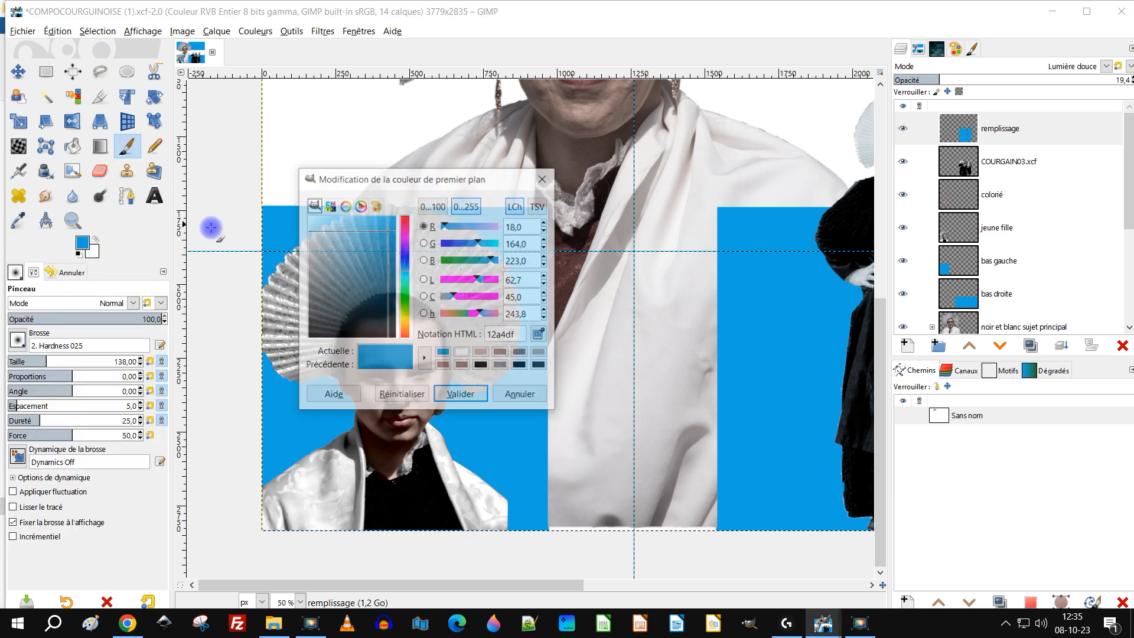
click(401, 321)
mouse_move(383, 257)
mouse_down()
mouse_move(376, 236)
mouse_move(374, 270)
mouse_up()
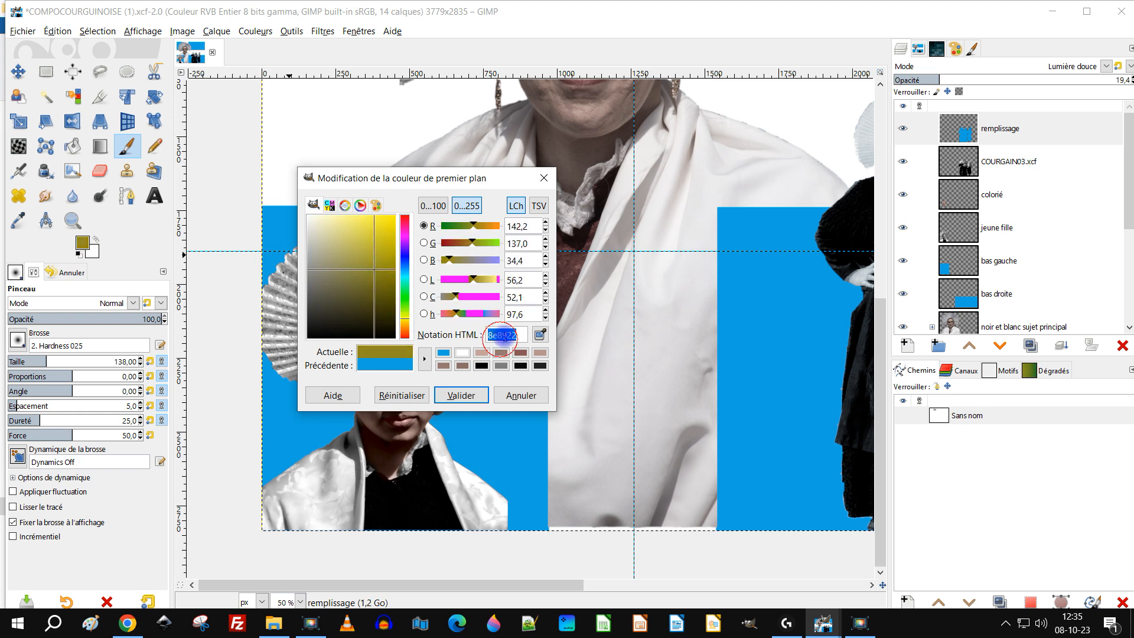
text(gold)
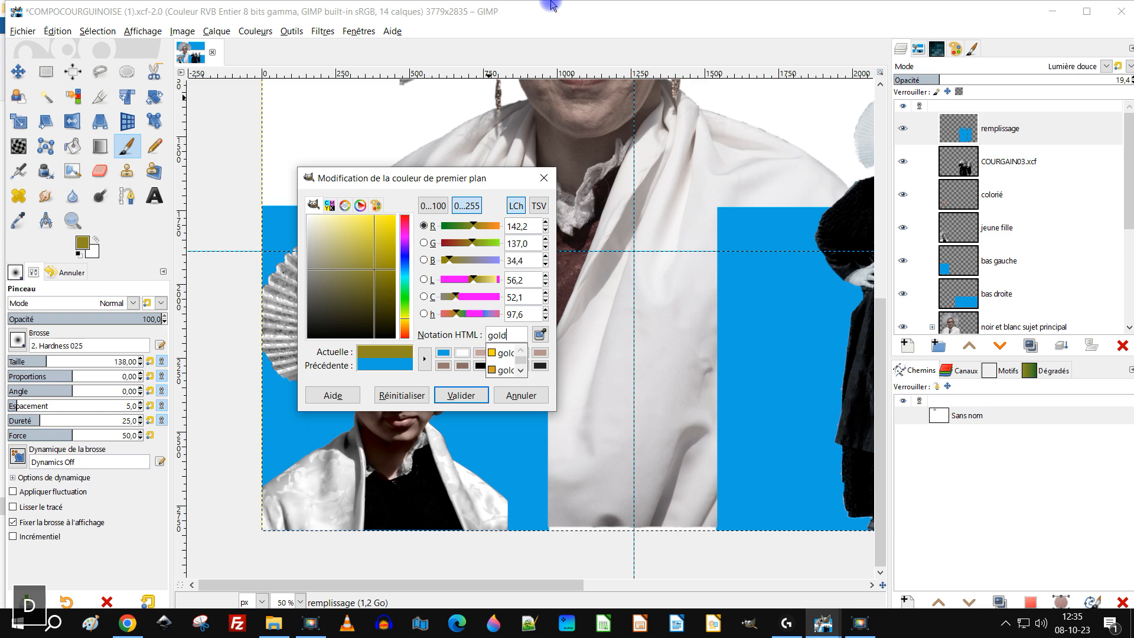
key(Down)
key(Return)
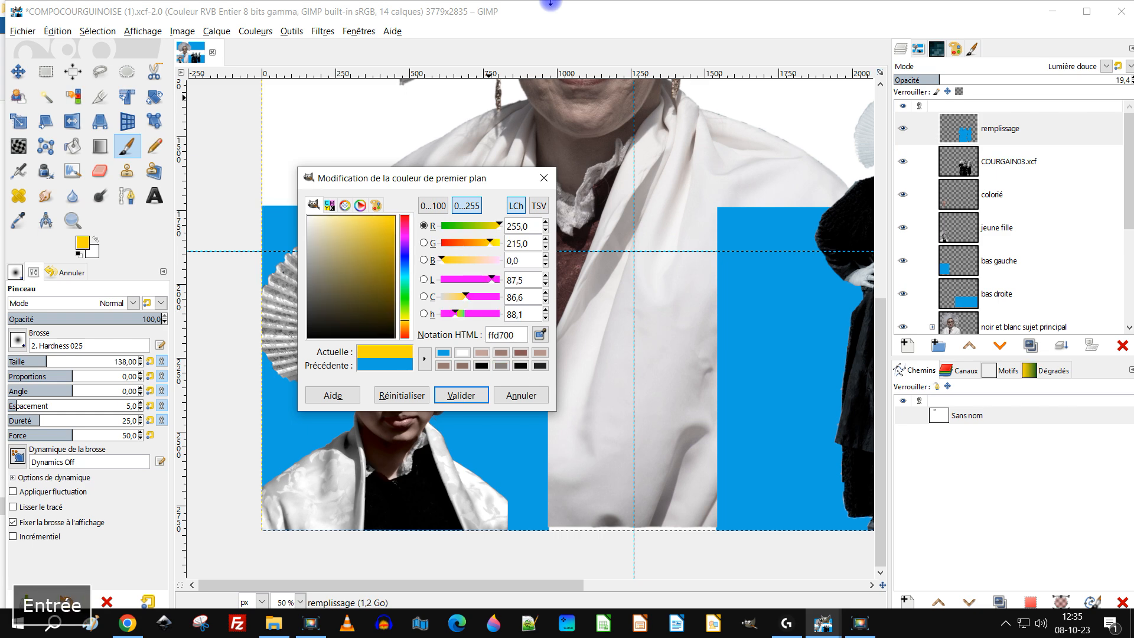
click(461, 395)
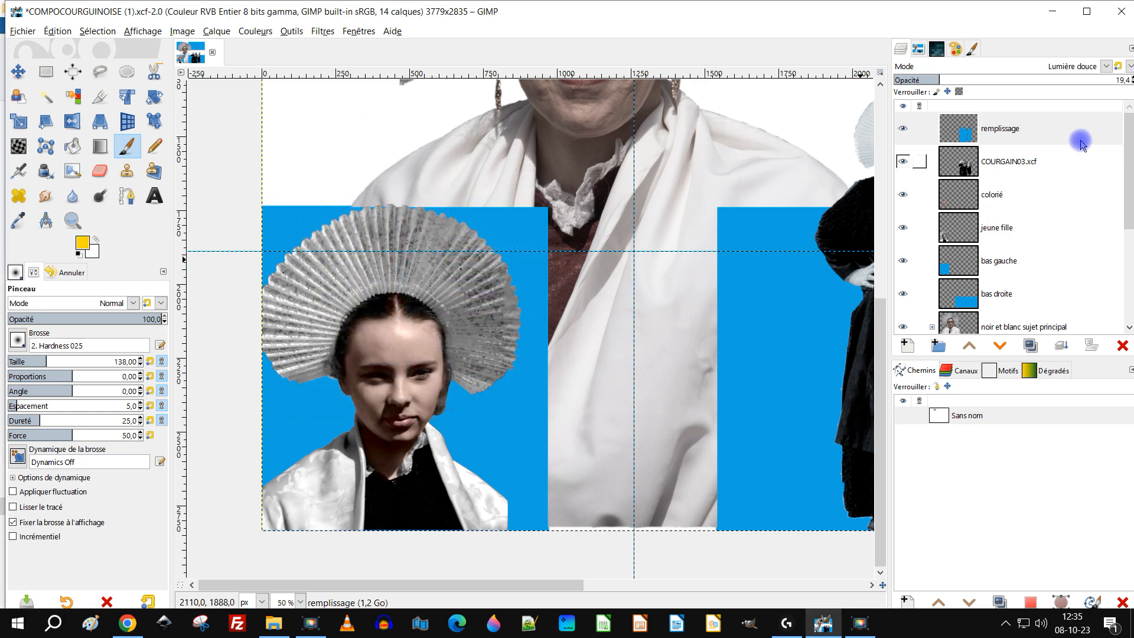
Create a layer group named groupe de personnes above the remplissage layer
click(1006, 131)
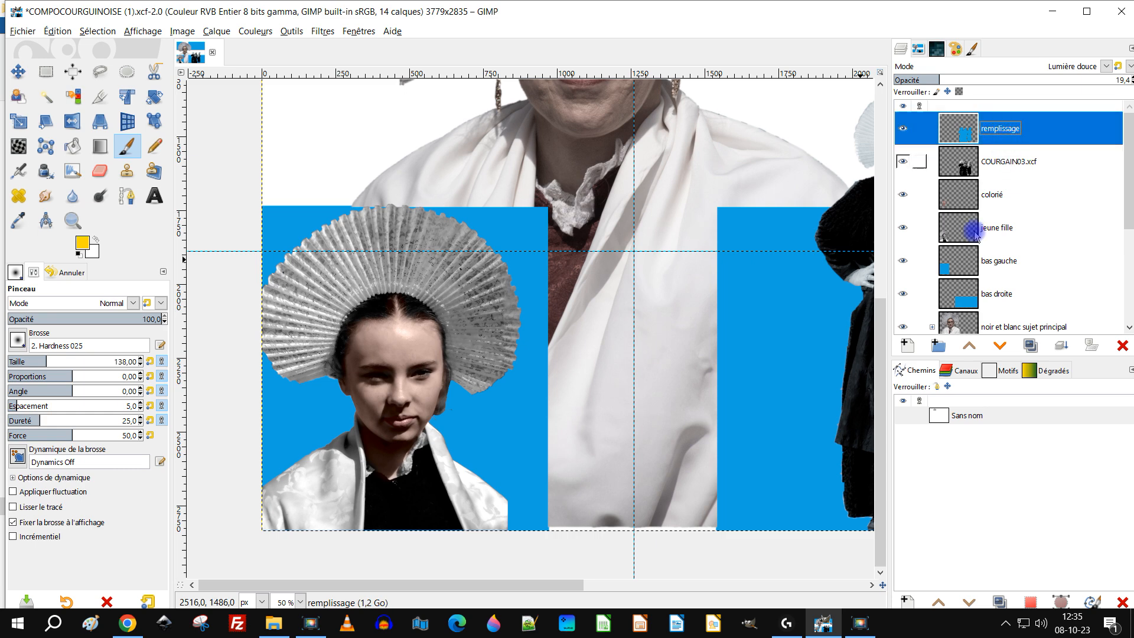
click(939, 345)
double_click(1012, 128)
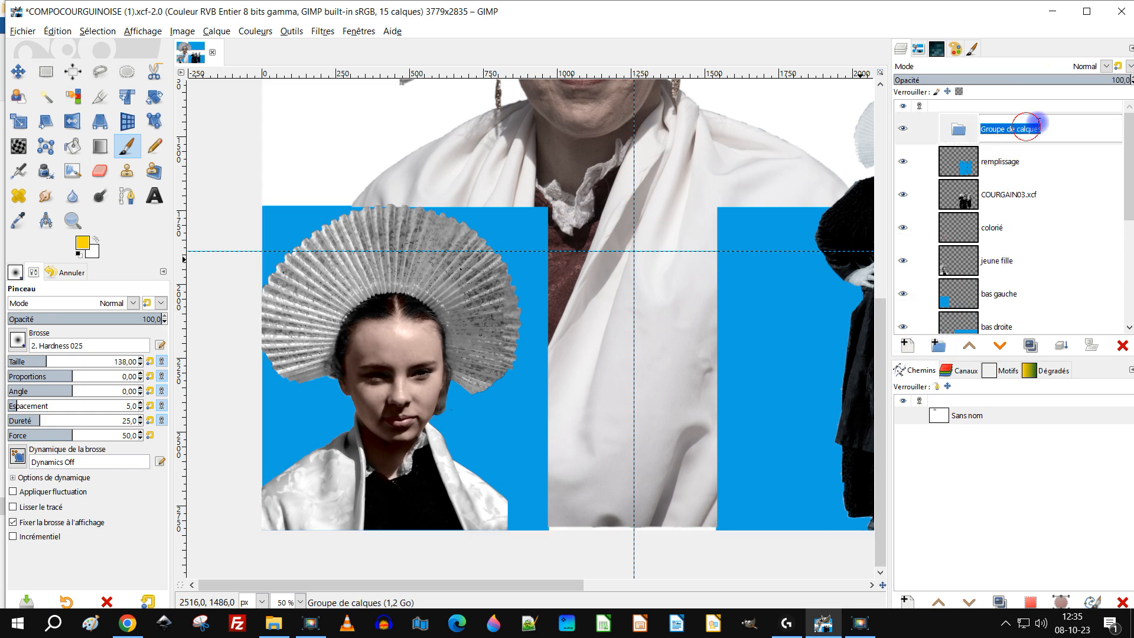
text(G)
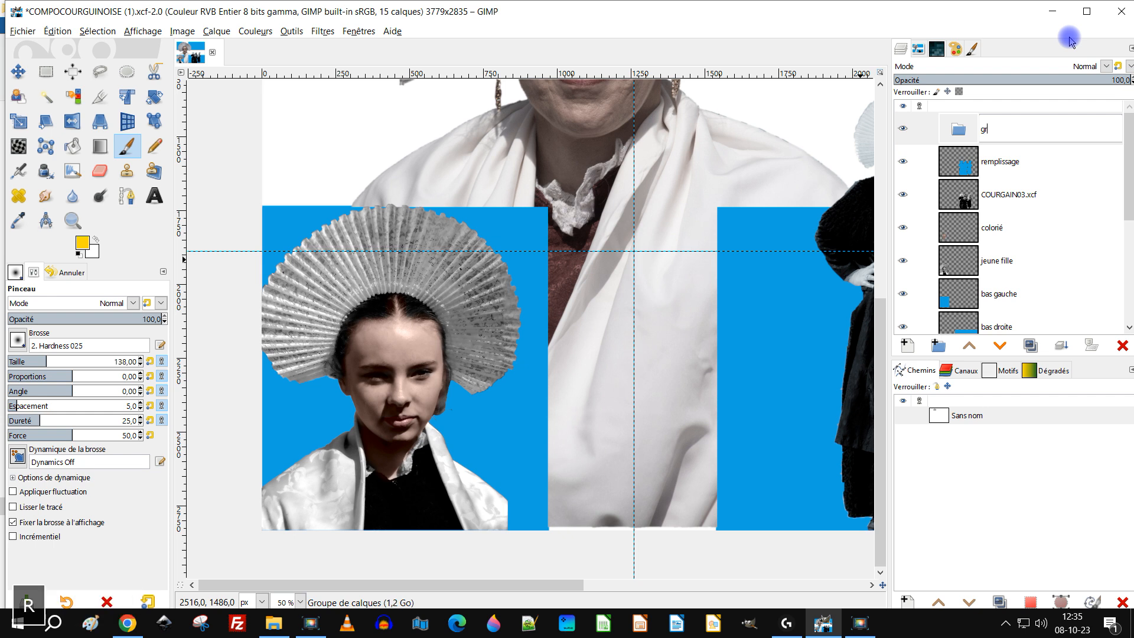
text(roupe de )
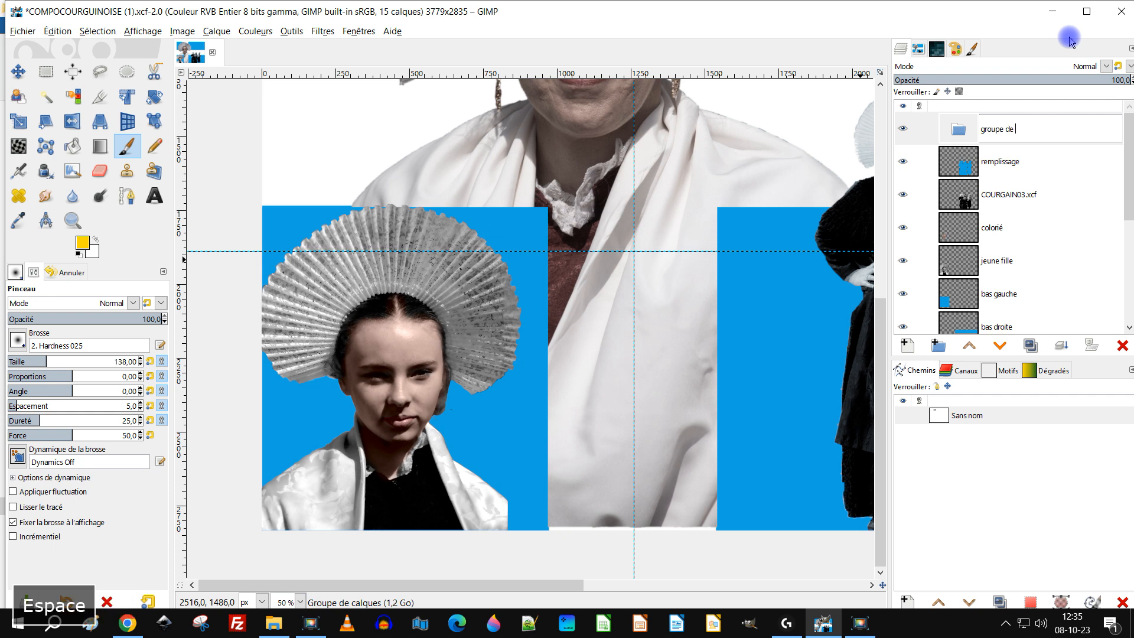
text(personnes)
key(Return)
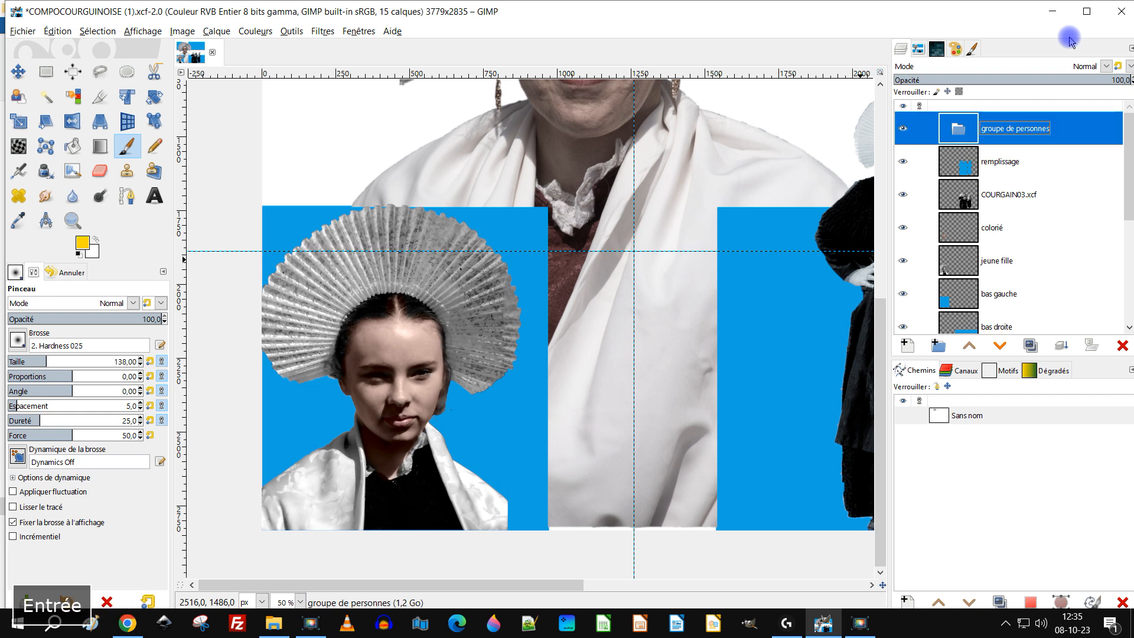
Move the remplissage and COURGAIN03.xcf layers into the groupe de personnes group and collapse it
drag(958, 163, 968, 137)
drag(957, 196, 936, 137)
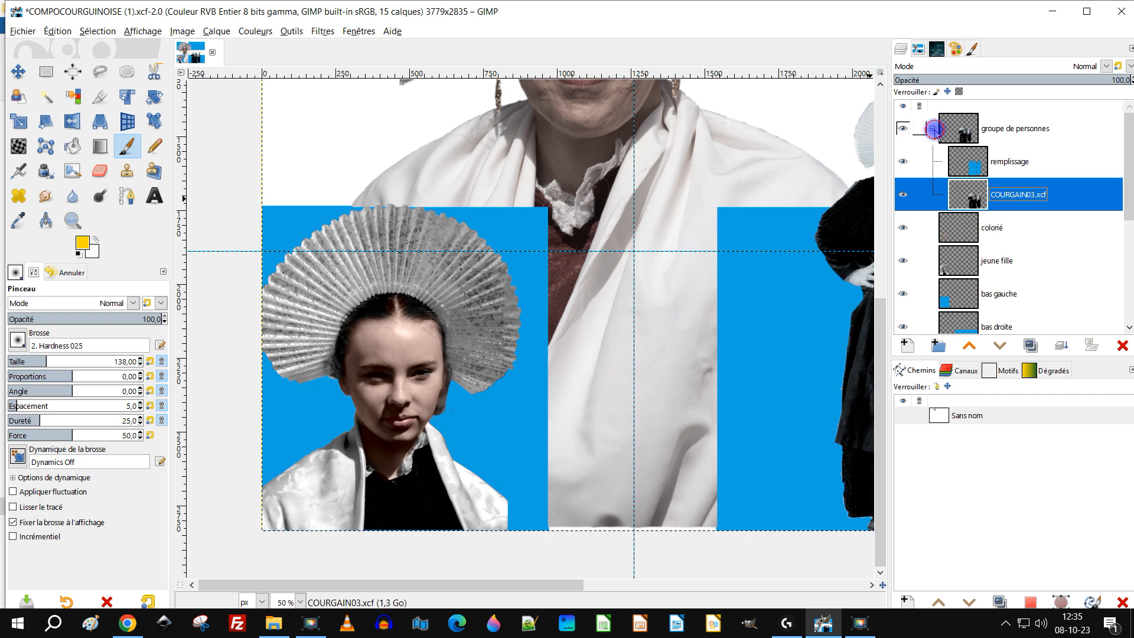
click(934, 130)
Create a layer group named groupement de jeune fille above the colorié layer
click(968, 160)
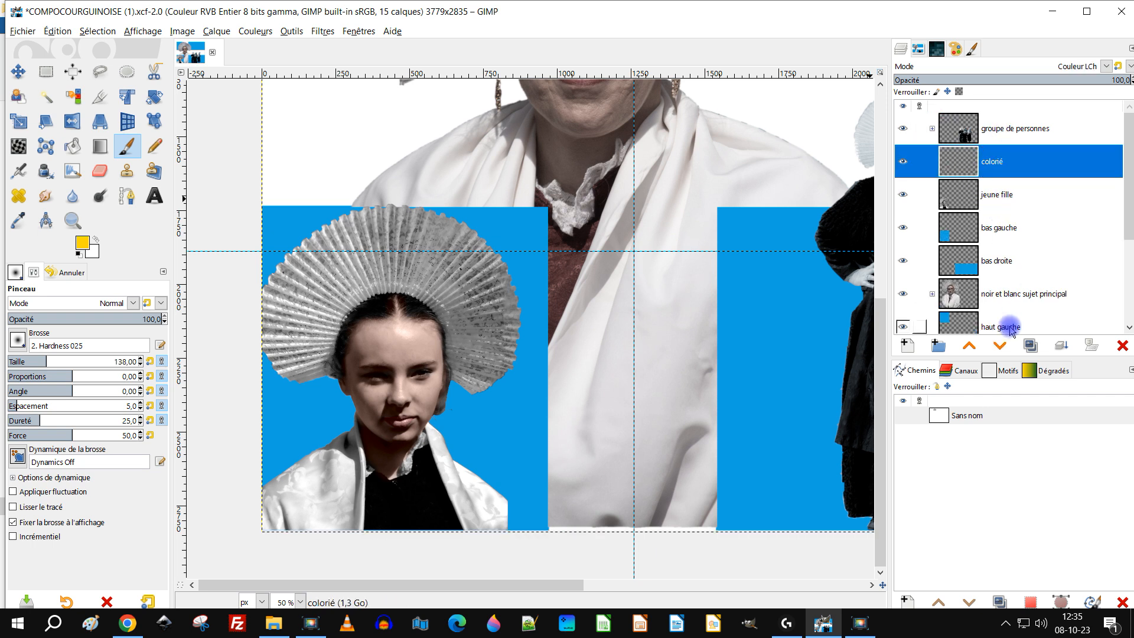
click(939, 345)
double_click(1007, 161)
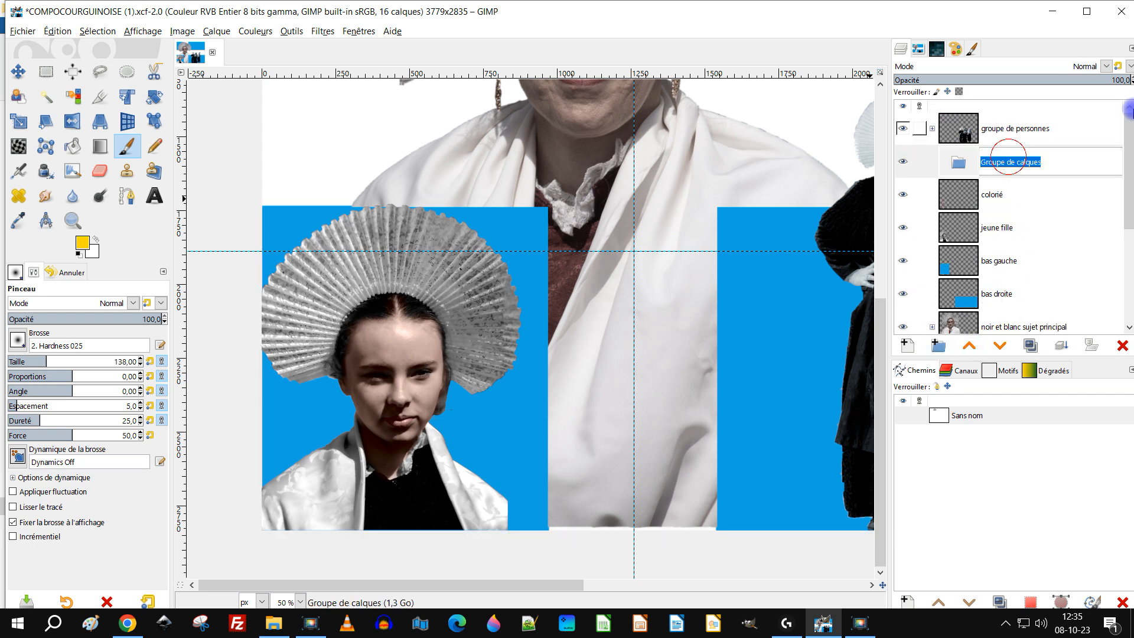
text(jeune fille)
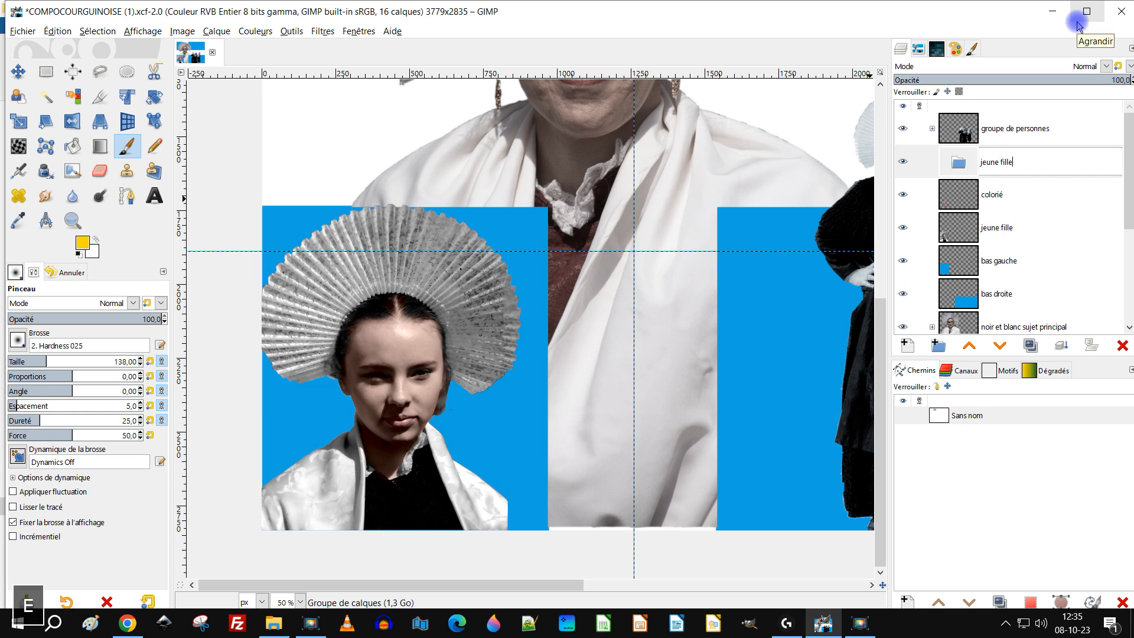
key(Return)
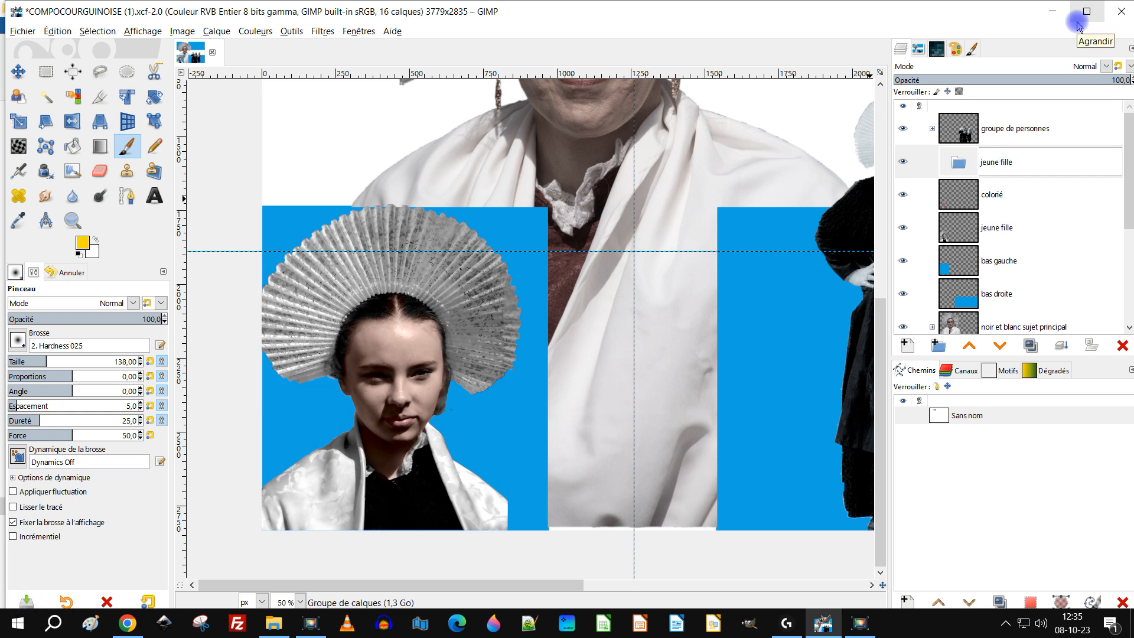
key(Home)
text(g)
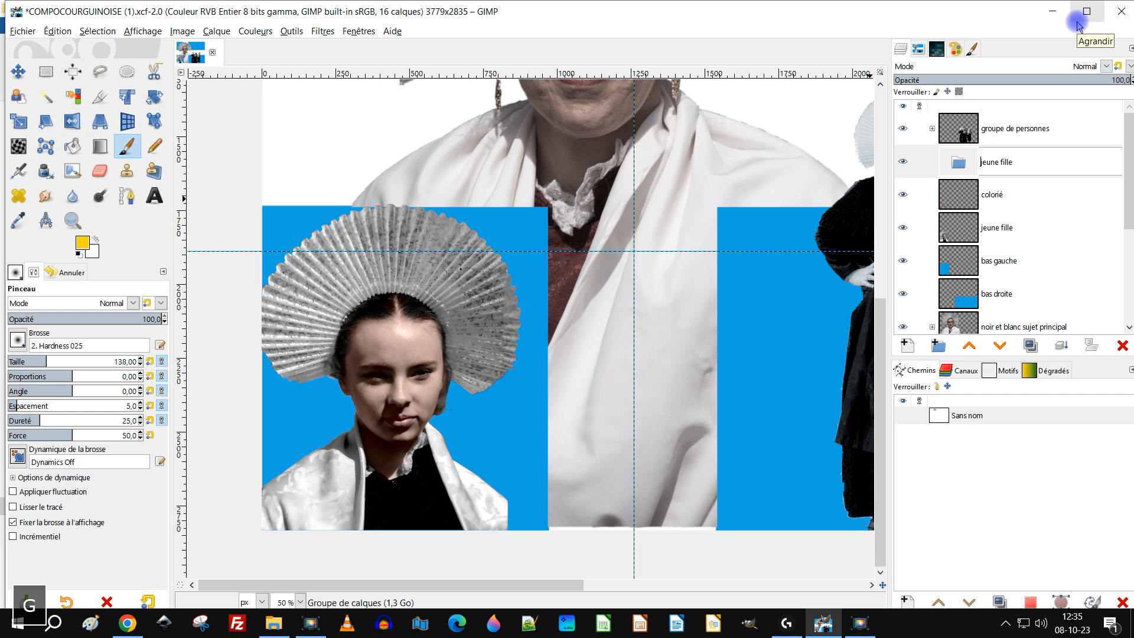
text(roupe)
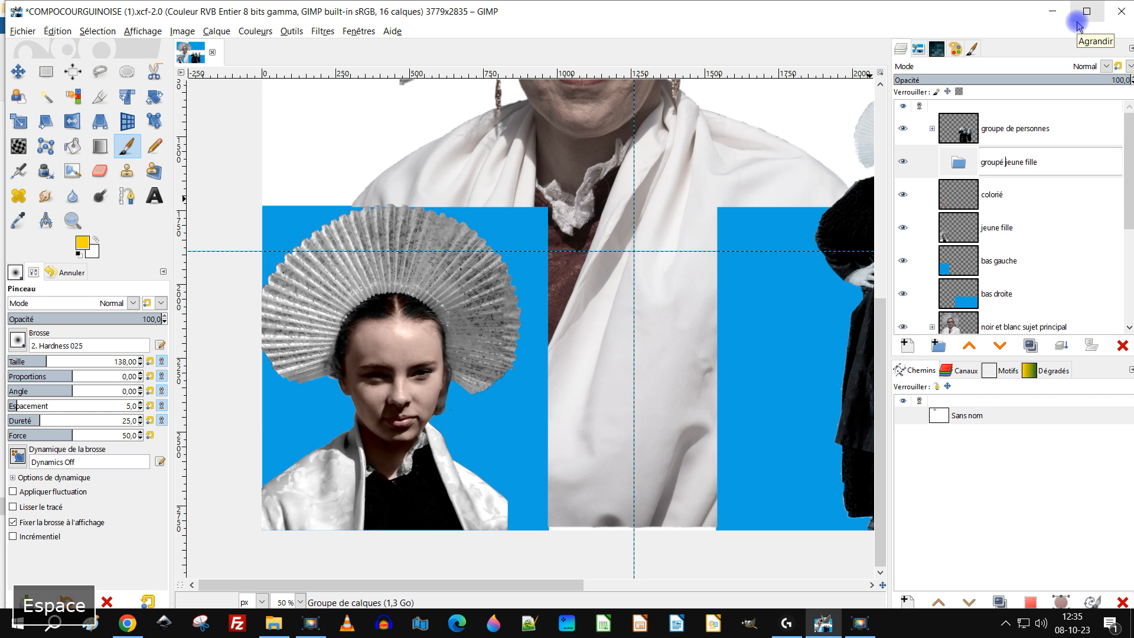
key(BackSpace)
text(ment de)
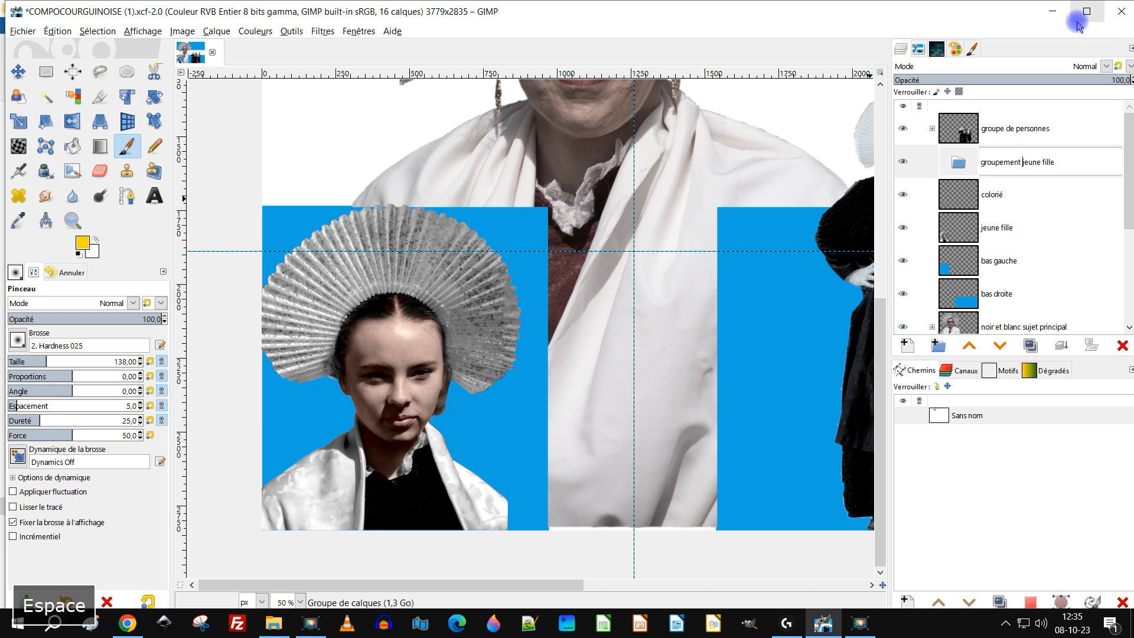
key(Return)
Move the colorié and jeune fille layers into the groupement de jeune fille group and collapse it
drag(962, 195, 974, 169)
drag(977, 222, 984, 187)
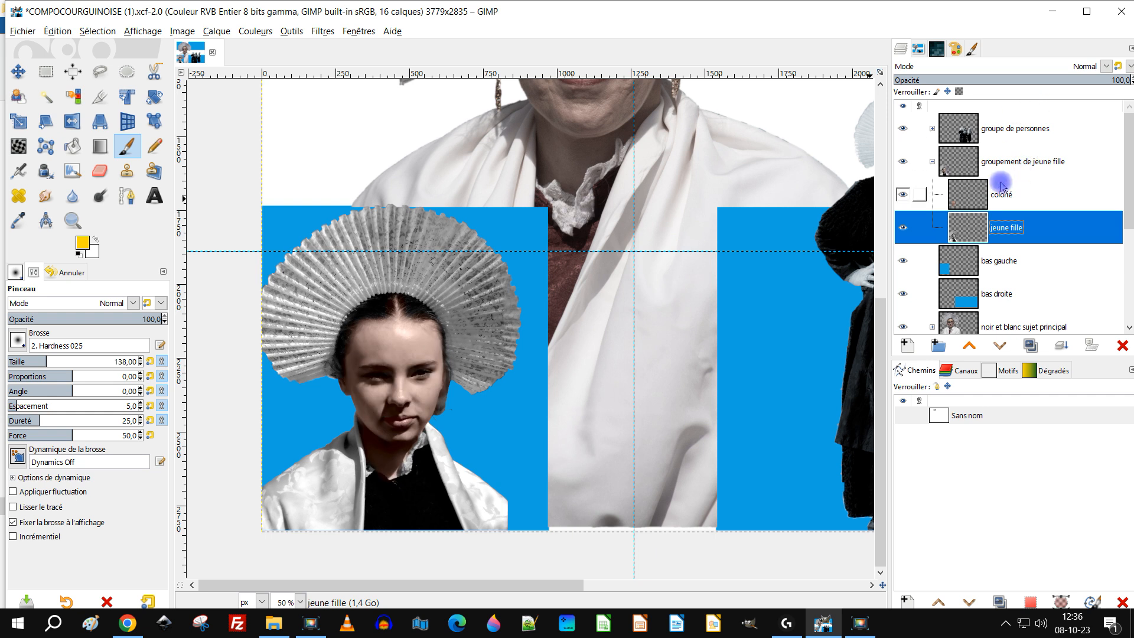
click(932, 162)
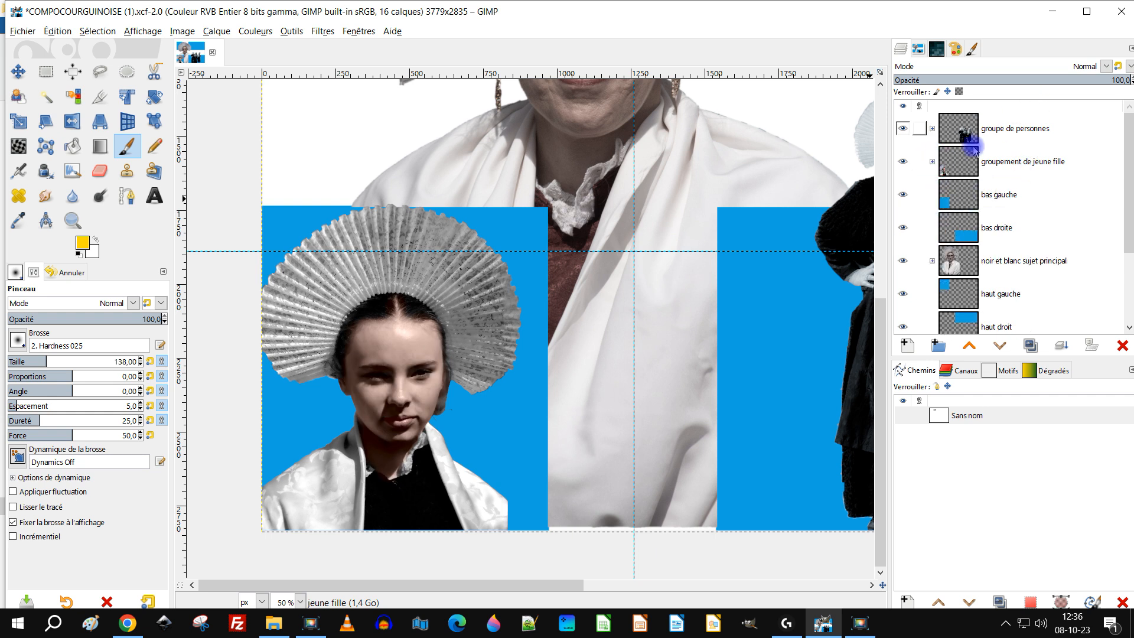
Create a layer group named groupe en bas above the bas gauche layer
click(959, 198)
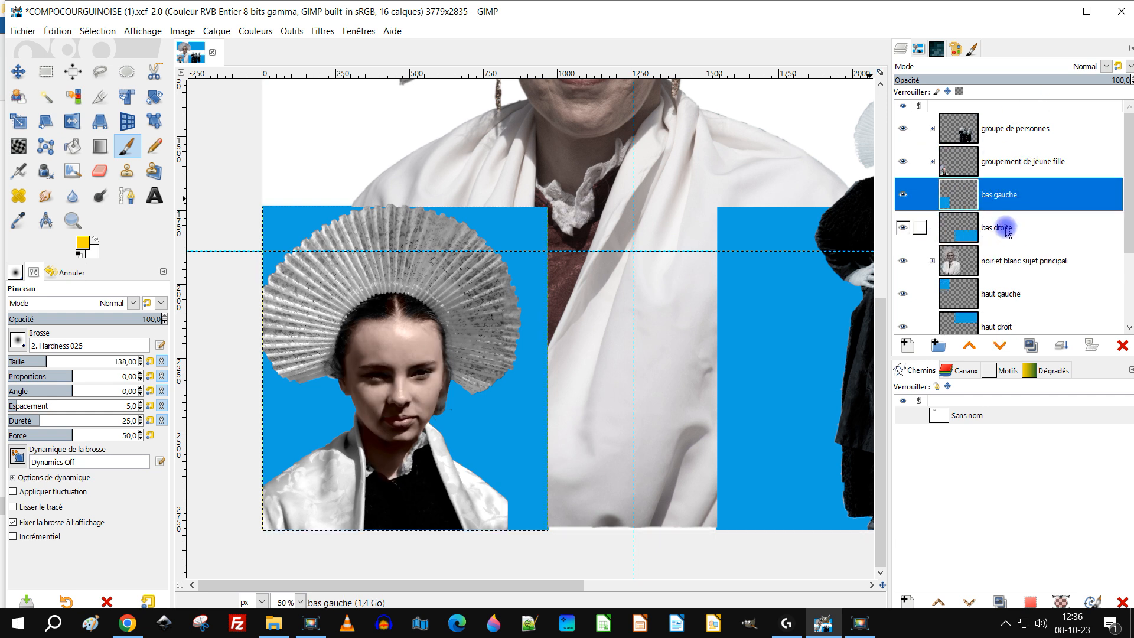
click(938, 345)
double_click(1006, 194)
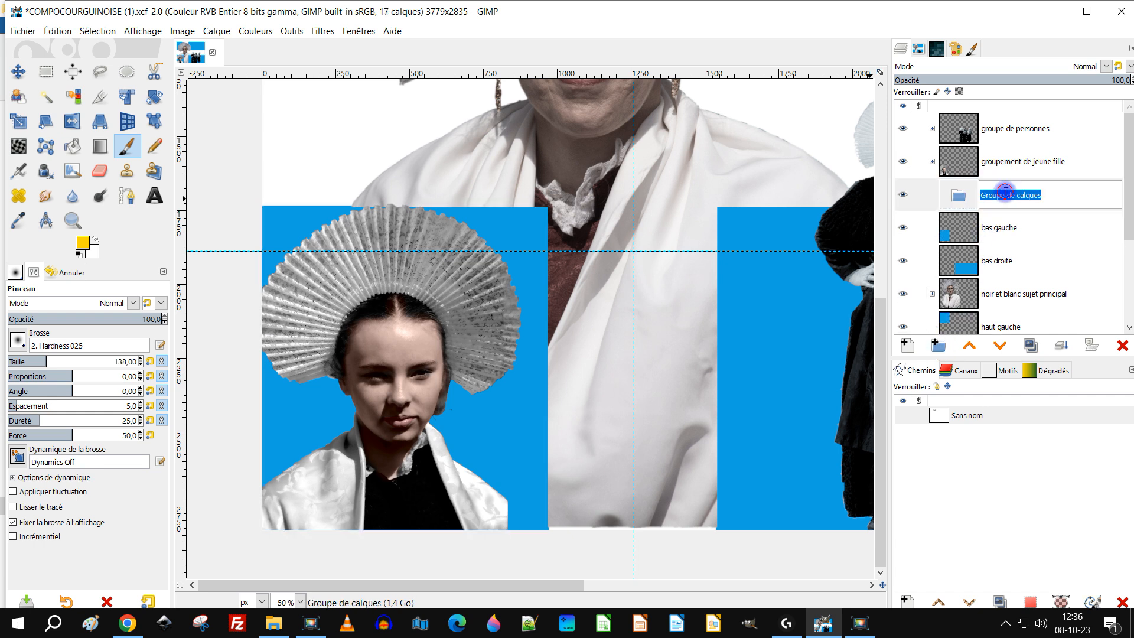
text(groupe en bas)
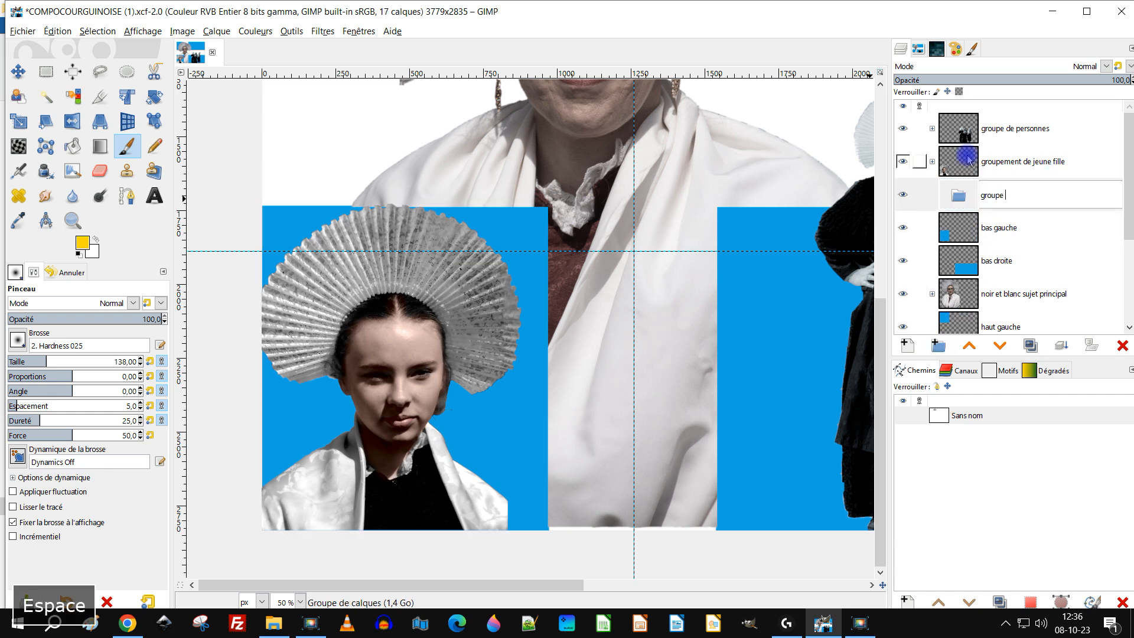
key(Return)
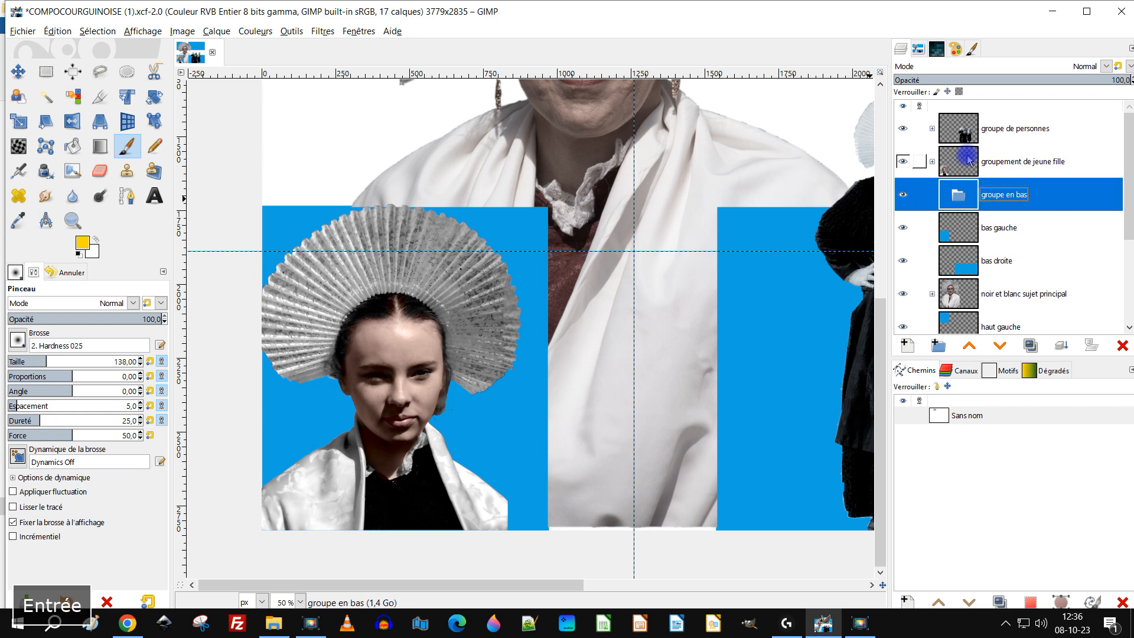
Move the bas gauche and bas droite layers into the groupe en bas group and collapse it
drag(960, 213, 959, 214)
drag(959, 261, 959, 218)
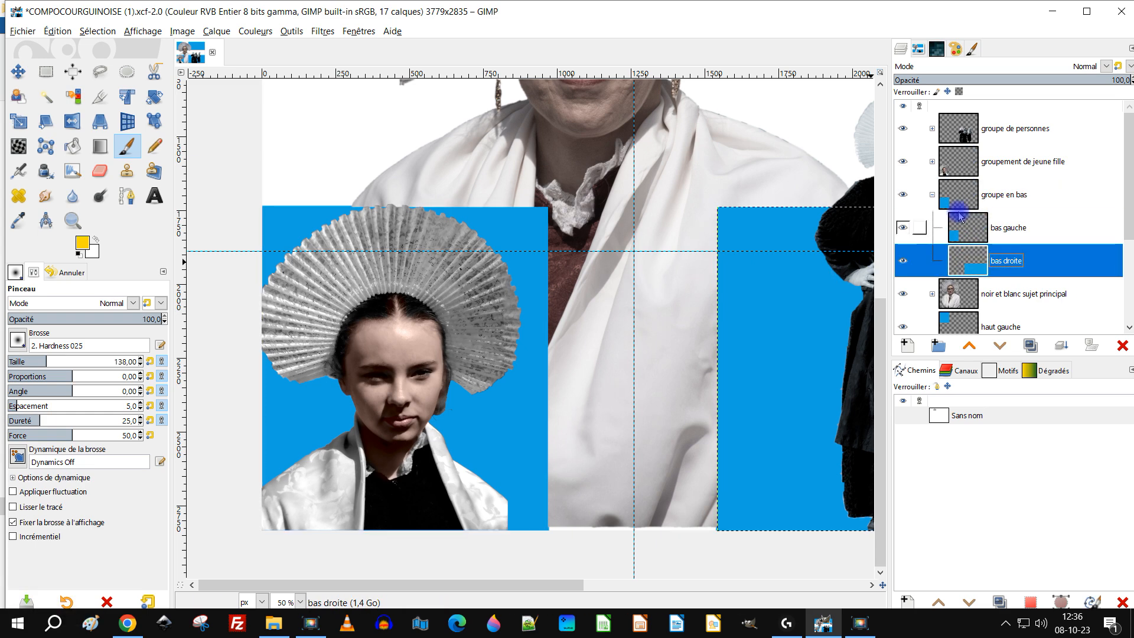
click(931, 195)
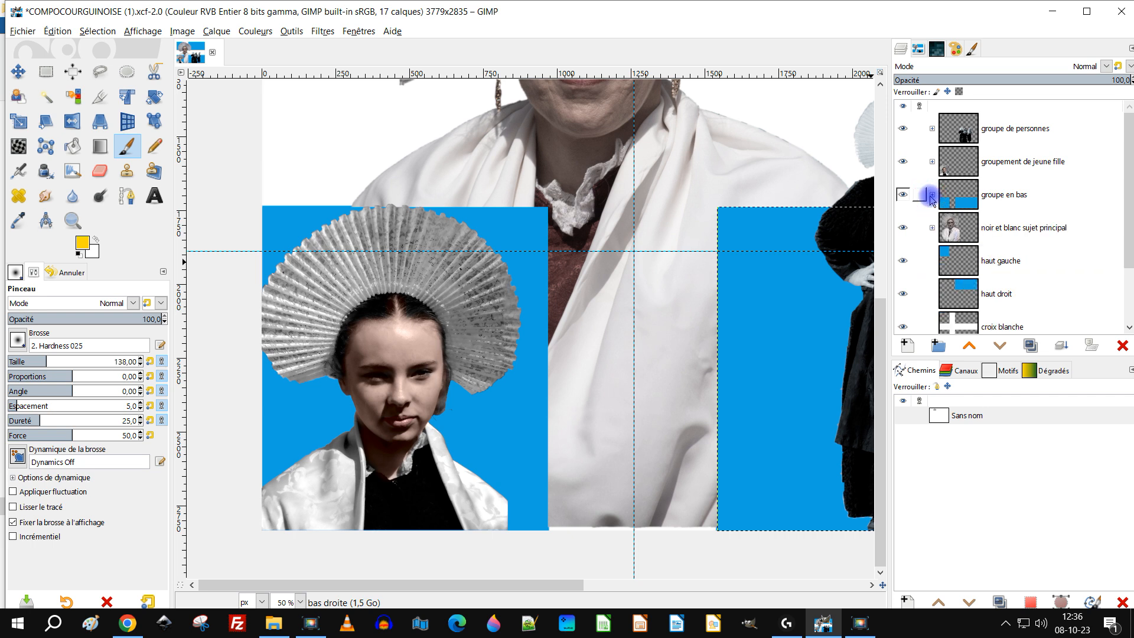
Create a layer group named groupe en haut above the haut gauche layer
click(962, 261)
click(939, 346)
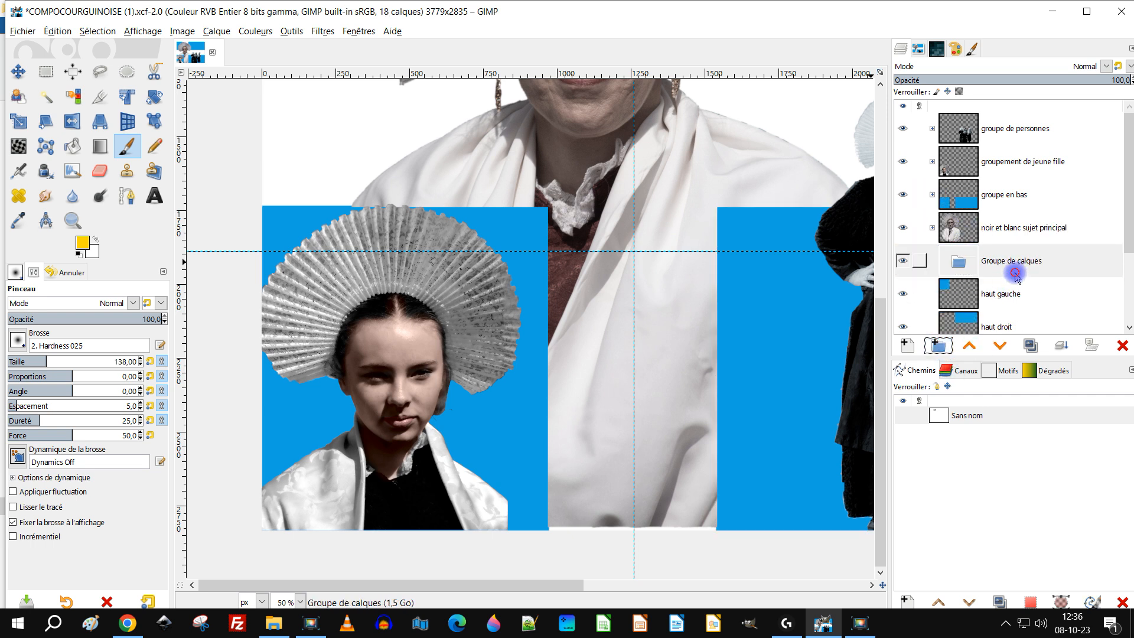
double_click(1016, 273)
text(g)
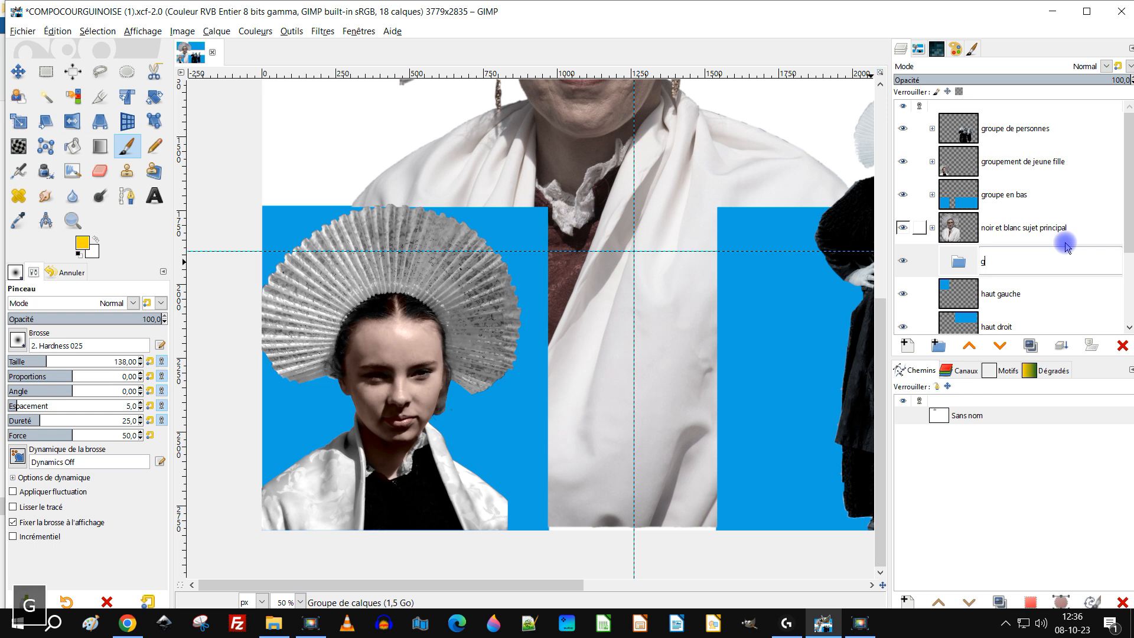
text(roupe en h)
key(Return)
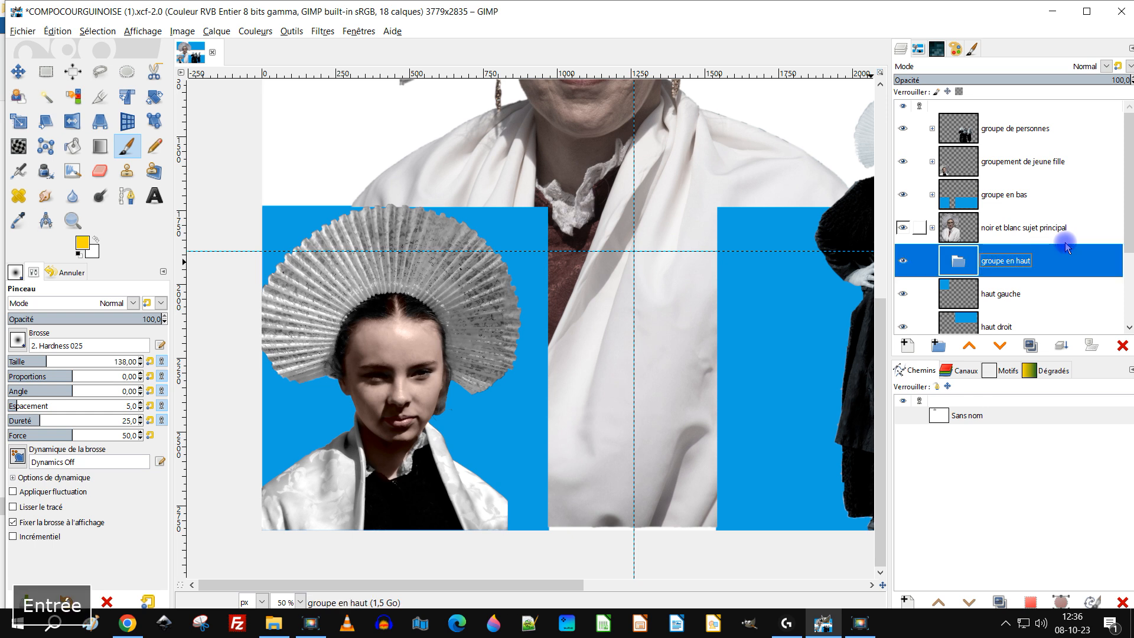
Move the haut gauche and haut droit layers into the groupe en haut group and collapse it
click(974, 293)
drag(974, 293, 954, 262)
drag(953, 322, 945, 258)
click(932, 251)
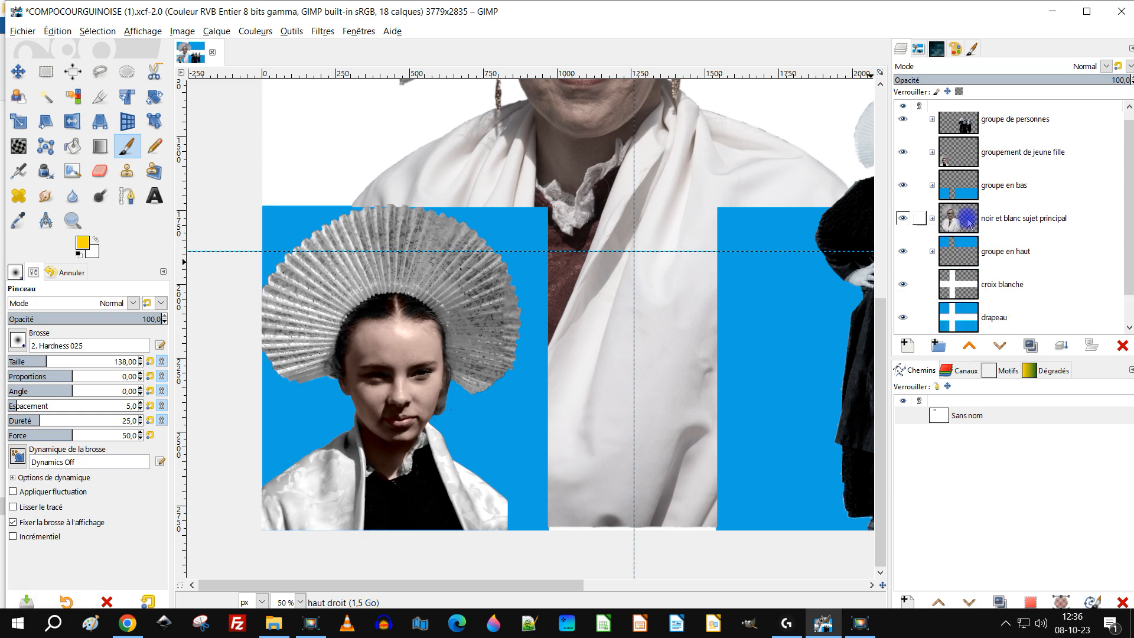
Delete the Arrière-plan layer and the croix blanche layer
scroll(1021, 192, down, 1)
click(973, 256)
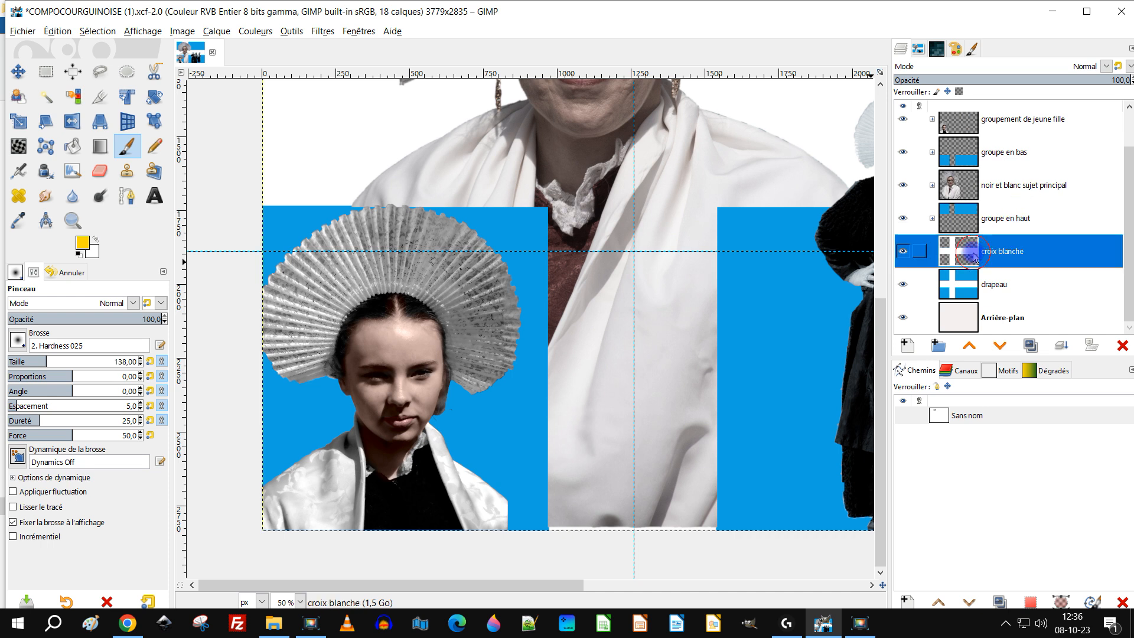
click(960, 316)
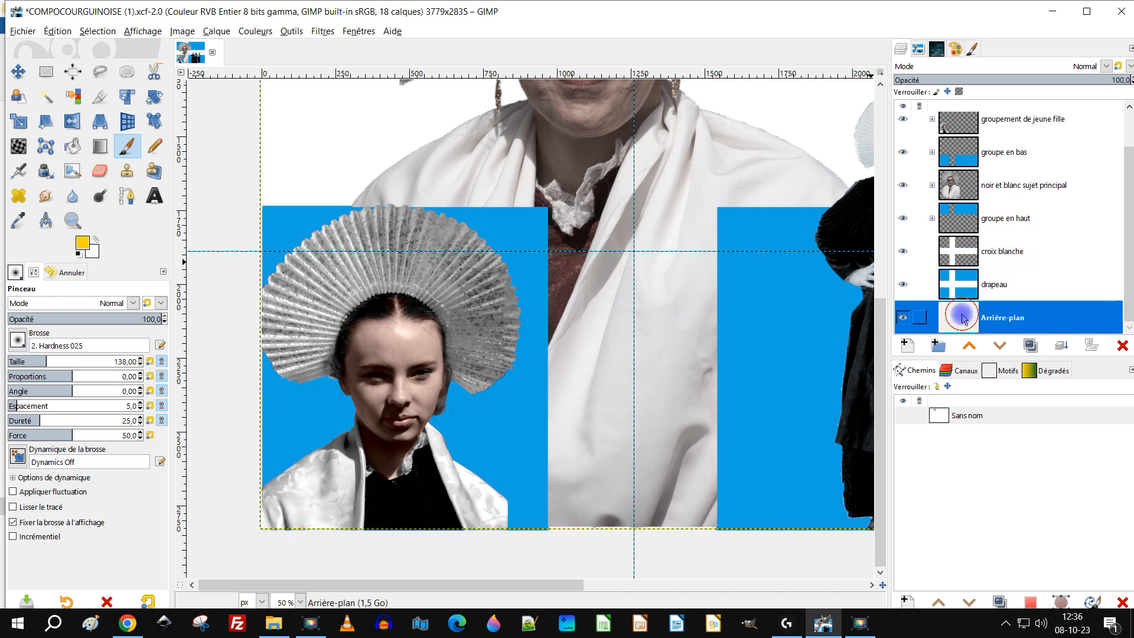
click(1122, 346)
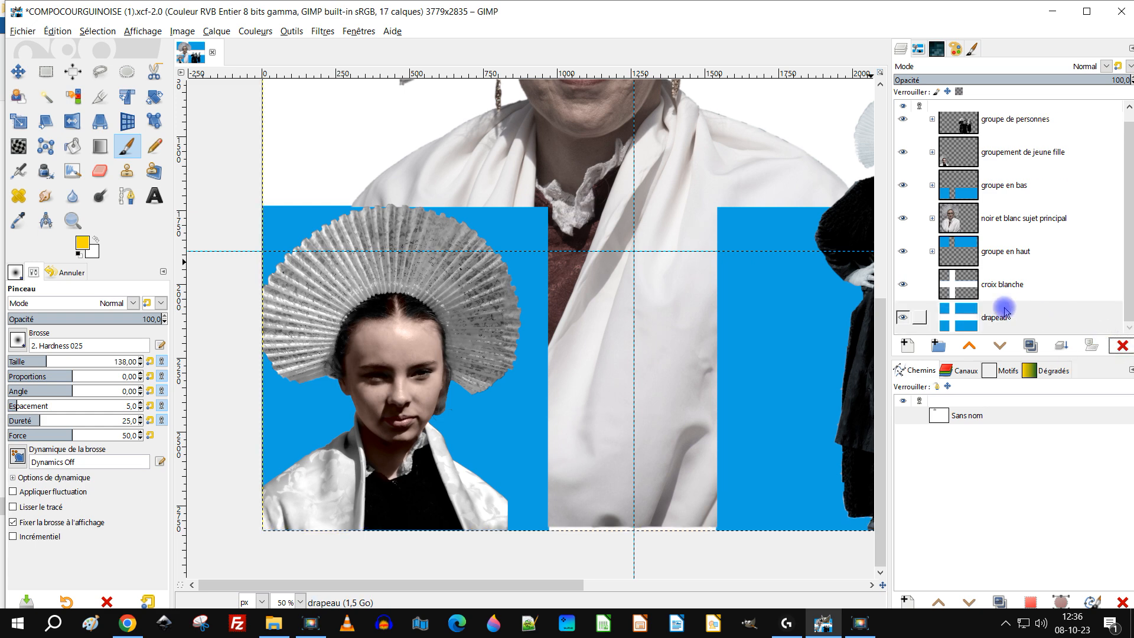
click(1005, 311)
scroll(666, 247, down, 3)
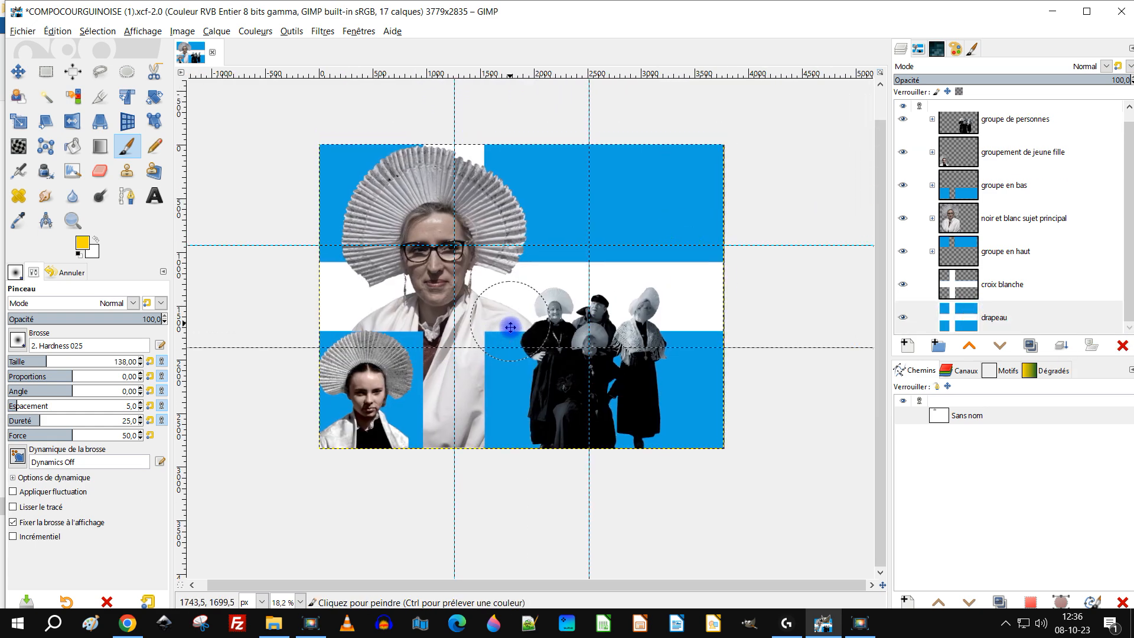
scroll(516, 292, up, 1)
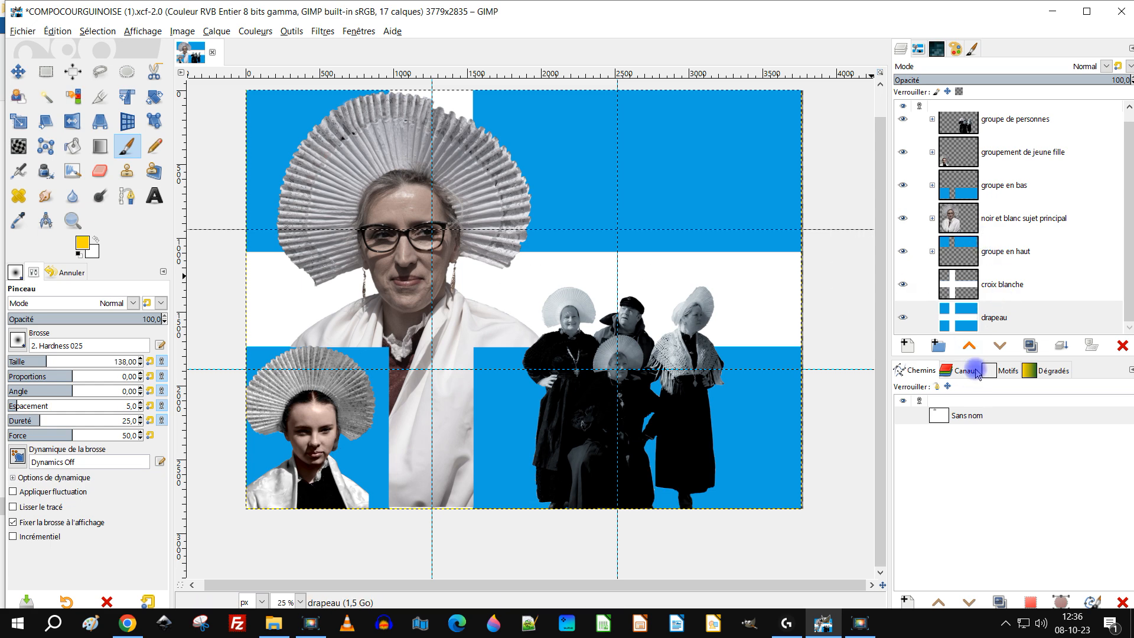
click(965, 285)
click(1122, 345)
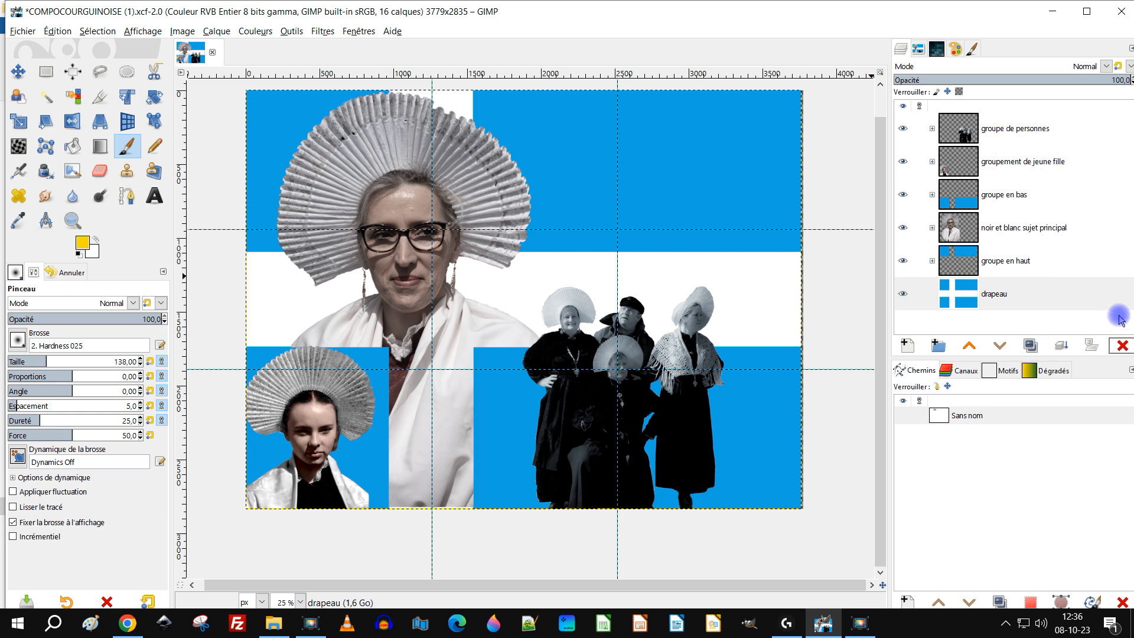
Crop the image to its content to remove the empty transparent strip along its edge
ctrl+scroll(750, 272, up, 4)
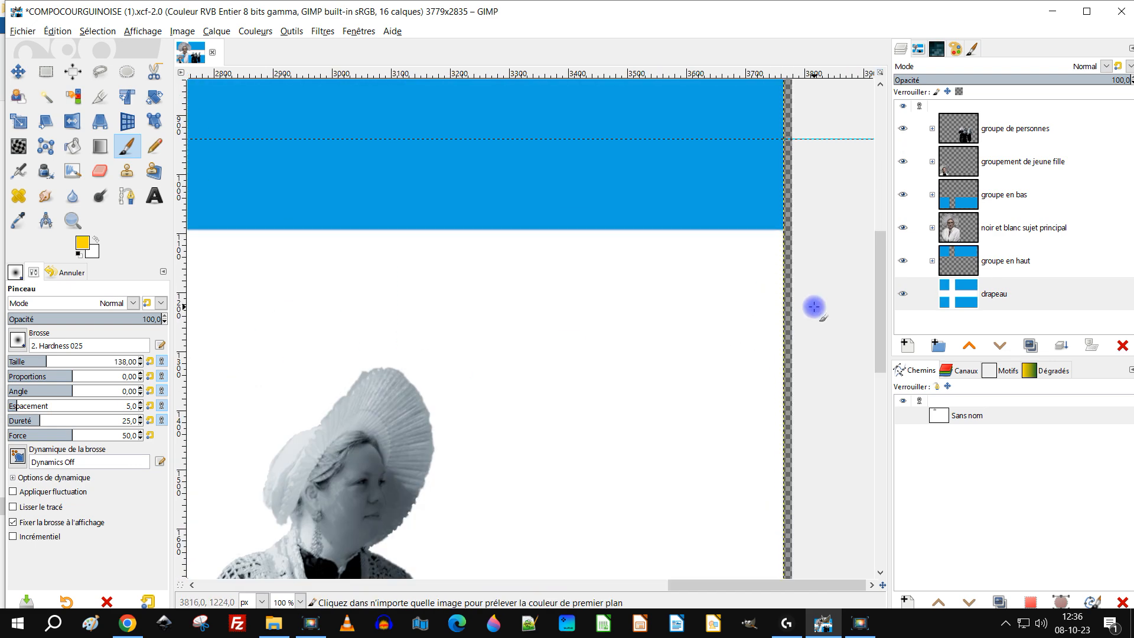
click(140, 34)
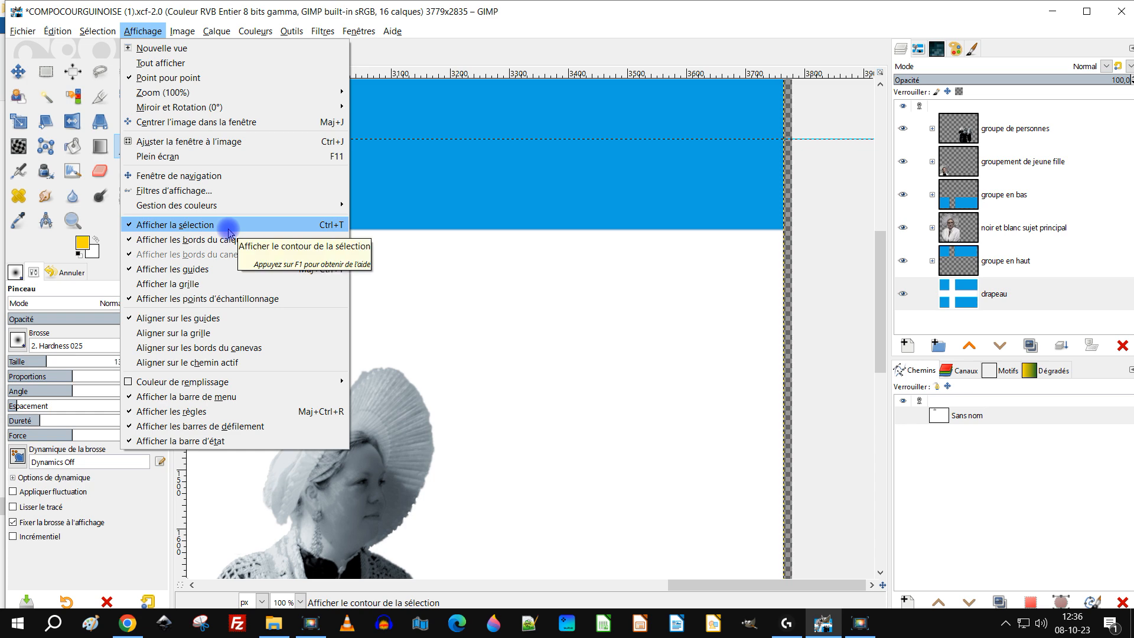
mouse_move(182, 31)
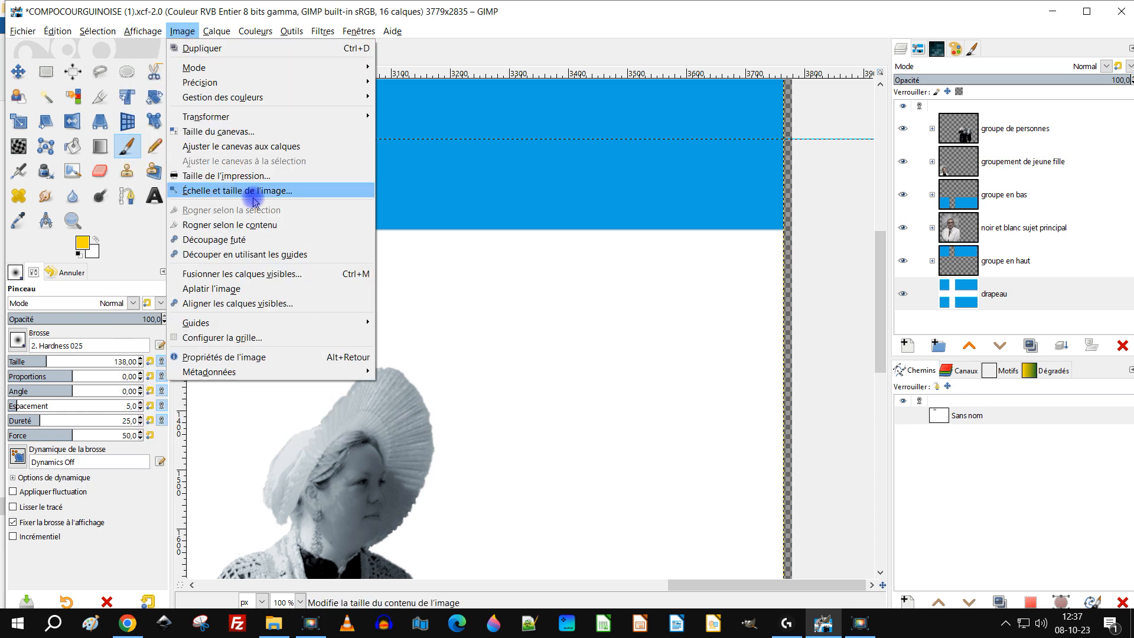
click(264, 226)
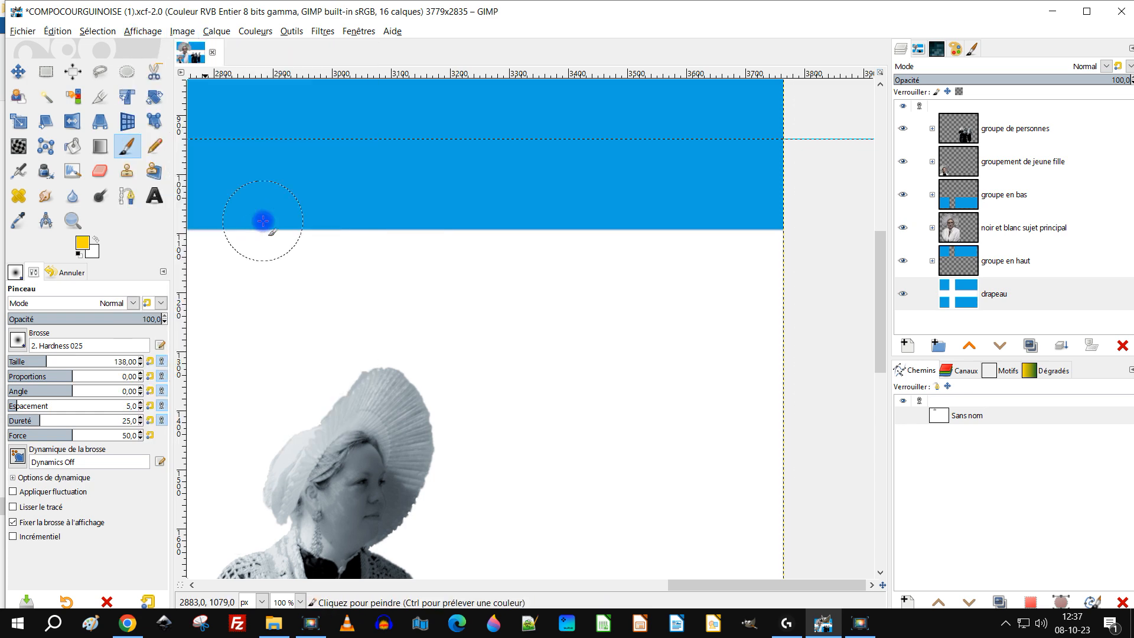
drag(590, 382, 709, 258)
scroll(708, 284, down, 4)
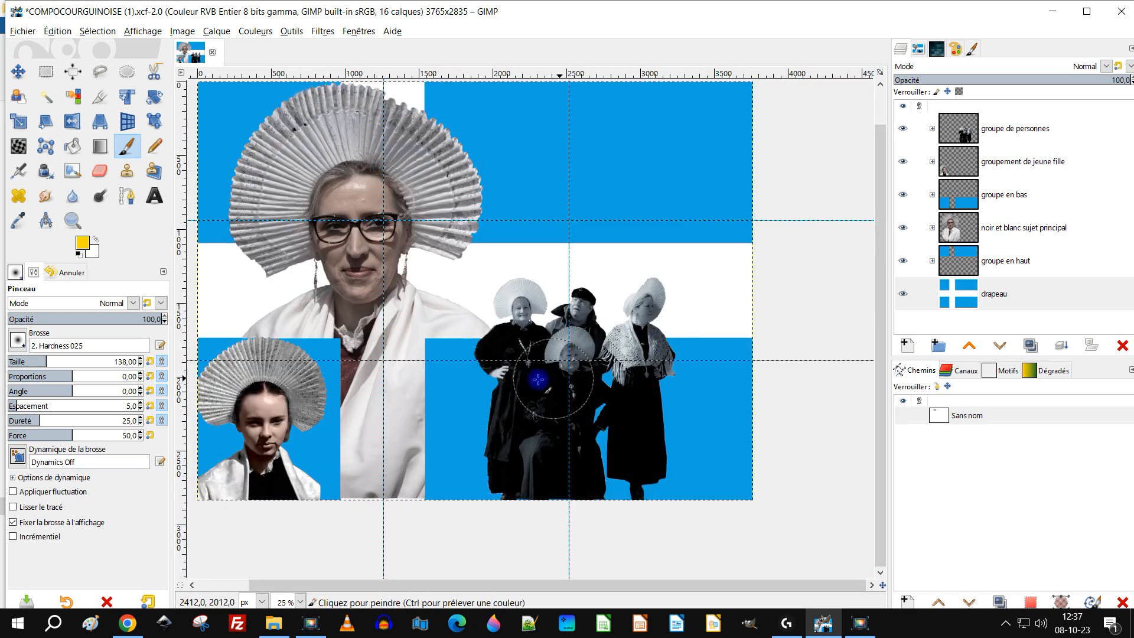
drag(531, 377, 683, 367)
scroll(506, 417, up, 1)
drag(522, 377, 508, 394)
drag(607, 367, 608, 390)
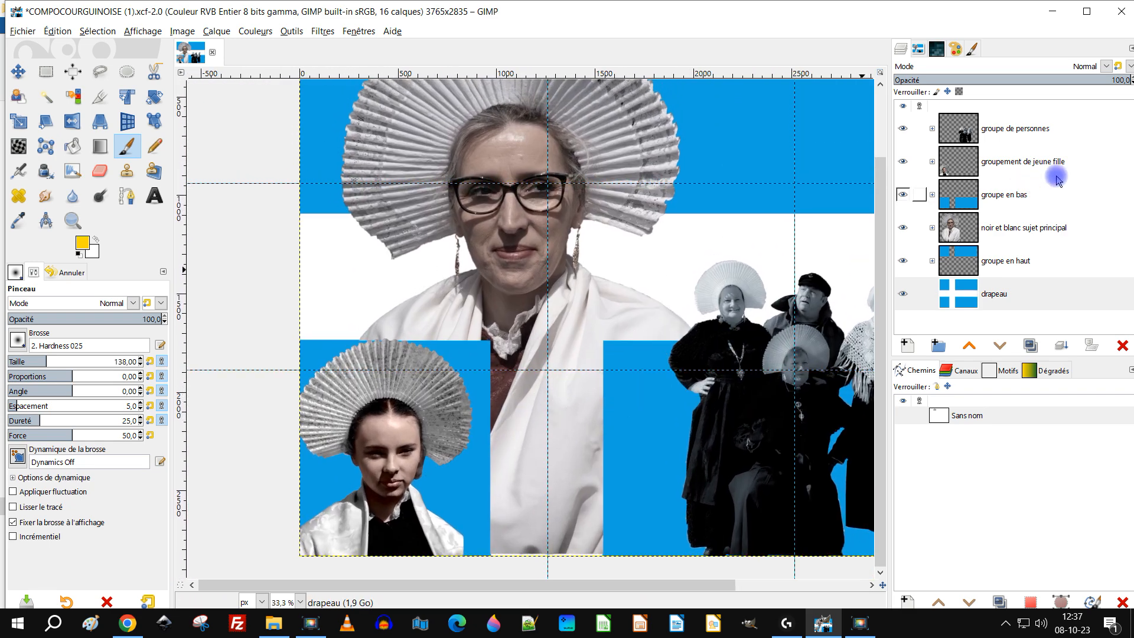
Try gold brush strokes on the girl's lace collar in the colorié layer of groupement de jeune fille, and undo them
click(930, 162)
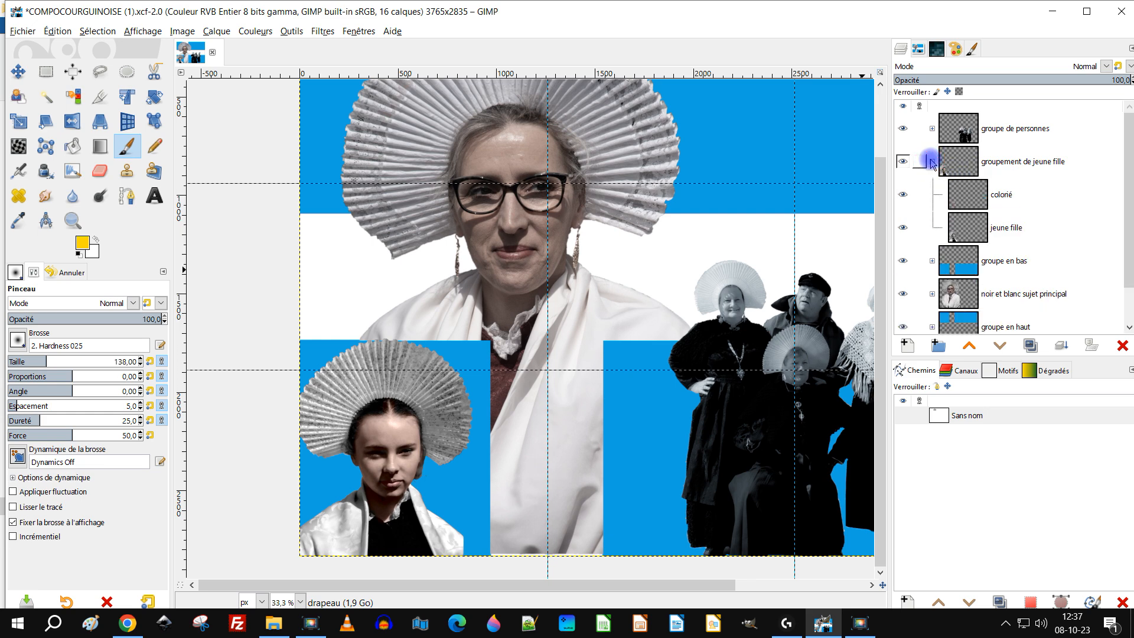
click(962, 204)
scroll(393, 484, up, 4)
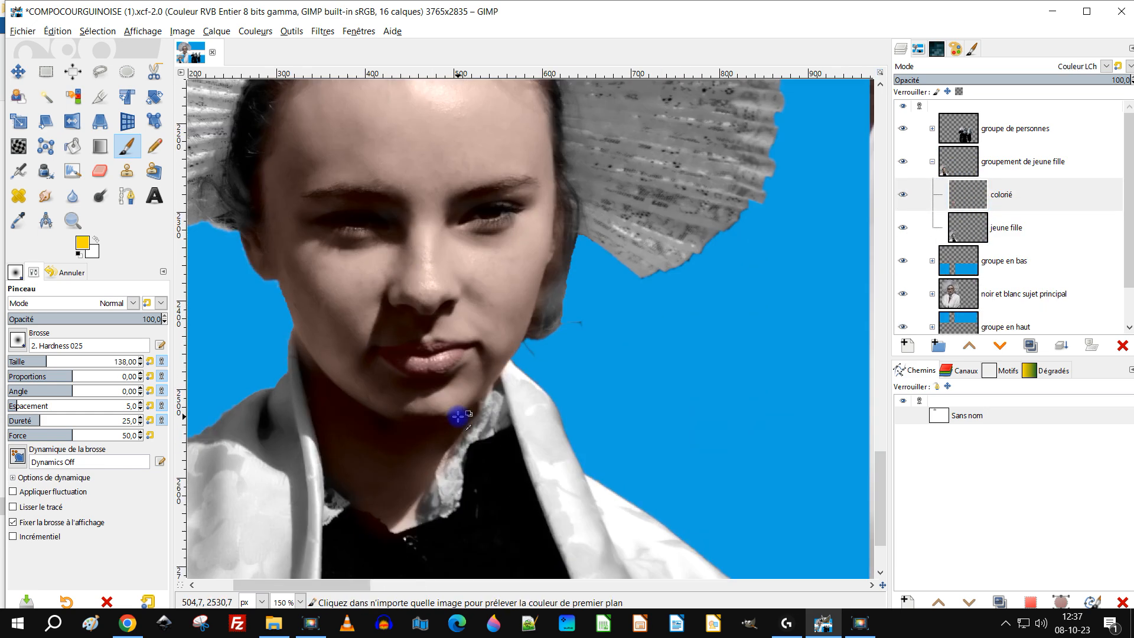
scroll(457, 417, up, 3)
scroll(481, 451, down, 2)
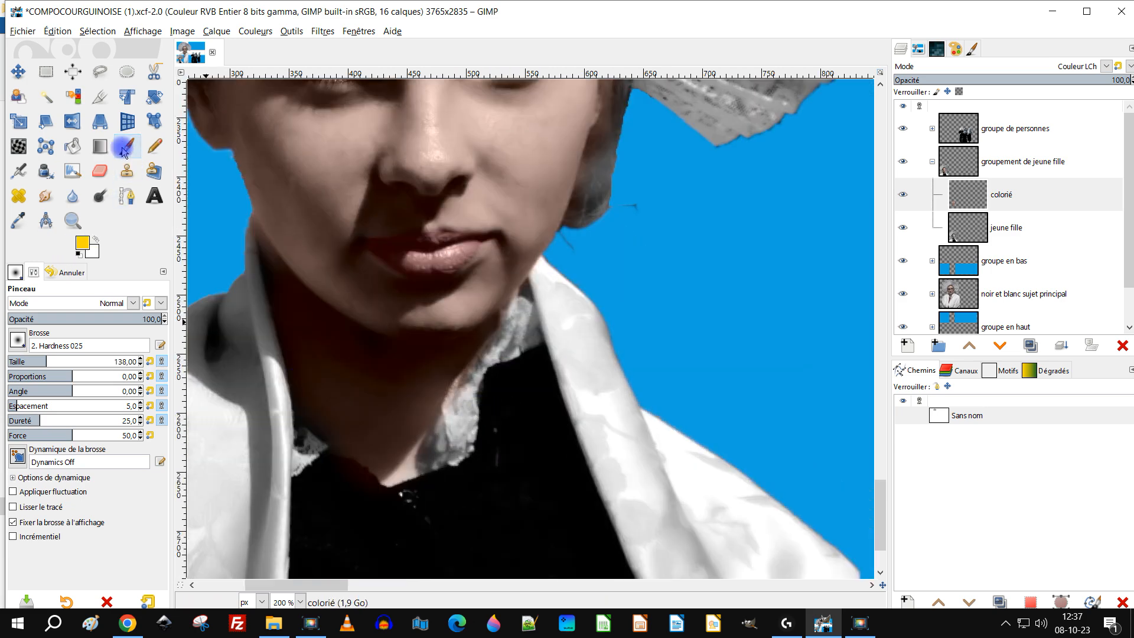
scroll(431, 425, up, 1)
mouse_move(468, 431)
mouse_down()
mouse_move(481, 400)
mouse_move(477, 434)
mouse_move(430, 474)
mouse_move(464, 458)
mouse_move(479, 424)
mouse_up()
mouse_move(537, 295)
mouse_down()
mouse_move(450, 376)
mouse_move(501, 329)
mouse_up()
scroll(451, 375, up, 1)
key(ctrl+z)
key(ctrl+z)
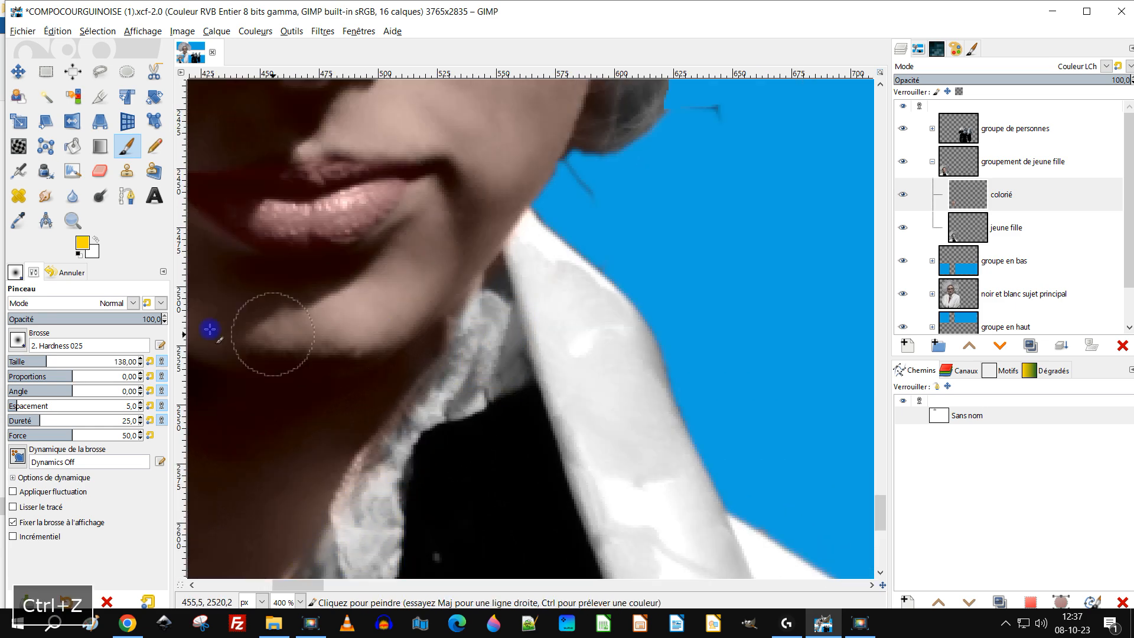
Tint the girl's lace collar gold on the colorié layer, with the brush opacity first at 11.5 and then 24.5
click(26, 318)
drag(554, 476, 584, 348)
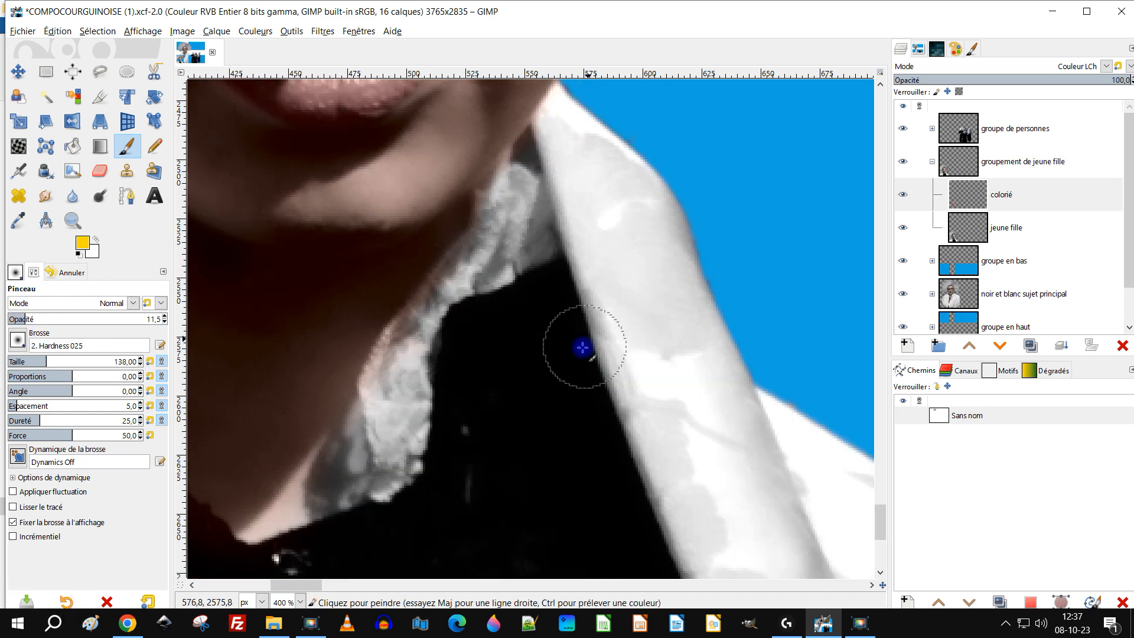
mouse_move(399, 439)
mouse_down()
mouse_move(384, 474)
mouse_move(409, 437)
mouse_move(402, 420)
mouse_move(368, 442)
mouse_up()
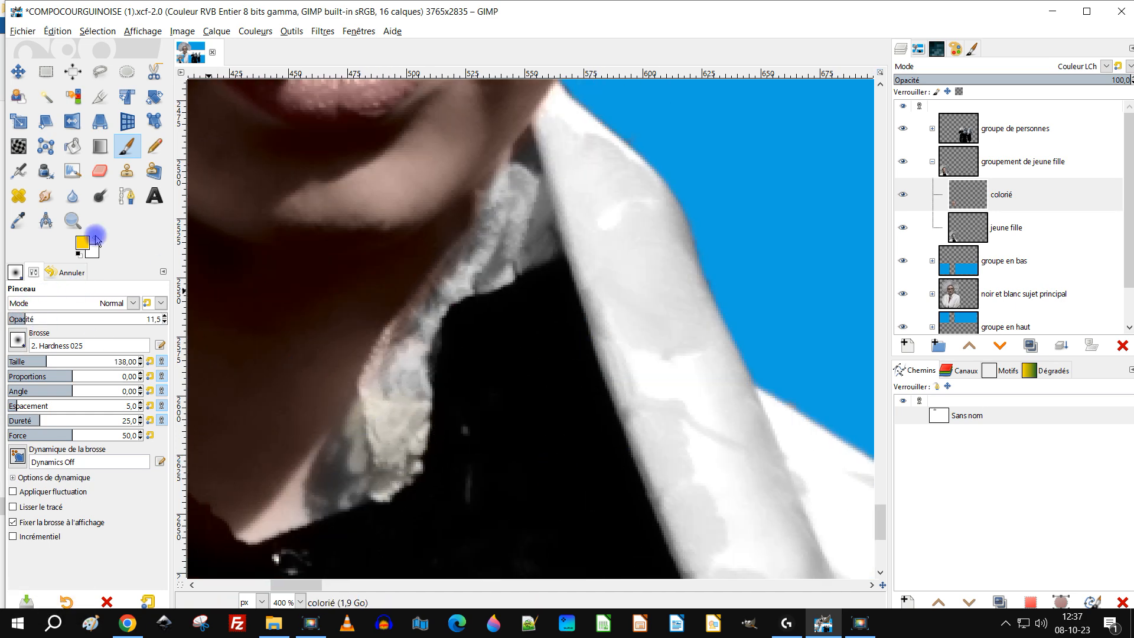
mouse_move(392, 405)
mouse_down()
mouse_move(405, 412)
mouse_move(405, 397)
mouse_move(347, 476)
mouse_move(405, 435)
mouse_move(399, 374)
mouse_move(373, 425)
mouse_move(526, 215)
mouse_move(521, 187)
mouse_move(420, 330)
mouse_move(517, 251)
mouse_move(443, 284)
mouse_move(405, 405)
mouse_move(366, 468)
mouse_move(463, 444)
mouse_up()
scroll(462, 443, down, 5)
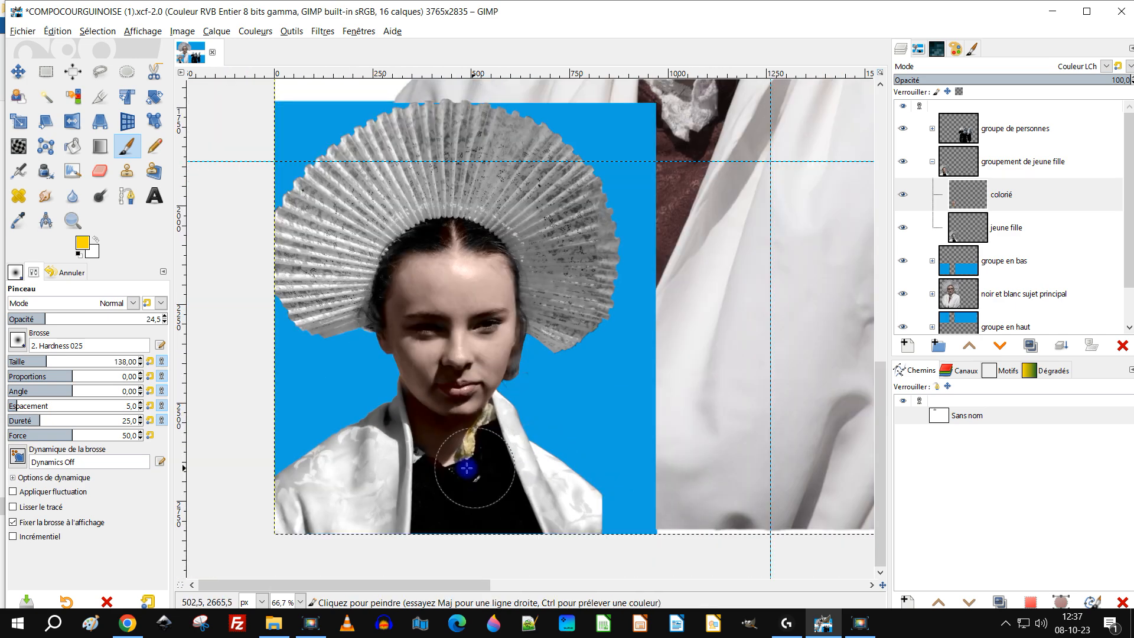
Paint the white shawl on both of the girl's shoulders with the gold brush at 24.5 opacity
scroll(425, 487, up, 1)
mouse_move(420, 488)
mouse_down()
mouse_move(399, 389)
mouse_move(354, 433)
mouse_move(393, 425)
mouse_move(395, 452)
mouse_move(421, 394)
mouse_move(428, 483)
mouse_move(452, 462)
mouse_move(454, 501)
mouse_move(447, 339)
mouse_move(358, 424)
mouse_move(428, 346)
mouse_move(340, 420)
mouse_move(358, 394)
mouse_move(289, 488)
mouse_move(362, 505)
mouse_move(410, 484)
mouse_move(405, 430)
mouse_up()
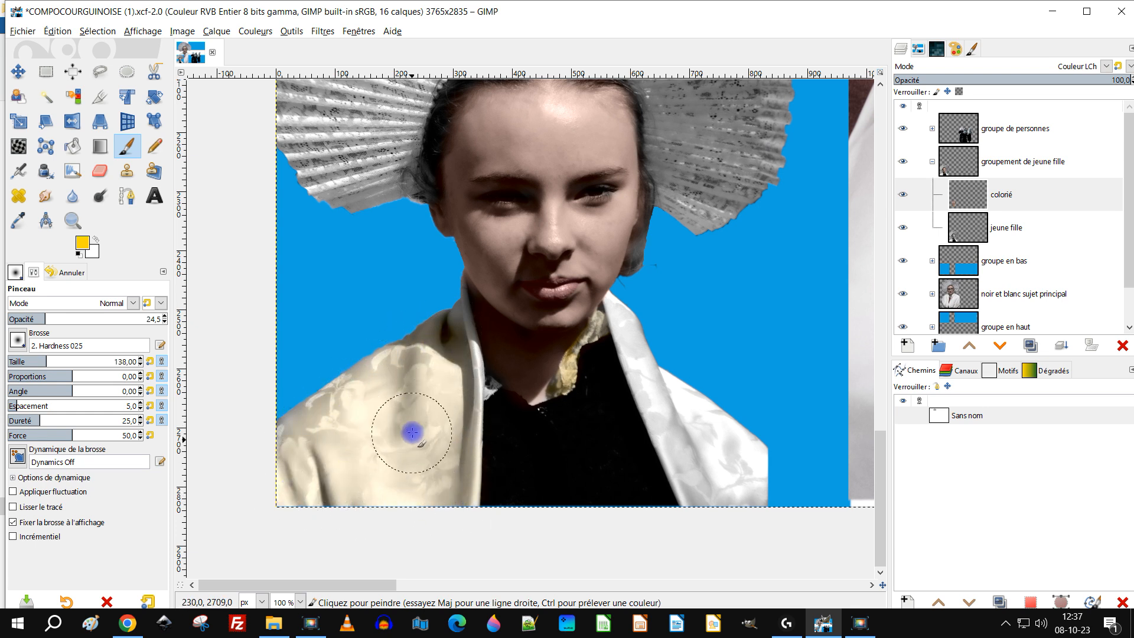
mouse_move(628, 362)
mouse_down()
mouse_move(717, 527)
mouse_move(701, 437)
mouse_move(747, 494)
mouse_move(723, 457)
mouse_move(742, 462)
mouse_move(616, 361)
mouse_up()
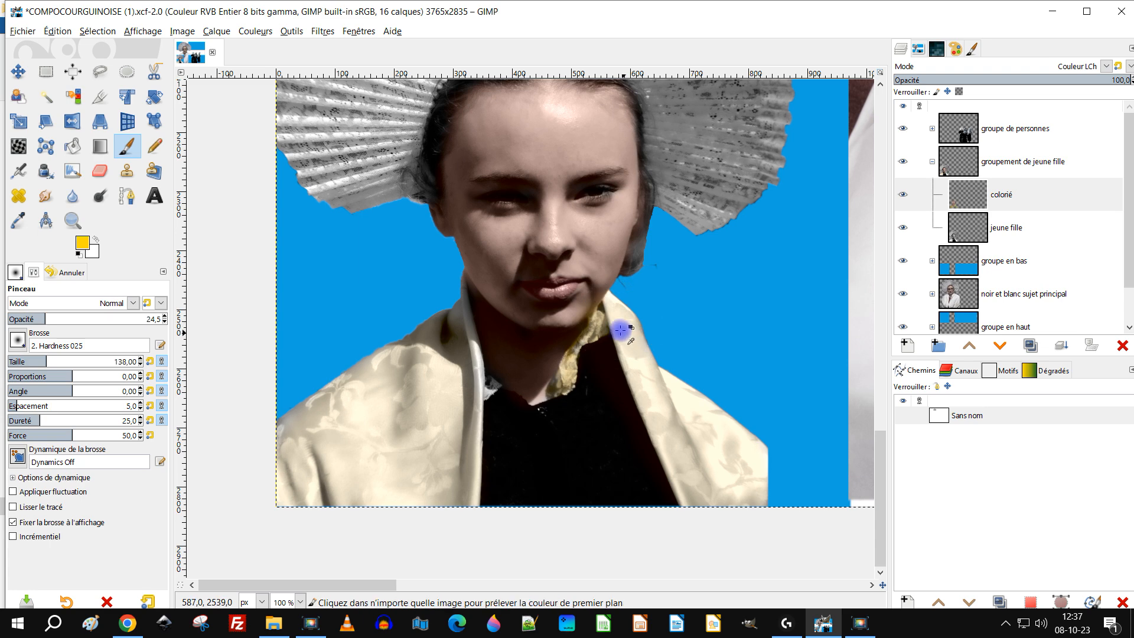
scroll(619, 325, up, 3)
mouse_move(628, 301)
mouse_down()
mouse_move(616, 275)
mouse_move(601, 285)
mouse_move(674, 481)
mouse_up()
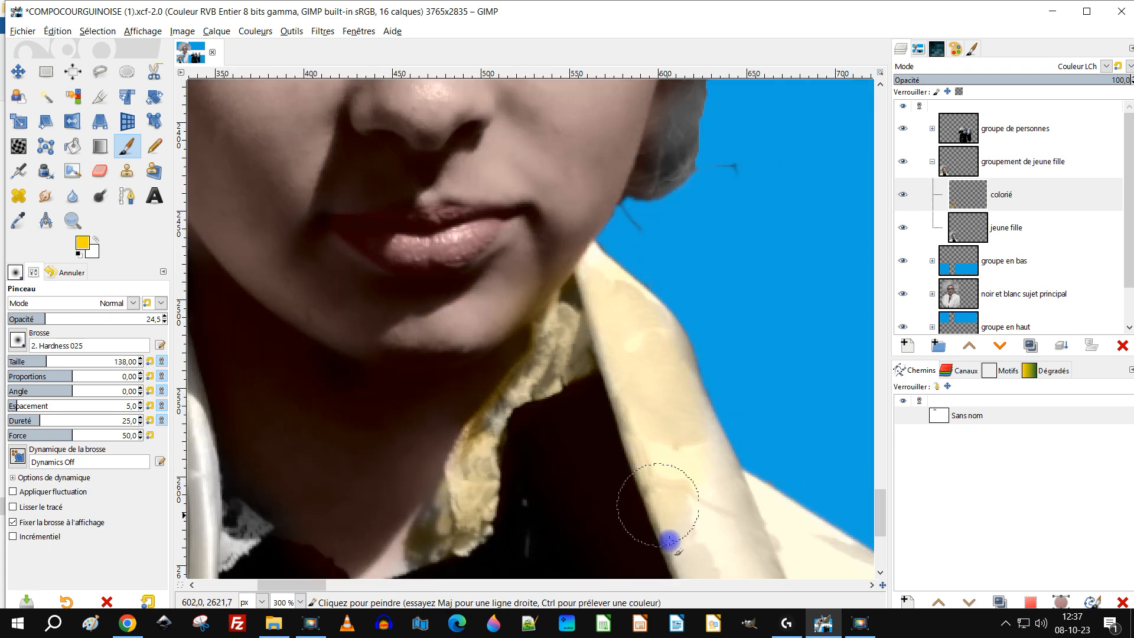
scroll(679, 295, down, 2)
mouse_move(592, 259)
mouse_down()
mouse_move(622, 271)
mouse_move(708, 435)
mouse_move(739, 425)
mouse_move(771, 388)
mouse_up()
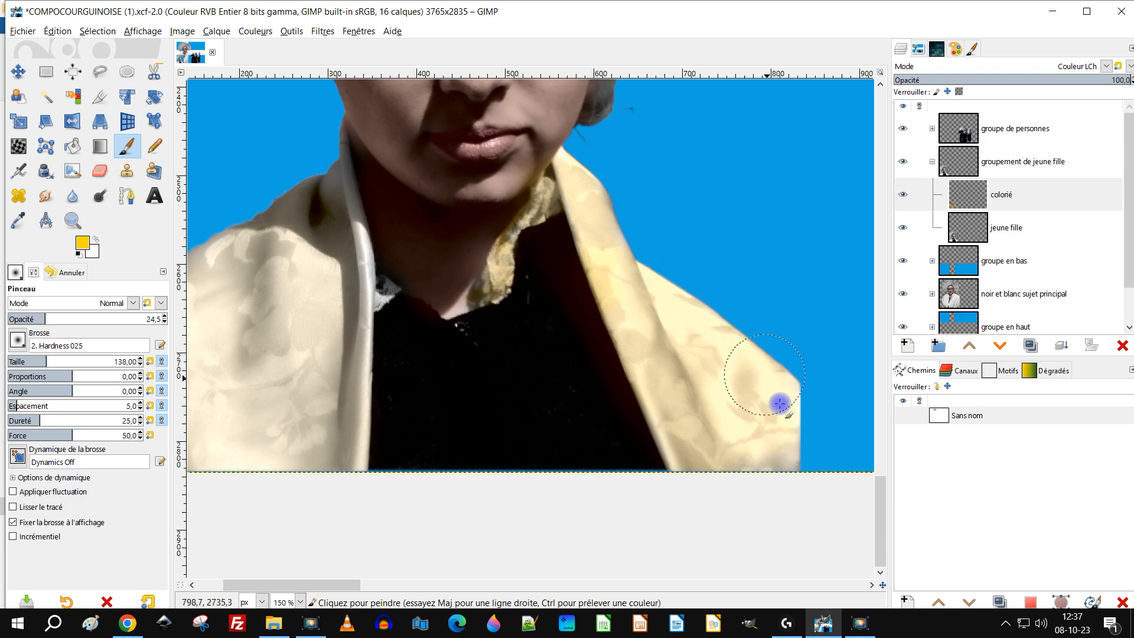
scroll(770, 445, down, 3)
scroll(798, 423, down, 2)
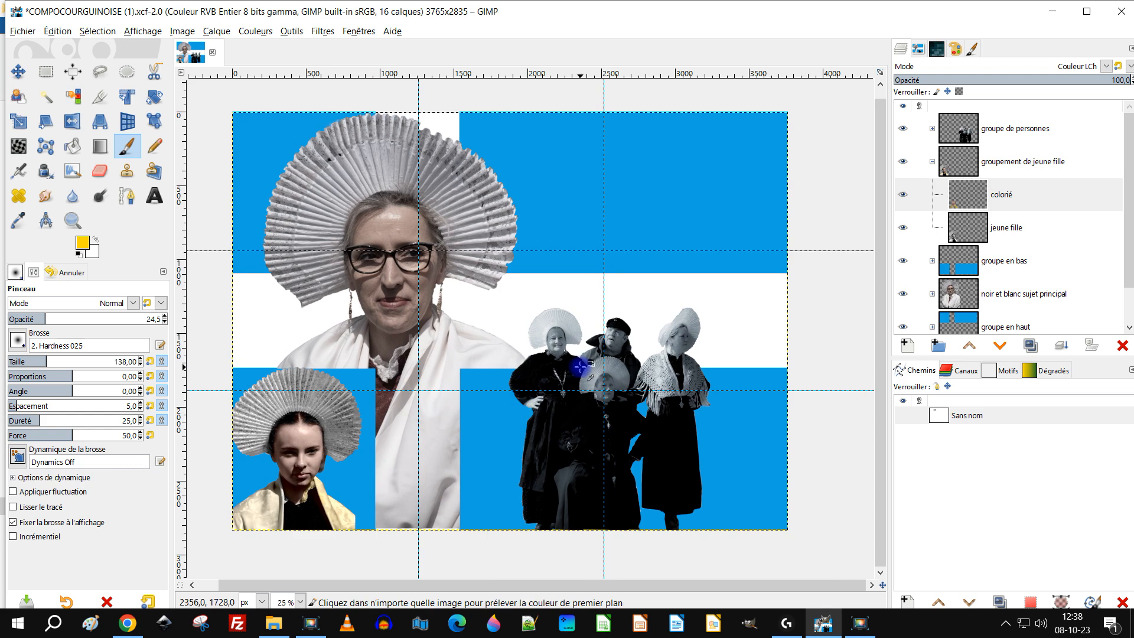
Undo the gold strokes on the girl's shawl and lace collar
key(ctrl+z)
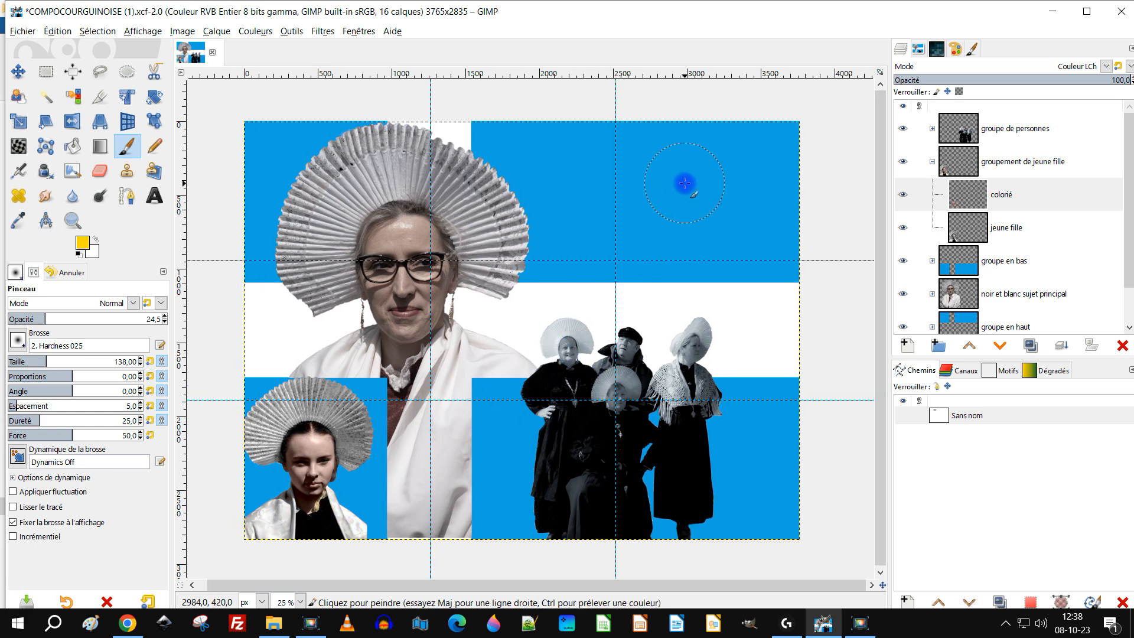
drag(671, 284, 677, 289)
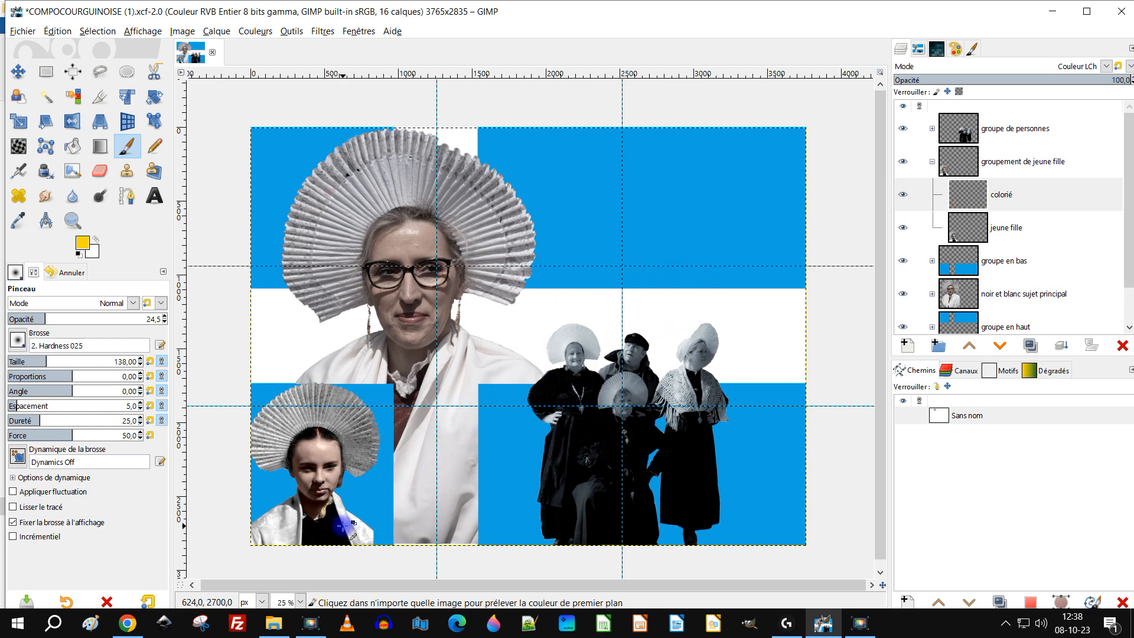
key(ctrl+z)
scroll(333, 522, up, 5)
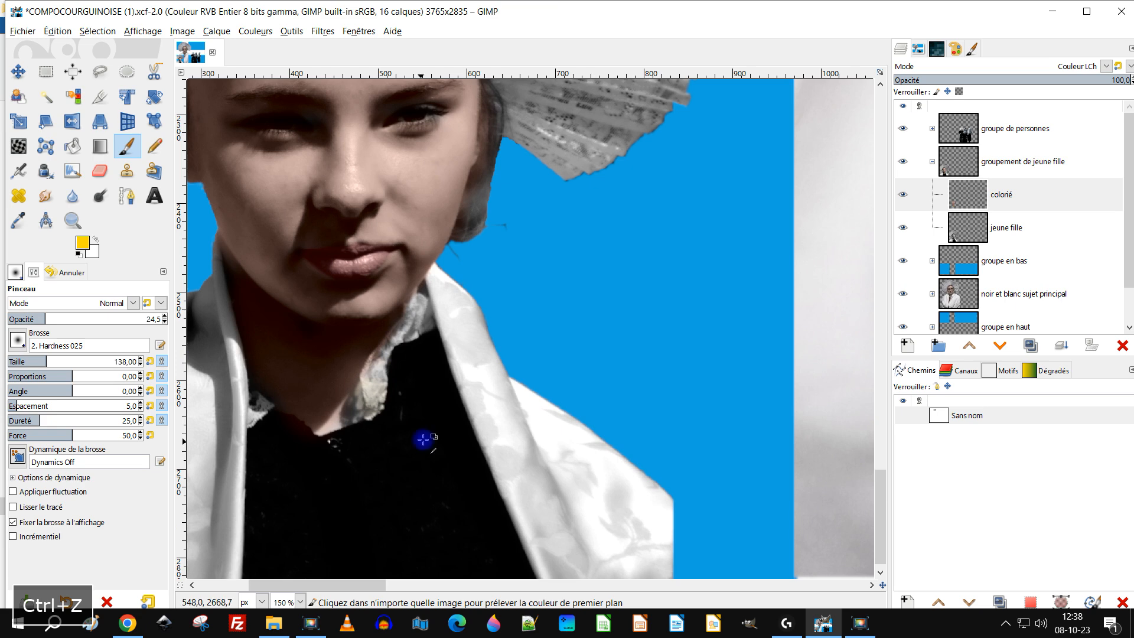
Reset the foreground and background colours to black and white, and collapse the groupement de jeune fille group
scroll(420, 442, down, 4)
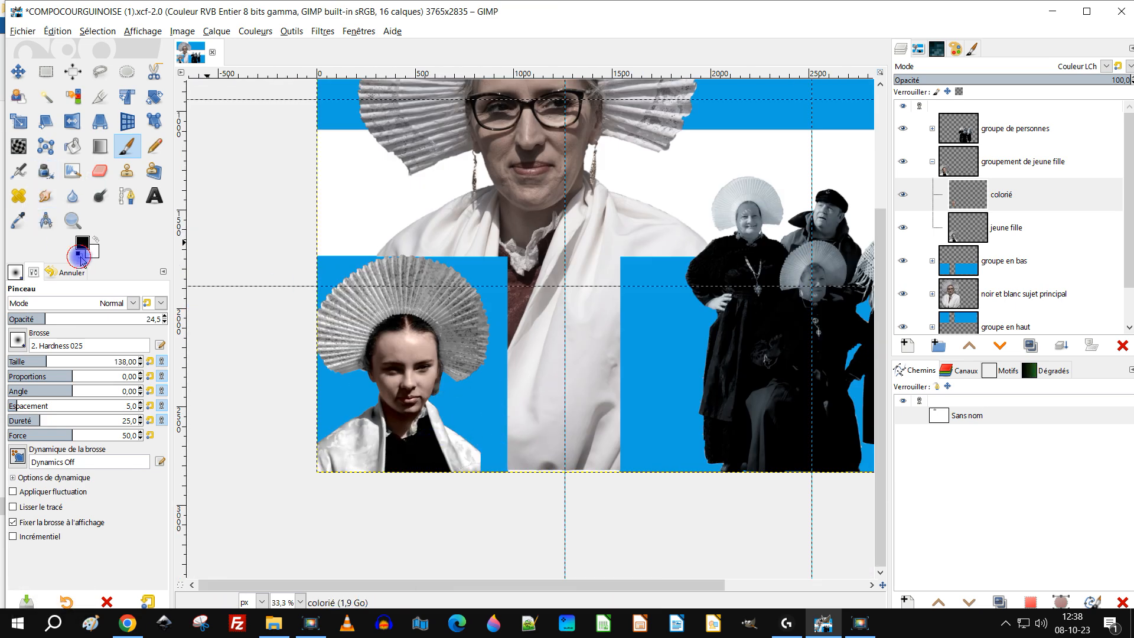
scroll(583, 319, down, 2)
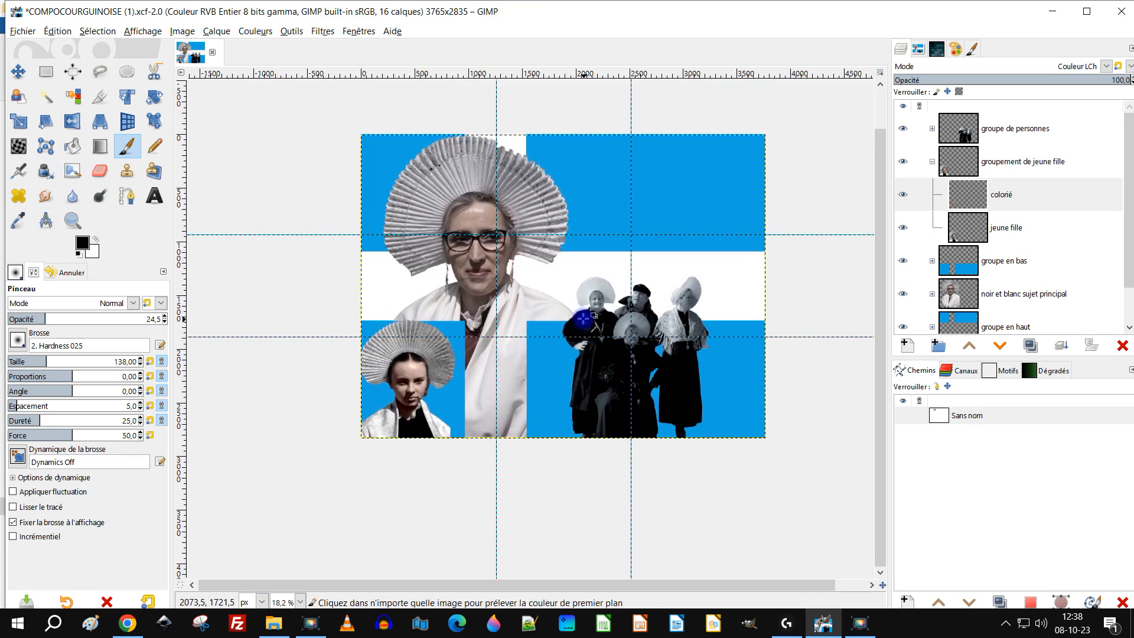
scroll(583, 319, up, 2)
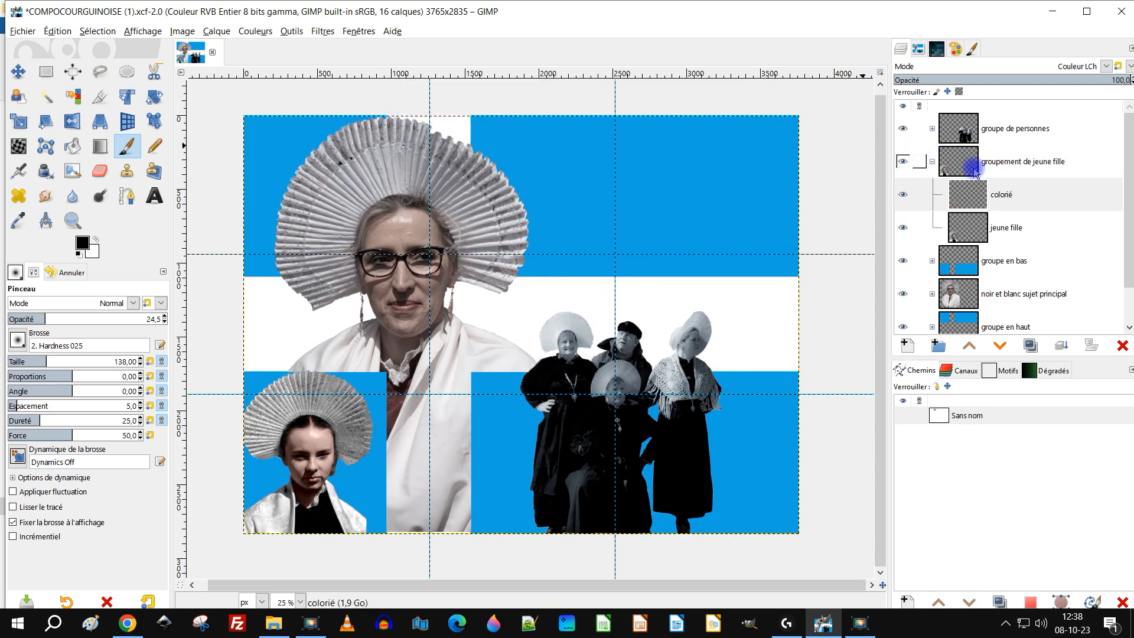
click(933, 164)
drag(637, 285, 666, 292)
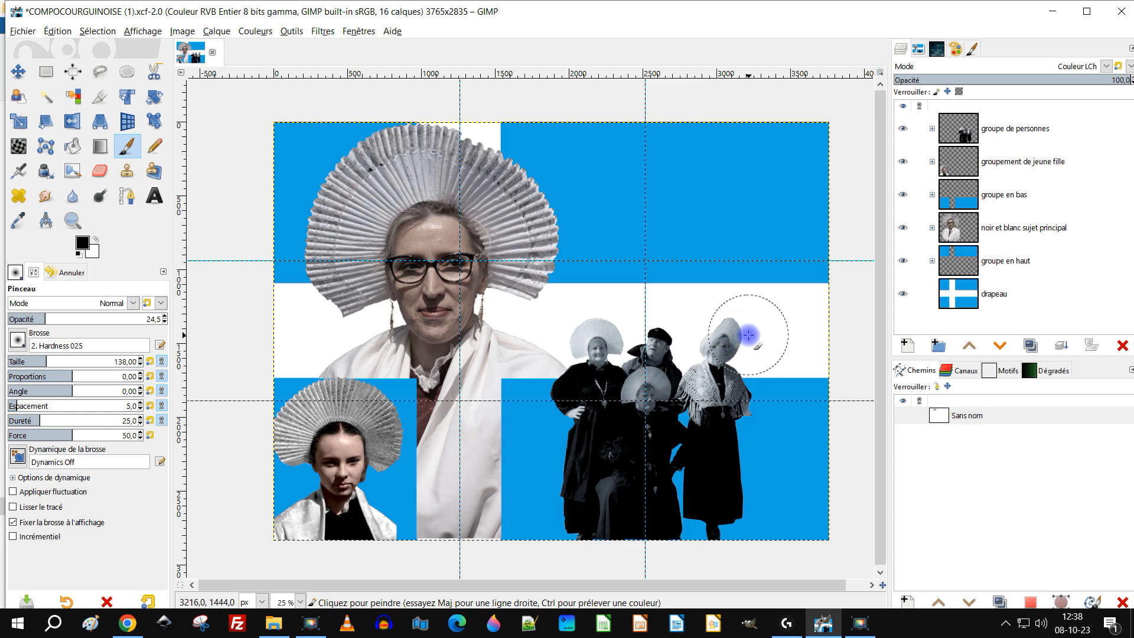
drag(749, 336, 742, 333)
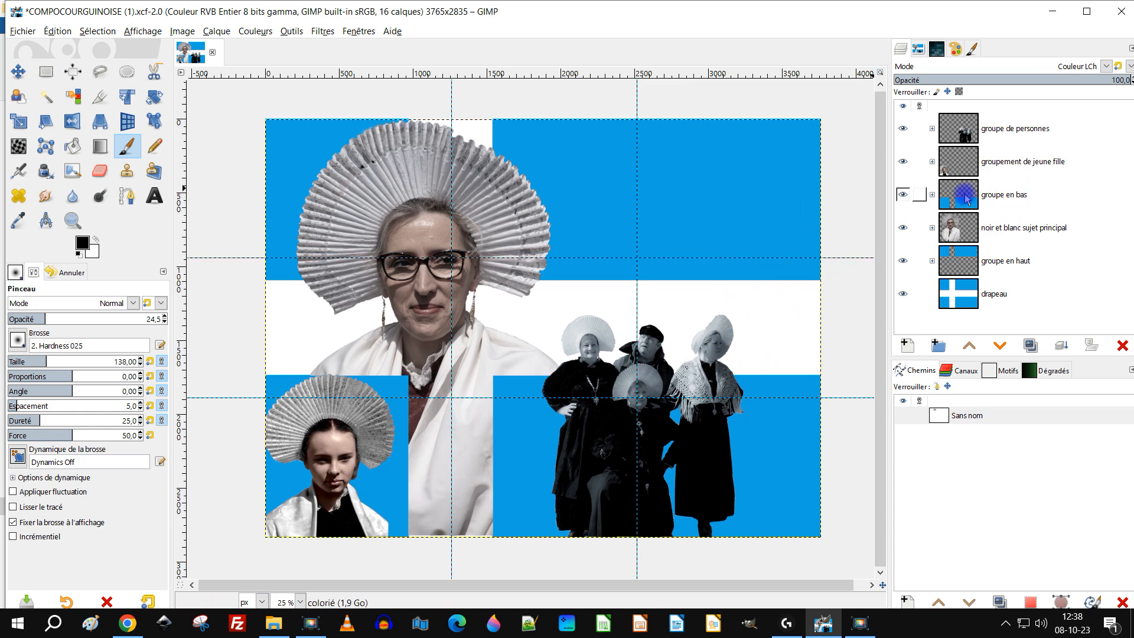
Check the opacity of the remplissage layer inside the groupe de personnes group, and collapse the group
click(932, 130)
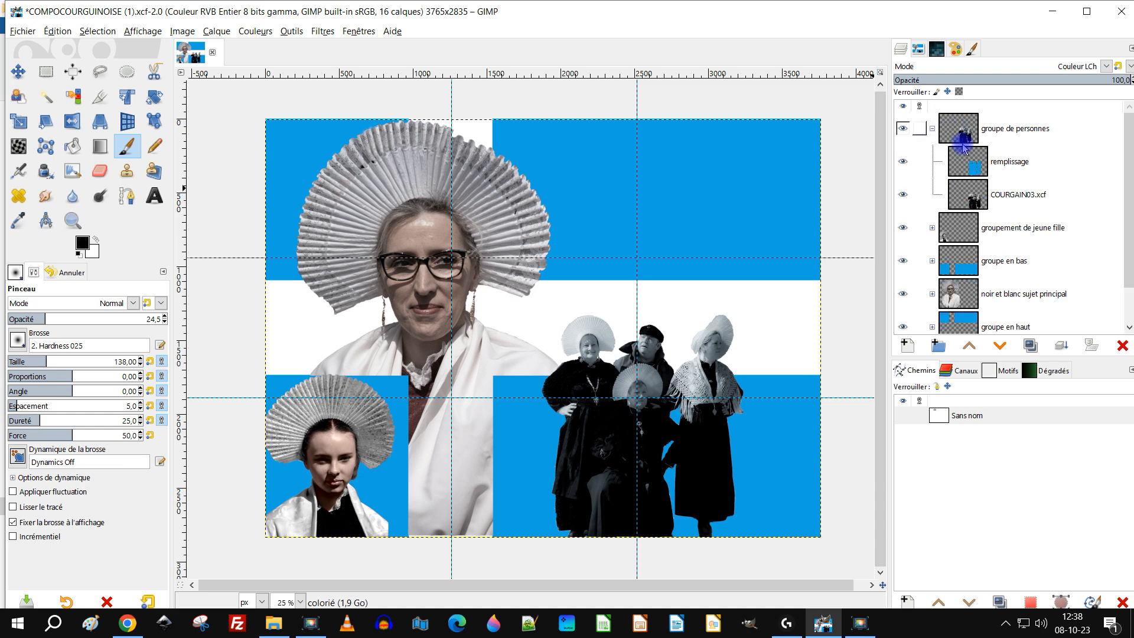
click(968, 153)
click(917, 79)
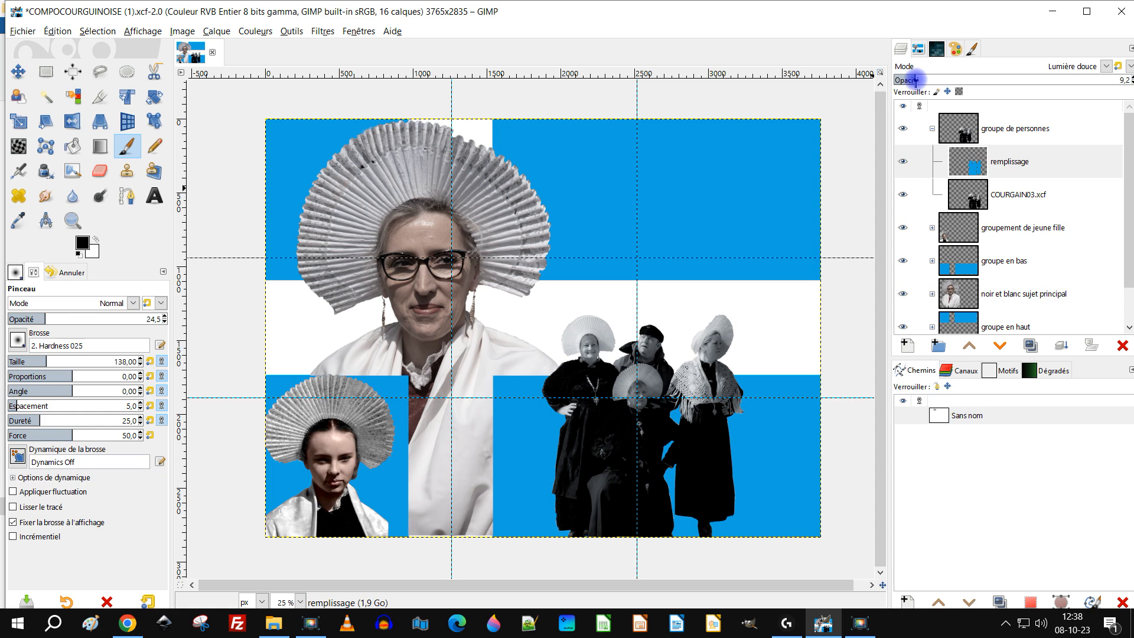
click(932, 130)
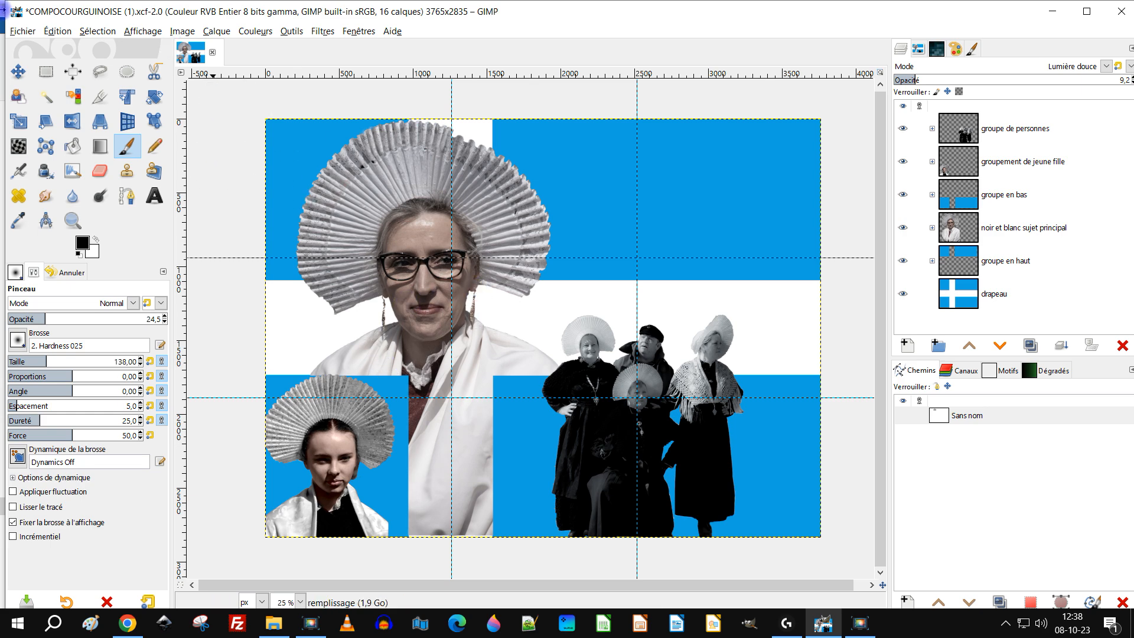
Save the composition under the new name test de composition.xcf in the 10-octobre folder
click(24, 32)
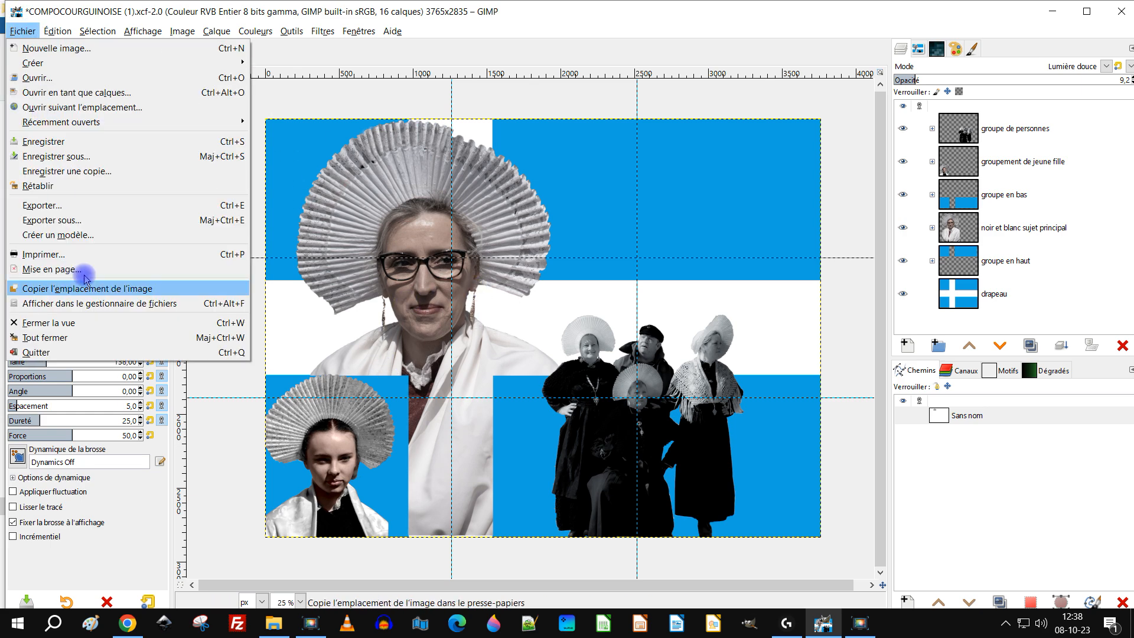
click(127, 155)
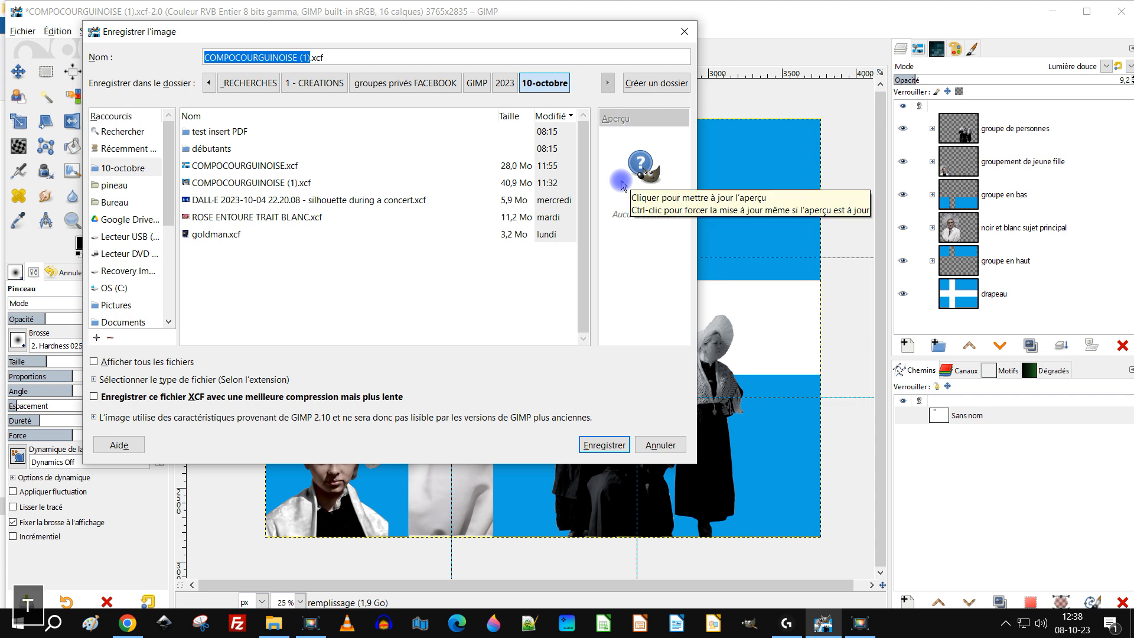
text(test de co)
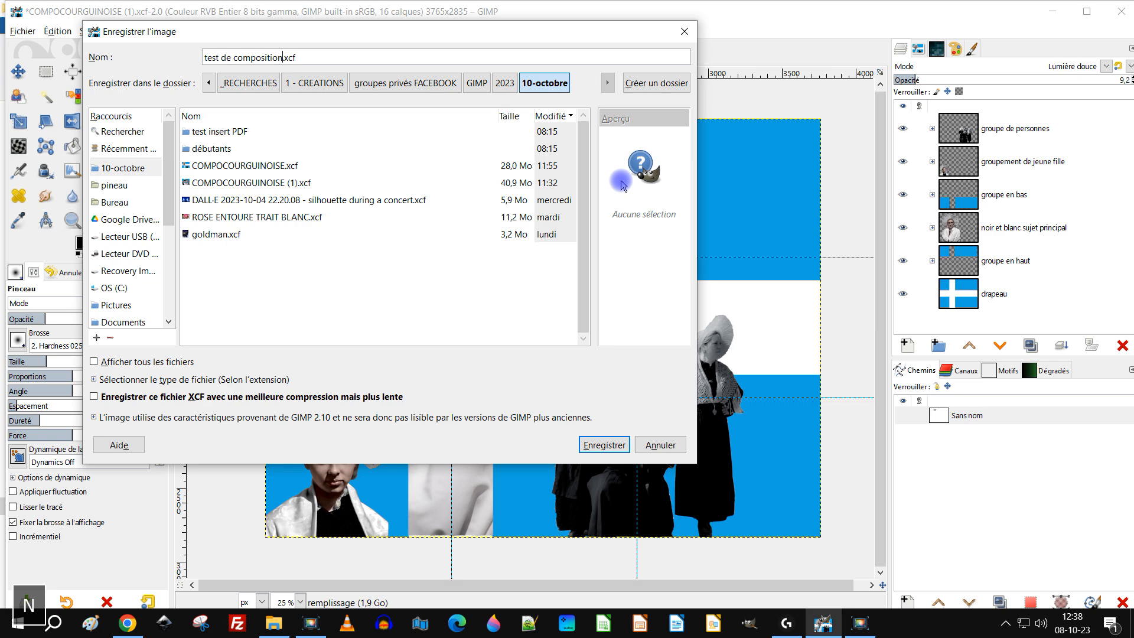
text(mposition)
key(Return)
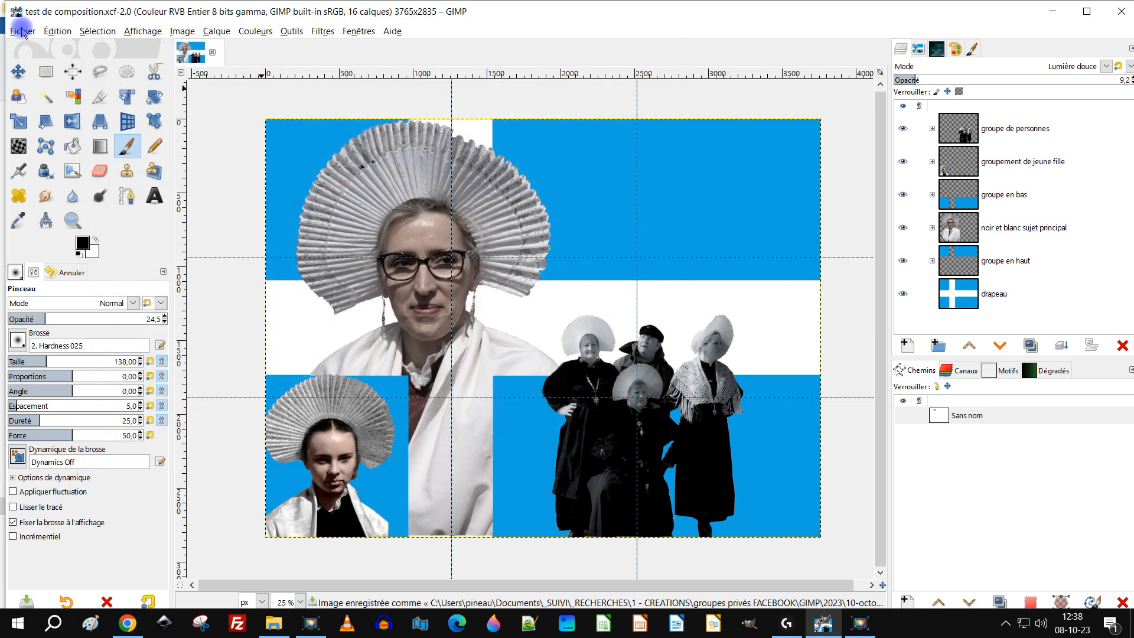
Remove all guides from the image
click(182, 31)
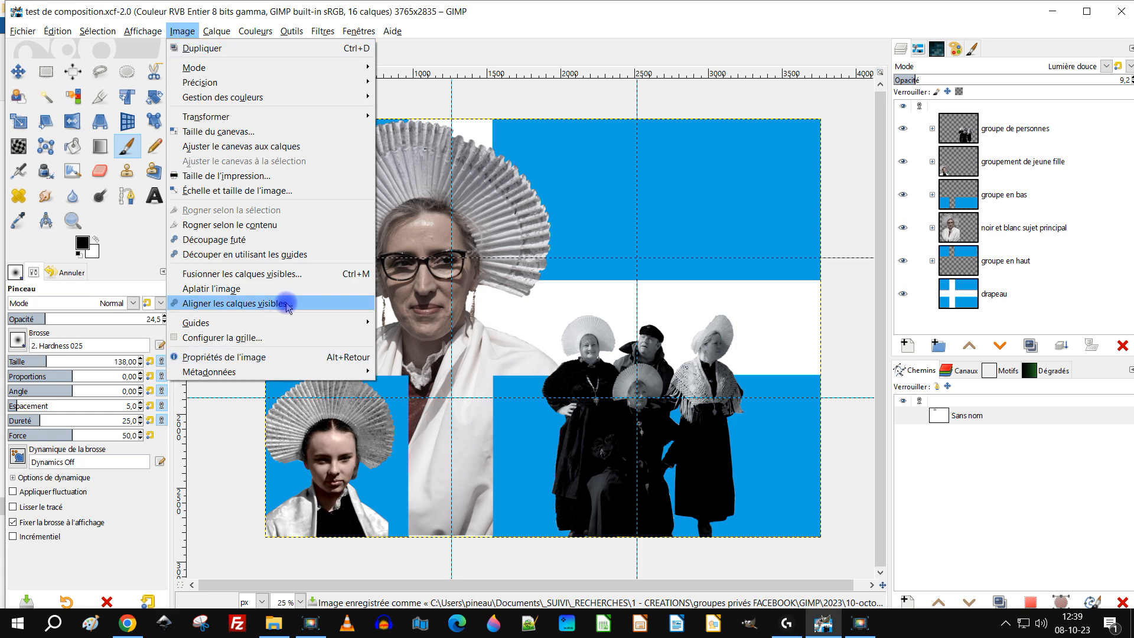
mouse_move(278, 323)
click(513, 317)
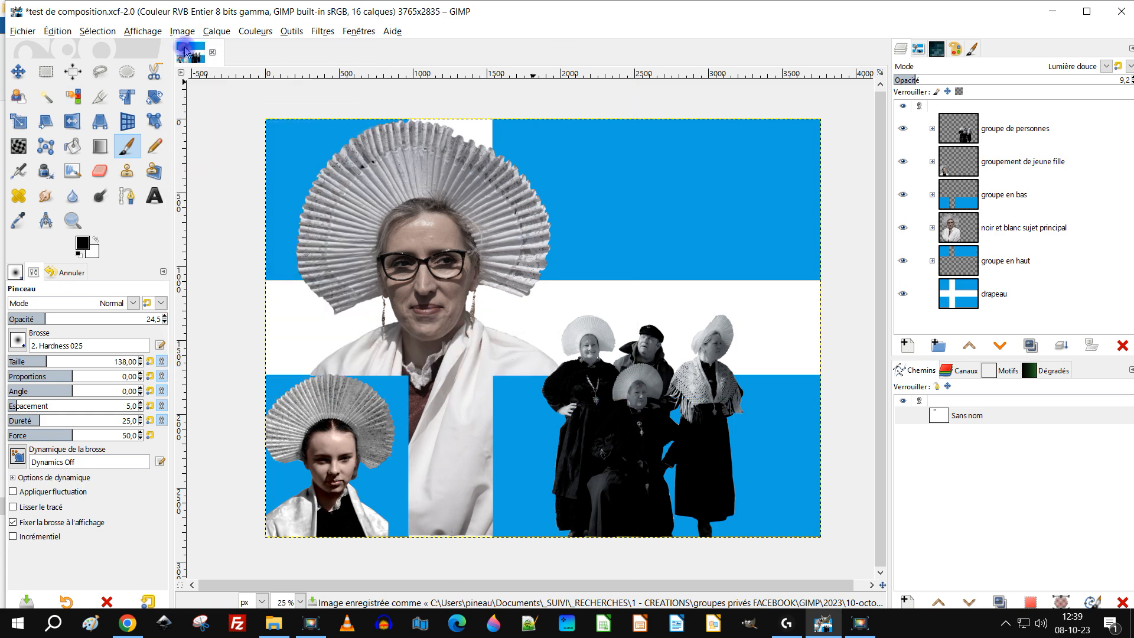
Open the recently used COMPOCOURGUINOISE (1).xcf composition alongside the current image
click(24, 31)
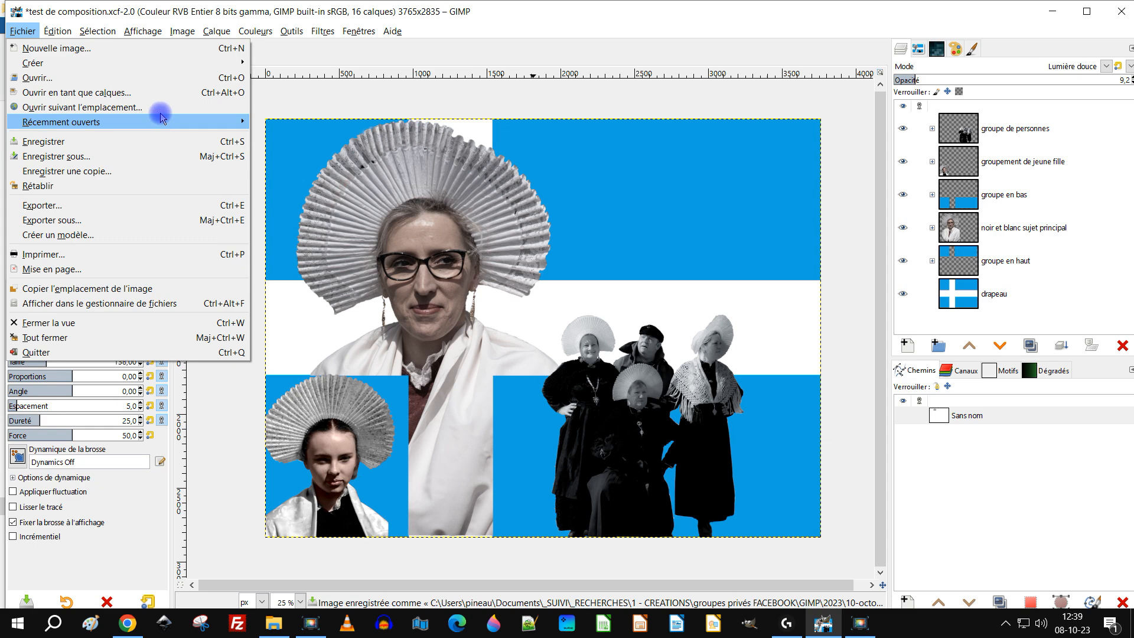
mouse_move(160, 123)
click(394, 149)
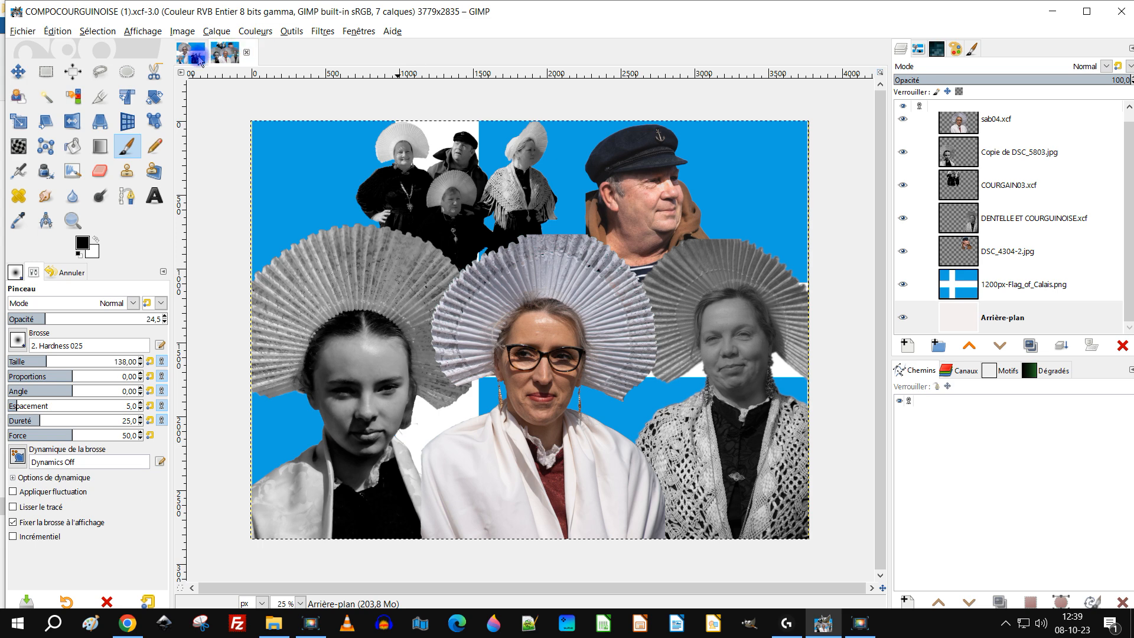
Compare the earlier COMPOCOURGUINOISE (1) composition with the reworked test de composition image, viewing each one in full
click(72, 220)
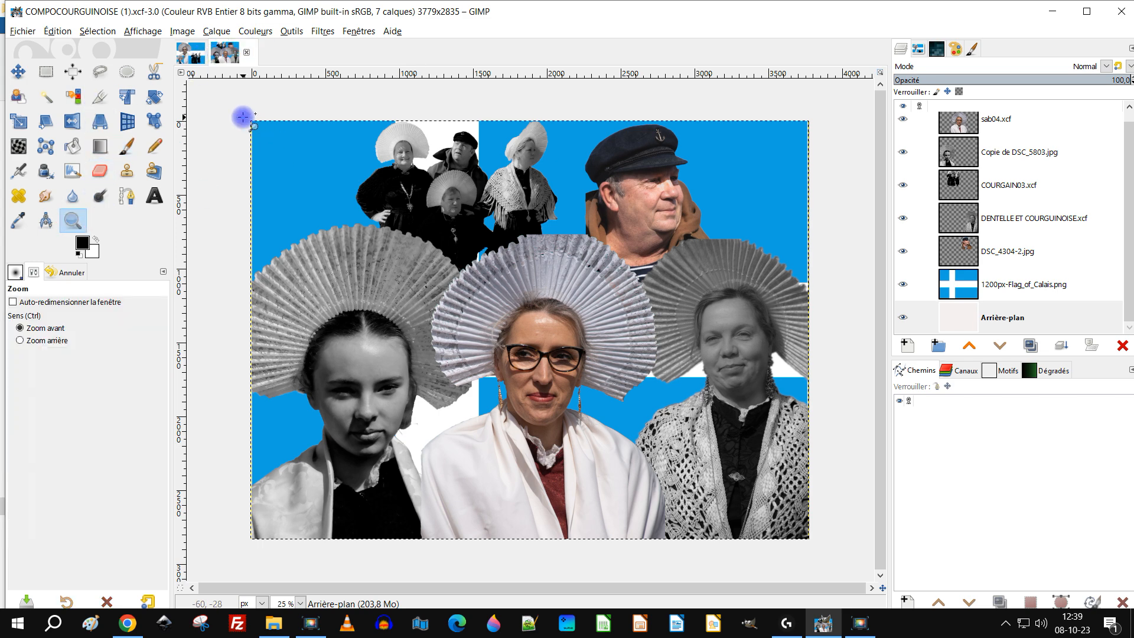
drag(245, 116, 817, 541)
click(191, 53)
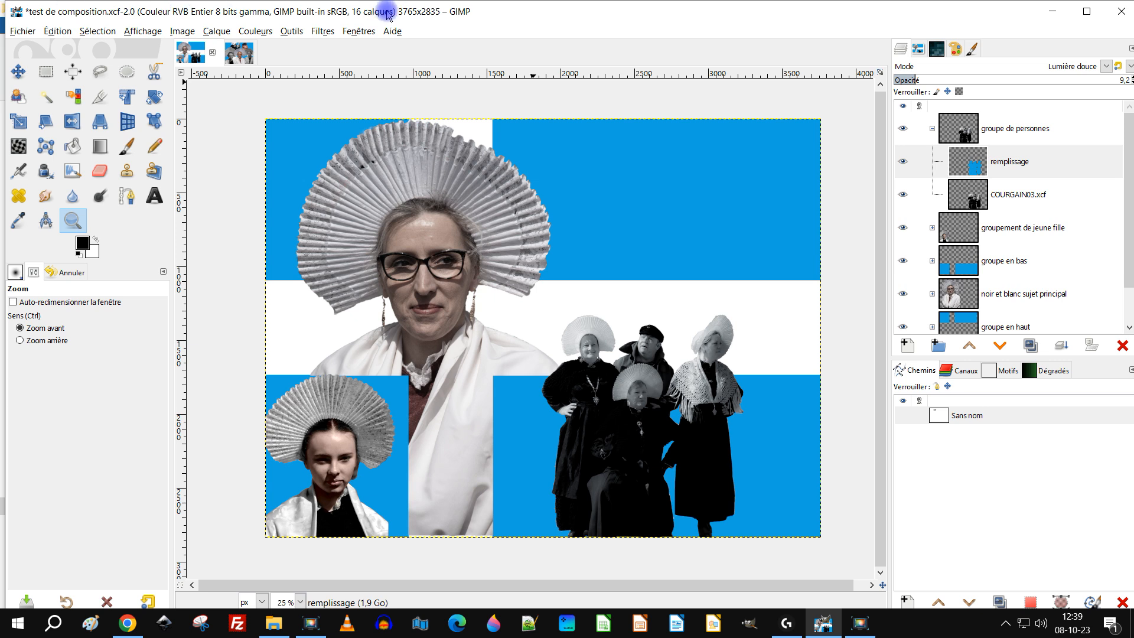
drag(261, 116, 823, 540)
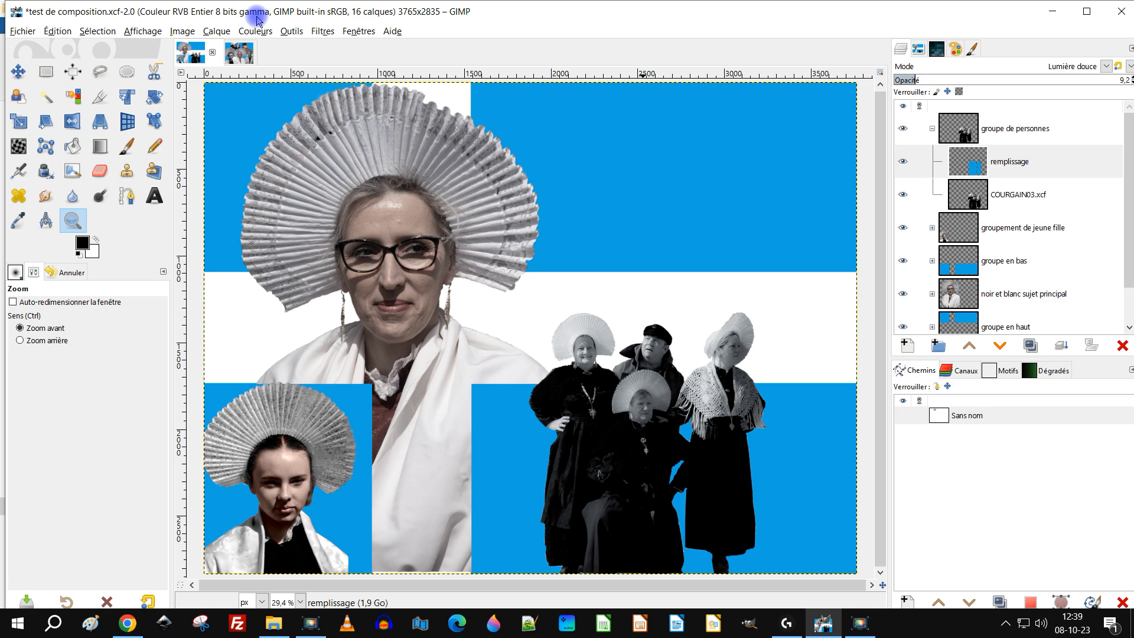
mouse_move(643, 241)
mouse_down()
mouse_move(638, 253)
mouse_move(650, 243)
mouse_up()
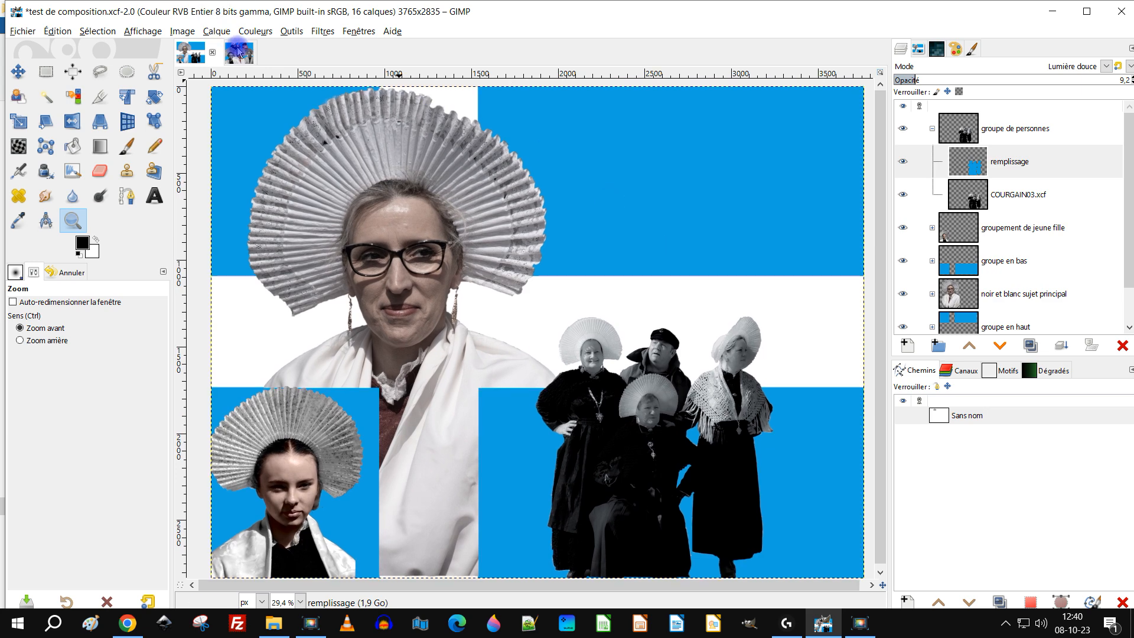